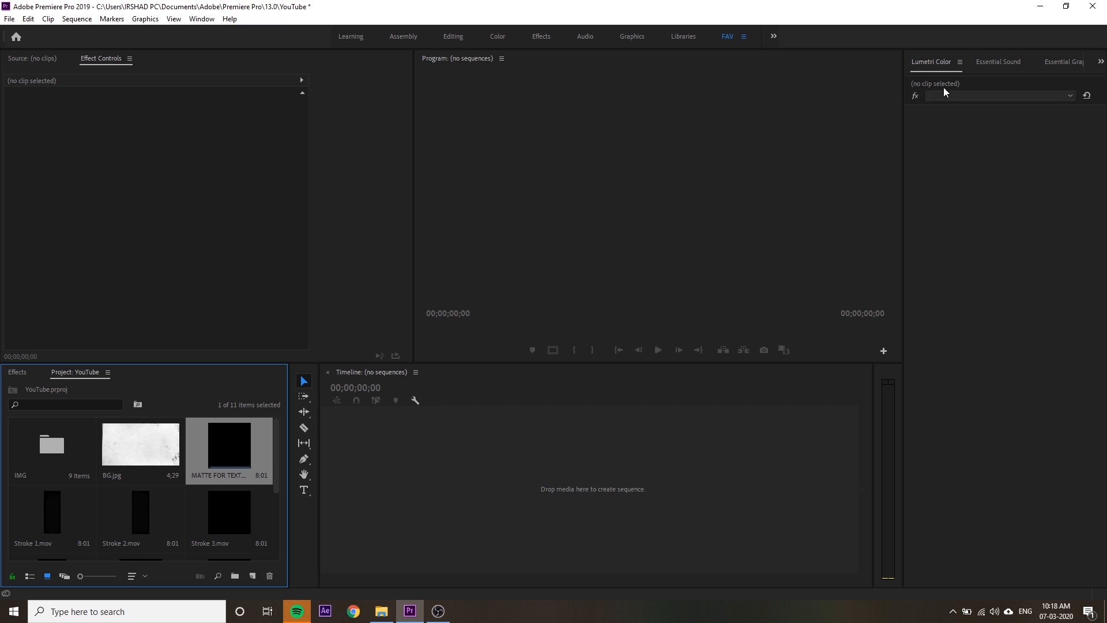
pyautogui.click(960, 62)
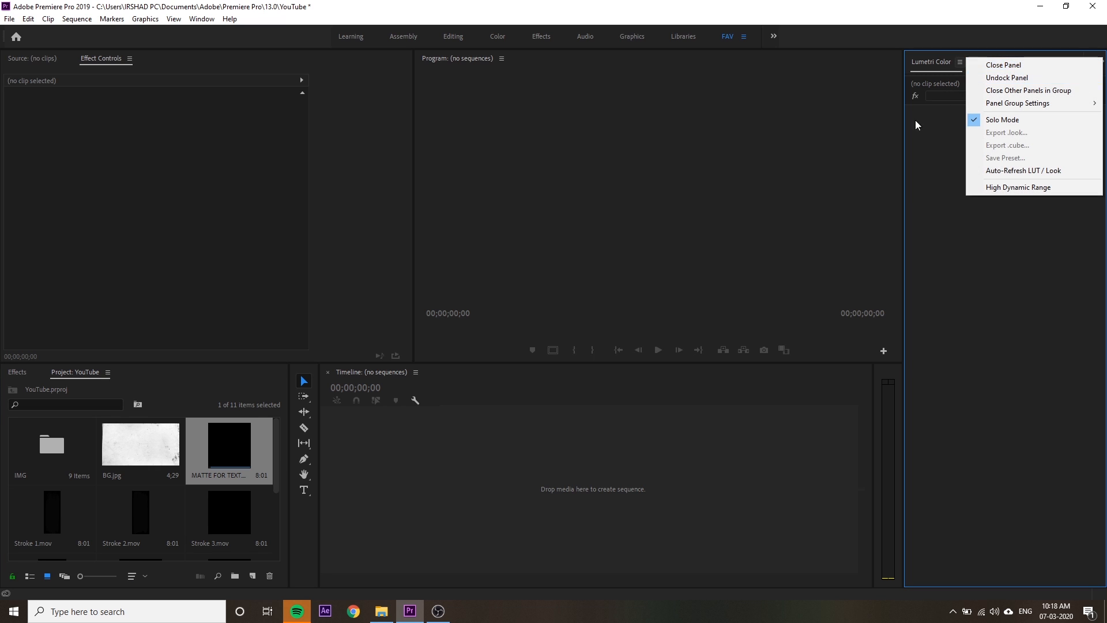
pyautogui.click(1002, 120)
pyautogui.moveTo(413, 202); pyautogui.dragTo(374, 207)
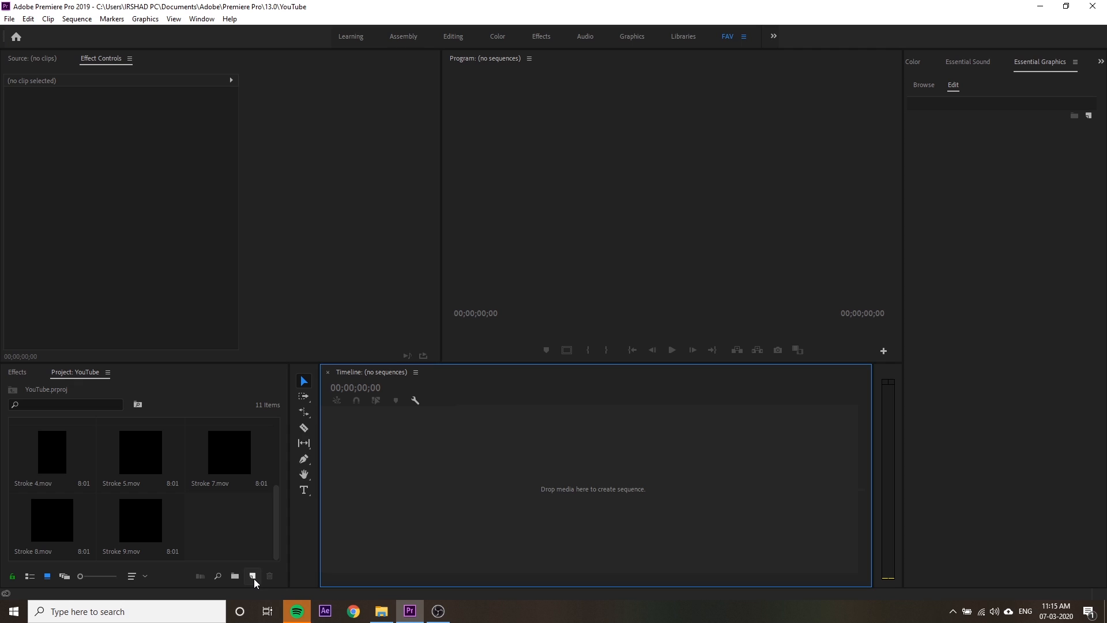
# - Create a new sequence named TEST using the Canon XF MPEG2 1080p30 preset
pyautogui.click(252, 576)
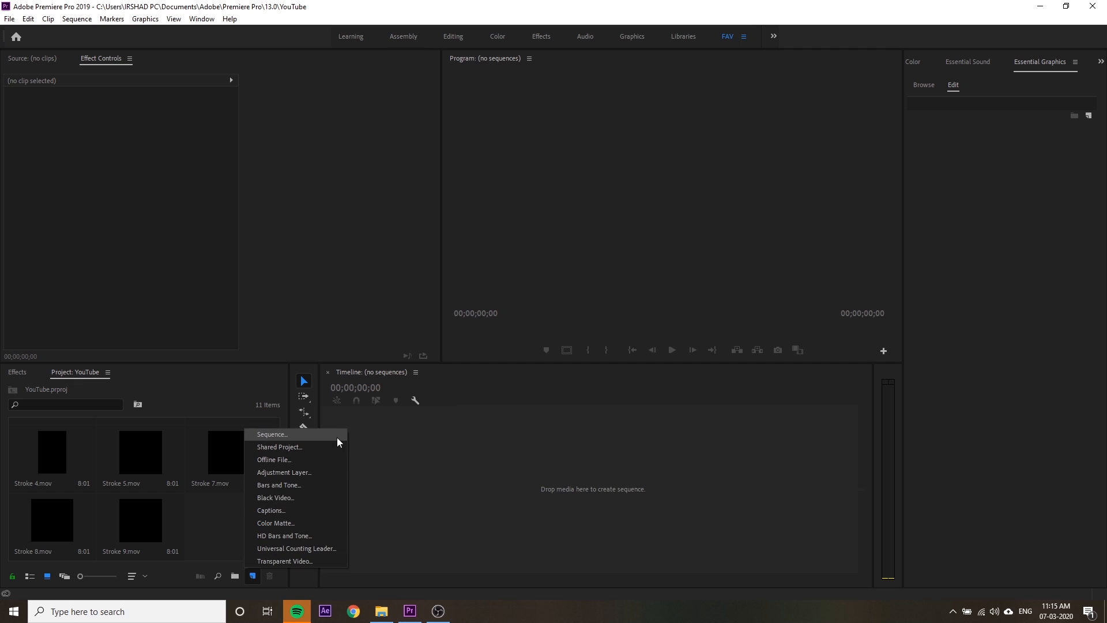
pyautogui.click(323, 434)
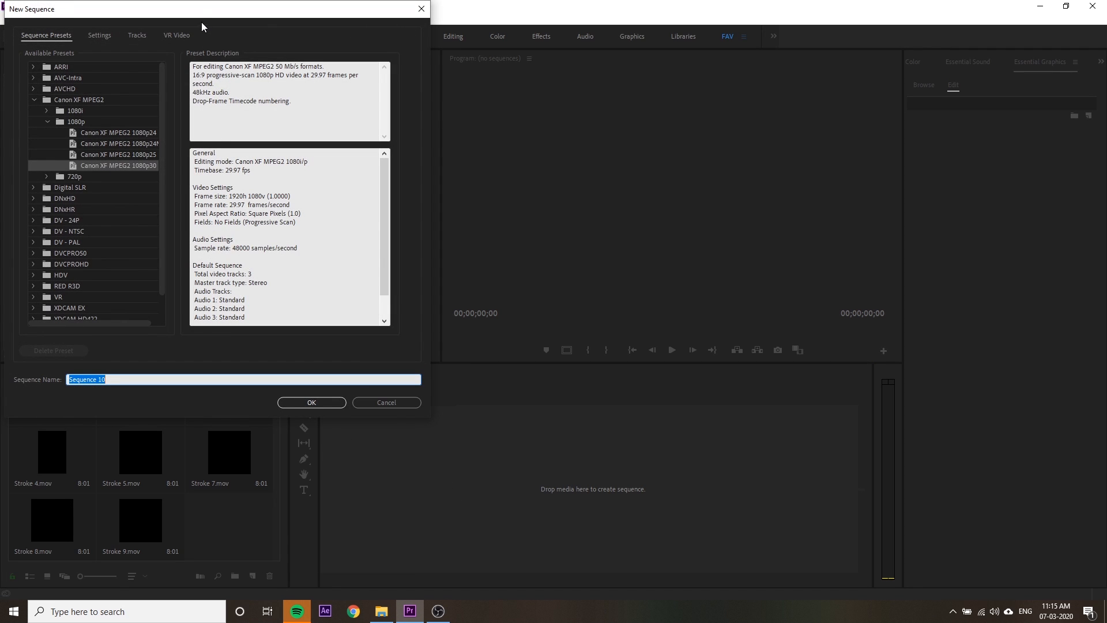
pyautogui.moveTo(201, 14); pyautogui.dragTo(454, 47)
pyautogui.click(393, 190)
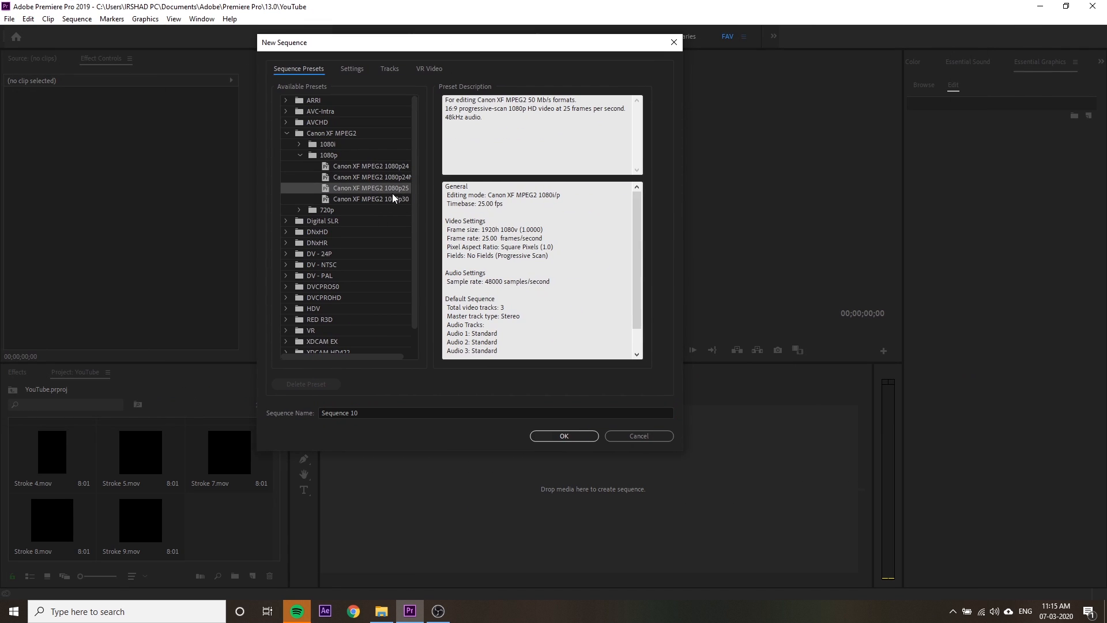
pyautogui.click(396, 200)
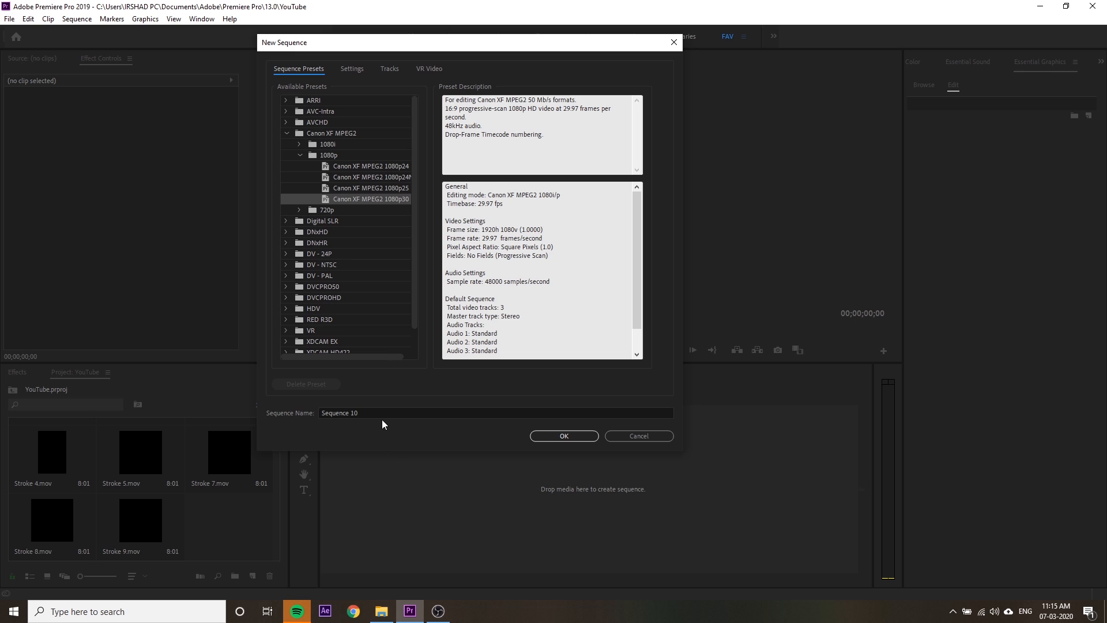
pyautogui.moveTo(382, 417); pyautogui.dragTo(279, 442)
pyautogui.write('TEST')
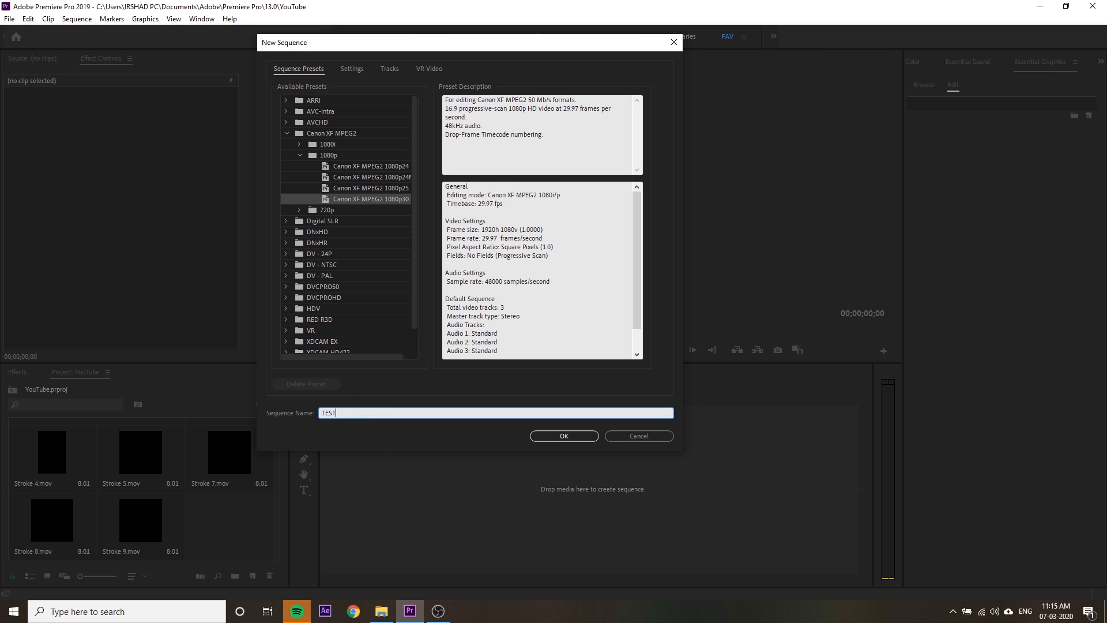
pyautogui.press('Return')
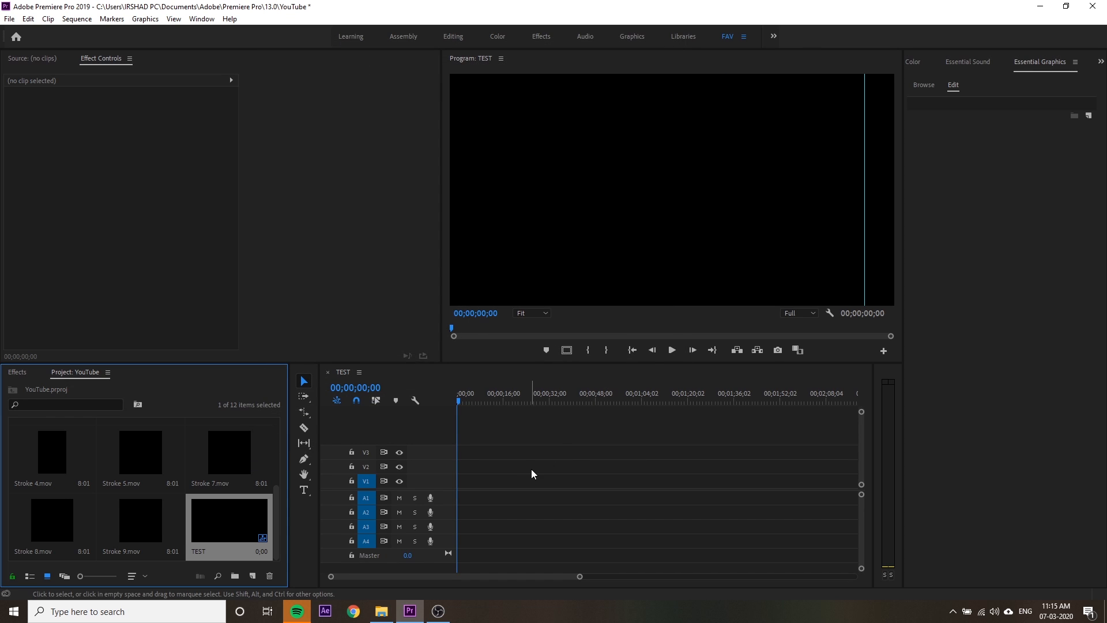
# - Place BG.jpg at the start of video track V1 in the TEST sequence
pyautogui.scroll(3, 127, 550)
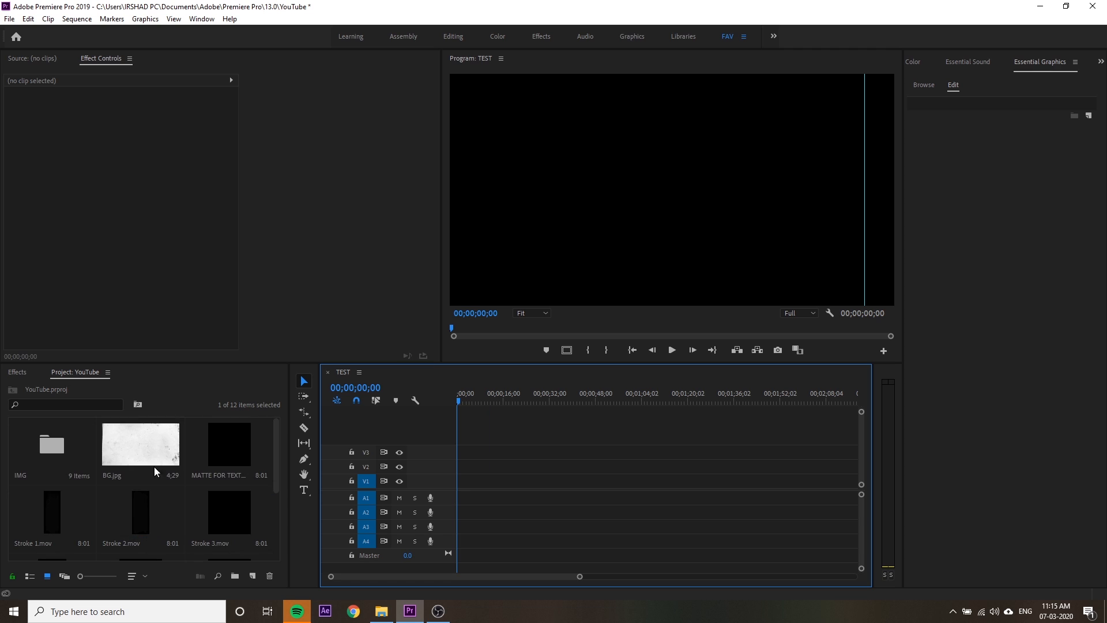
pyautogui.click(145, 455)
pyautogui.moveTo(140, 457); pyautogui.dragTo(464, 482)
pyautogui.press('\\')
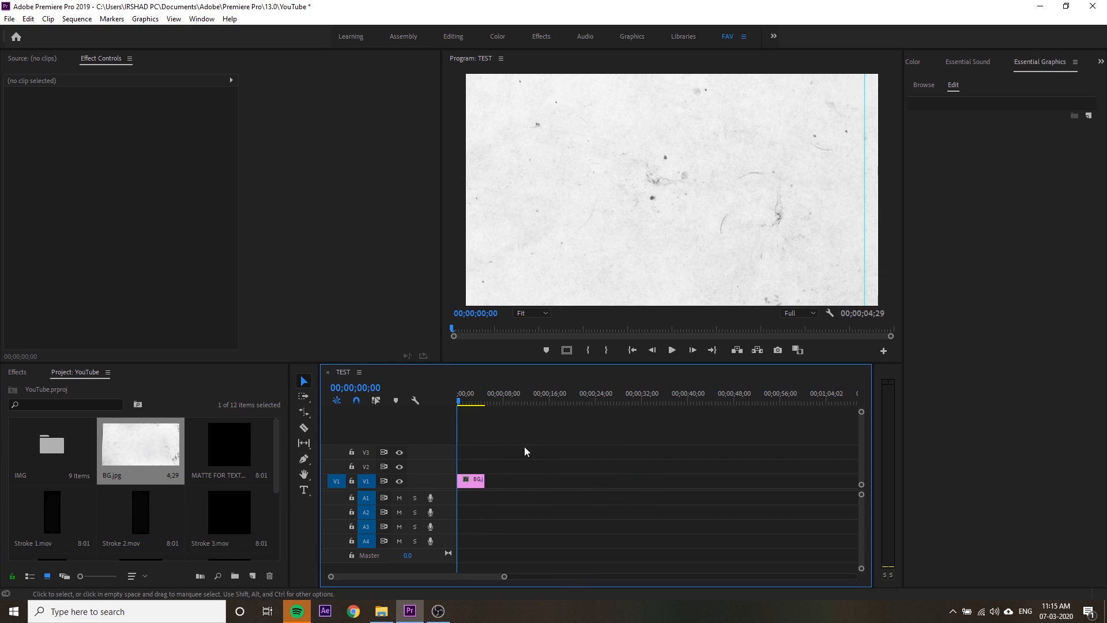
pyautogui.click(541, 484)
pyautogui.rightClick(542, 484)
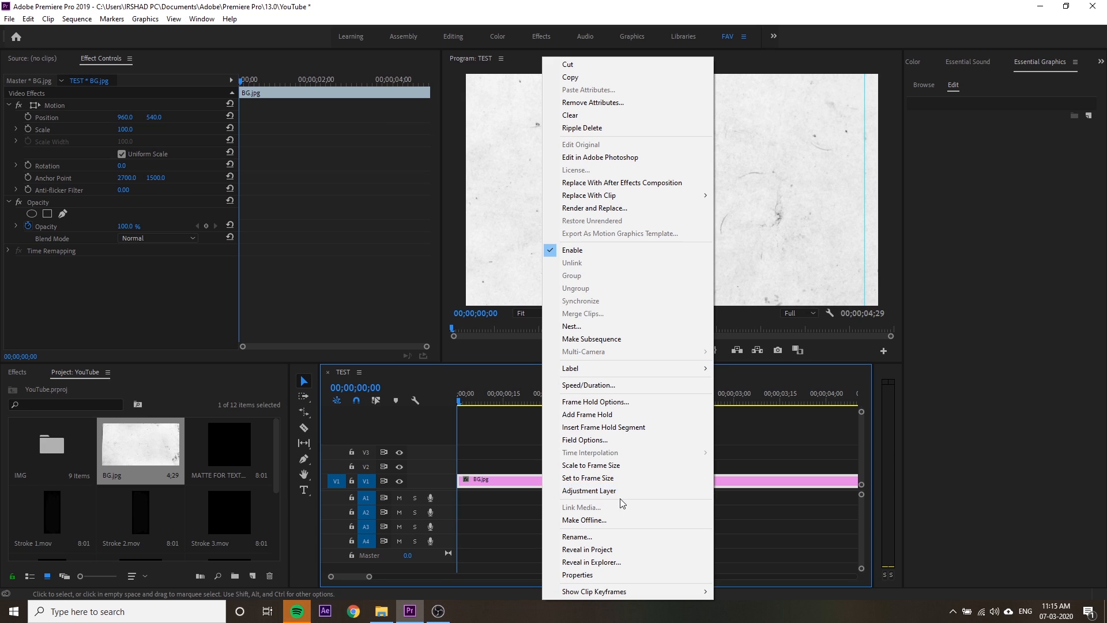
pyautogui.click(812, 453)
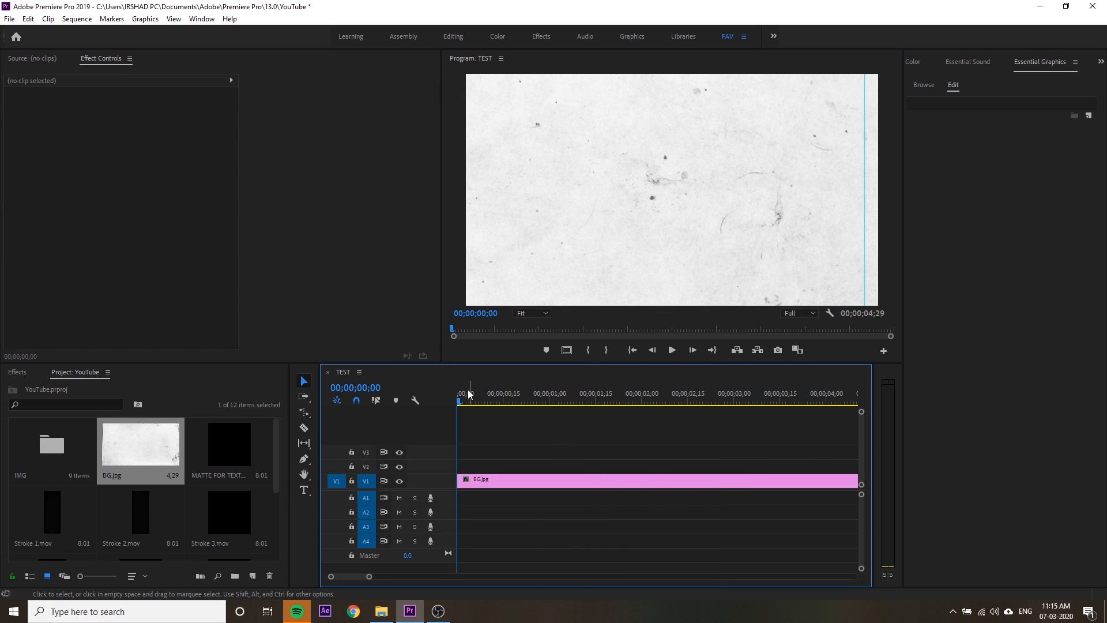
# - Add the woman-in-yellow photo from the IMG bin to the start of track V2, above BG.jpg, and close the bin
pyautogui.moveTo(469, 394); pyautogui.dragTo(496, 397)
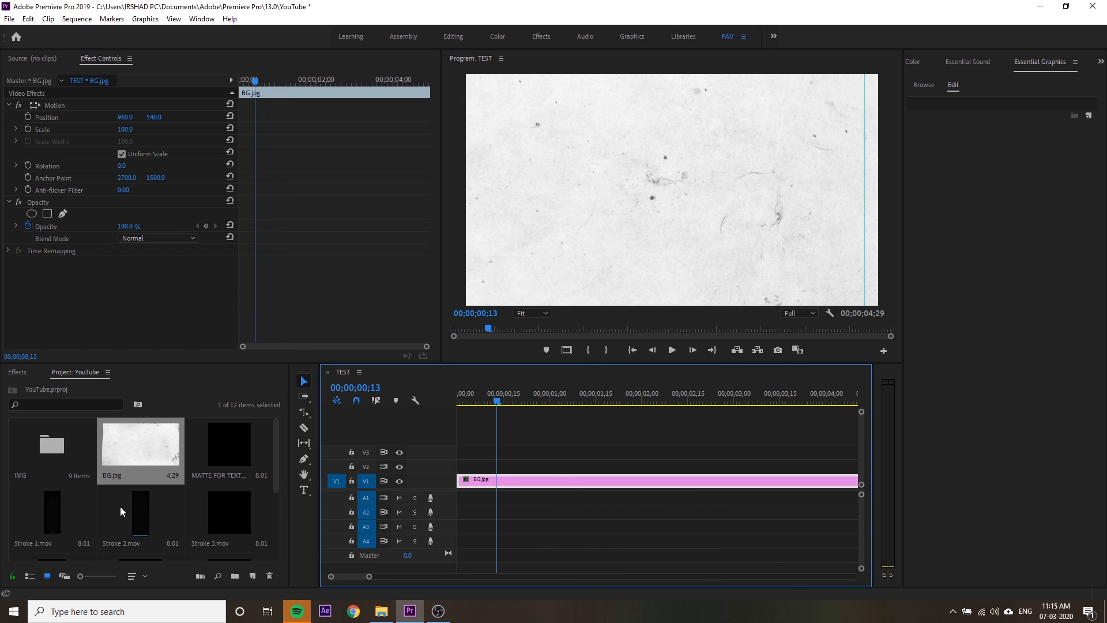
pyautogui.scroll(-3, 138, 521)
pyautogui.scroll(3, 199, 515)
pyautogui.click(237, 448)
pyautogui.click(23, 463)
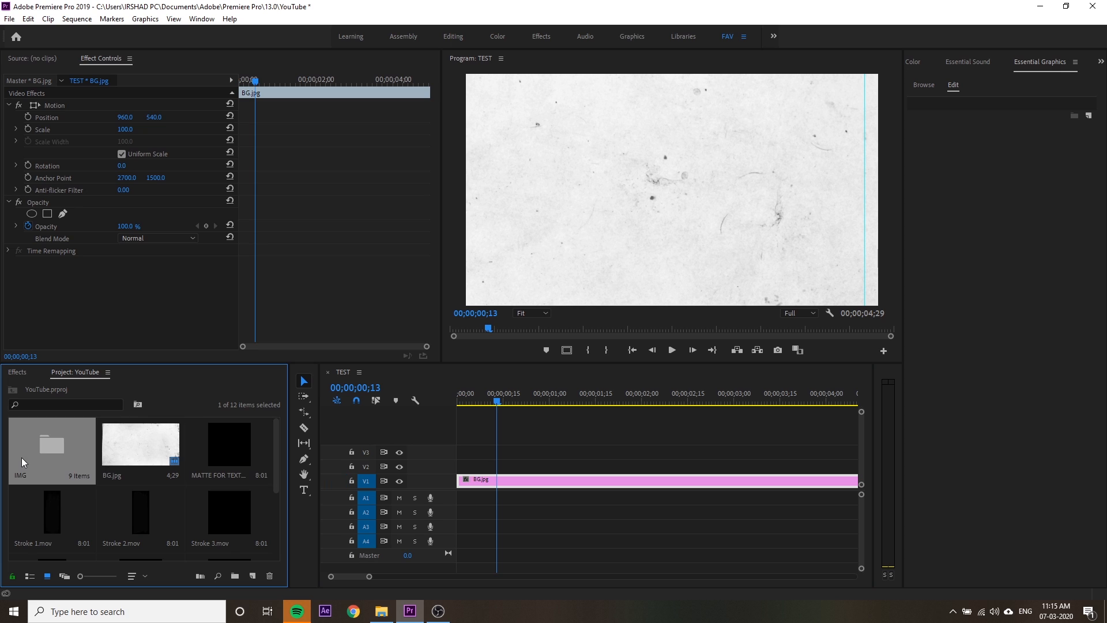
pyautogui.doubleClick(23, 463)
pyautogui.scroll(-1, 261, 216)
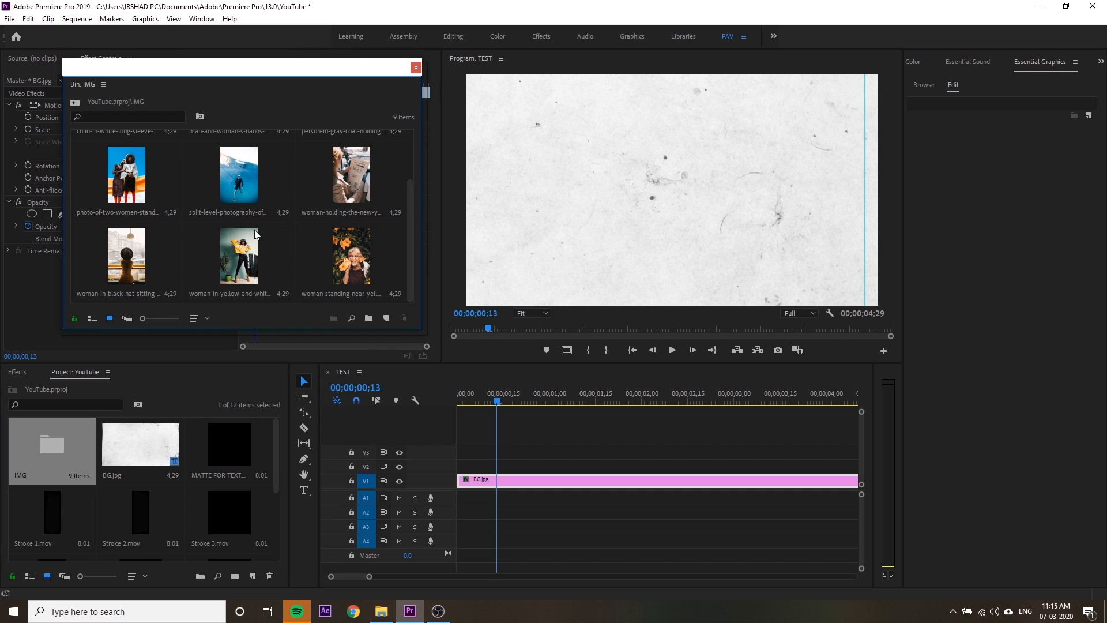
pyautogui.moveTo(238, 254); pyautogui.dragTo(470, 466)
pyautogui.click(415, 68)
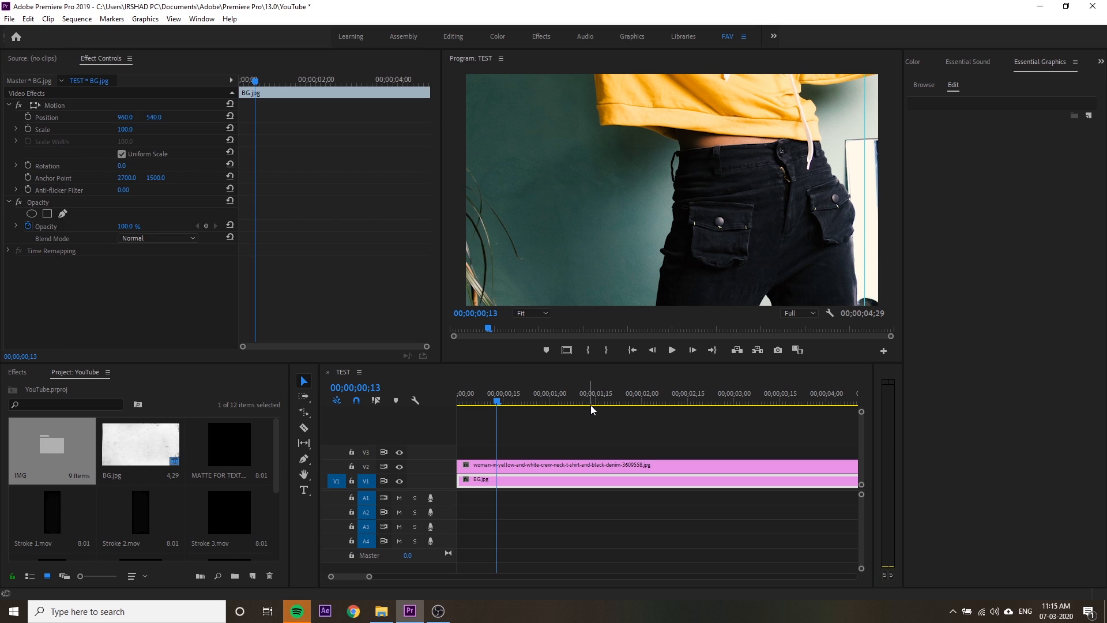
pyautogui.click(560, 429)
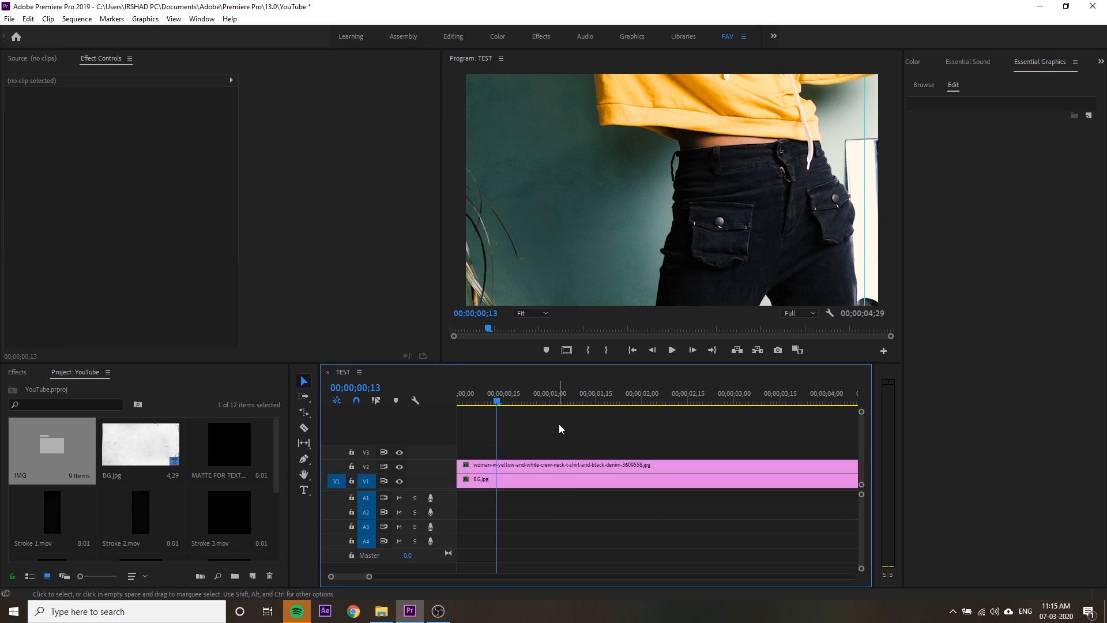
# - Scale the woman-in-yellow photo clip on V2 to the frame size
pyautogui.press('-')
pyautogui.press('-')
pyautogui.press('=')
pyautogui.click(475, 465)
pyautogui.rightClick(501, 464)
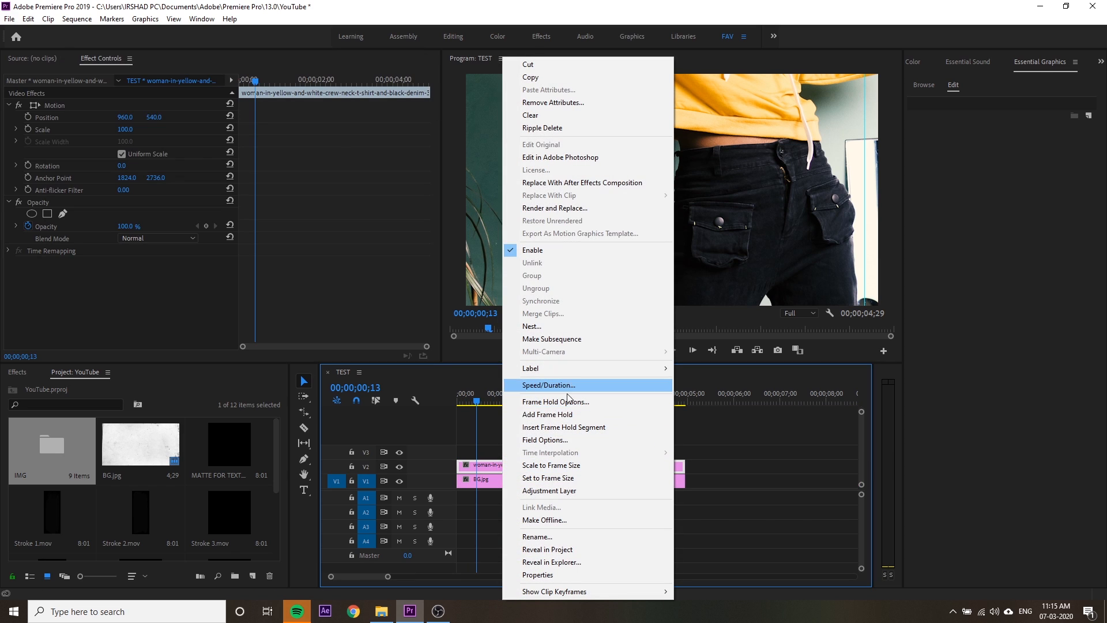
pyautogui.click(554, 465)
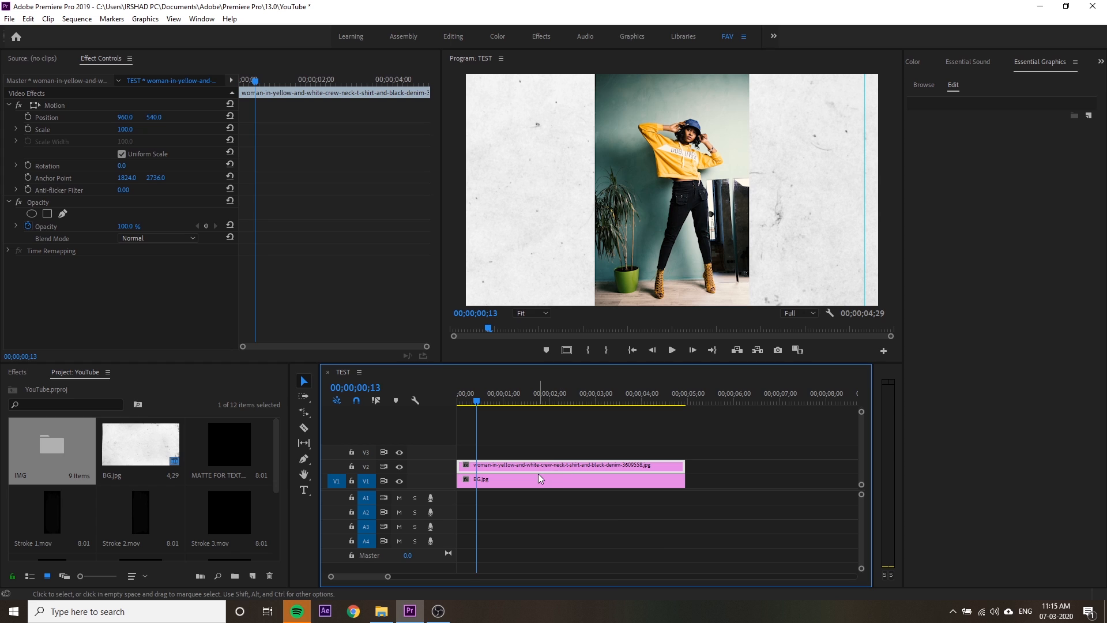
# - Set the label colour of the photo clip on V2 to Mango
pyautogui.click(582, 484)
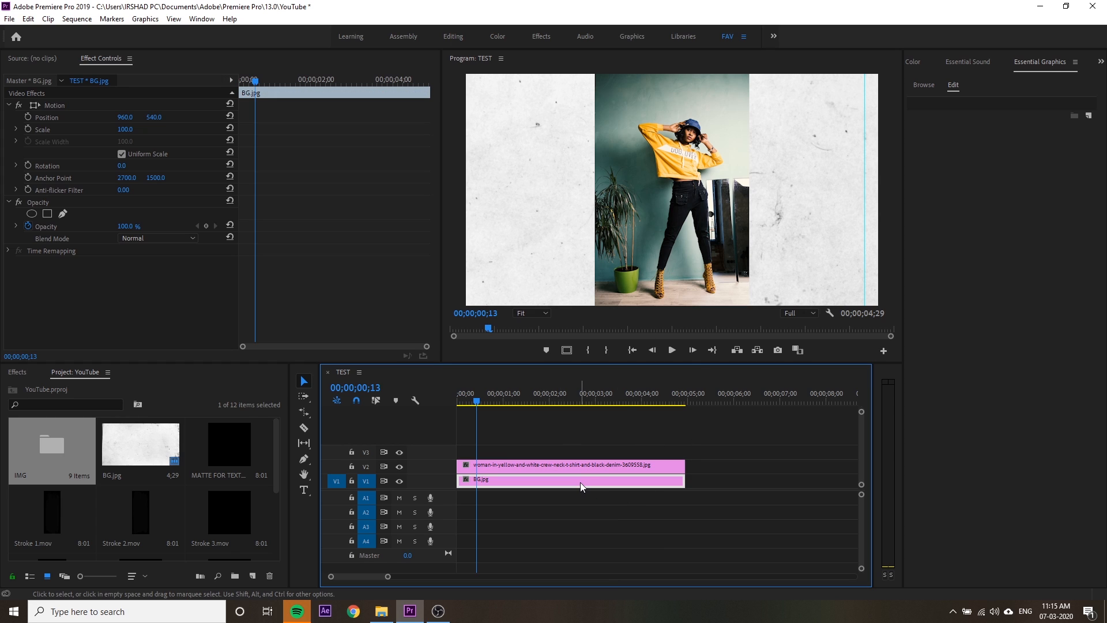
pyautogui.click(586, 470)
pyautogui.rightClick(586, 470)
pyautogui.moveTo(666, 370)
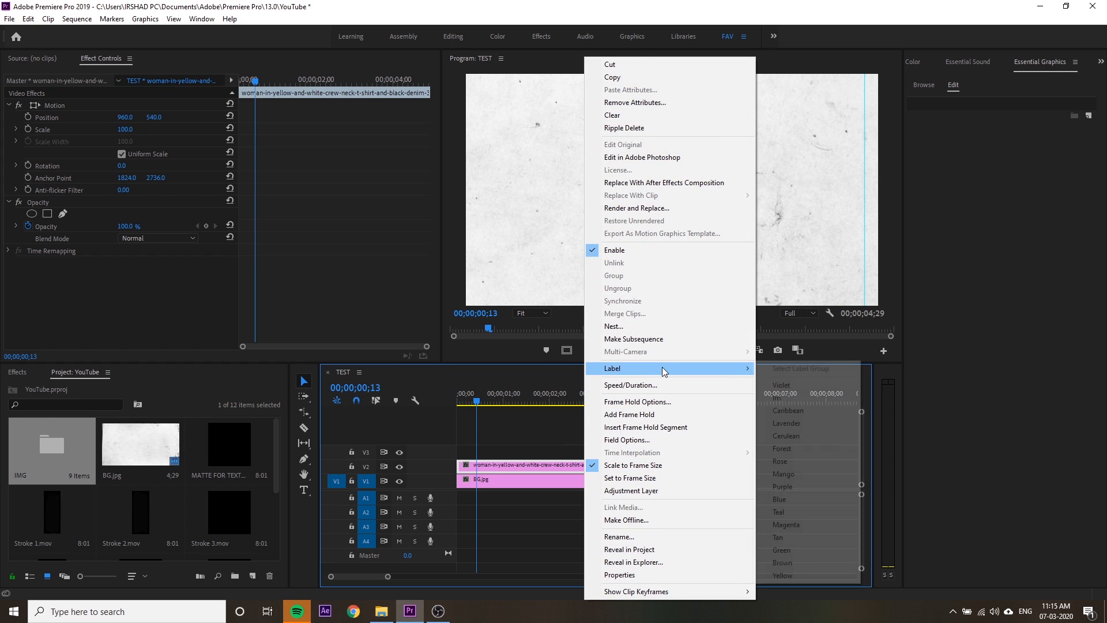
pyautogui.click(807, 475)
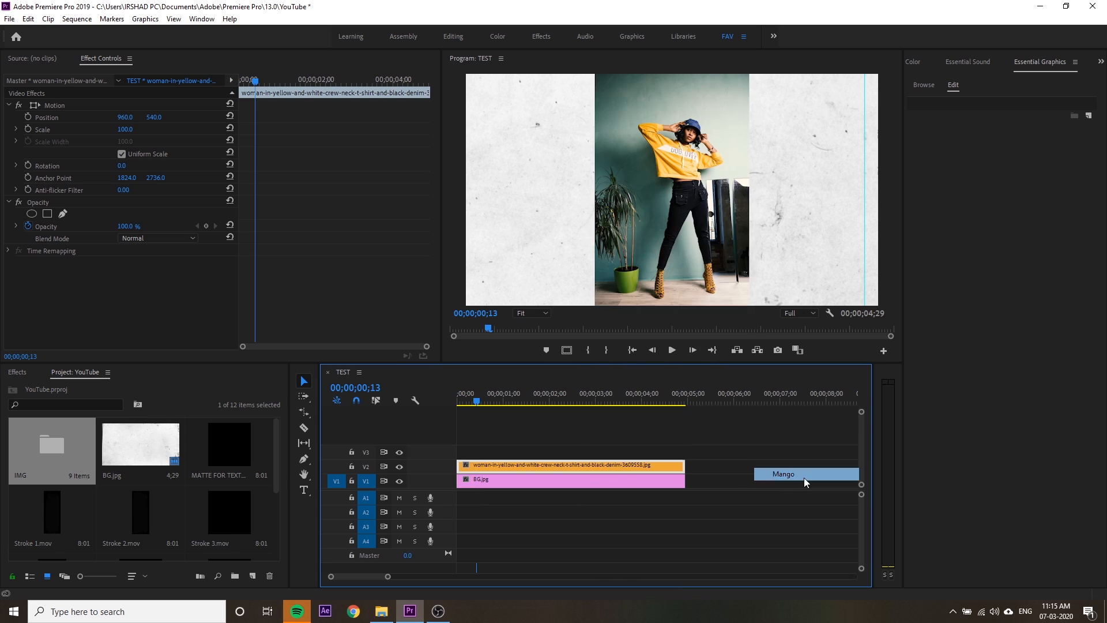
pyautogui.click(638, 423)
# - Place Stroke 7.mov at the start of track V3, above the photo clip
pyautogui.click(241, 454)
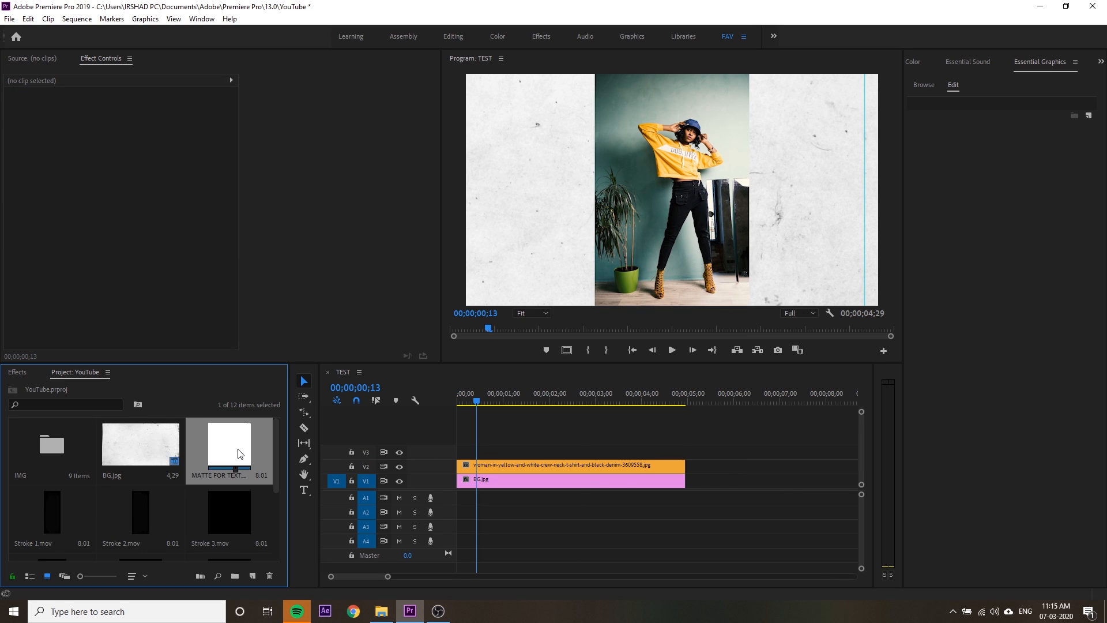
pyautogui.scroll(-3, 235, 446)
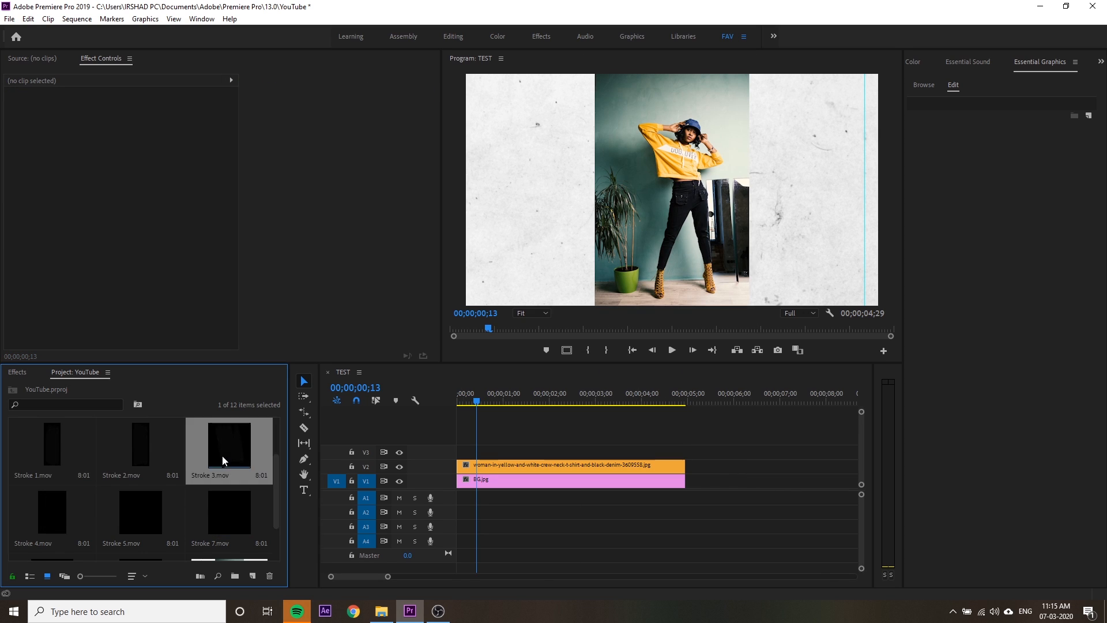
pyautogui.moveTo(229, 511); pyautogui.dragTo(451, 450)
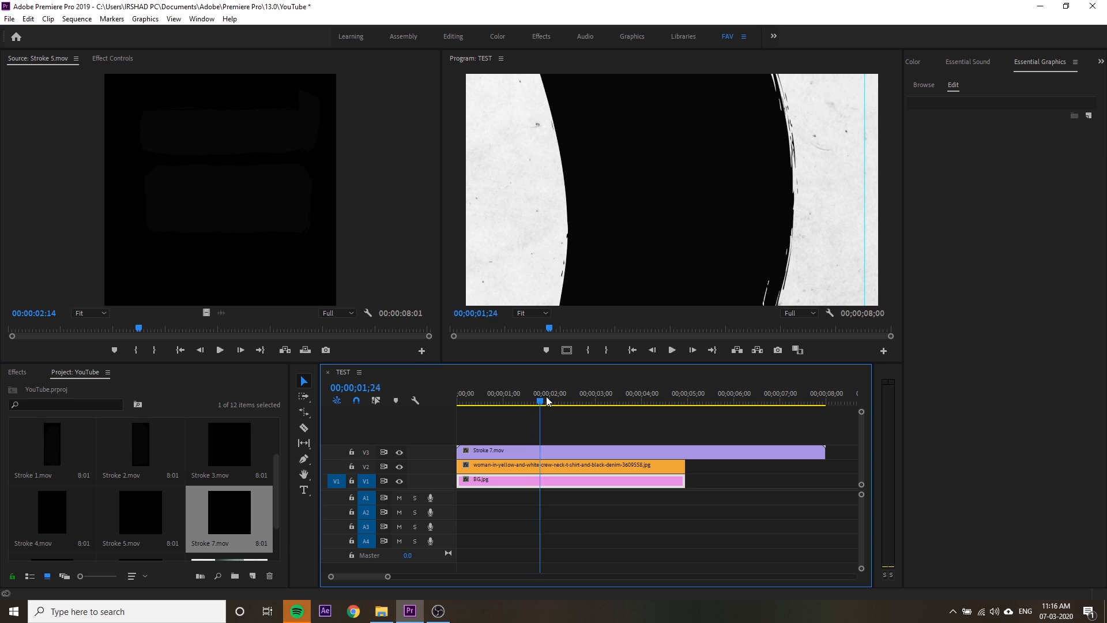
# - Set the V2 photo's scale to 180 and its vertical position to 732
pyautogui.moveTo(540, 397)
pyautogui.mouseDown()
pyautogui.moveTo(440, 396)
pyautogui.moveTo(526, 388)
pyautogui.mouseUp()
pyautogui.click(537, 467)
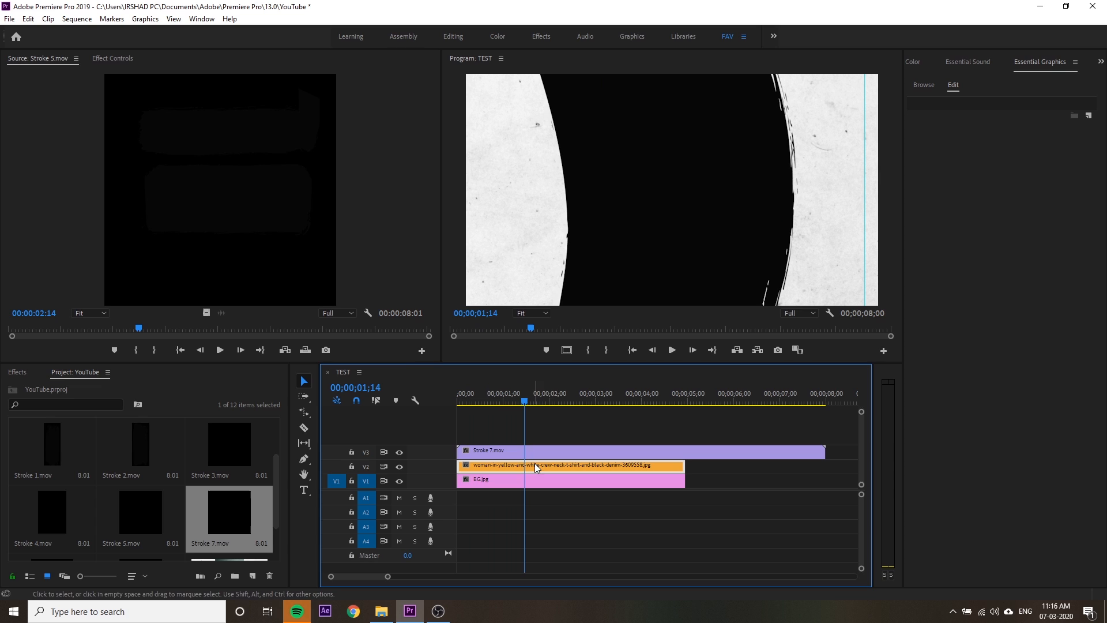
pyautogui.click(123, 60)
pyautogui.moveTo(125, 129); pyautogui.dragTo(264, 118)
pyautogui.moveTo(523, 396)
pyautogui.mouseDown()
pyautogui.moveTo(441, 392)
pyautogui.moveTo(494, 396)
pyautogui.moveTo(518, 381)
pyautogui.moveTo(529, 396)
pyautogui.mouseUp()
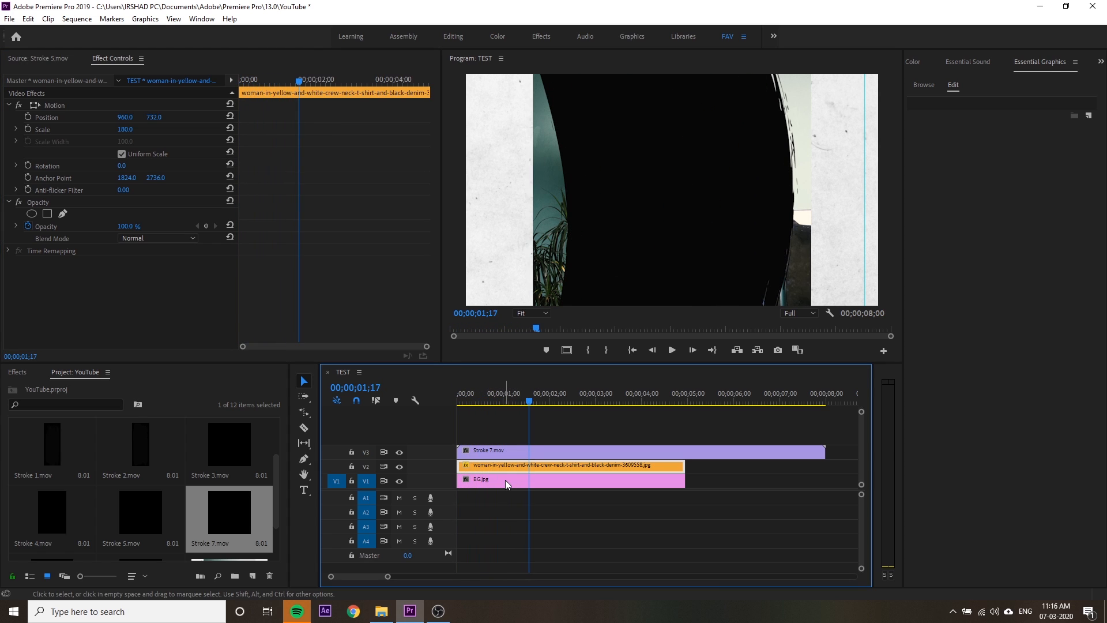
# - Trim the end of Stroke 7.mov on V3 to match the end of the photo and background clips
pyautogui.click(505, 483)
pyautogui.click(507, 465)
pyautogui.click(523, 454)
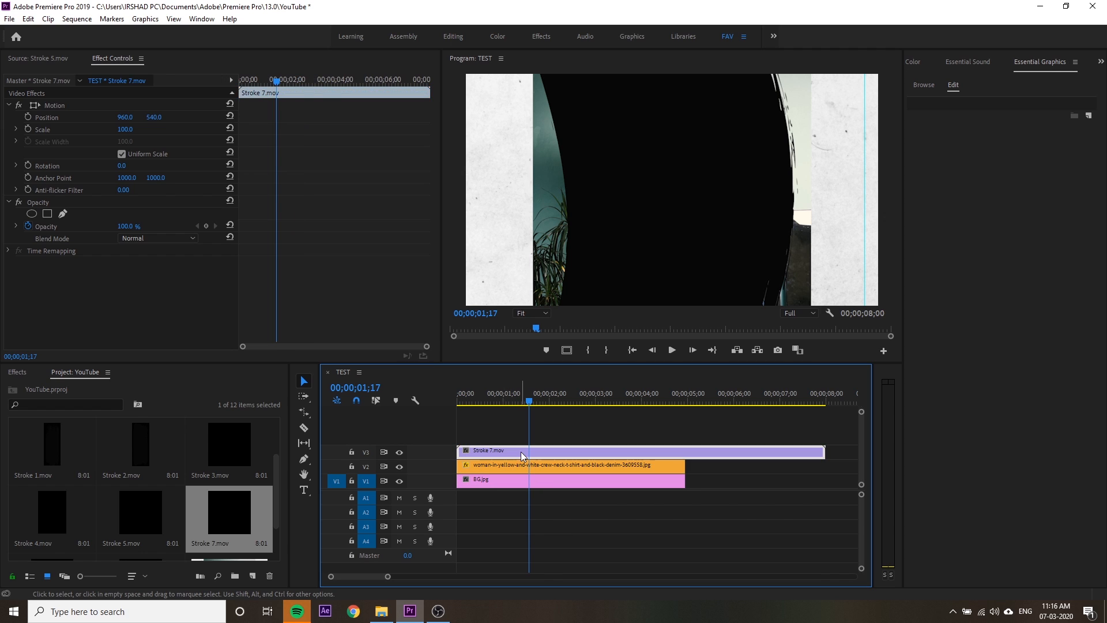
pyautogui.moveTo(819, 455); pyautogui.dragTo(685, 455)
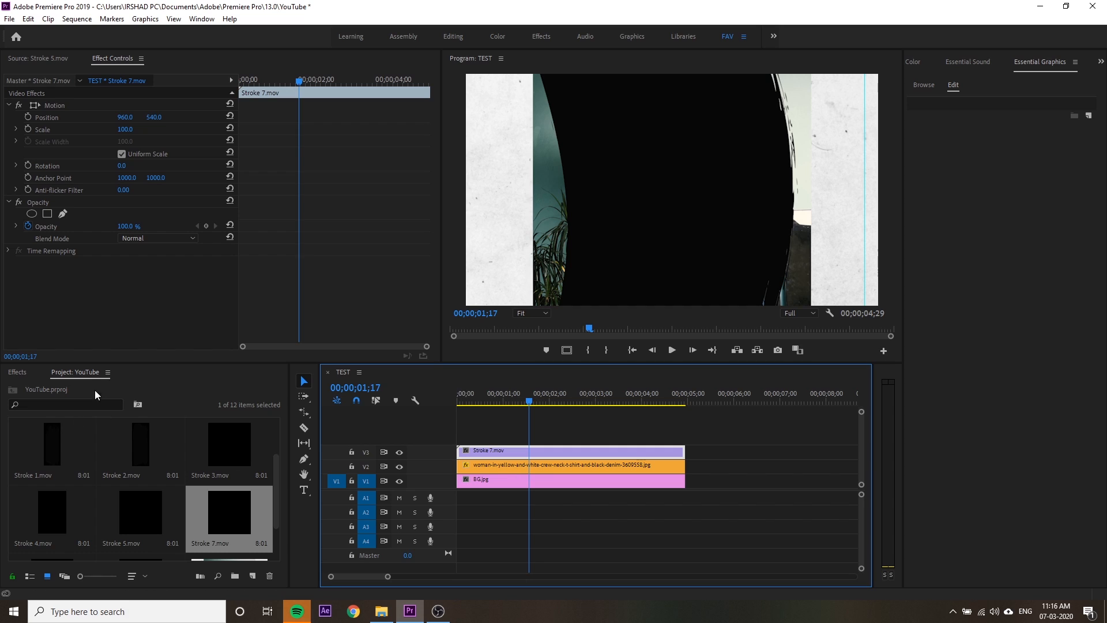
# - Apply the Track Matte Key effect from the Keying video effects to the photo clip on V2
pyautogui.click(17, 372)
pyautogui.doubleClick(50, 450)
pyautogui.scroll(-1, 74, 501)
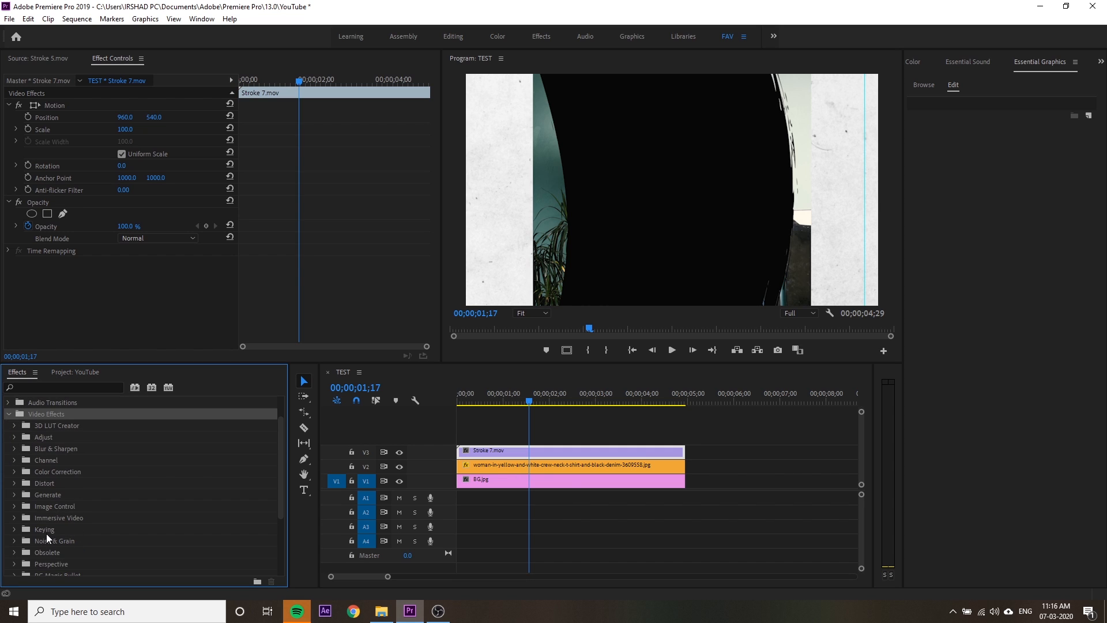
pyautogui.click(47, 533)
pyautogui.doubleClick(49, 531)
pyautogui.scroll(-2, 94, 505)
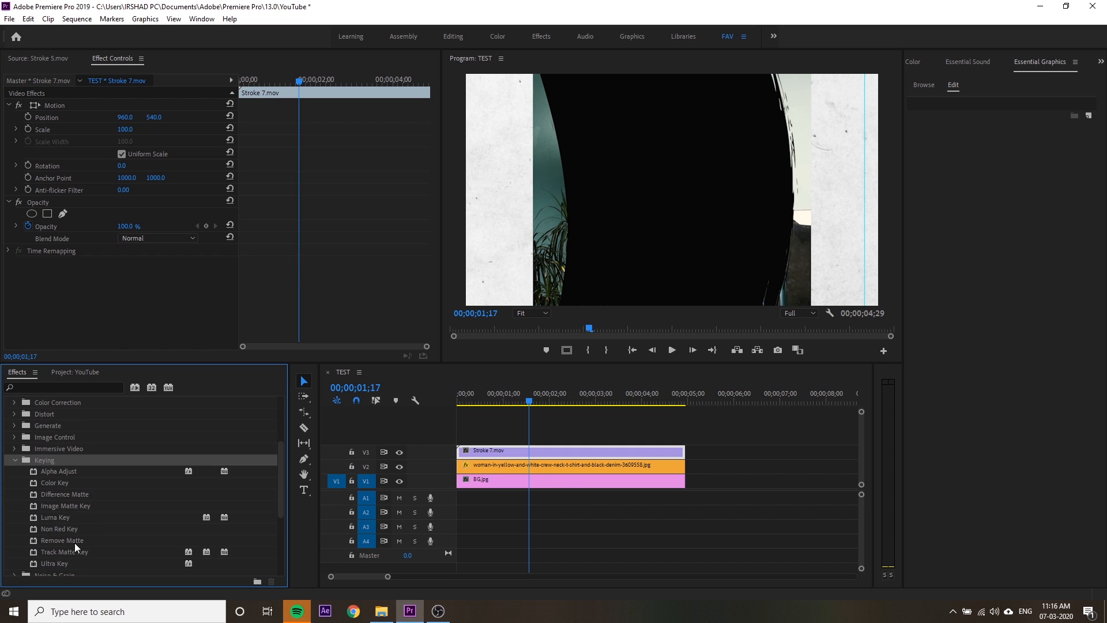
pyautogui.click(58, 554)
pyautogui.moveTo(47, 554); pyautogui.dragTo(501, 468)
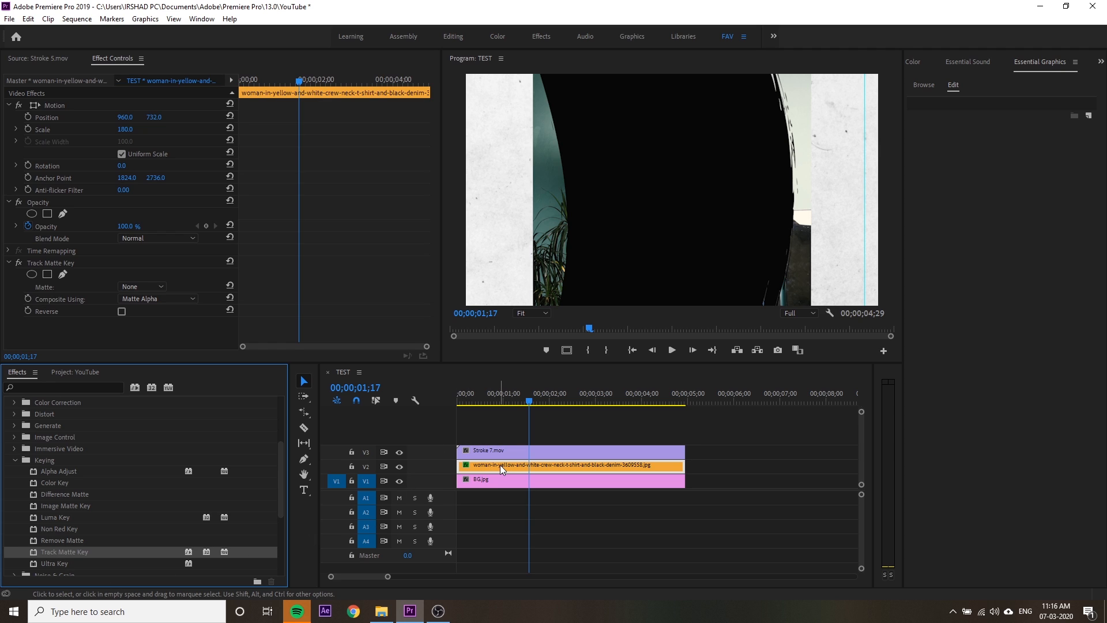
# - Set the V2 photo's Track Matte Key to use Video 3 as the matte, composited using Matte Alpha
pyautogui.click(66, 263)
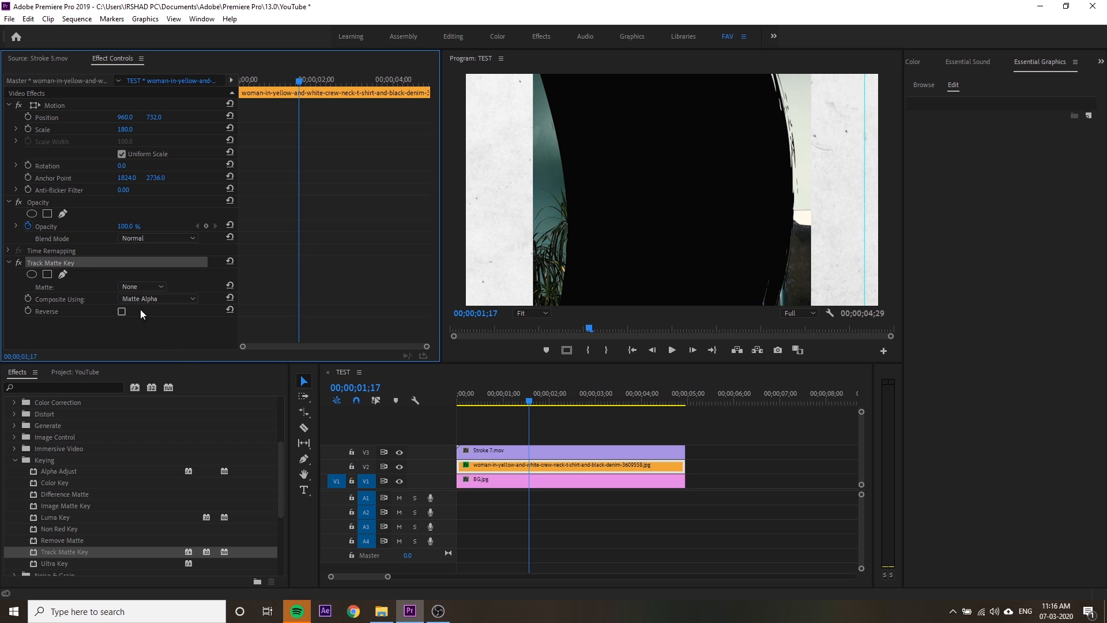
pyautogui.click(56, 292)
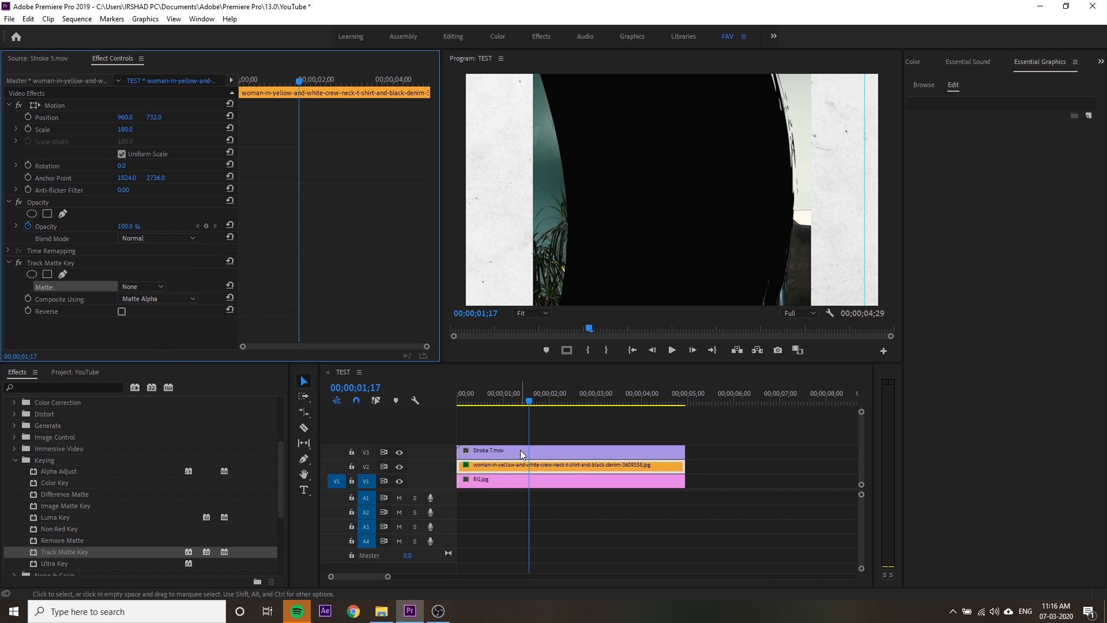
pyautogui.click(510, 455)
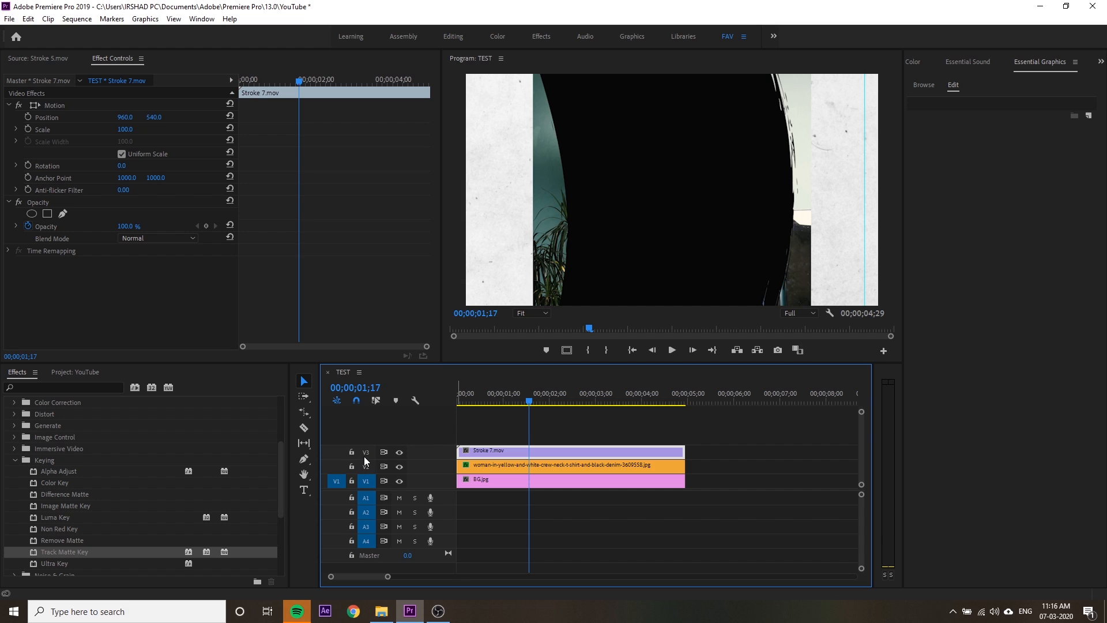
pyautogui.click(529, 468)
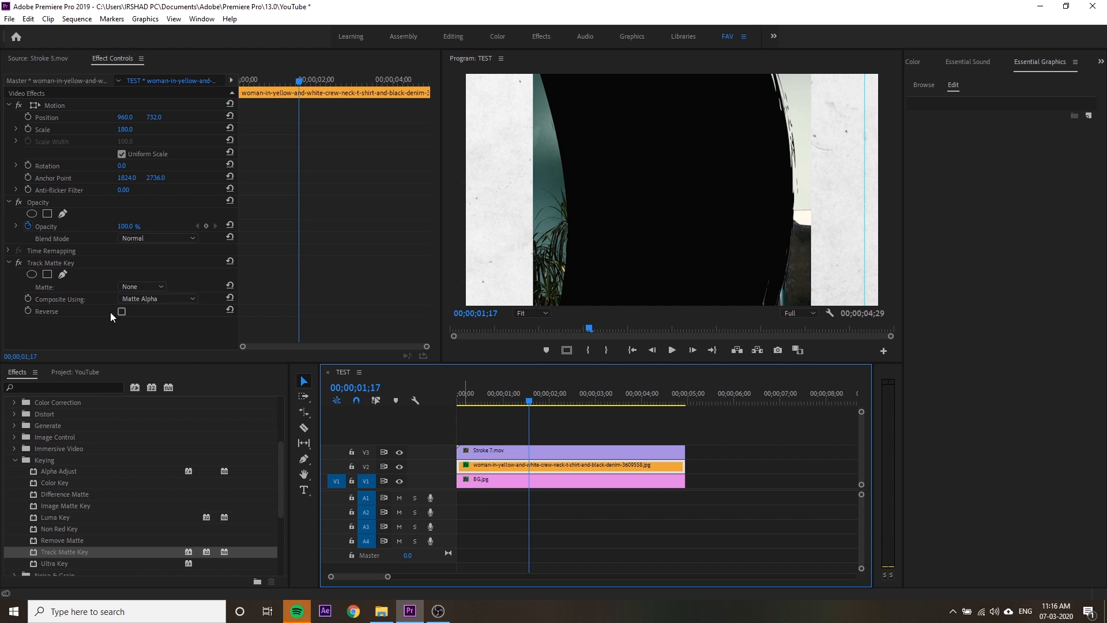
pyautogui.click(161, 287)
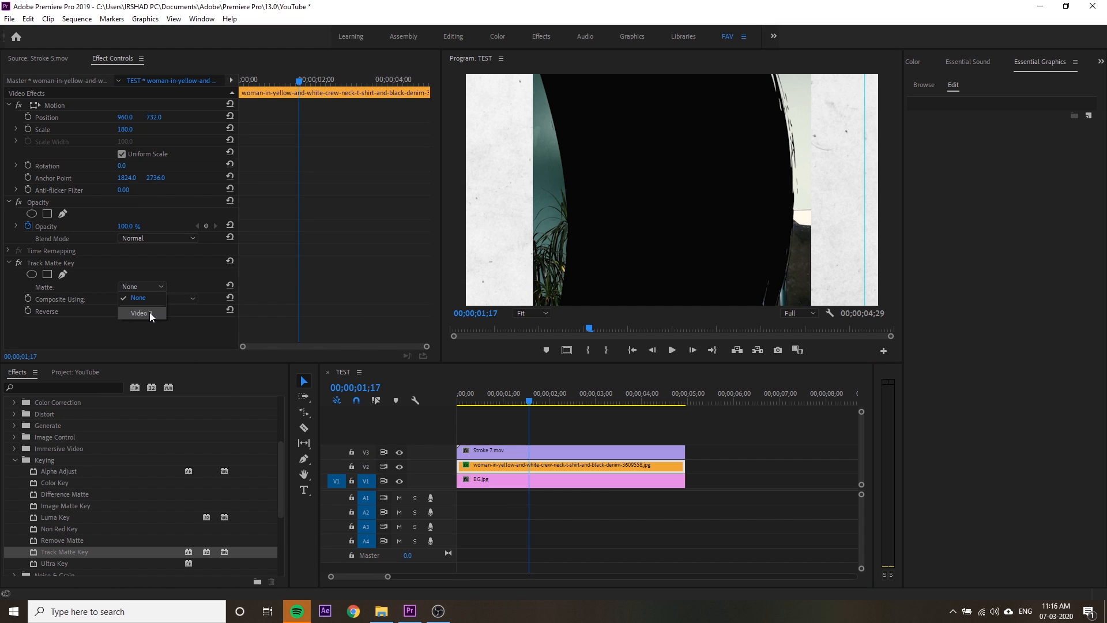
pyautogui.click(140, 314)
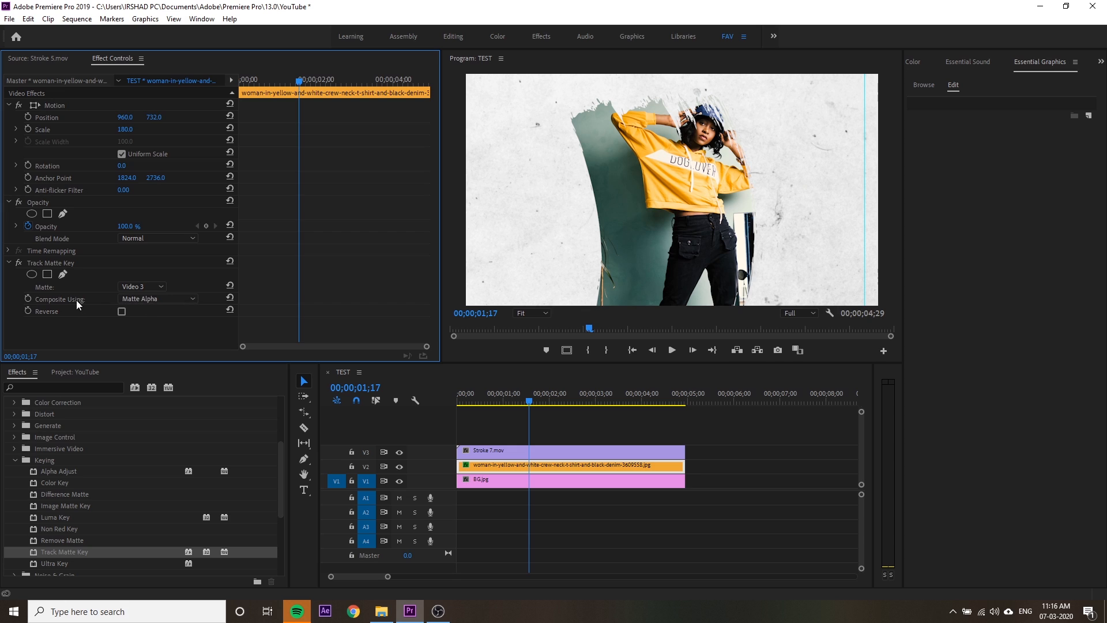
pyautogui.click(176, 301)
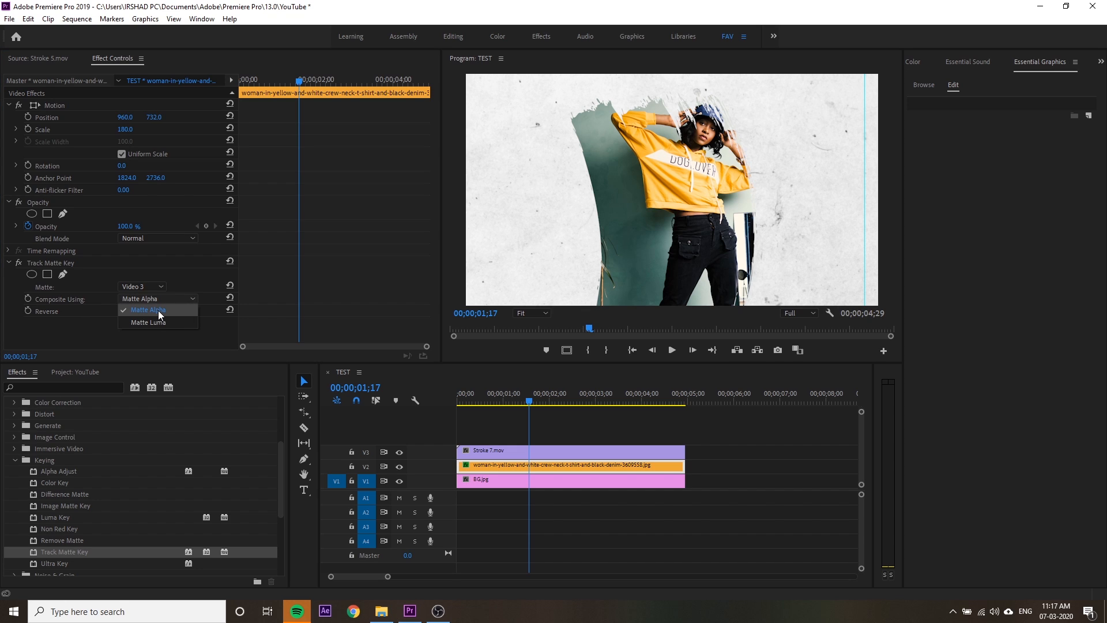
pyautogui.click(160, 312)
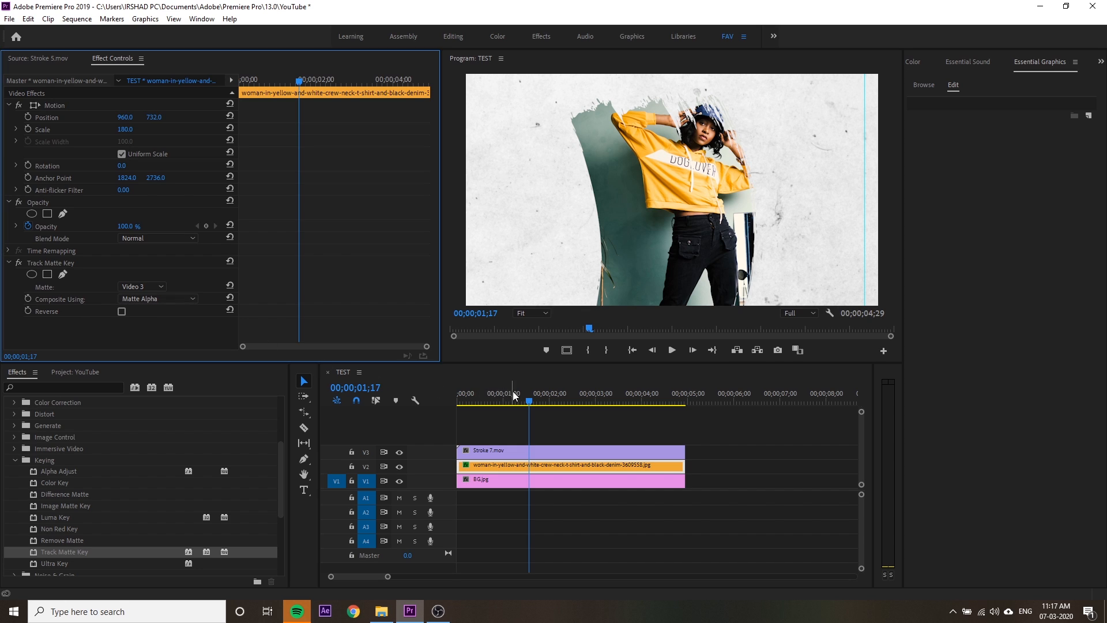
# - Play the TEST sequence from the start to preview the brush-stroke reveal of the photo
pyautogui.moveTo(526, 398); pyautogui.dragTo(452, 407)
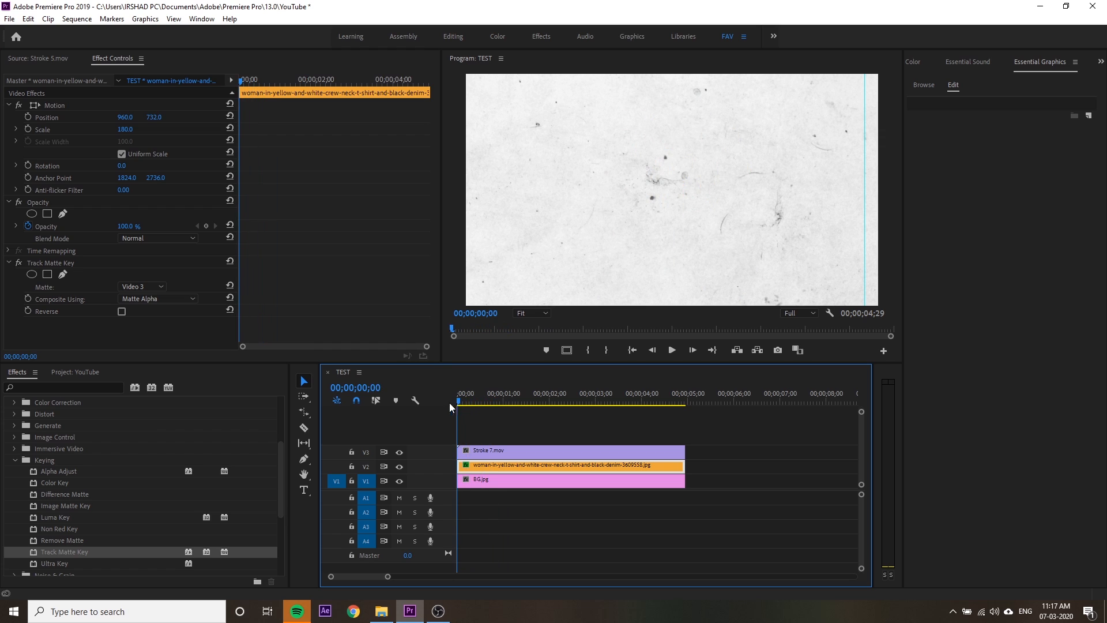
pyautogui.press('space')
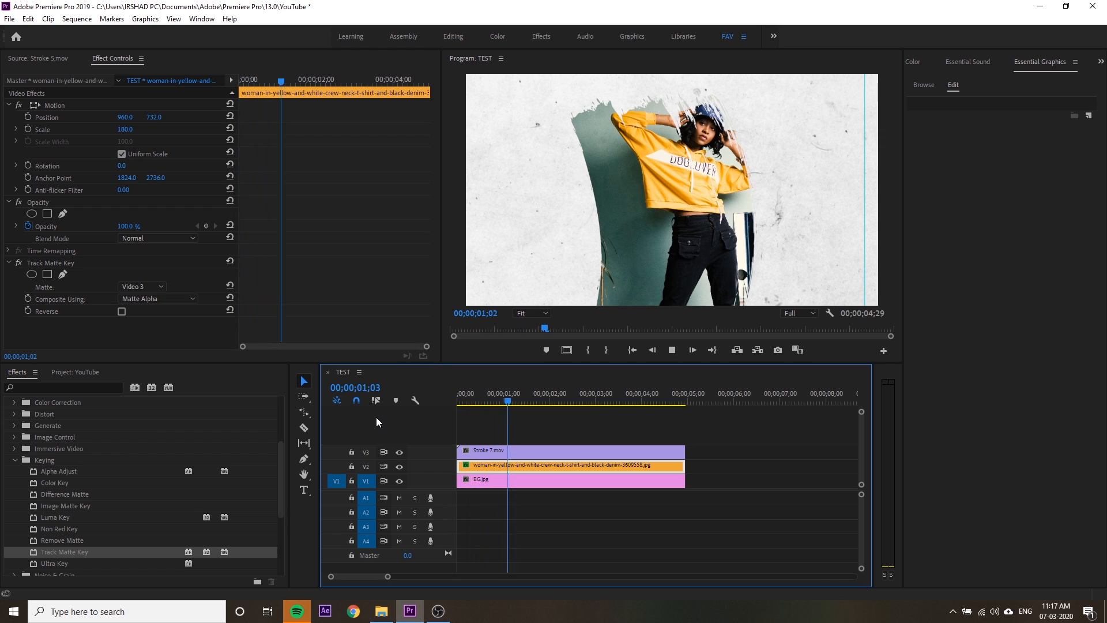
pyautogui.press('space')
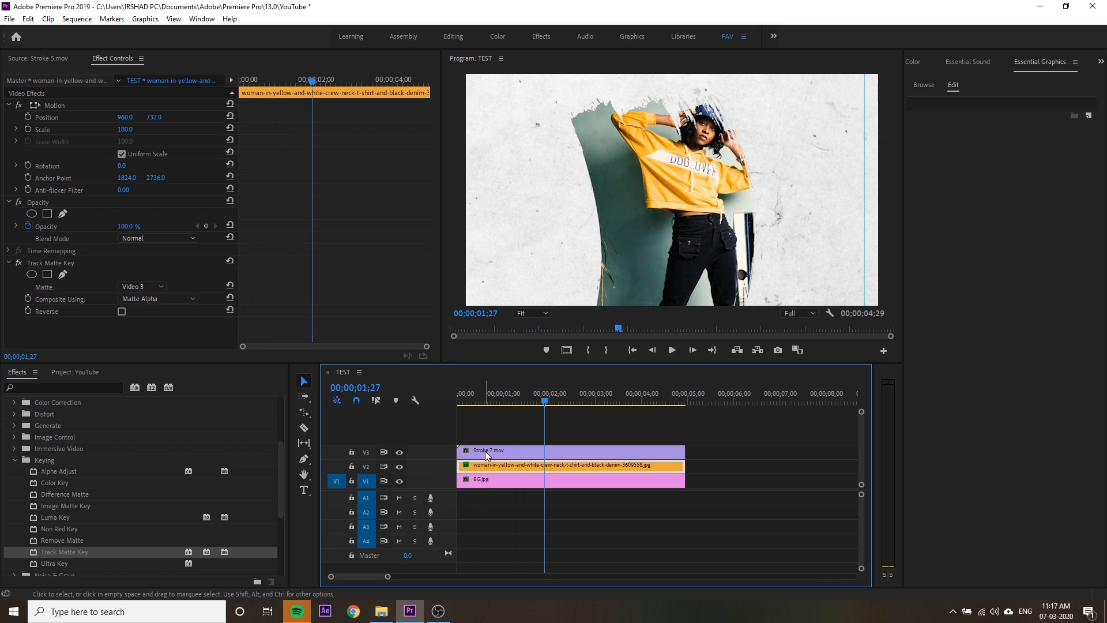
# - Set Stroke 7.mov on V3 to a scale of 161 and a position of 964, 416
pyautogui.click(507, 451)
pyautogui.click(124, 129)
pyautogui.moveTo(124, 130)
pyautogui.mouseDown()
pyautogui.moveTo(168, 130)
pyautogui.moveTo(52, 117)
pyautogui.moveTo(203, 117)
pyautogui.moveTo(128, 117)
pyautogui.mouseUp()
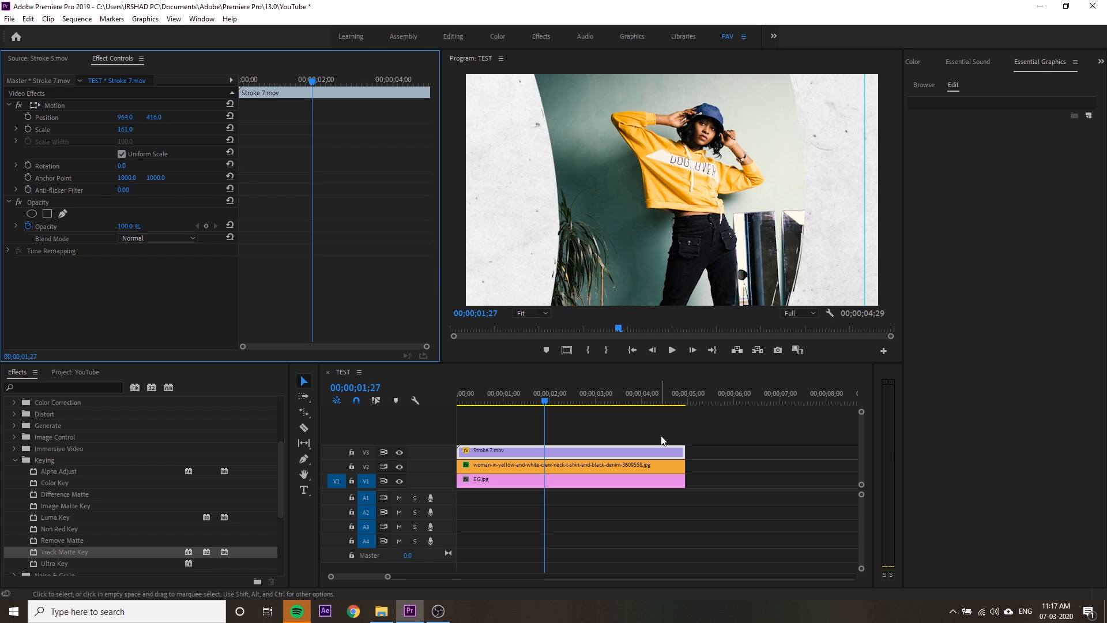
# - Replay the sequence from its beginning to check the reveal with the enlarged stroke
pyautogui.moveTo(542, 396); pyautogui.dragTo(429, 401)
pyautogui.press('space')
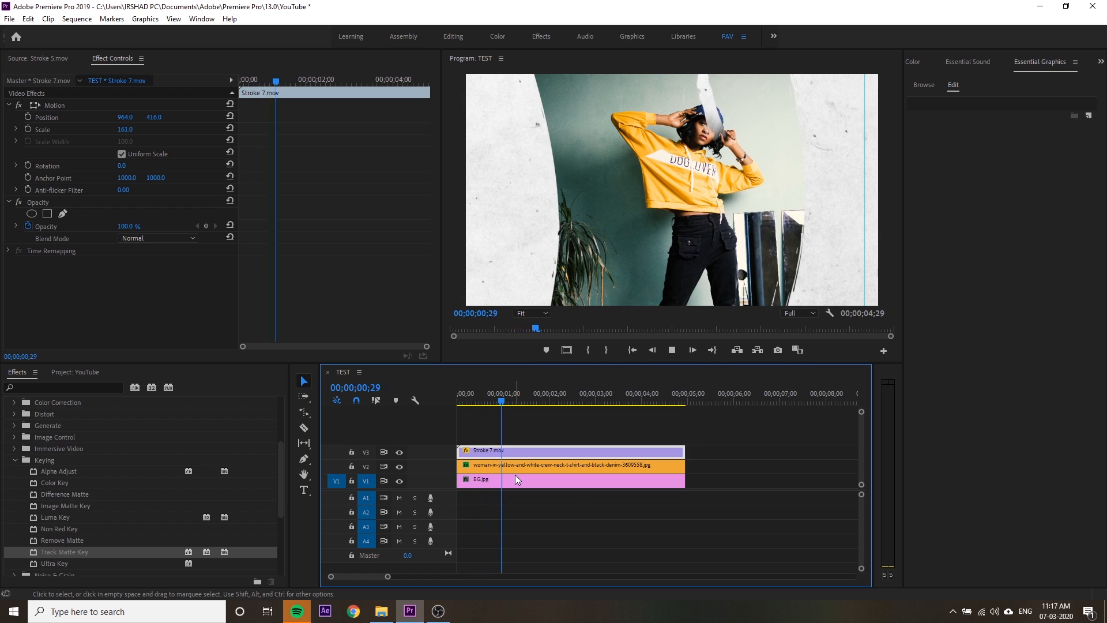
pyautogui.press('space')
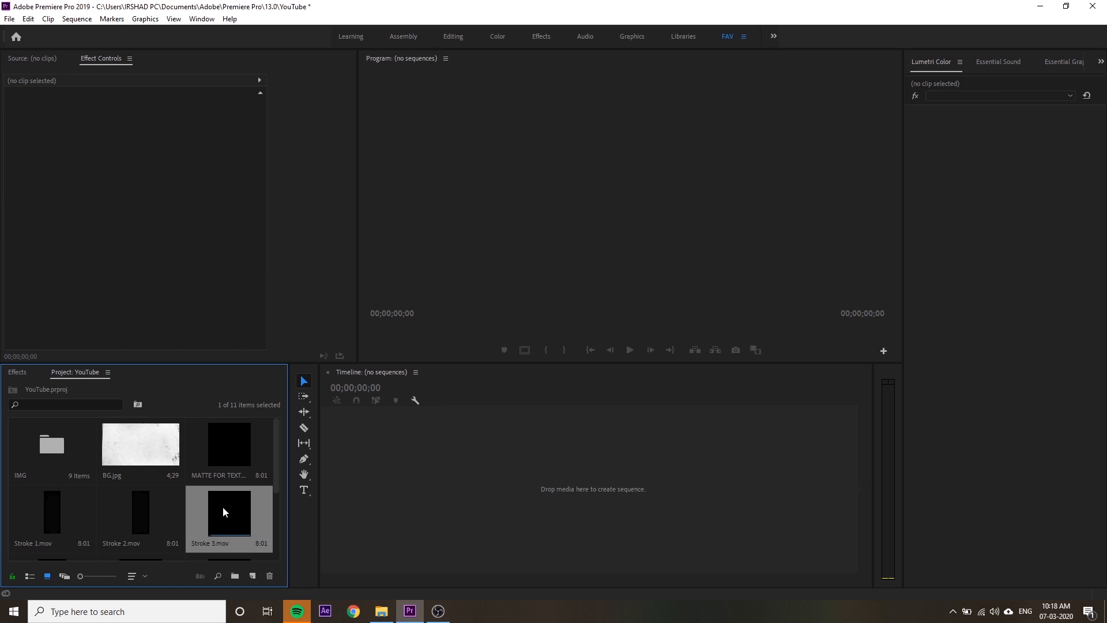
# - Create a new sequence from BG.jpg by placing it in the empty timeline
pyautogui.click(126, 447)
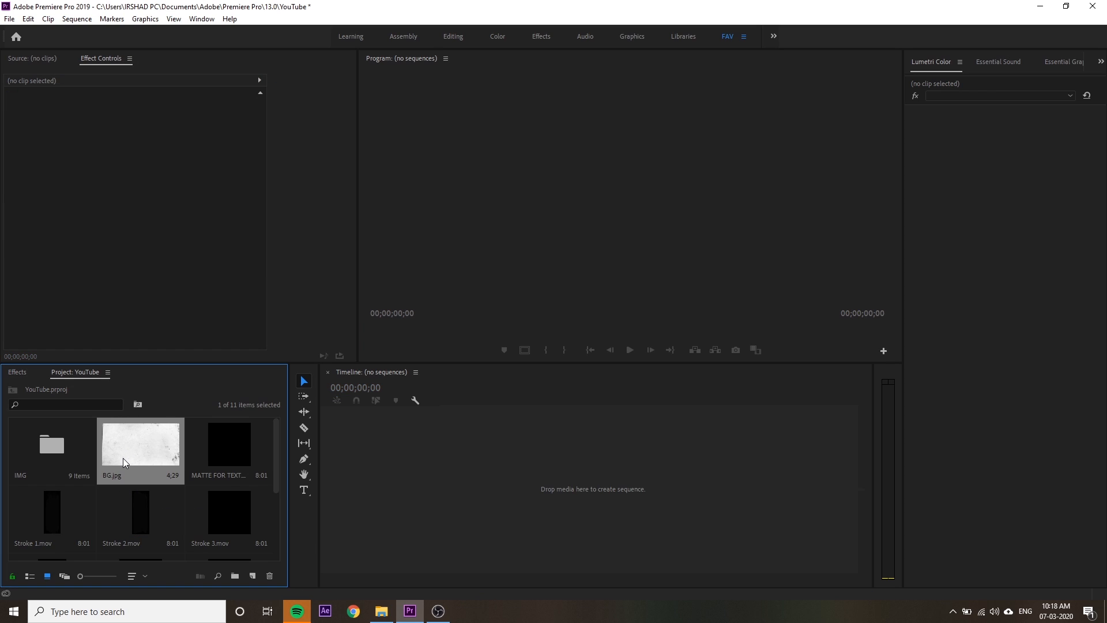
pyautogui.moveTo(131, 461); pyautogui.dragTo(321, 568)
pyautogui.moveTo(602, 509); pyautogui.dragTo(602, 507)
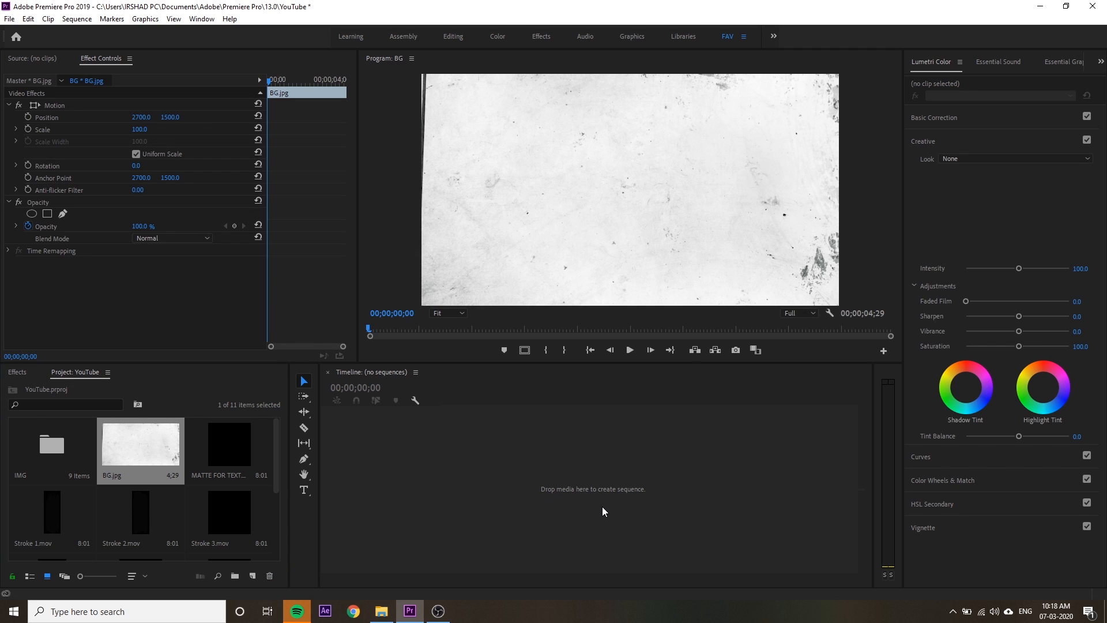
pyautogui.click(546, 468)
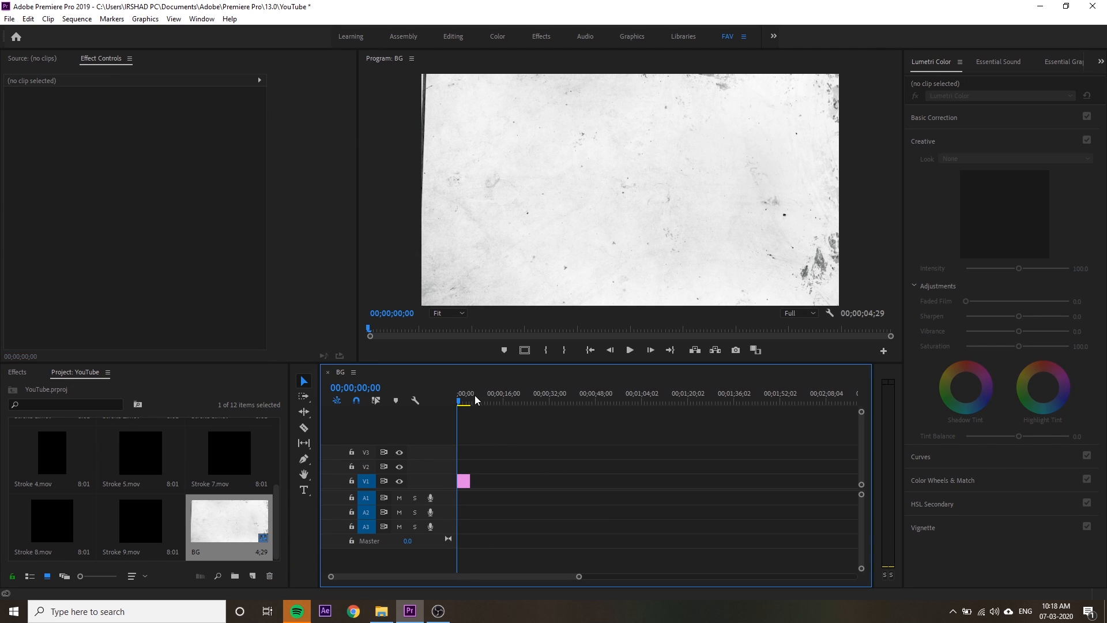
# - Extend the end of the BG.jpg clip on V1 to about 00;00;07;24
pyautogui.moveTo(474, 397); pyautogui.dragTo(403, 406)
pyautogui.press('=')
pyautogui.press('=')
pyautogui.press('=')
pyautogui.press('=')
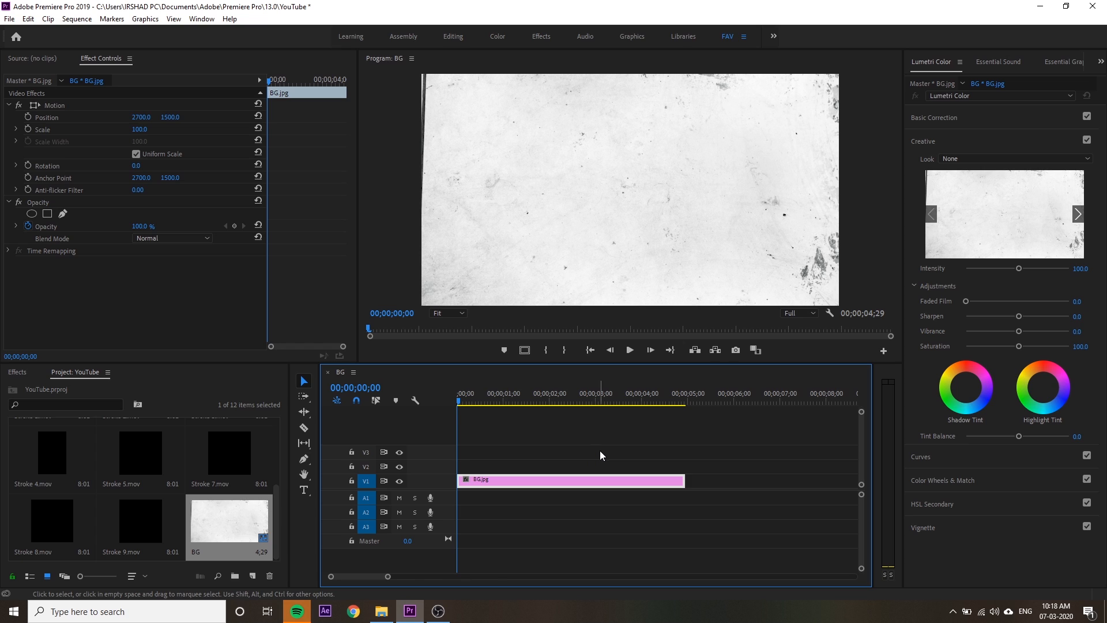
pyautogui.press('-')
pyautogui.click(618, 463)
pyautogui.click(535, 483)
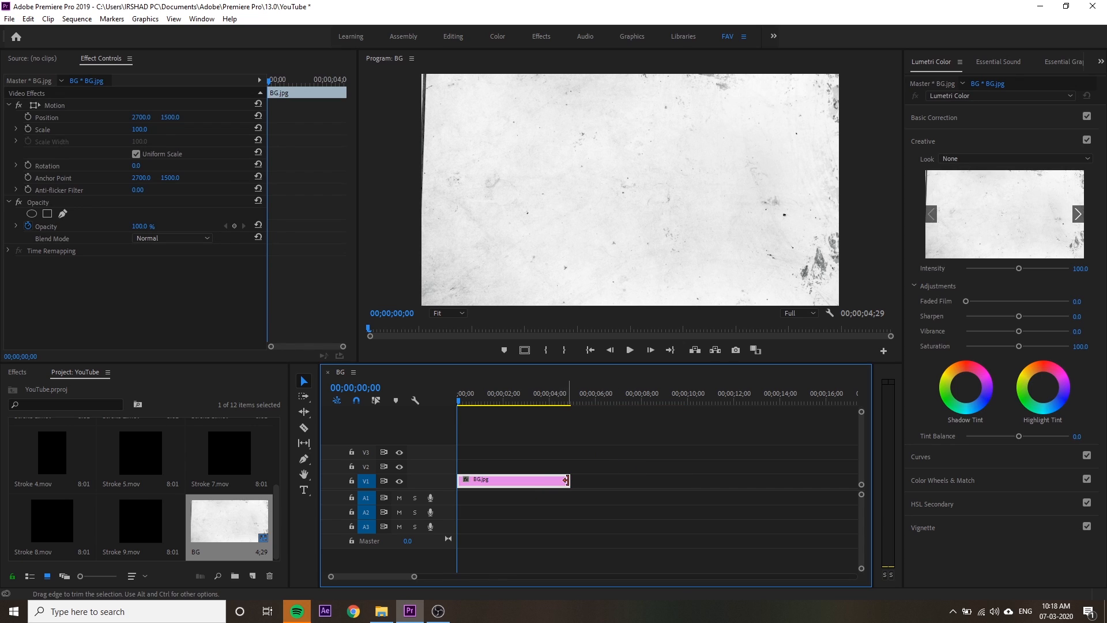
pyautogui.moveTo(570, 481); pyautogui.dragTo(636, 481)
# - Position the playhead at 00;00;08;00 and extend the end of the BG.jpg clip to match it
pyautogui.click(639, 398)
pyautogui.press('=')
pyautogui.press('=')
pyautogui.press('=')
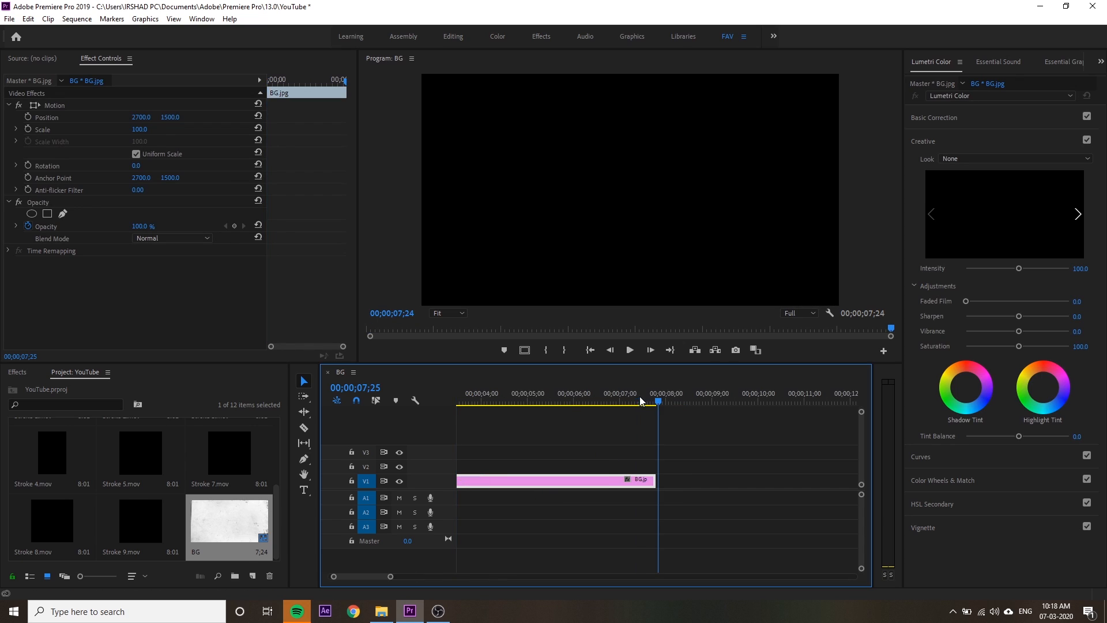
pyautogui.click(696, 399)
pyautogui.moveTo(696, 400)
pyautogui.mouseDown()
pyautogui.moveTo(705, 408)
pyautogui.moveTo(686, 411)
pyautogui.mouseUp()
pyautogui.moveTo(646, 476); pyautogui.dragTo(688, 480)
pyautogui.press('-')
pyautogui.press('-')
pyautogui.press('-')
pyautogui.press('-')
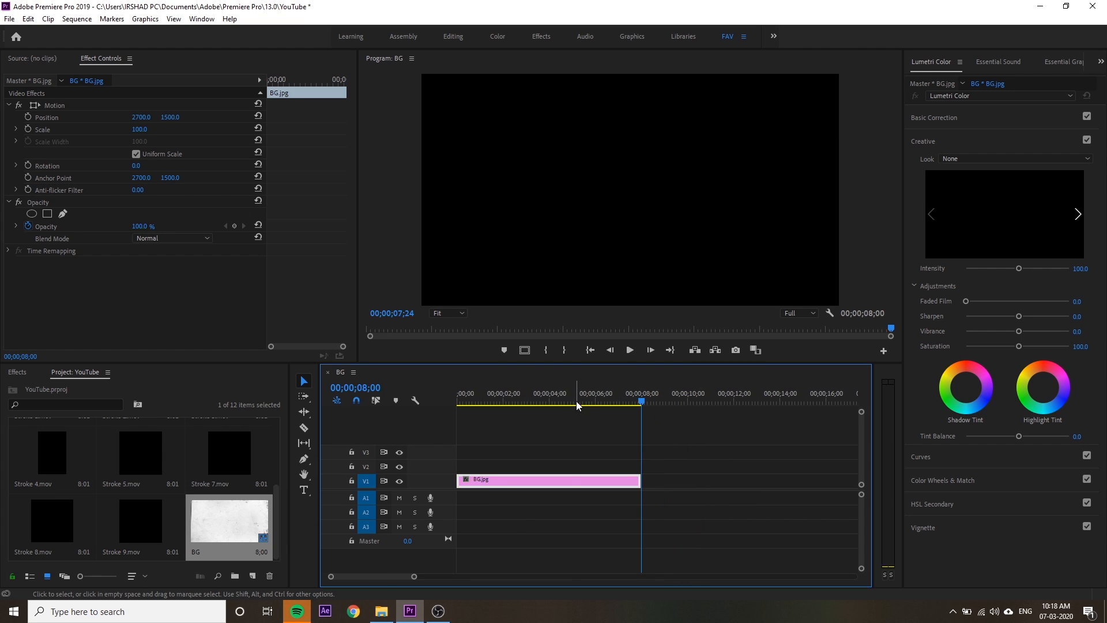
# - Return the playhead to the start of the BG sequence
pyautogui.press('Home')
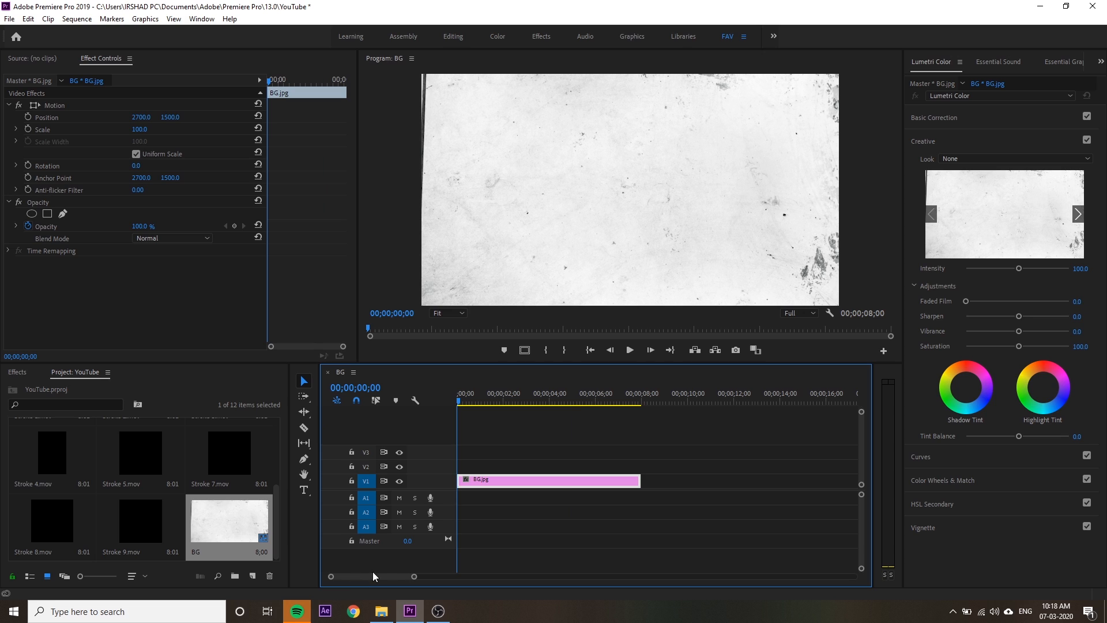
pyautogui.click(563, 442)
pyautogui.click(595, 402)
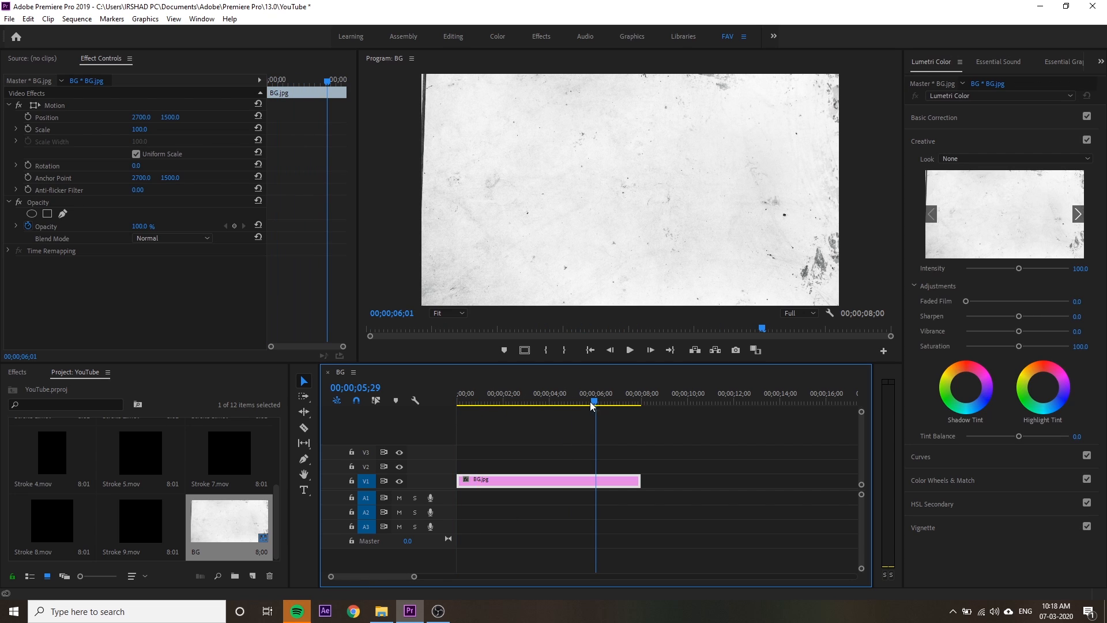
pyautogui.press('Home')
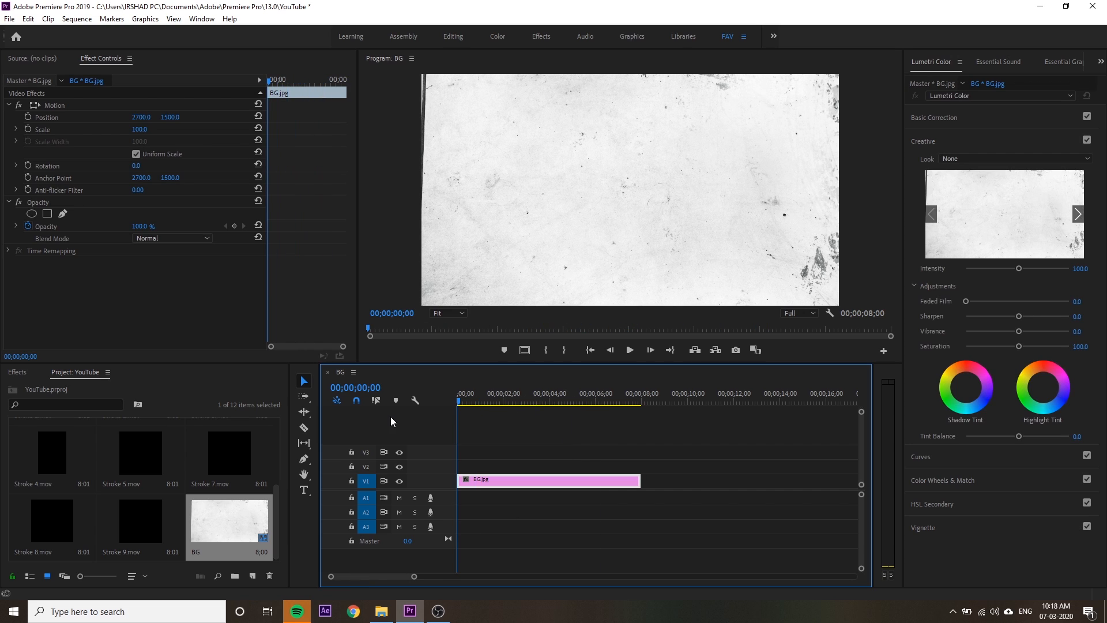
# - Rename the BG sequence in the project as MAIN
pyautogui.click(220, 527)
pyautogui.click(196, 550)
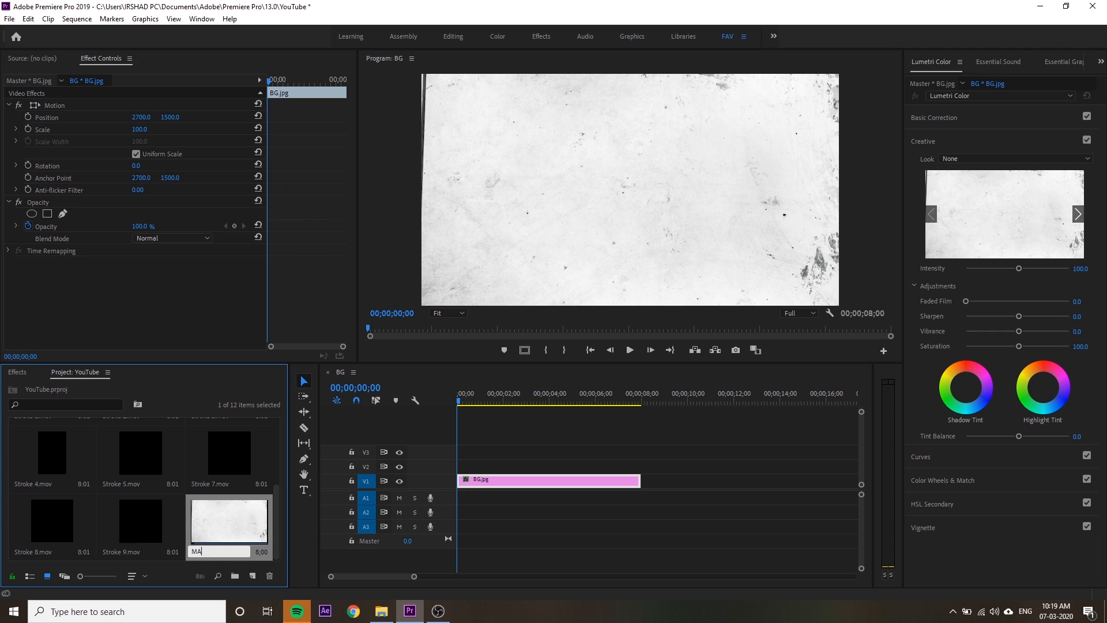
pyautogui.press('Return')
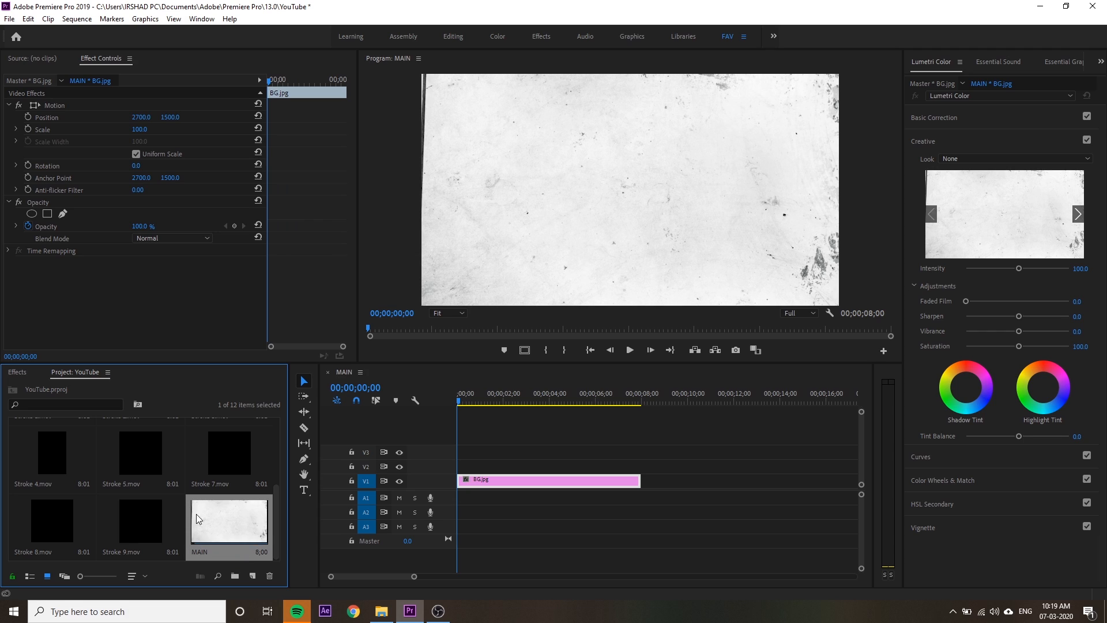
# - Examine the MAIN sequence's properties for its frame size, closing them when finished
pyautogui.rightClick(226, 525)
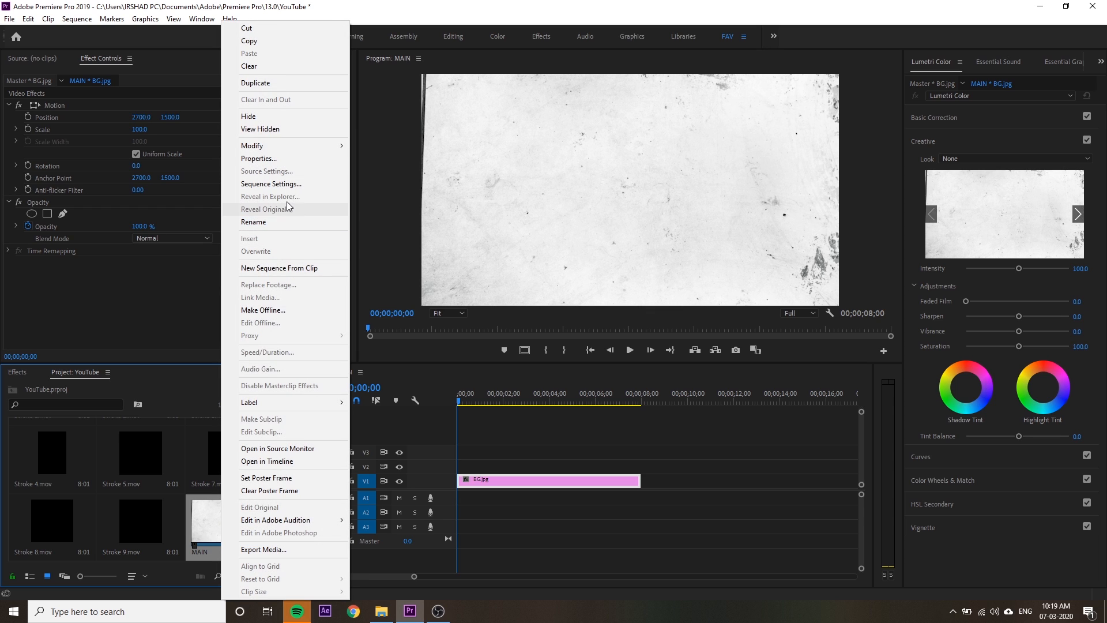
pyautogui.click(276, 166)
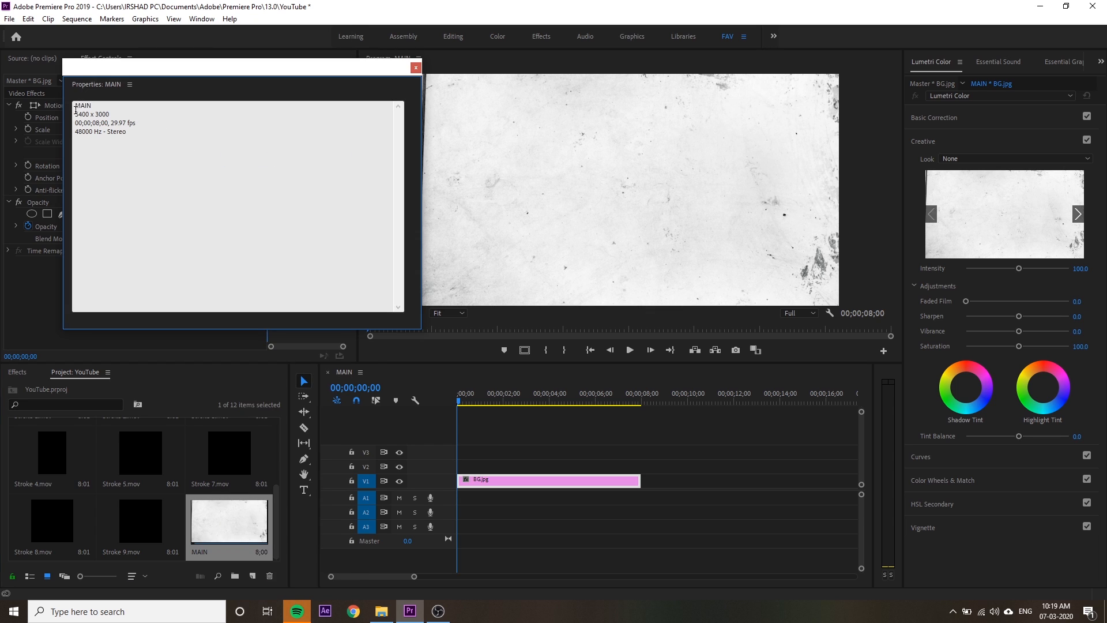
pyautogui.moveTo(76, 112); pyautogui.dragTo(120, 112)
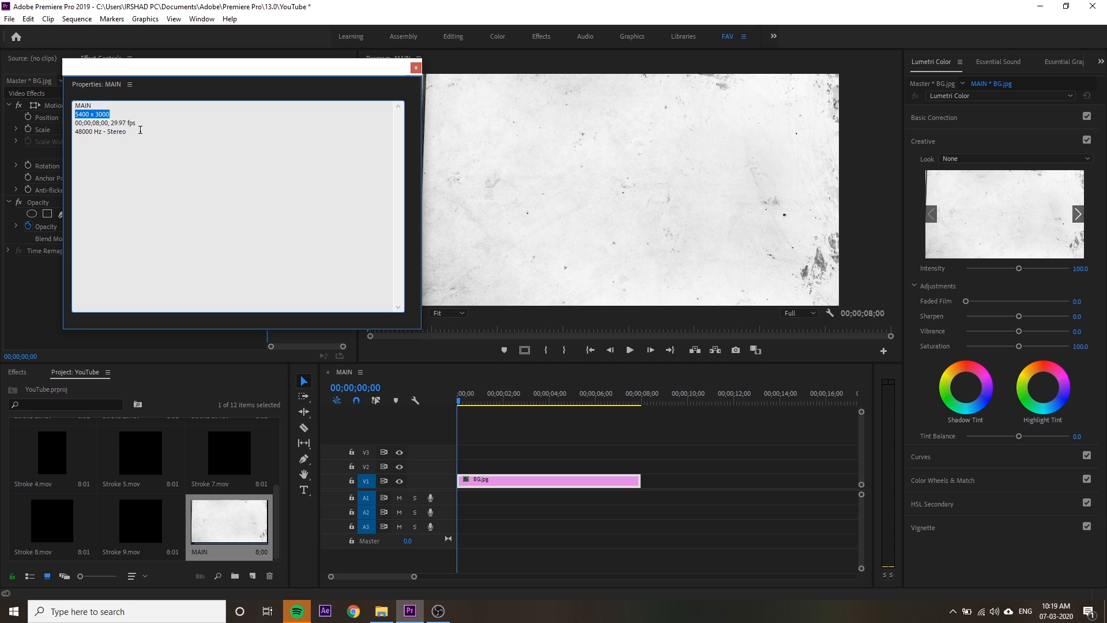
pyautogui.click(415, 68)
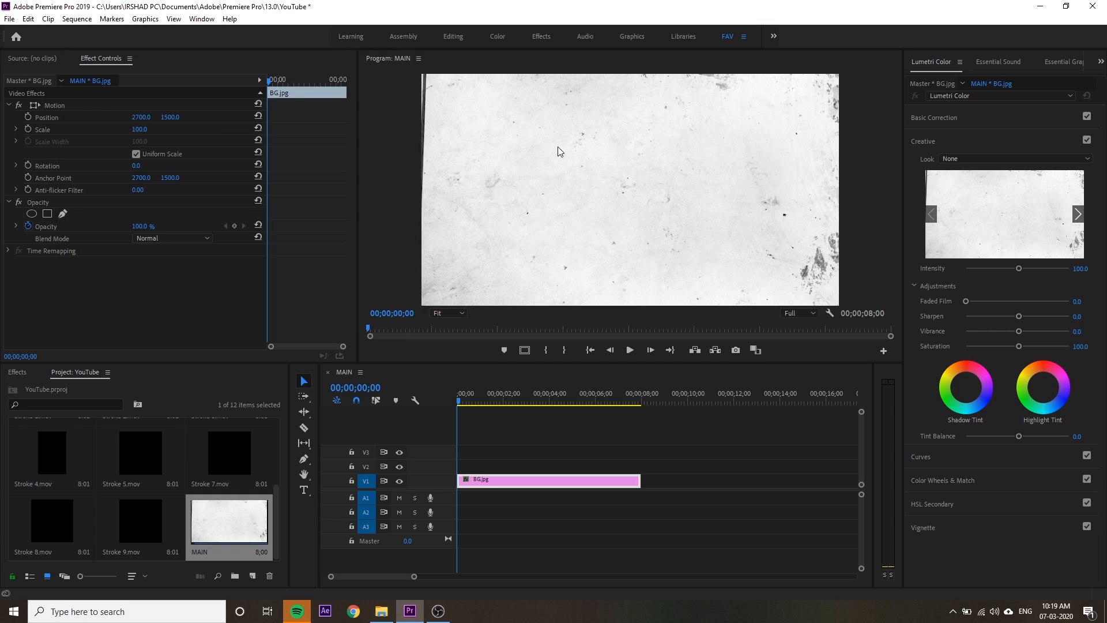
pyautogui.click(183, 531)
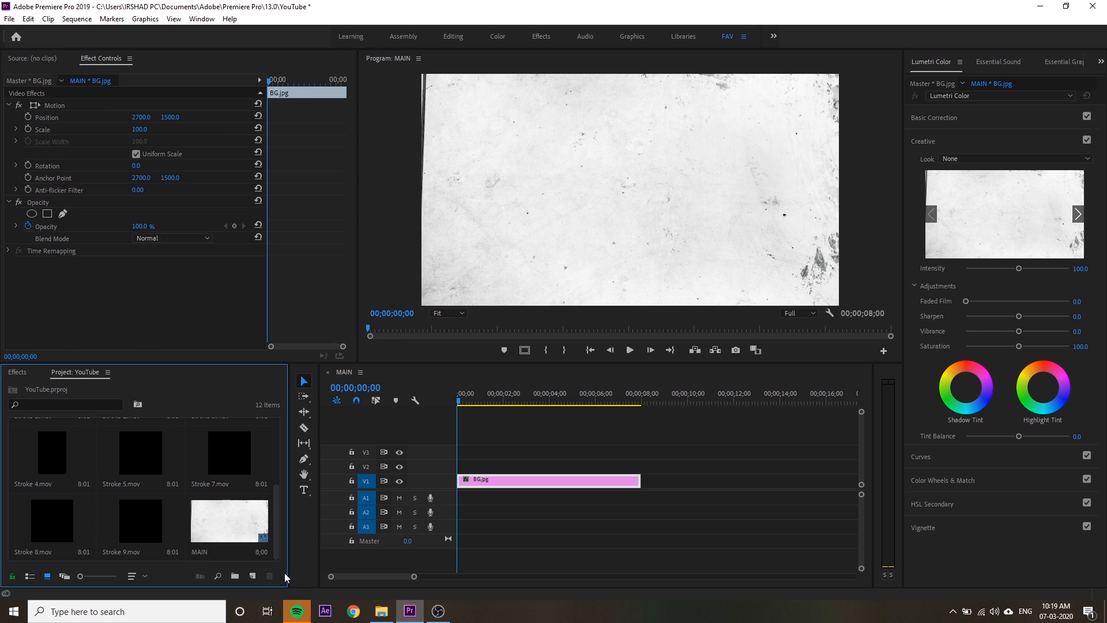
# - Create a new sequence named SLIDE 1 from the Canon XF MPEG2 1080p30 preset
pyautogui.click(252, 575)
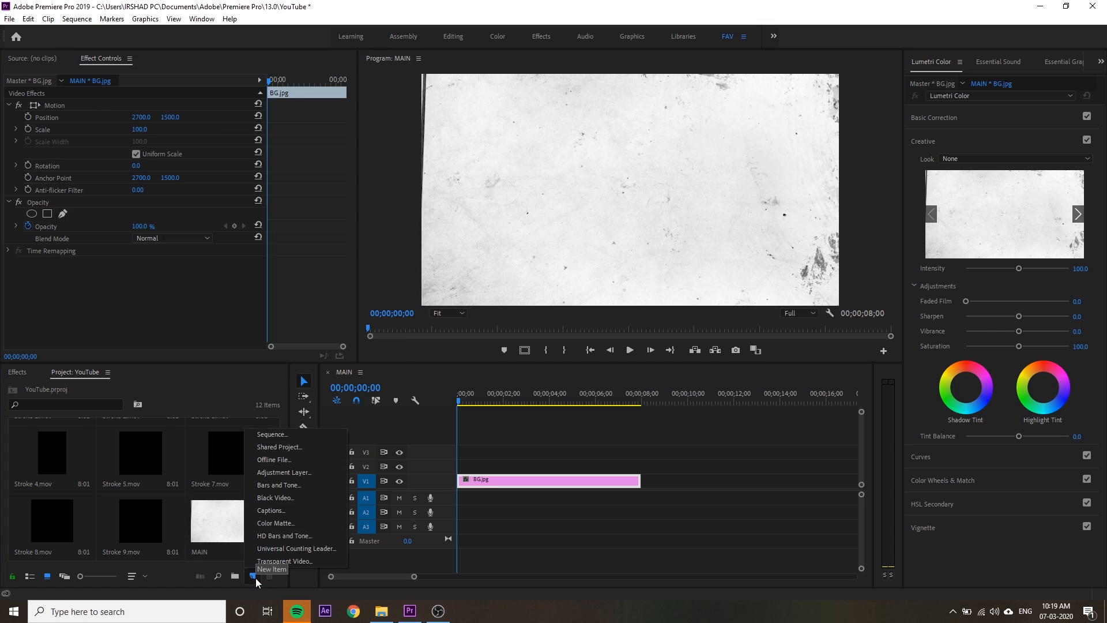
pyautogui.click(288, 432)
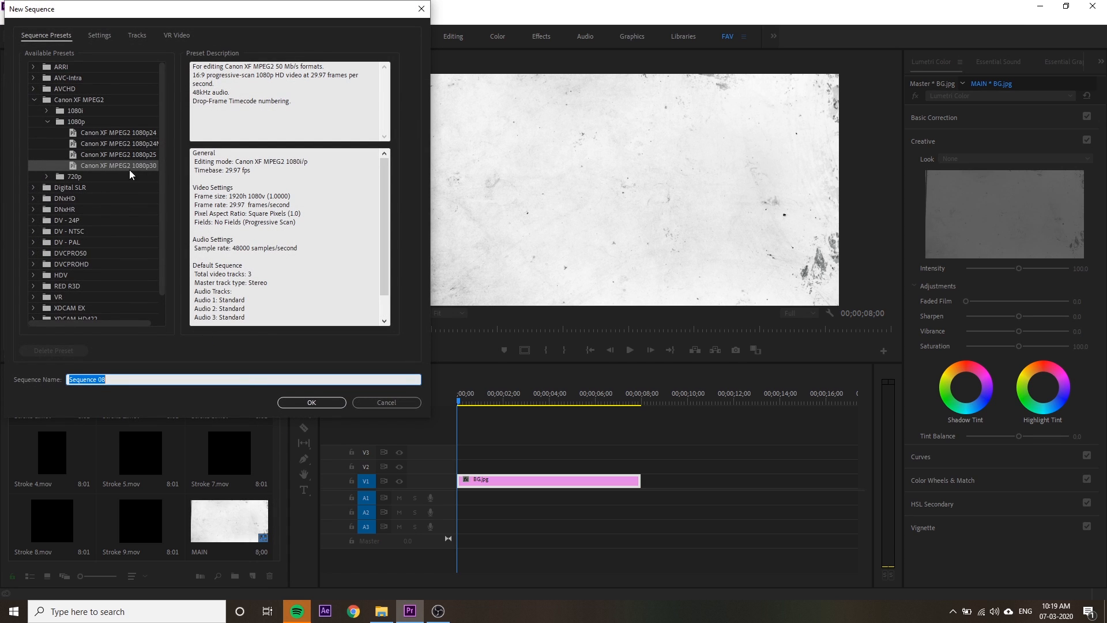
pyautogui.click(150, 165)
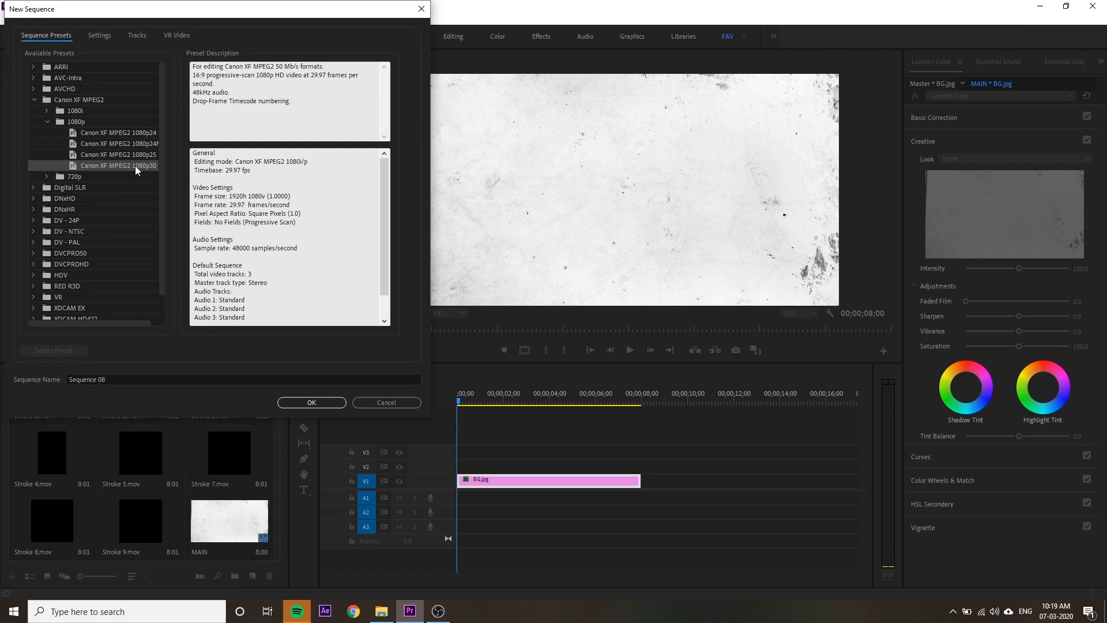
pyautogui.click(117, 379)
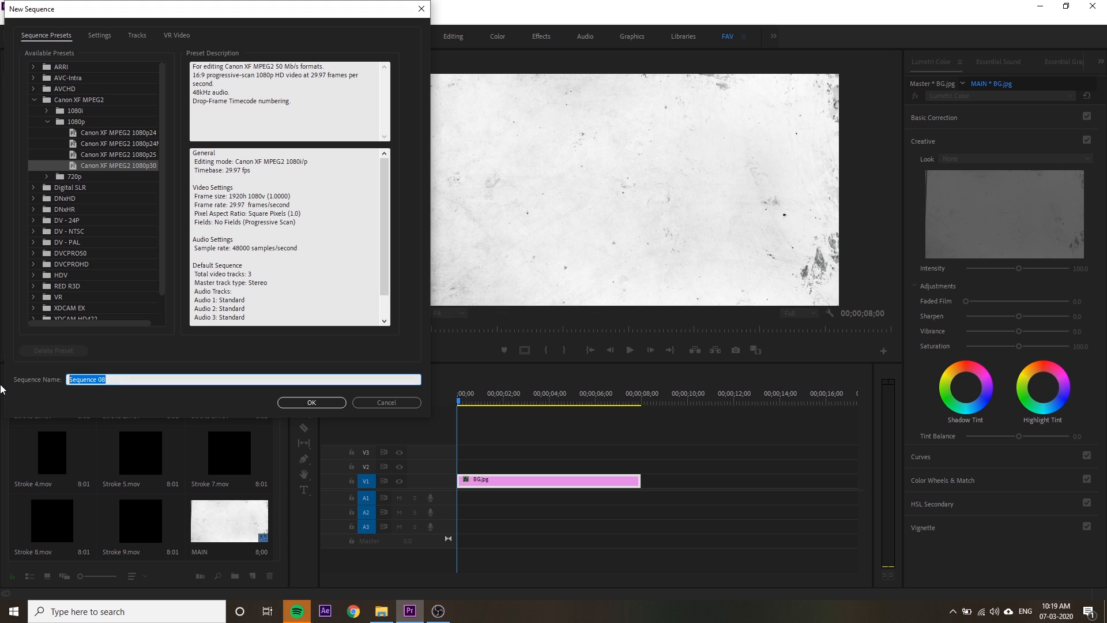
pyautogui.click(74, 100)
pyautogui.click(75, 122)
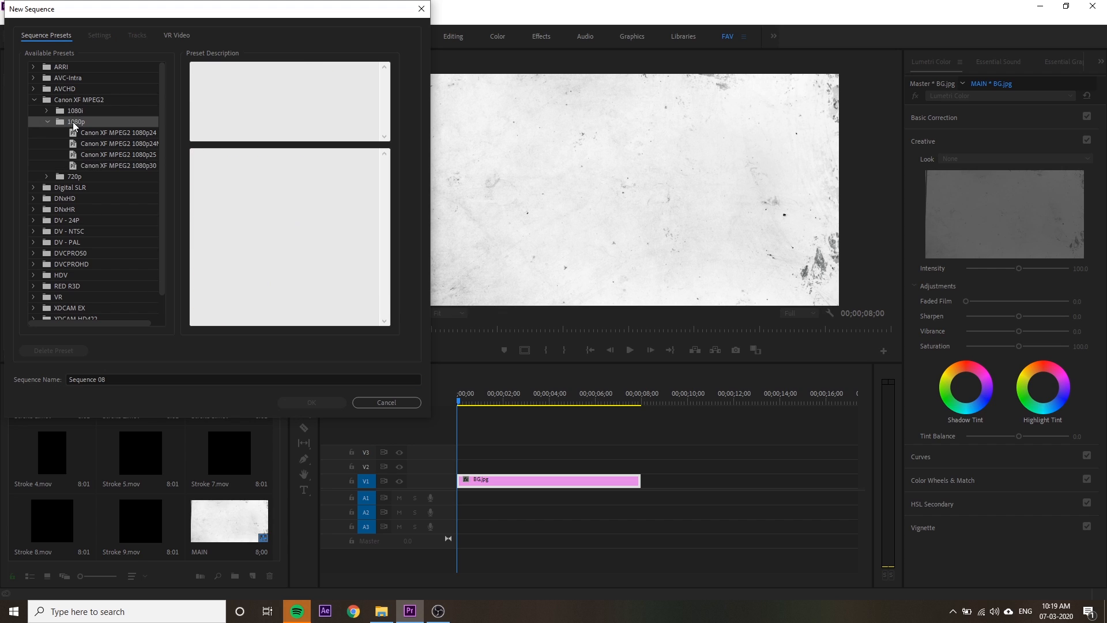
pyautogui.click(117, 166)
pyautogui.click(130, 381)
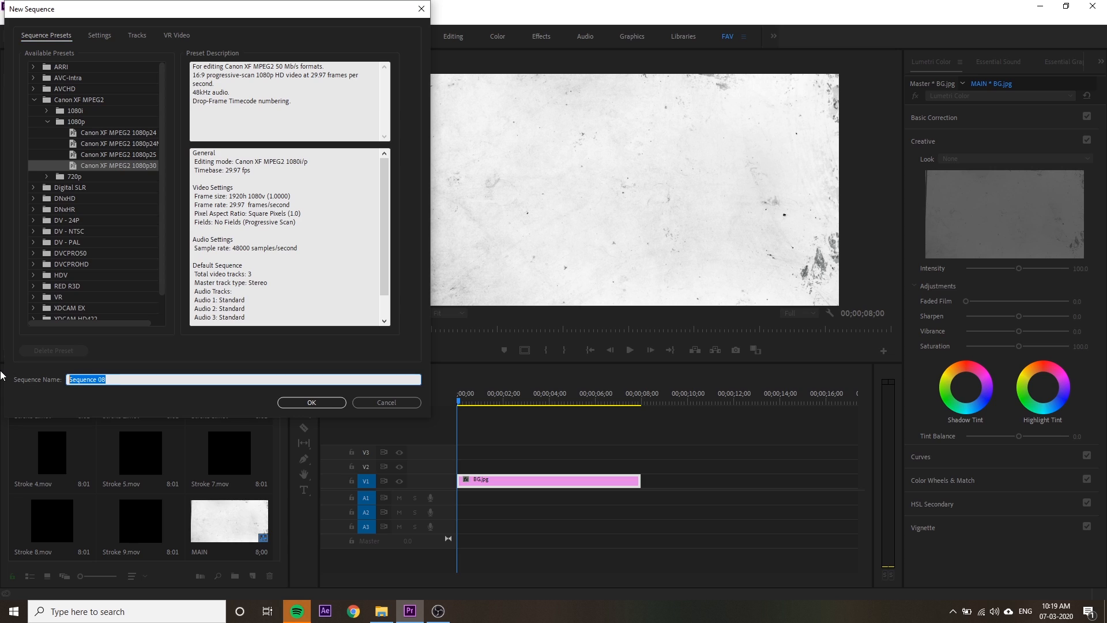
pyautogui.write('S')
pyautogui.write('DE 1')
pyautogui.click(313, 402)
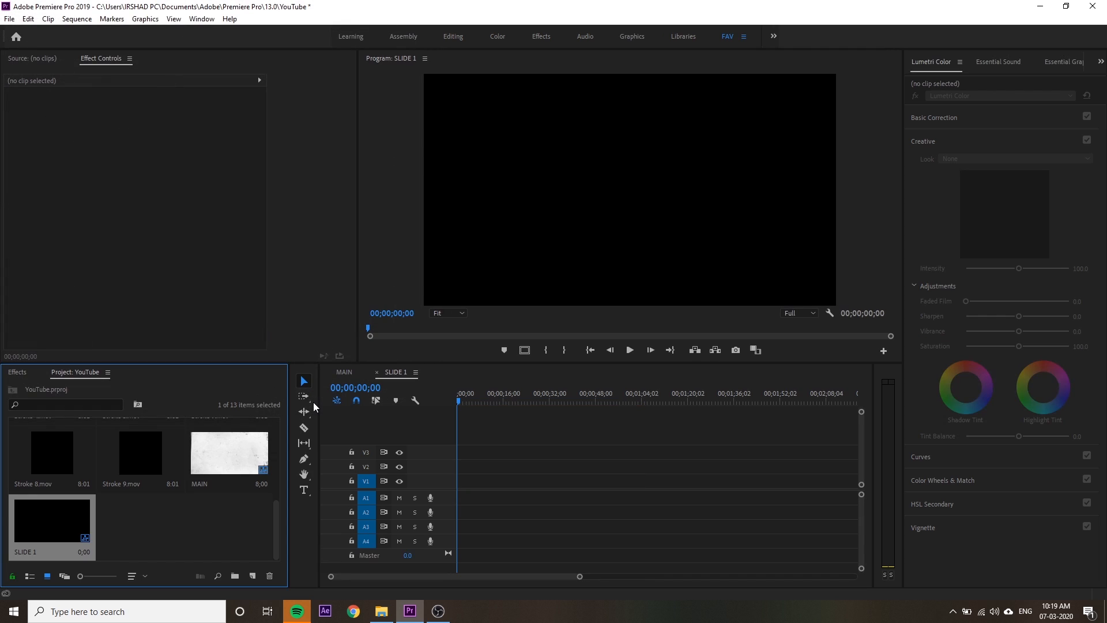
# - Reorder the open timelines so that MAIN follows SLIDE 1, and leave MAIN active
pyautogui.click(212, 459)
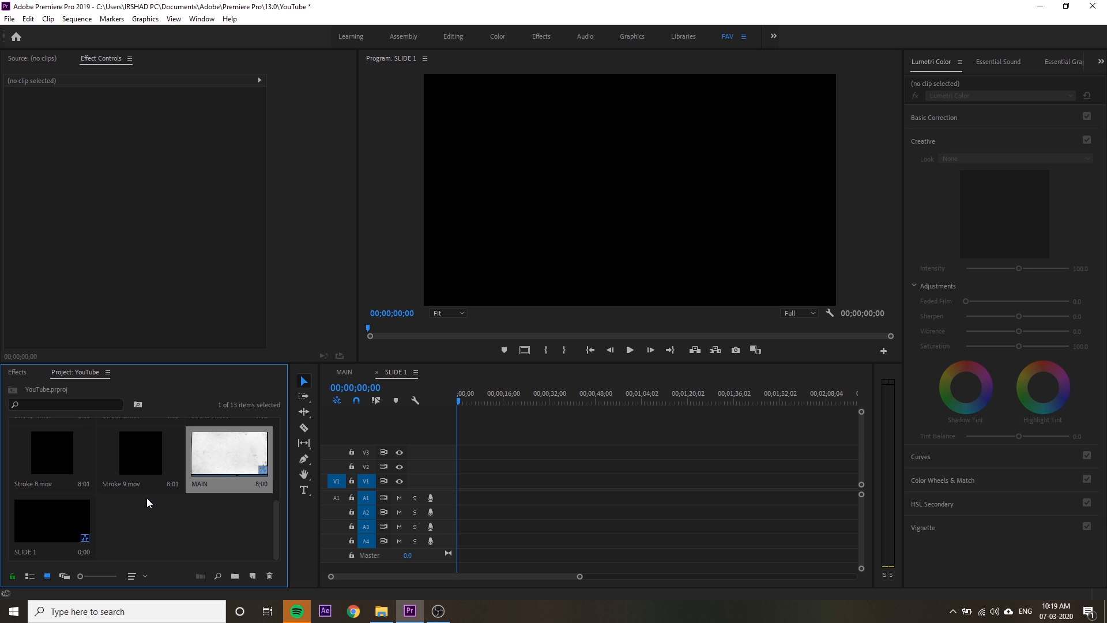
pyautogui.moveTo(223, 445); pyautogui.dragTo(385, 376)
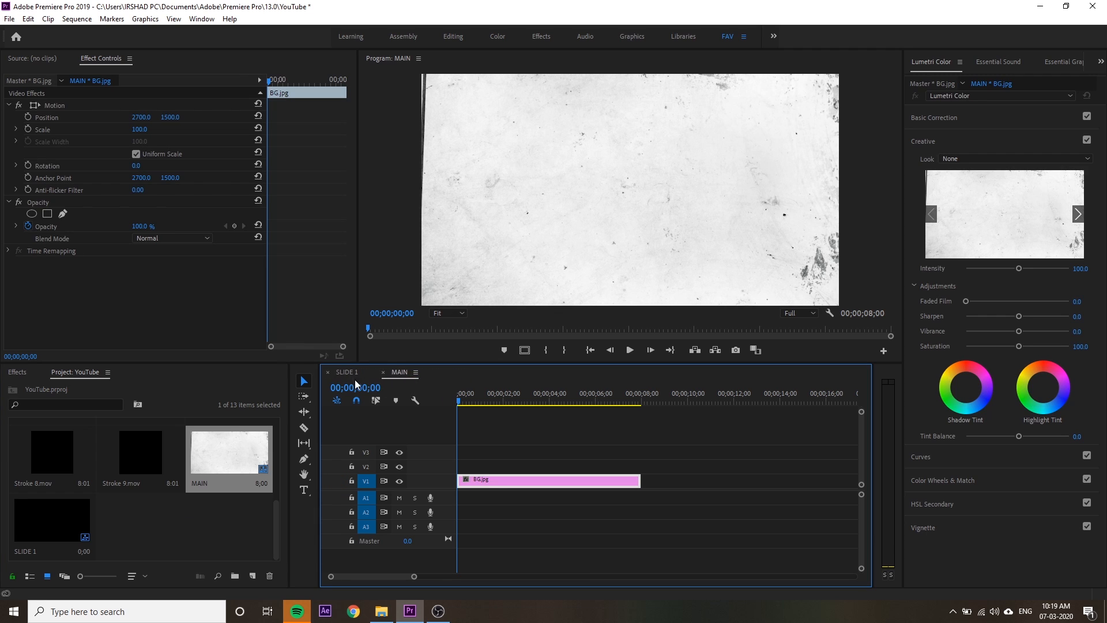
pyautogui.click(351, 375)
pyautogui.click(406, 373)
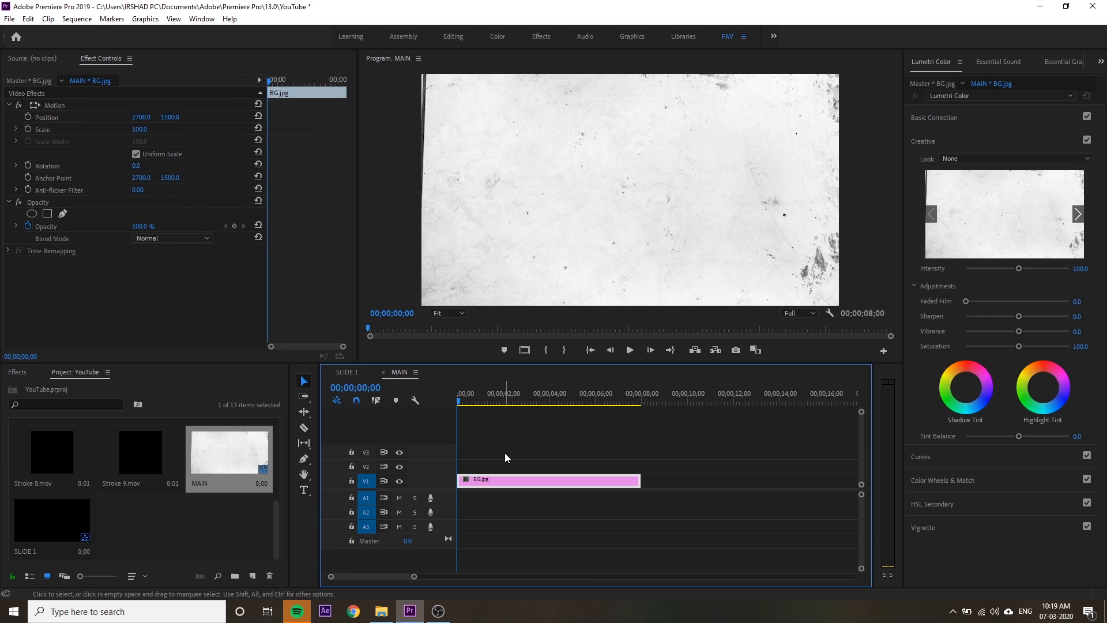
# - Place Stroke 8.mov on V2 at the start of MAIN above BG.jpg, and preview it at 00;00;02;18
pyautogui.scroll(5, 220, 507)
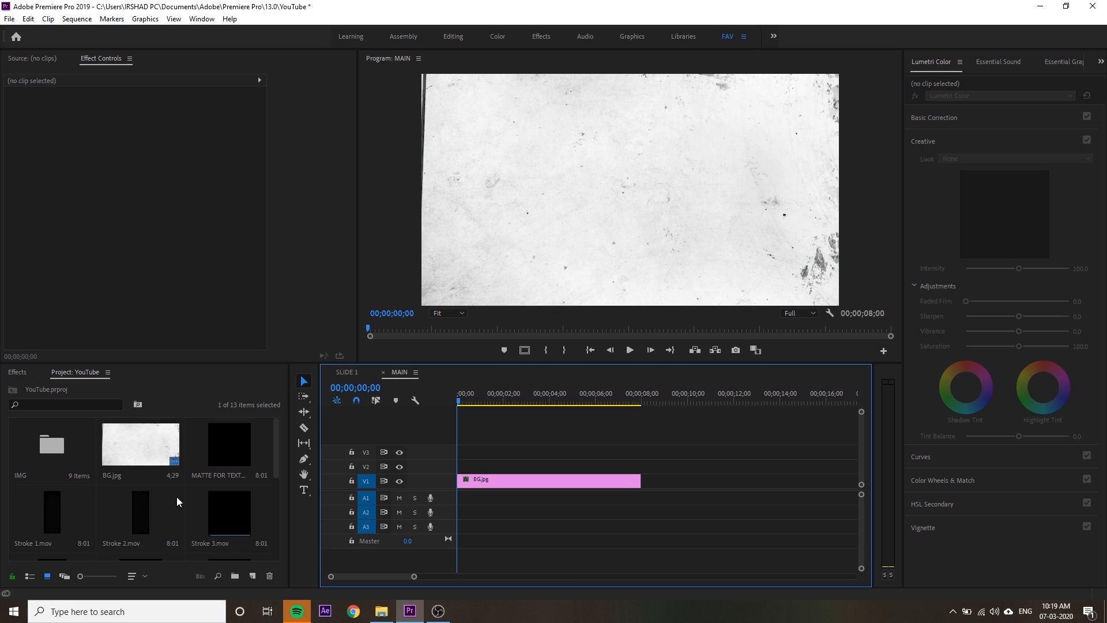
pyautogui.scroll(-5, 242, 456)
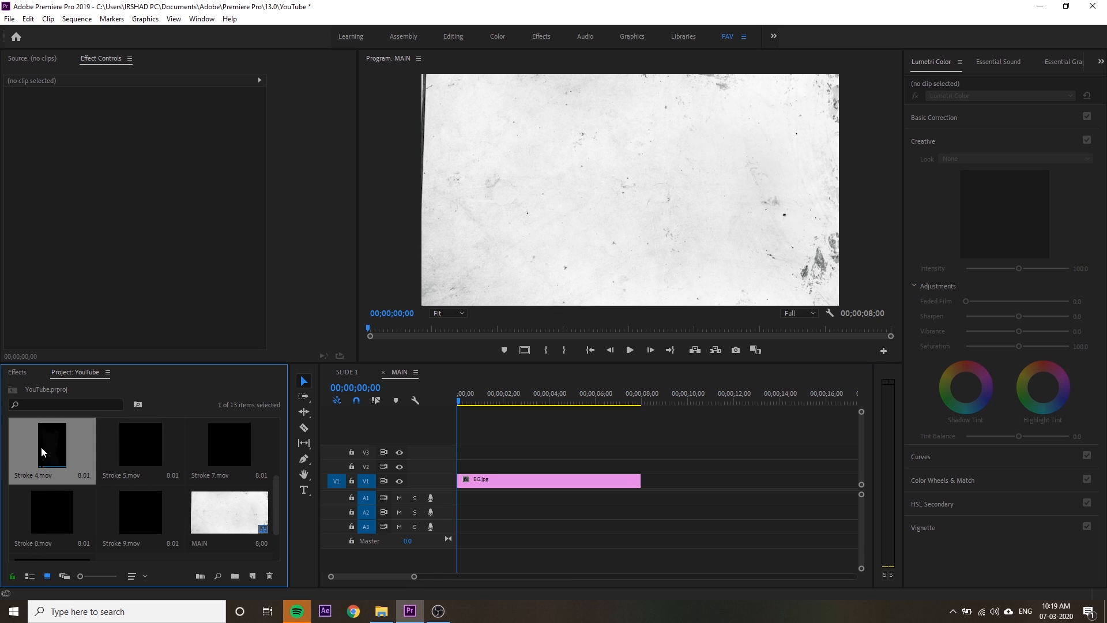
pyautogui.click(51, 497)
pyautogui.moveTo(51, 499); pyautogui.dragTo(470, 460)
pyautogui.moveTo(513, 404); pyautogui.dragTo(520, 404)
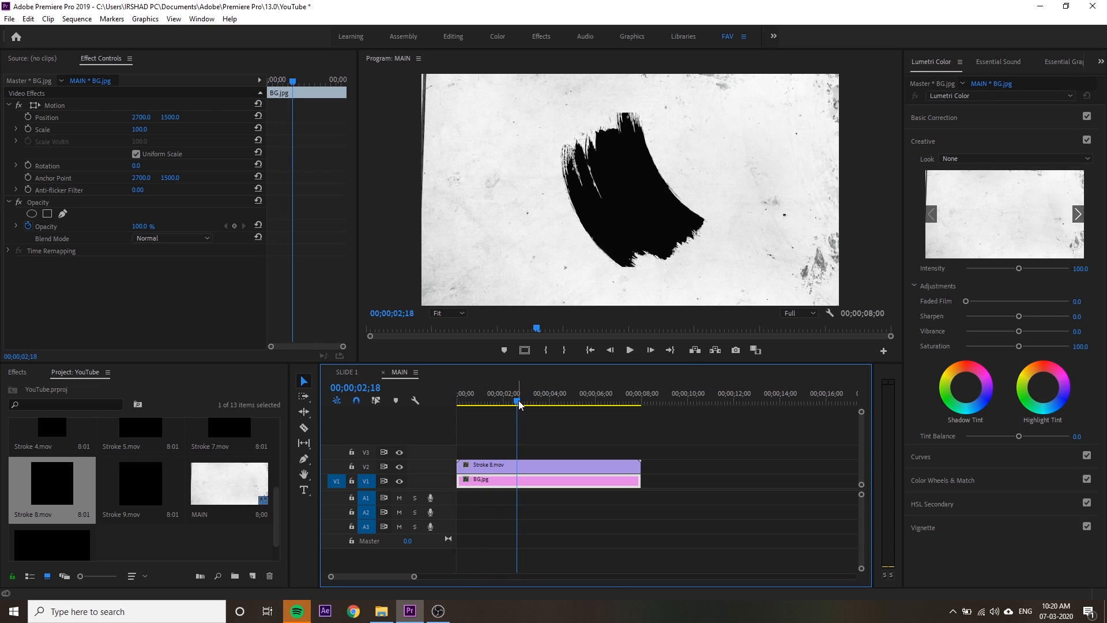
pyautogui.scroll(-1, 185, 532)
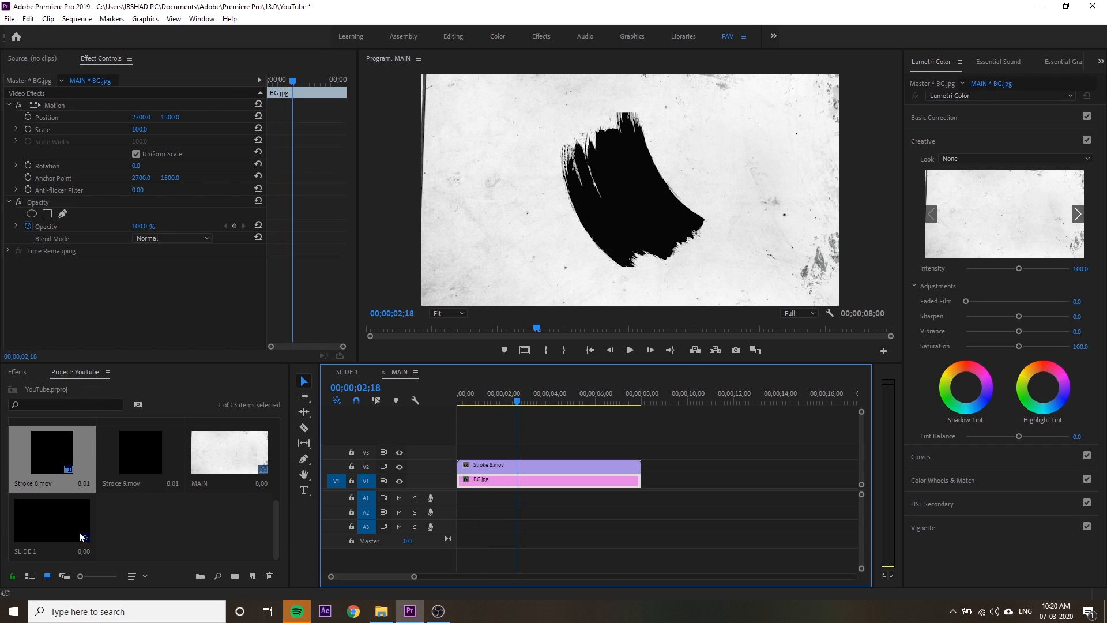
# - Nest MAIN on V1 at the start of SLIDE 1, keeping the existing sequence settings, and preview it at 00;00;02;18
pyautogui.click(350, 372)
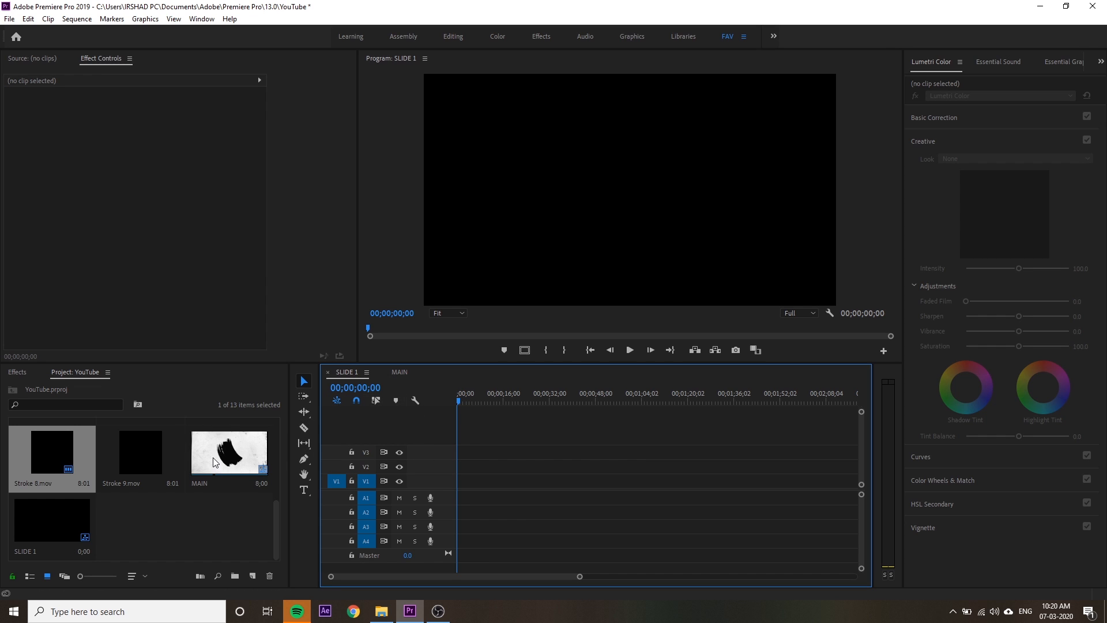
pyautogui.moveTo(213, 461); pyautogui.dragTo(455, 488)
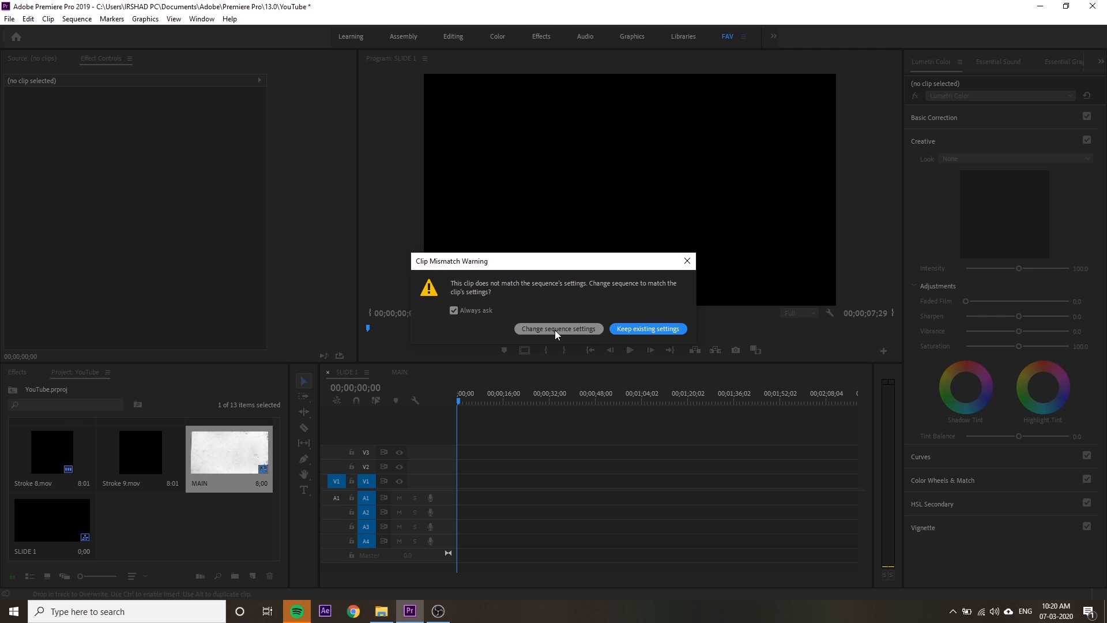
pyautogui.click(643, 330)
pyautogui.moveTo(462, 402); pyautogui.dragTo(467, 399)
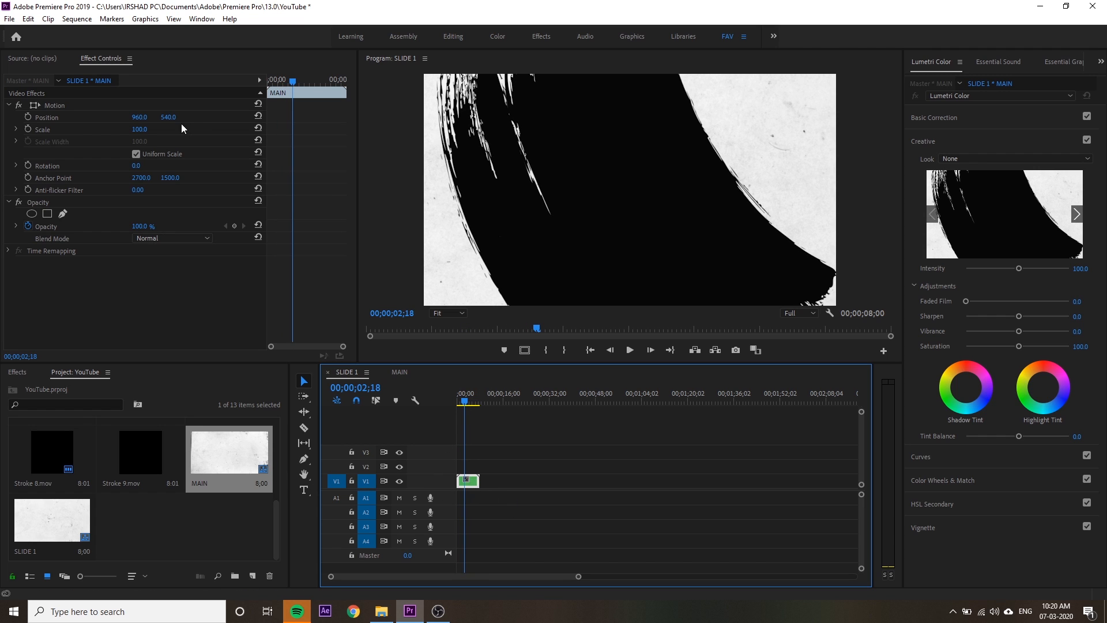
# - Set the nested MAIN clip in SLIDE 1 to position 1862, 498 and scale 132, comparing its framing with MAIN
pyautogui.moveTo(169, 117); pyautogui.dragTo(188, 130)
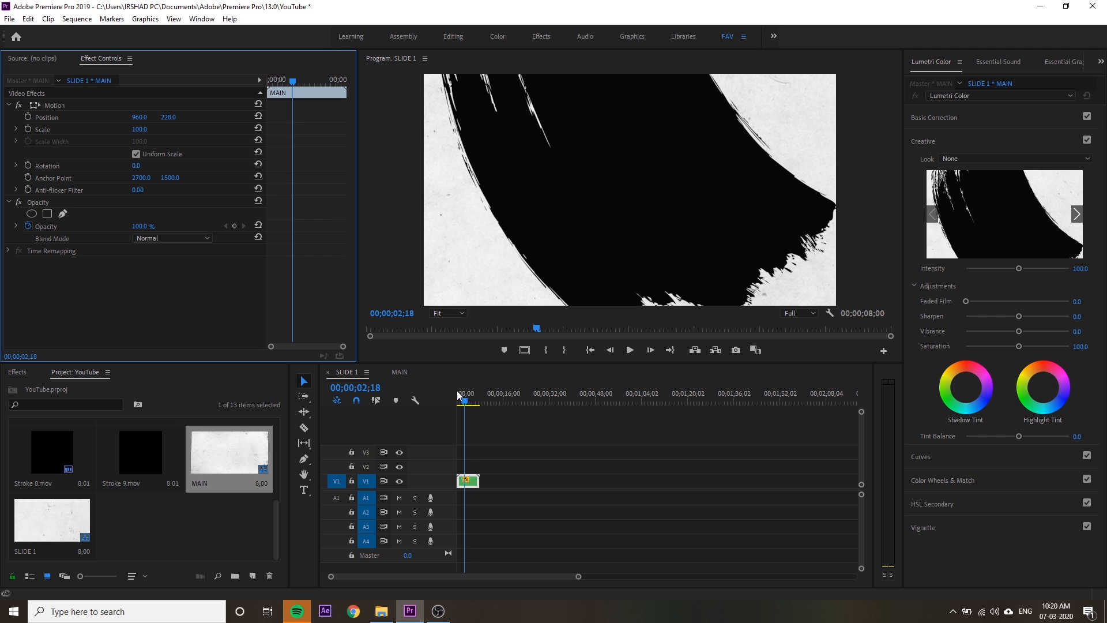
pyautogui.moveTo(169, 117)
pyautogui.mouseDown()
pyautogui.moveTo(193, 117)
pyautogui.moveTo(121, 129)
pyautogui.moveTo(167, 129)
pyautogui.moveTo(151, 117)
pyautogui.moveTo(173, 117)
pyautogui.moveTo(156, 117)
pyautogui.mouseUp()
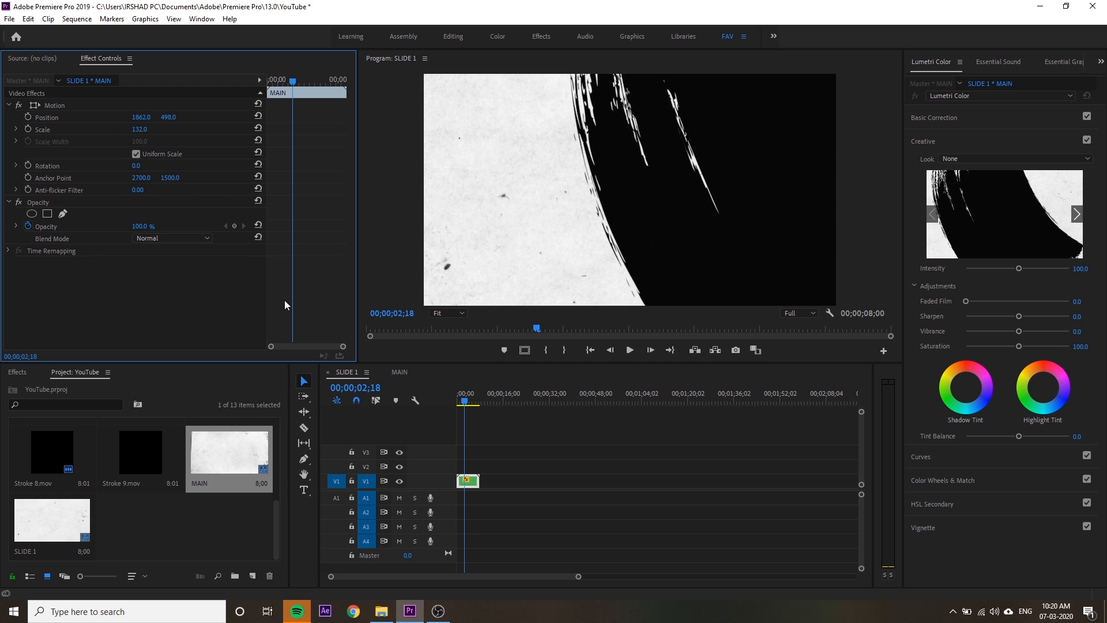
pyautogui.click(411, 372)
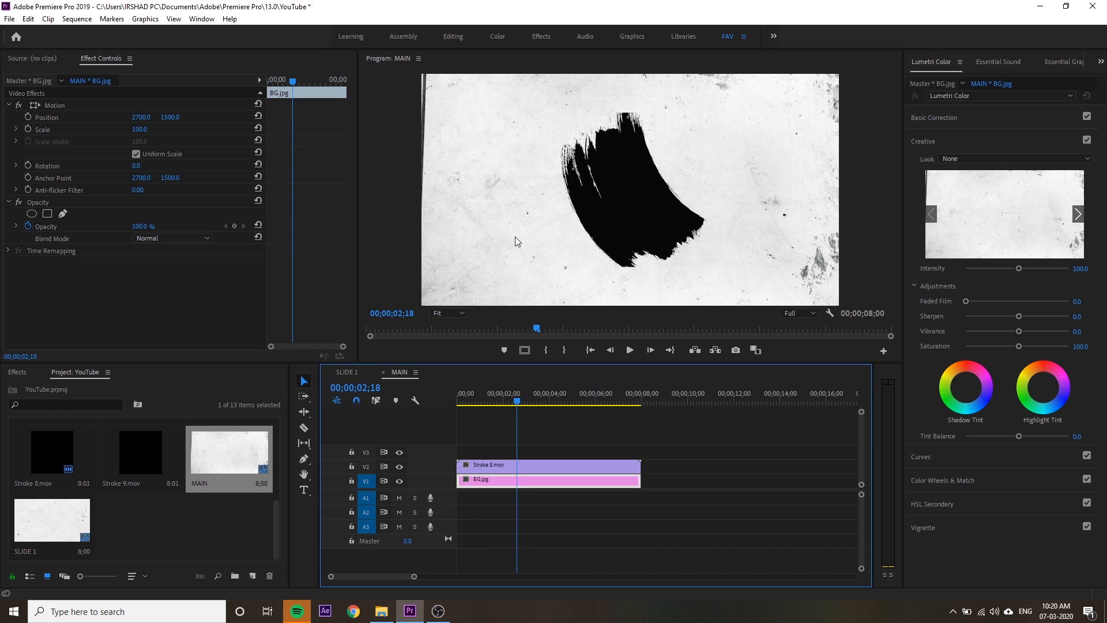
pyautogui.click(348, 372)
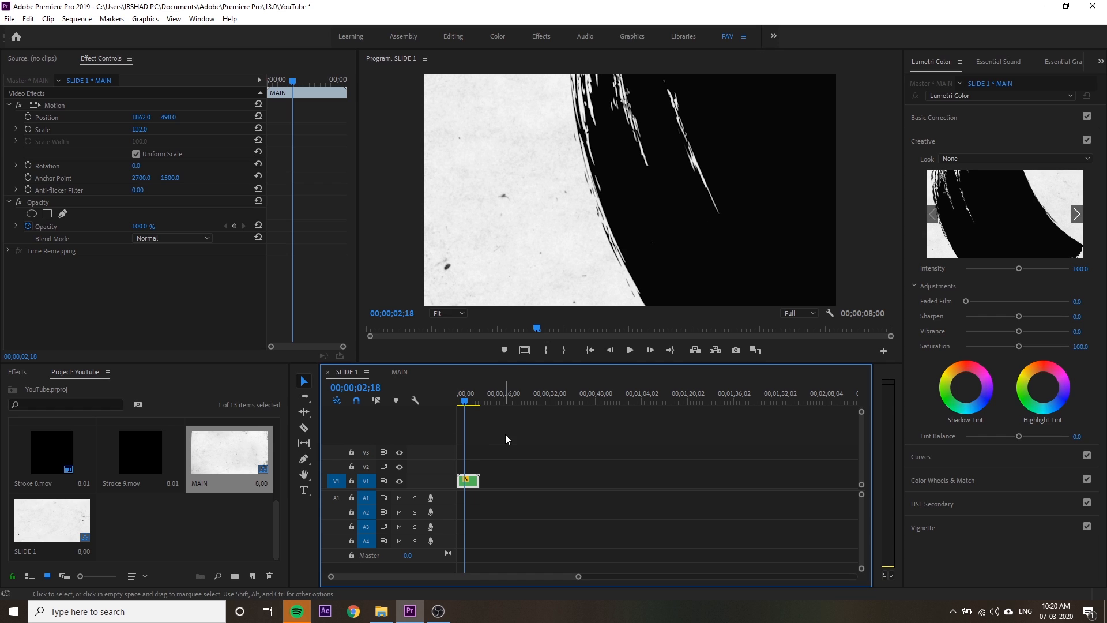
# - Delete the Stroke 8.mov clip from V2 in the MAIN sequence
pyautogui.click(411, 371)
pyautogui.moveTo(490, 435); pyautogui.dragTo(527, 481)
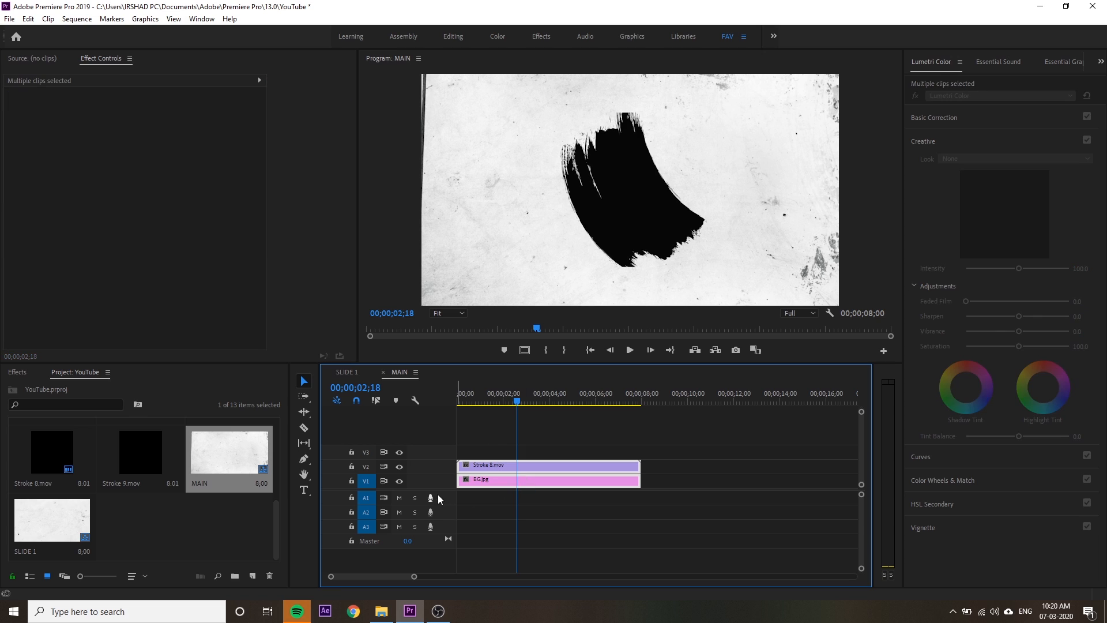
pyautogui.scroll(1, 438, 490)
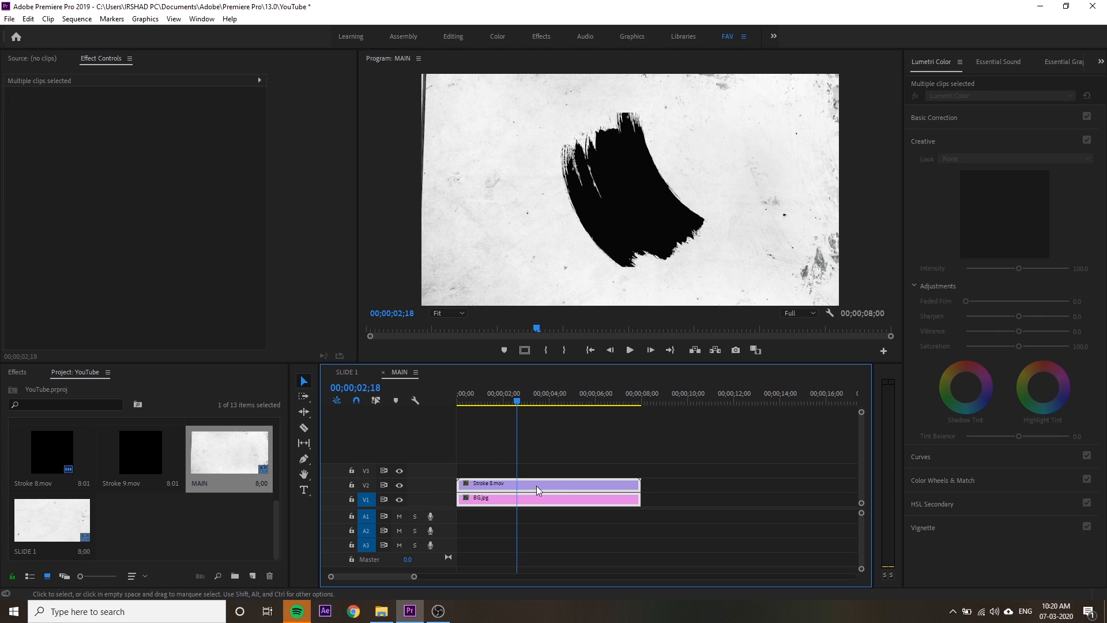
pyautogui.click(559, 469)
pyautogui.click(548, 485)
pyautogui.press('Delete')
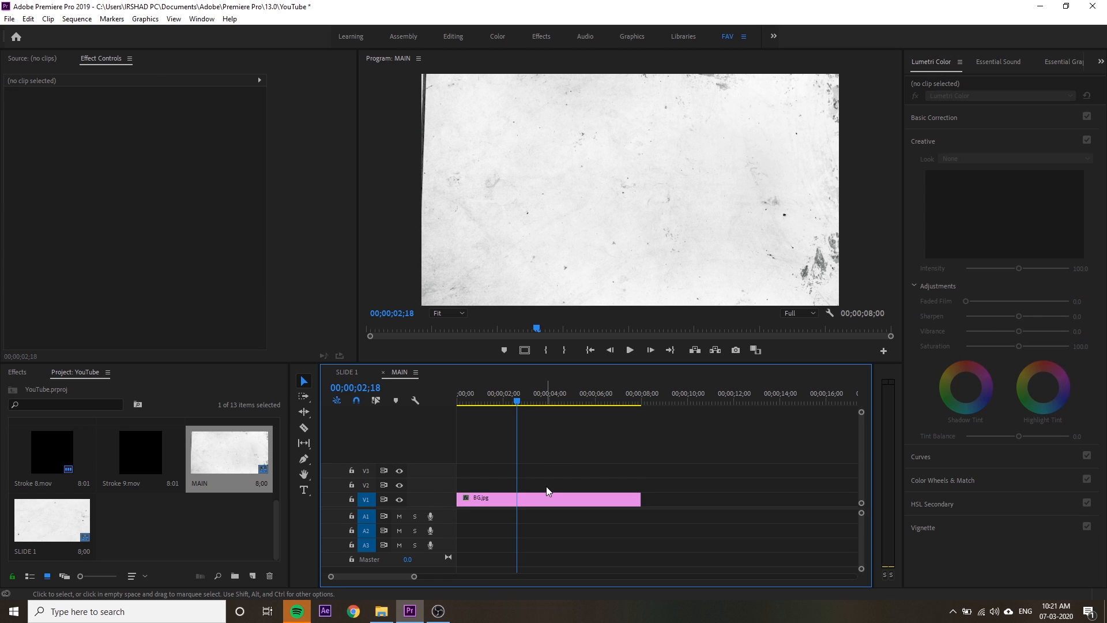
# - Place Stroke 3.mov on V2 above BG.jpg at the start of MAIN and move the playhead to 00;00;02;22
pyautogui.scroll(5, 144, 535)
pyautogui.click(214, 452)
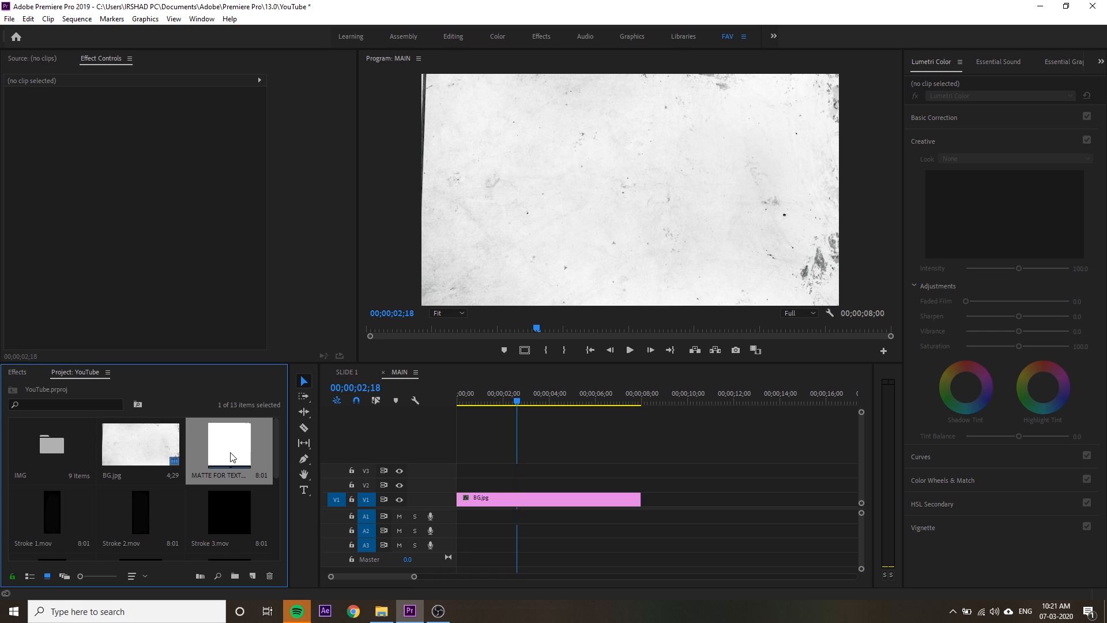
pyautogui.click(50, 517)
pyautogui.click(146, 518)
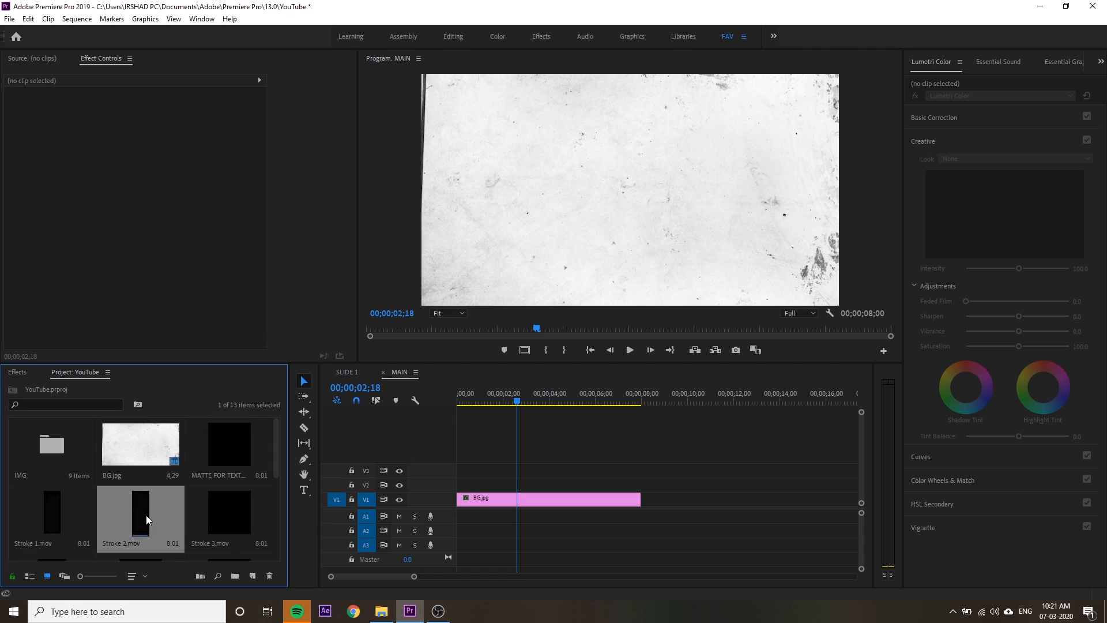
pyautogui.click(51, 511)
pyautogui.click(223, 515)
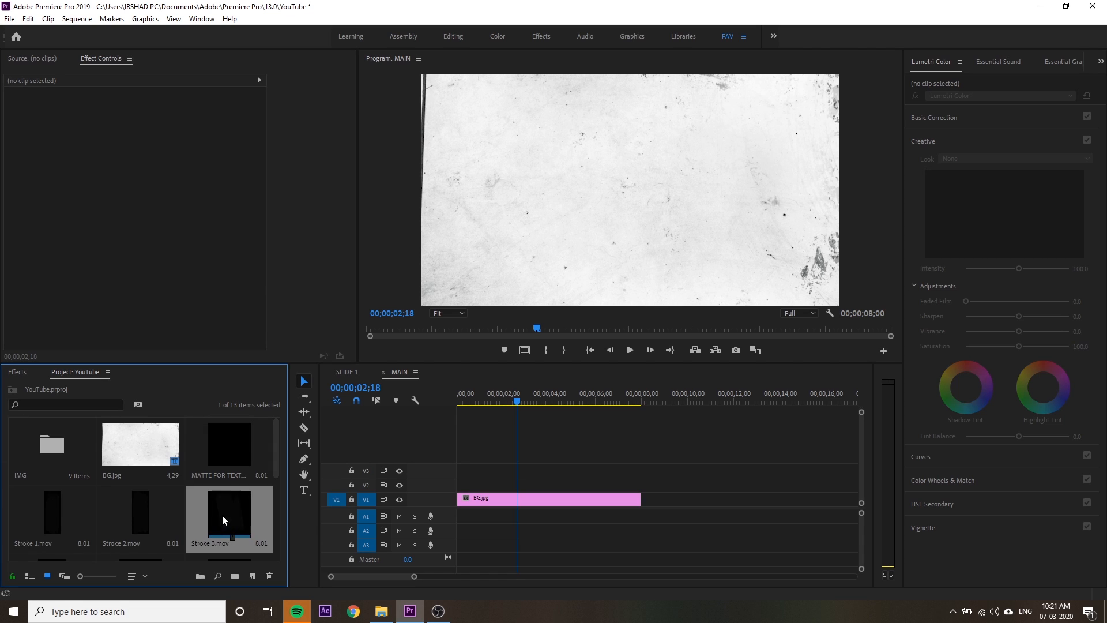
pyautogui.moveTo(231, 511); pyautogui.dragTo(521, 490)
pyautogui.moveTo(540, 400)
pyautogui.mouseDown()
pyautogui.moveTo(453, 406)
pyautogui.moveTo(510, 425)
pyautogui.moveTo(445, 416)
pyautogui.moveTo(521, 418)
pyautogui.mouseUp()
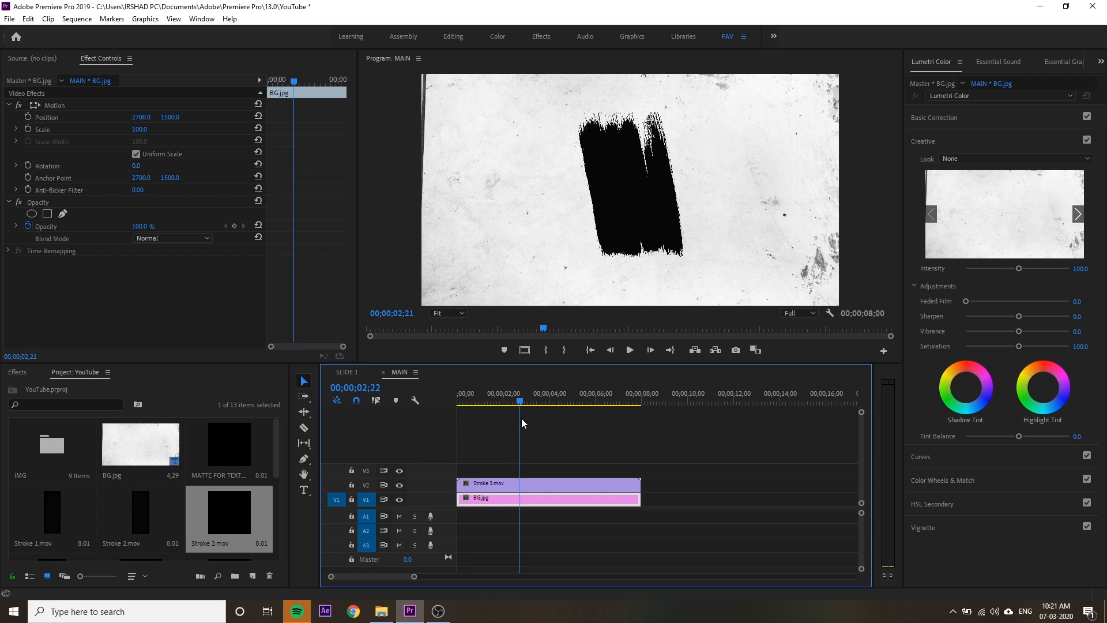
# - Scale the Stroke 3.mov clip to 56 and set its position to 1261, 1500
pyautogui.click(532, 485)
pyautogui.moveTo(139, 130)
pyautogui.mouseDown()
pyautogui.moveTo(111, 129)
pyautogui.moveTo(169, 118)
pyautogui.moveTo(0, 117)
pyautogui.mouseUp()
pyautogui.moveTo(141, 118); pyautogui.dragTo(0, 118)
pyautogui.click(257, 116)
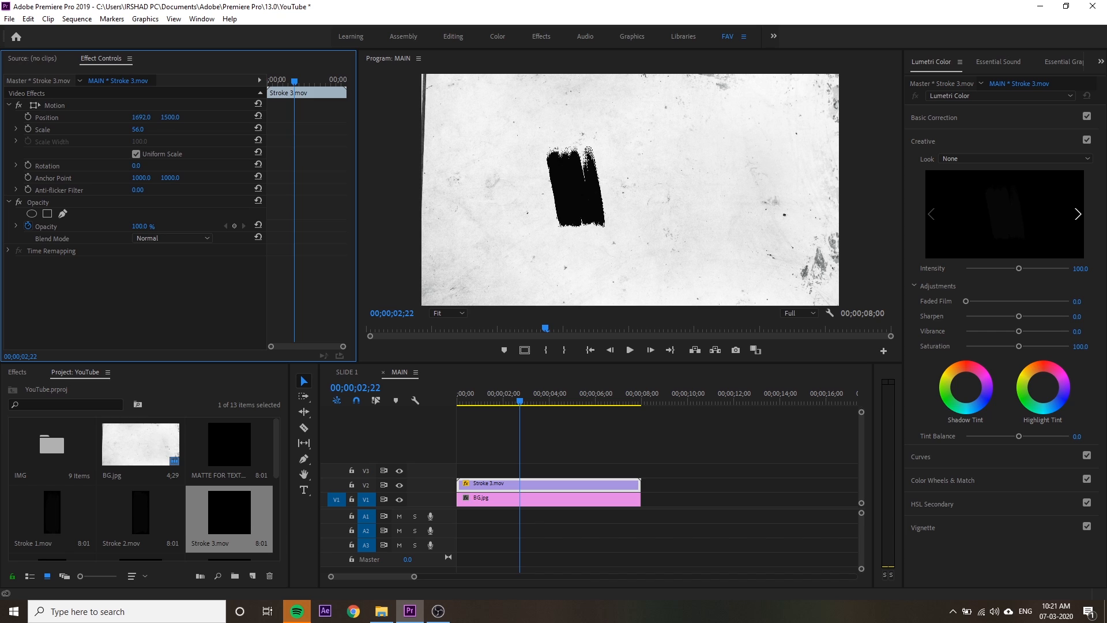
pyautogui.moveTo(141, 117)
pyautogui.mouseDown()
pyautogui.moveTo(0, 117)
pyautogui.moveTo(145, 117)
pyautogui.moveTo(129, 117)
pyautogui.mouseUp()
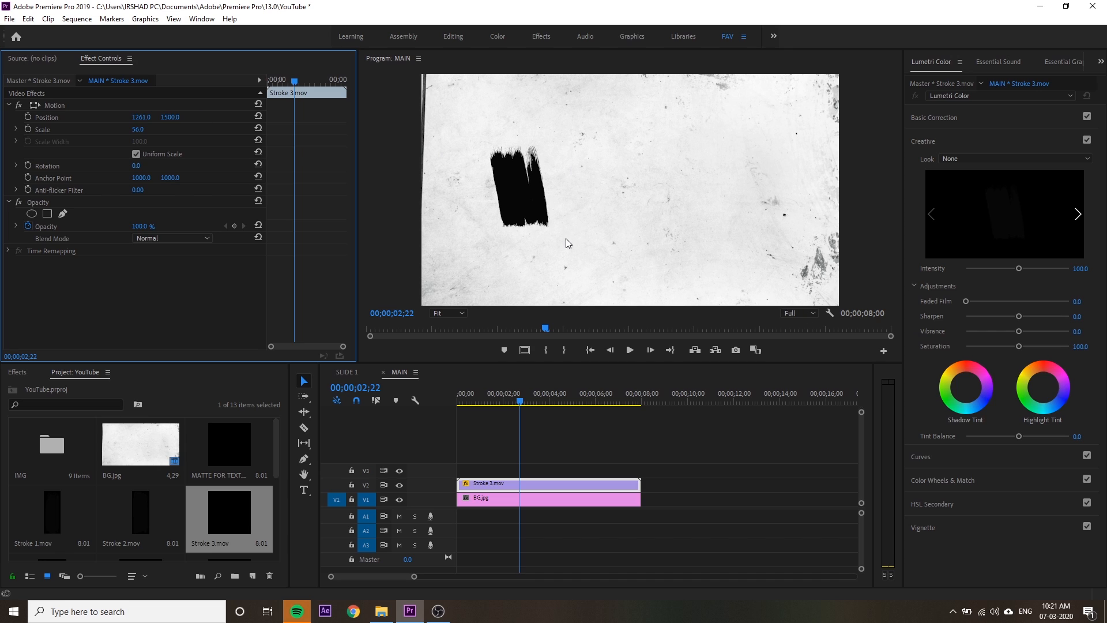
# - Show the rulers in the Program monitor and add a horizontal guide across the middle of the frame
pyautogui.click(385, 211)
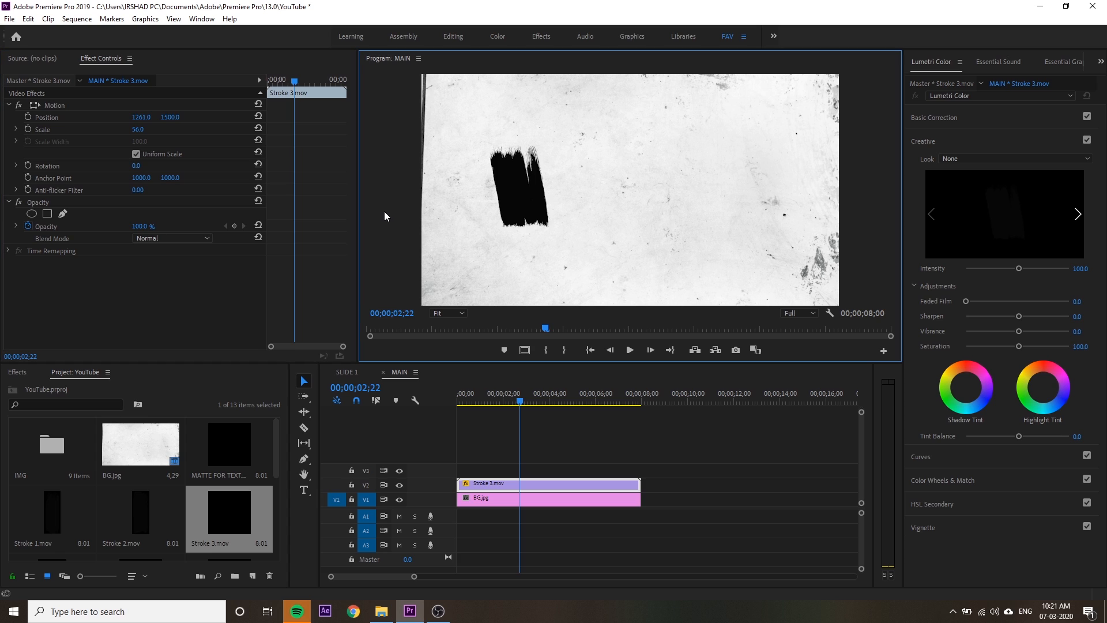
pyautogui.hotkey('ctrl', 'r')
pyautogui.moveTo(457, 72); pyautogui.dragTo(455, 189)
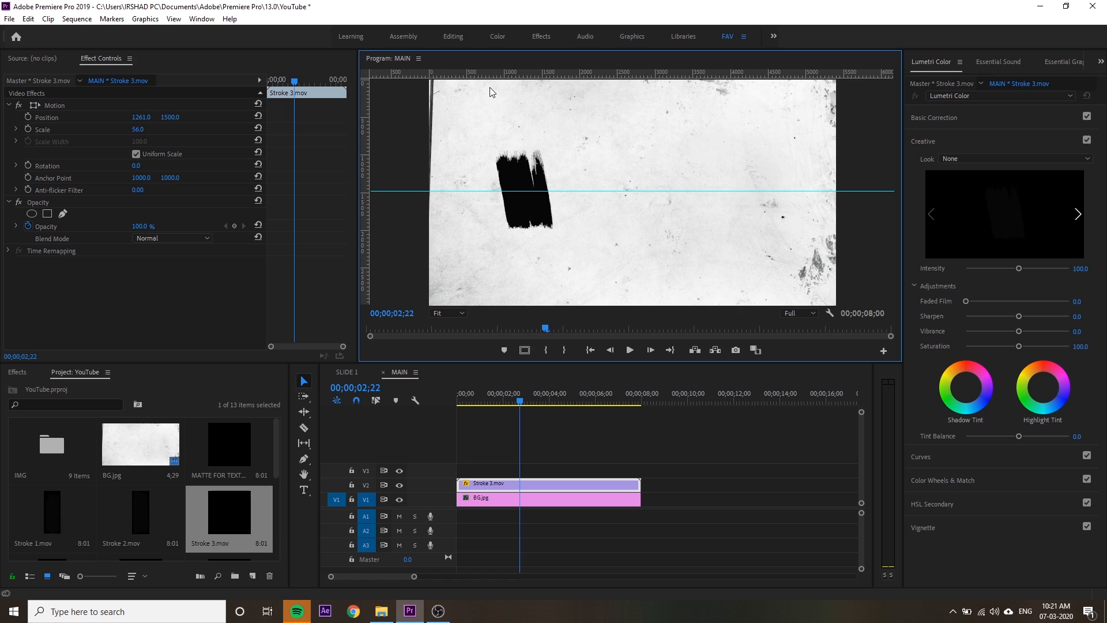
# - Place Stroke 5.mov on V3 above Stroke 3.mov, scaled to 55 and positioned at 2876, 1643
pyautogui.moveTo(551, 185); pyautogui.dragTo(561, 182)
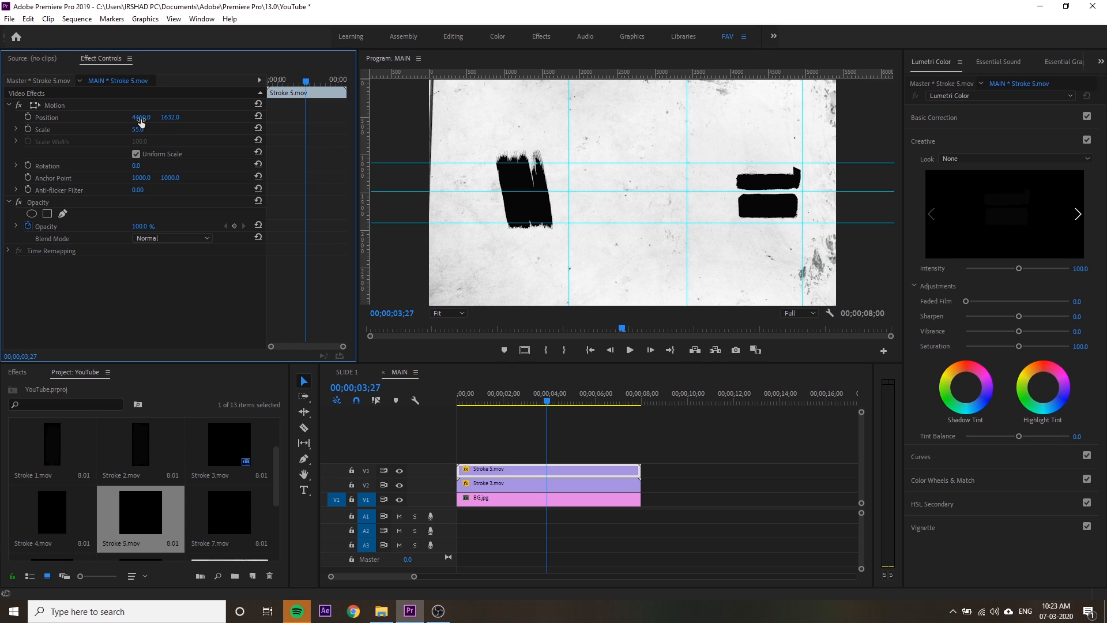
pyautogui.moveTo(141, 119); pyautogui.dragTo(50, 119)
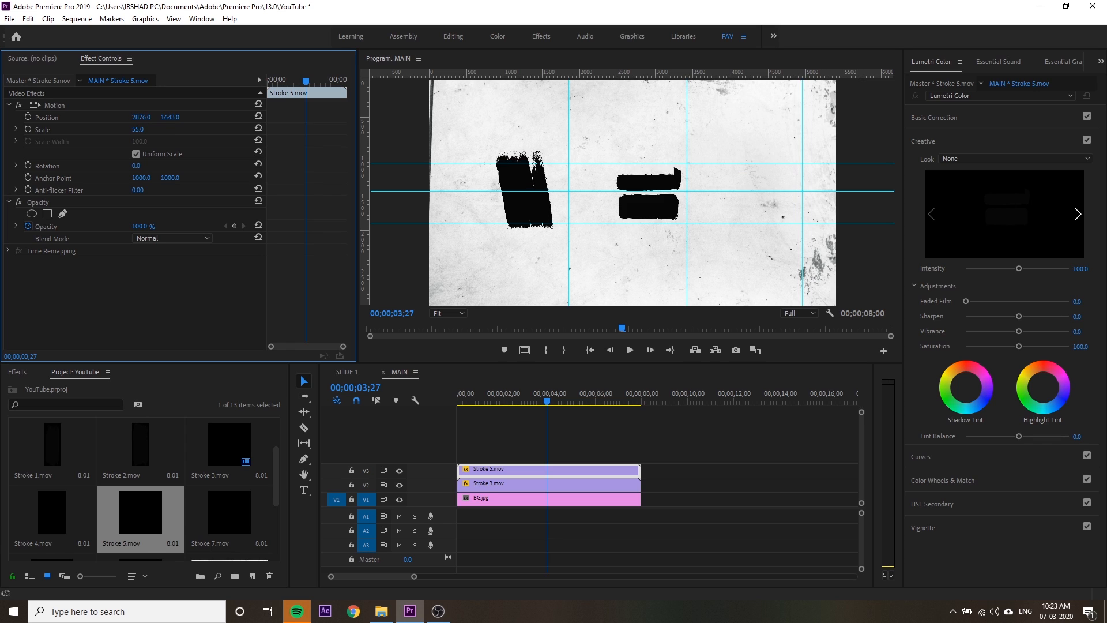
# - Add Stroke 8.mov on V4 at the start of MAIN, with scale 63 and position 4104, 1480, viewed at 00;00;04;15
pyautogui.scroll(-5, 129, 496)
pyautogui.moveTo(53, 454); pyautogui.dragTo(469, 455)
pyautogui.click(571, 456)
pyautogui.click(562, 402)
pyautogui.moveTo(142, 129); pyautogui.dragTo(148, 129)
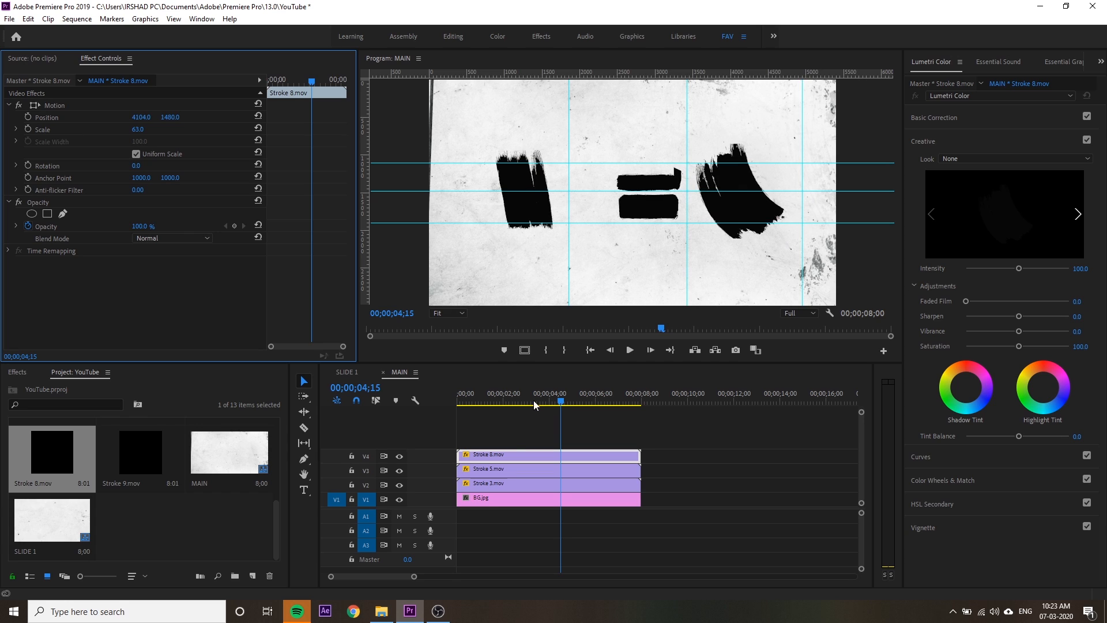
# - Stagger the stroke mattes in MAIN: start Stroke 5.mov at about 00;00;04;05 and Stroke 8.mov where Stroke 3.mov ends
pyautogui.click(523, 438)
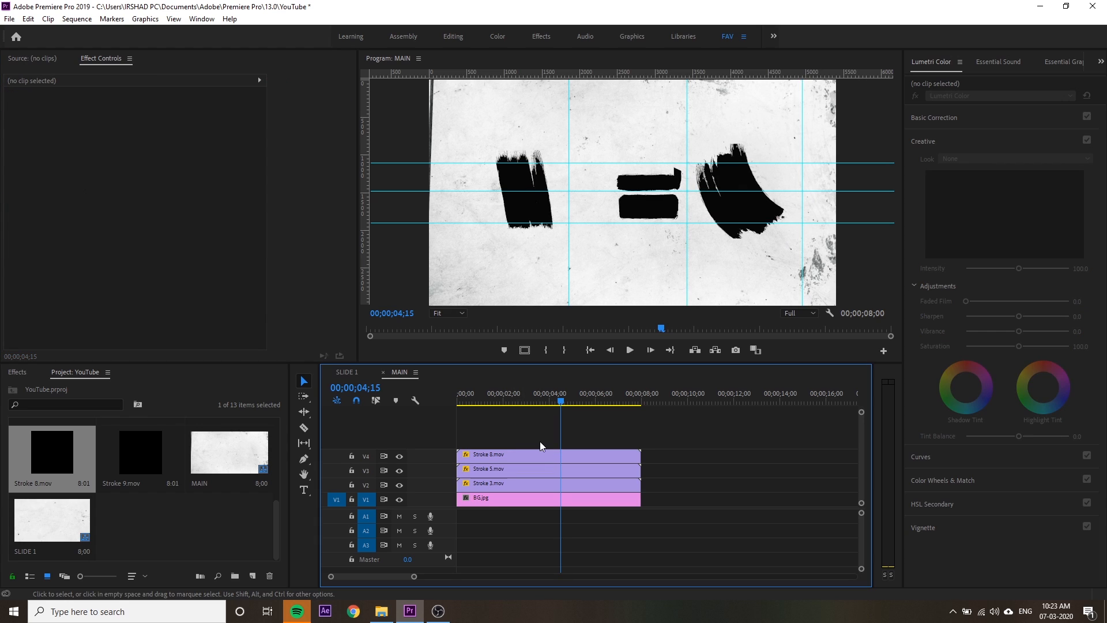
pyautogui.moveTo(482, 471); pyautogui.dragTo(565, 472)
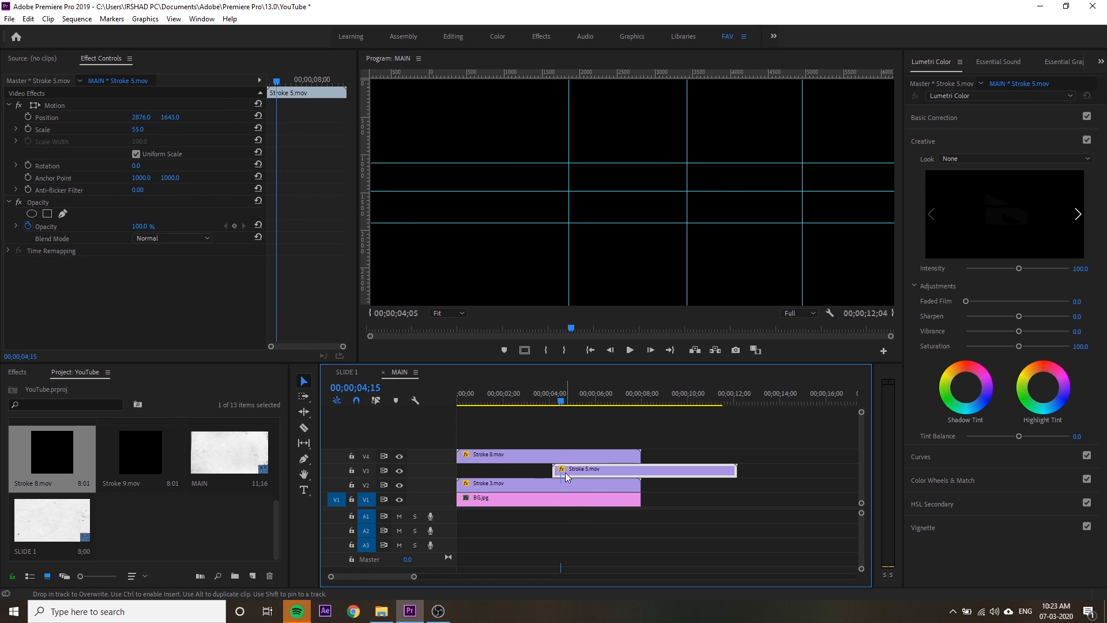
pyautogui.moveTo(561, 399); pyautogui.dragTo(557, 399)
pyautogui.moveTo(487, 455)
pyautogui.mouseDown()
pyautogui.moveTo(689, 444)
pyautogui.moveTo(671, 444)
pyautogui.mouseUp()
# - Extend BG.jpg on V1 to the end of Stroke 8.mov and move Stroke 8.mov down to V4 at the same start time
pyautogui.click(590, 501)
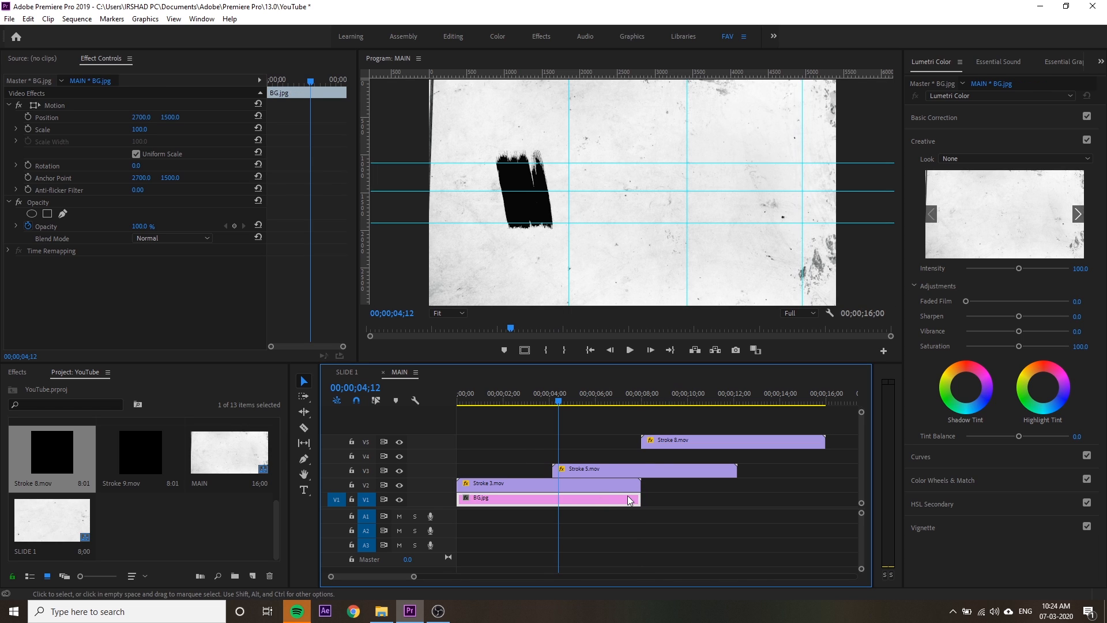
pyautogui.moveTo(639, 499); pyautogui.dragTo(826, 501)
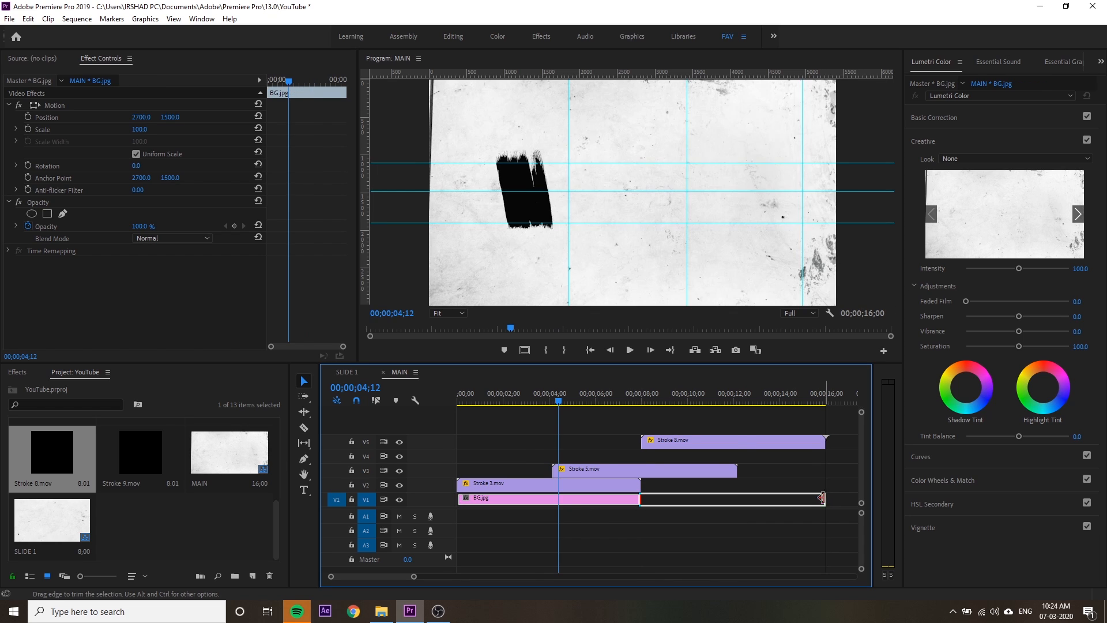
pyautogui.click(651, 443)
pyautogui.moveTo(652, 443); pyautogui.dragTo(652, 457)
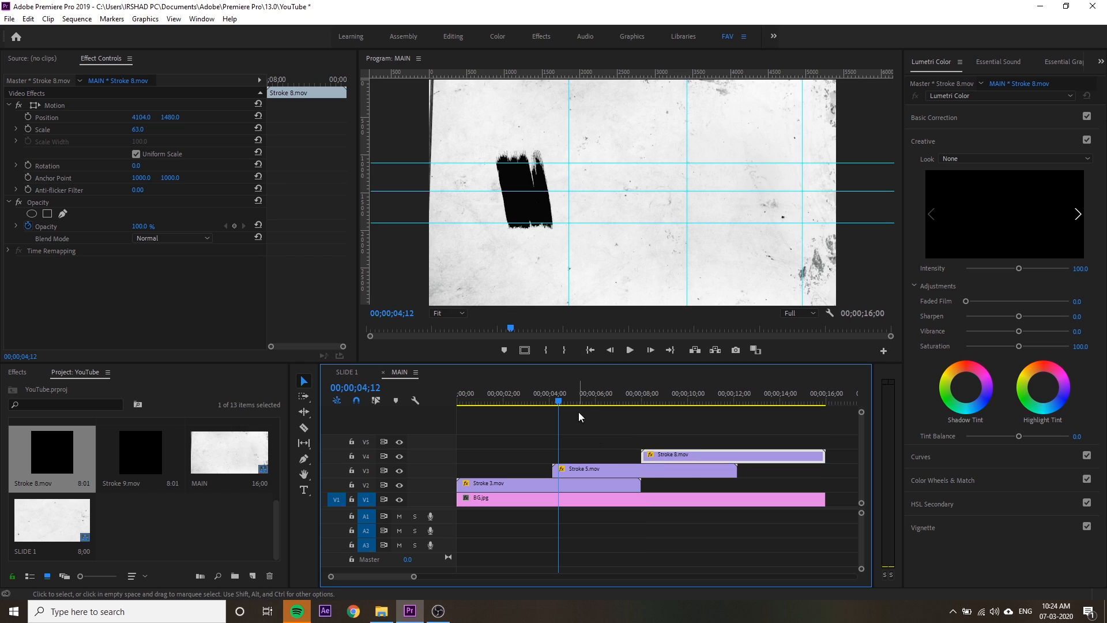
# - Assign the Mango label colour to the Stroke 3.mov, Stroke 5.mov and Stroke 8.mov clips
pyautogui.press('Home')
pyautogui.moveTo(433, 426)
pyautogui.mouseDown()
pyautogui.moveTo(503, 423)
pyautogui.moveTo(684, 462)
pyautogui.moveTo(777, 463)
pyautogui.moveTo(687, 446)
pyautogui.moveTo(496, 460)
pyautogui.moveTo(808, 454)
pyautogui.moveTo(624, 413)
pyautogui.moveTo(396, 403)
pyautogui.mouseUp()
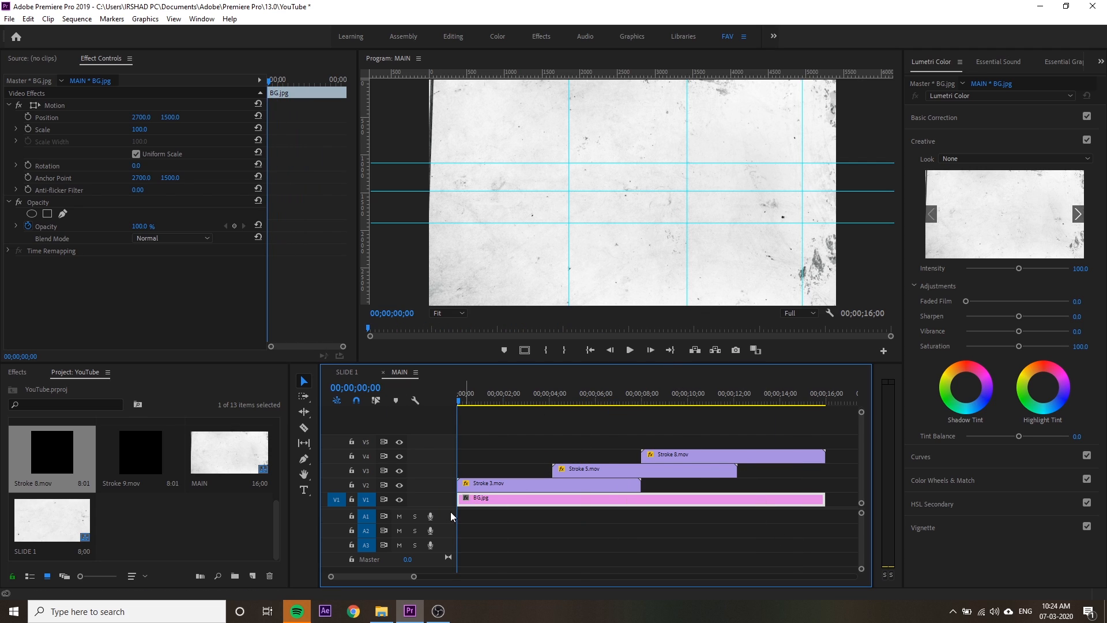
pyautogui.moveTo(448, 510); pyautogui.dragTo(447, 531)
pyautogui.click(662, 468)
pyautogui.moveTo(546, 449)
pyautogui.mouseDown()
pyautogui.moveTo(646, 502)
pyautogui.moveTo(676, 493)
pyautogui.mouseUp()
pyautogui.rightClick(676, 493)
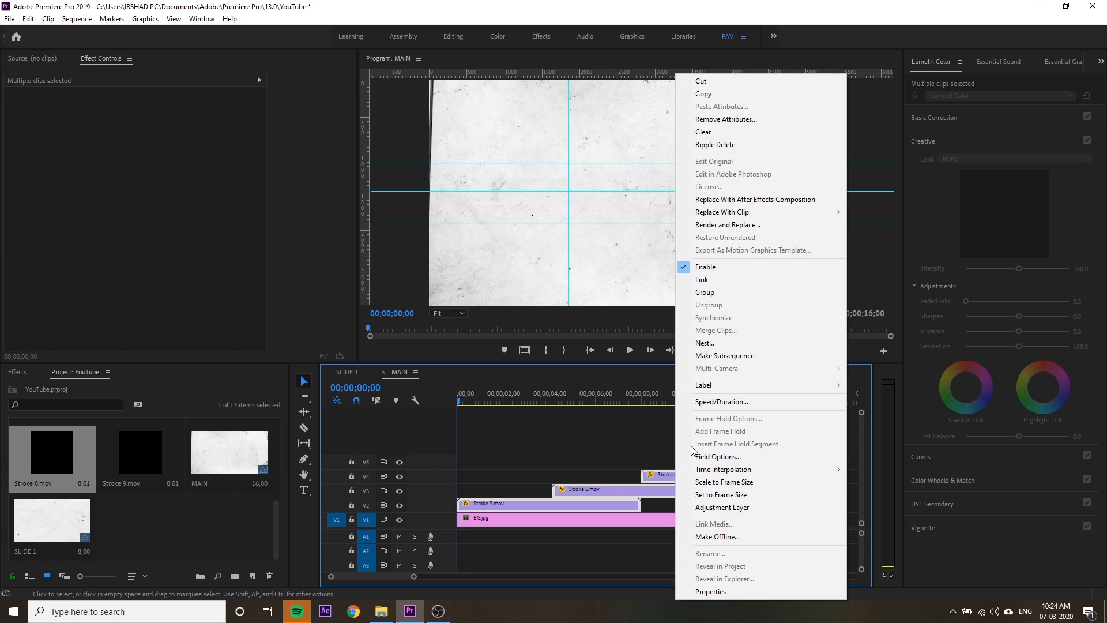
pyautogui.moveTo(737, 384)
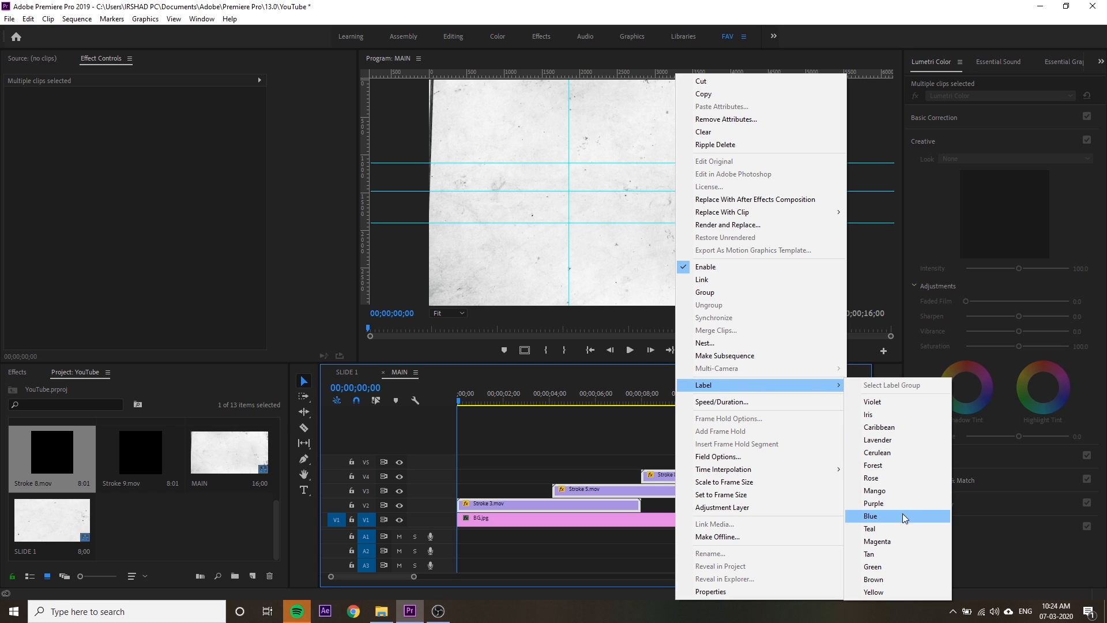
pyautogui.click(897, 490)
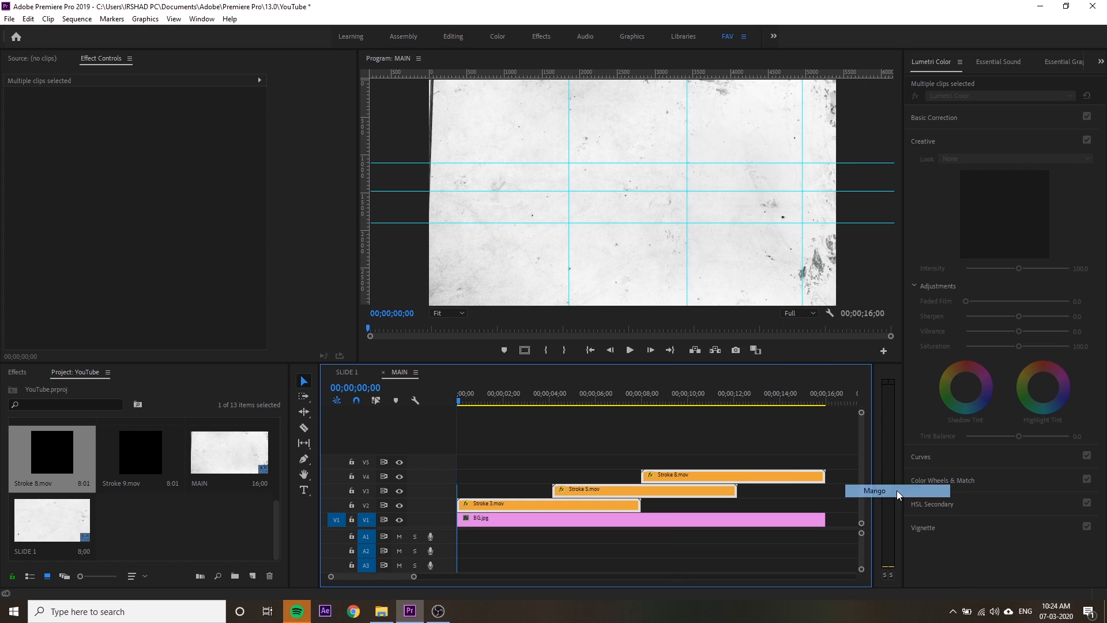
pyautogui.click(700, 447)
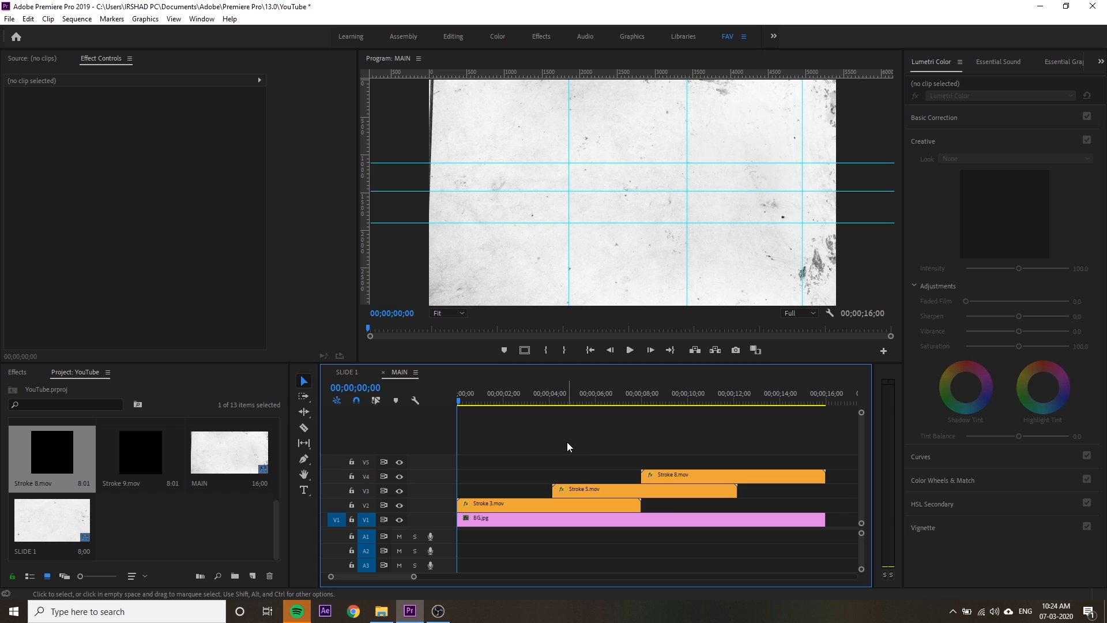
# - Move the three stroke clips up to tracks V5, V6 and V7, keeping their timing, and view MAIN at 00;00;07;01
pyautogui.moveTo(498, 423)
pyautogui.mouseDown()
pyautogui.moveTo(679, 503)
pyautogui.moveTo(624, 485)
pyautogui.moveTo(627, 467)
pyautogui.mouseUp()
pyautogui.click(631, 489)
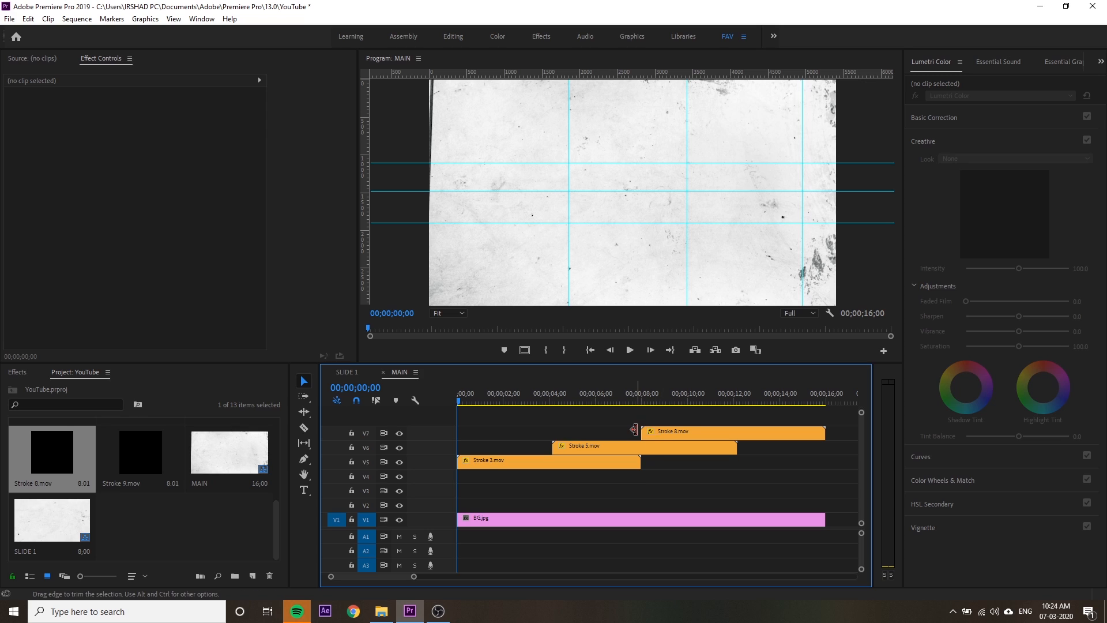
pyautogui.click(531, 400)
pyautogui.moveTo(536, 416); pyautogui.dragTo(621, 431)
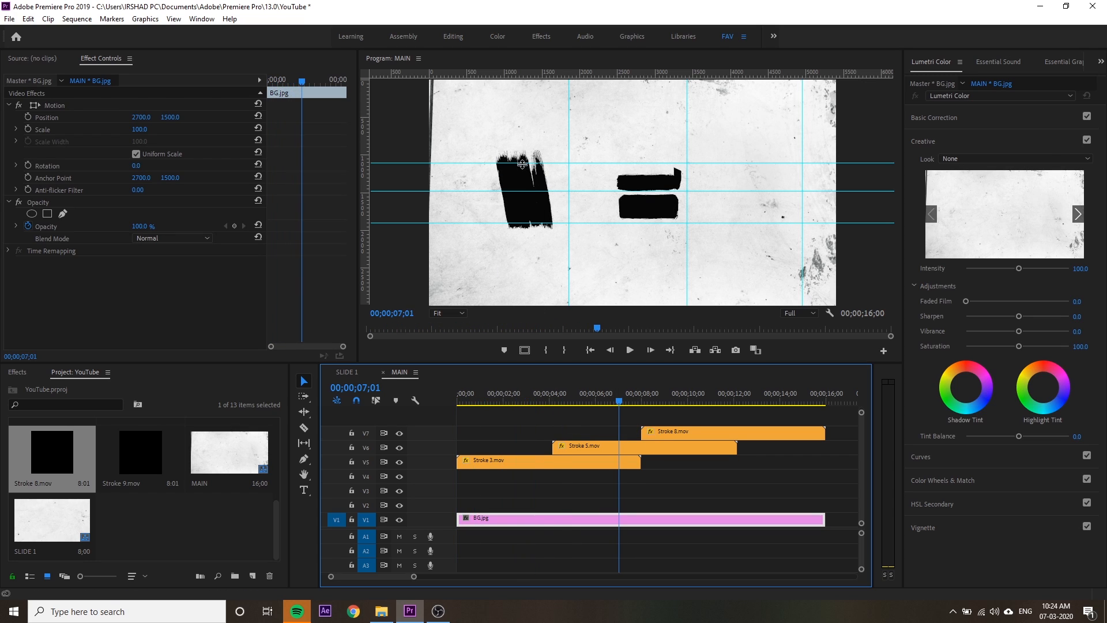
# - Place the woman-standing-near-yellow-petaled-flower photo from the IMG bin on V2 at the start of MAIN, extended to the end of Stroke 3.mov
pyautogui.click(213, 539)
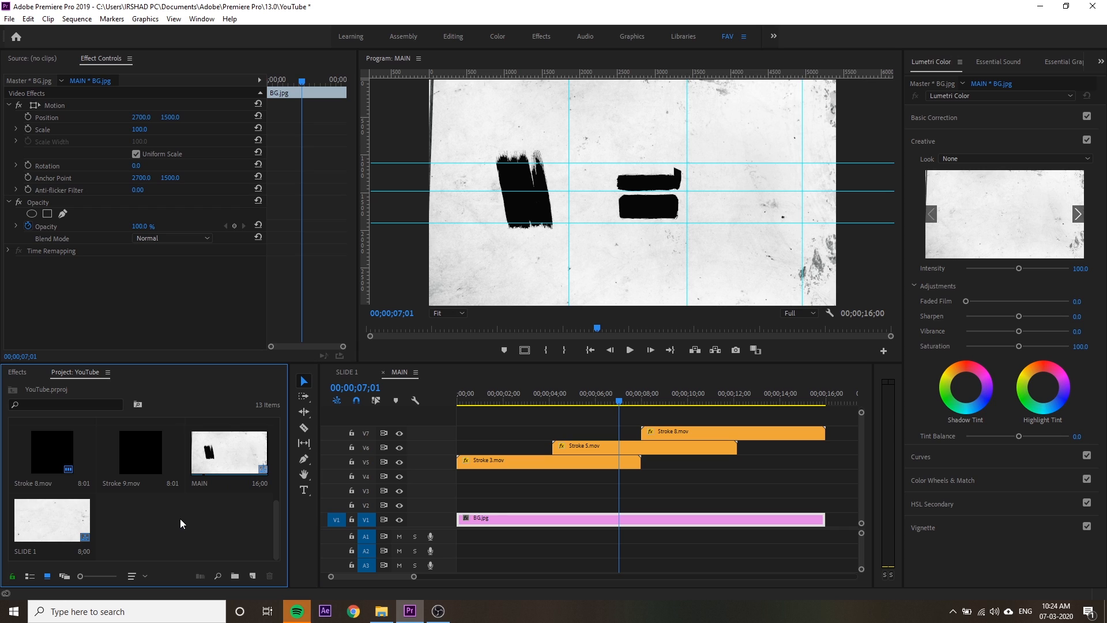
pyautogui.scroll(5, 168, 529)
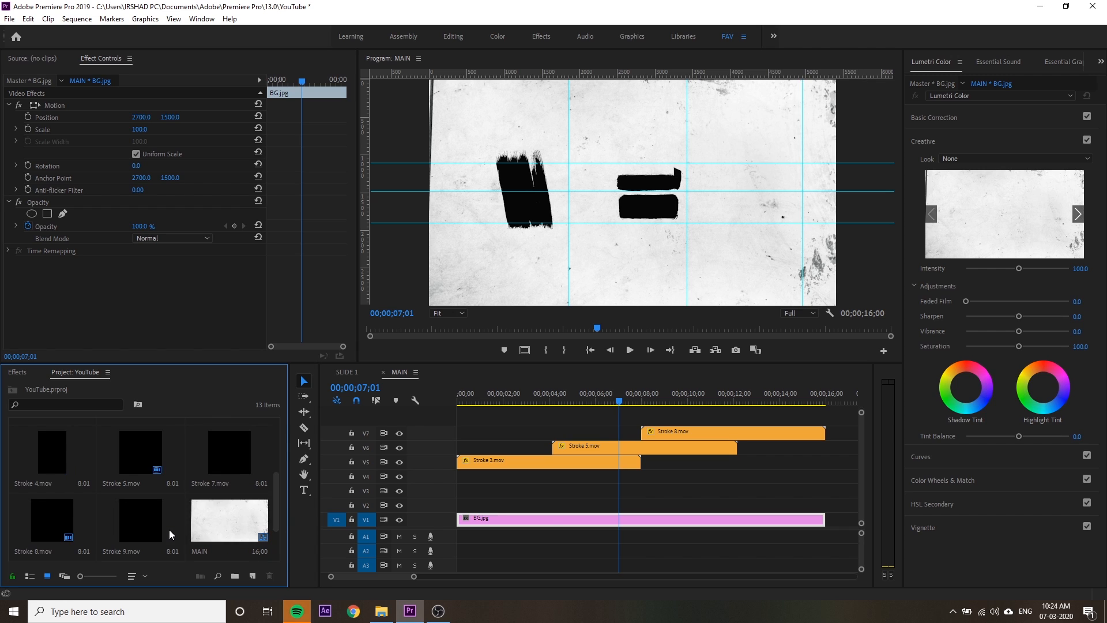
pyautogui.doubleClick(41, 449)
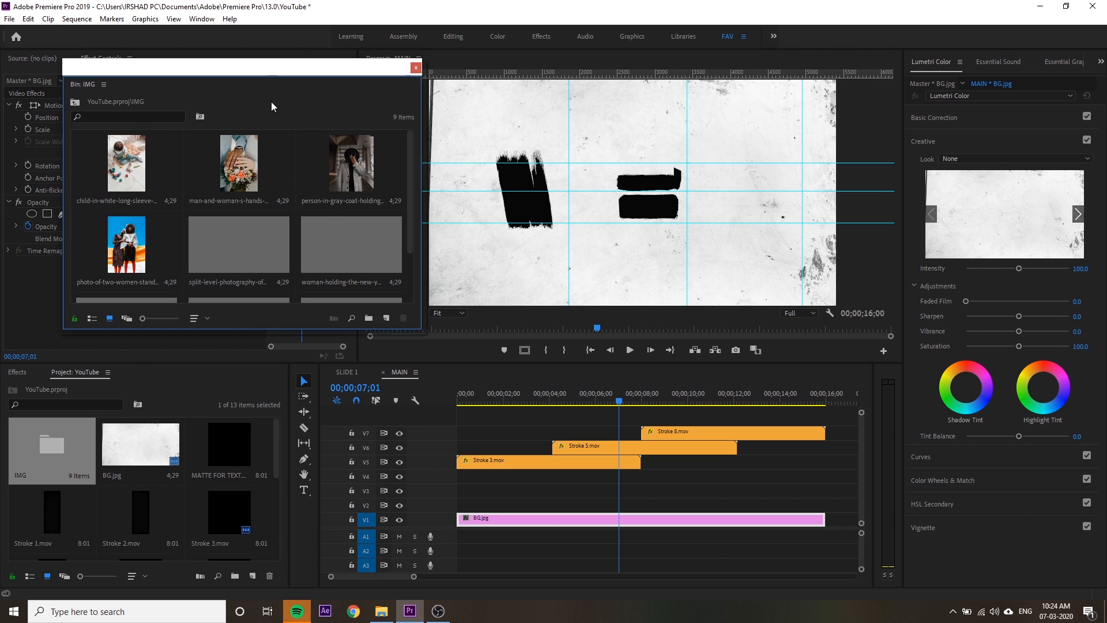
pyautogui.moveTo(270, 74); pyautogui.dragTo(231, 74)
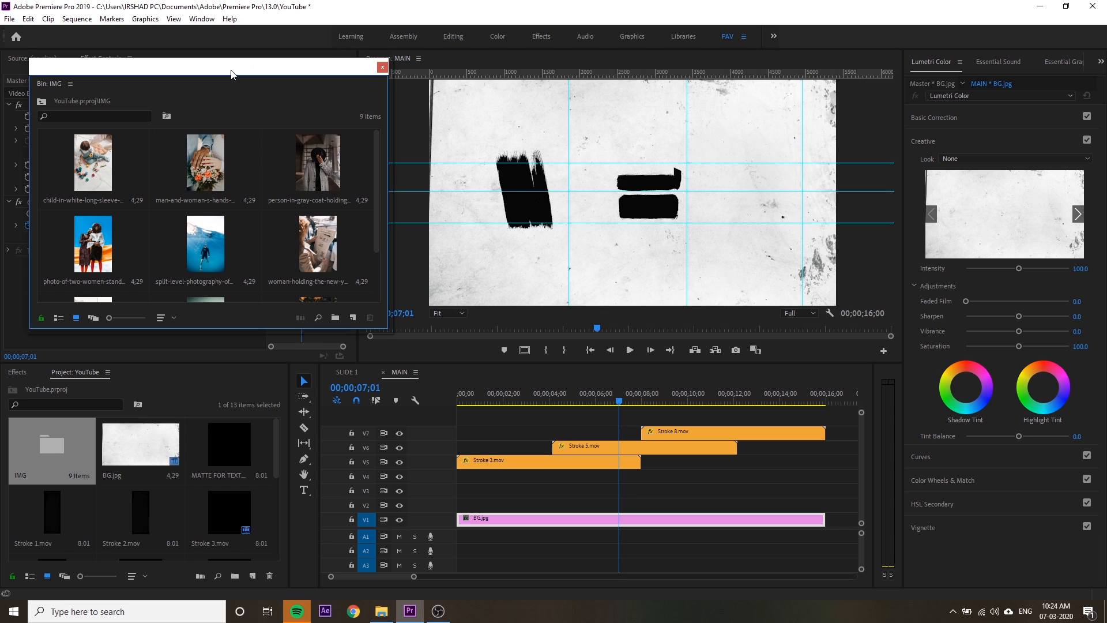
pyautogui.scroll(-2, 218, 234)
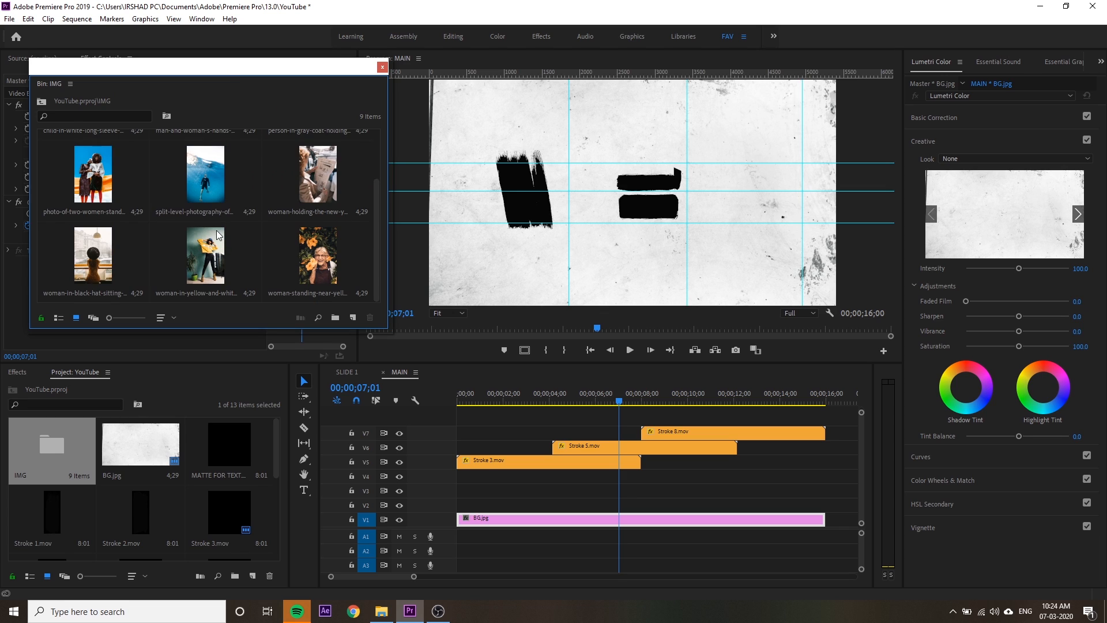
pyautogui.click(315, 265)
pyautogui.moveTo(324, 273); pyautogui.dragTo(495, 485)
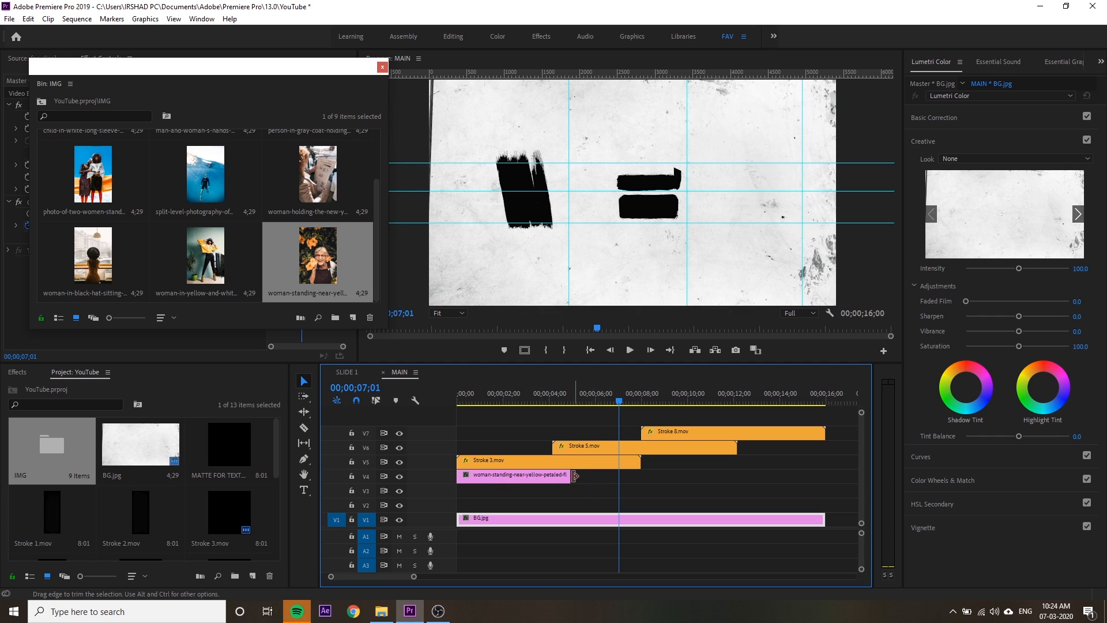
pyautogui.moveTo(570, 475); pyautogui.dragTo(582, 511)
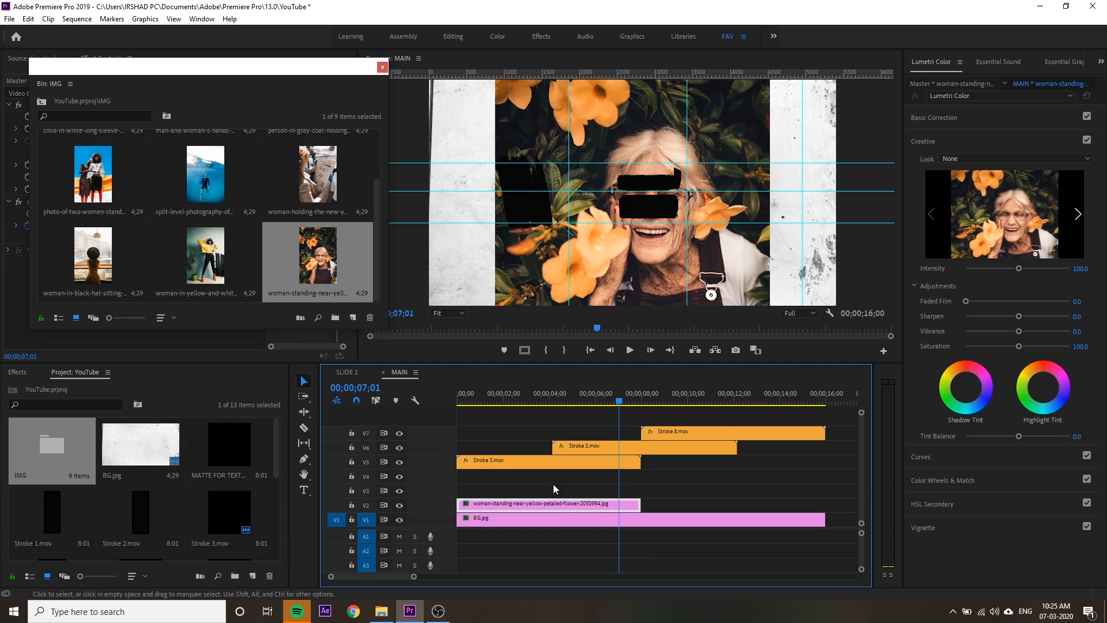
# - With the playhead at 00;00;01;15, scale the flower-woman photo to 22.3 and position it at 1271, 1500 behind Stroke 3.mov
pyautogui.moveTo(618, 402); pyautogui.dragTo(492, 402)
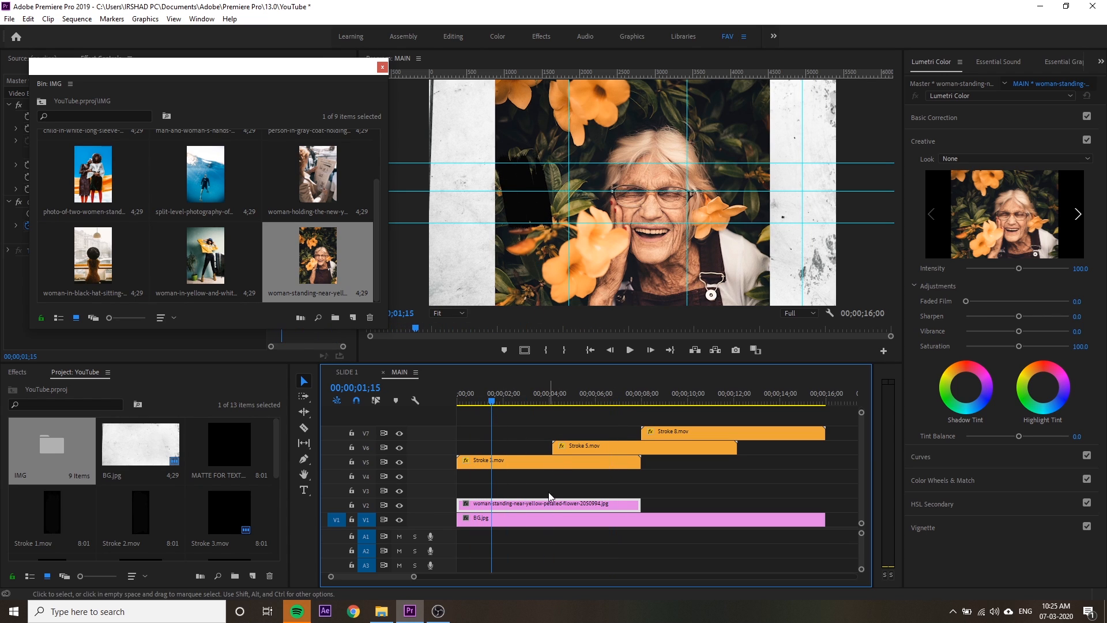
pyautogui.moveTo(194, 69); pyautogui.dragTo(190, 289)
pyautogui.click(376, 290)
pyautogui.click(509, 501)
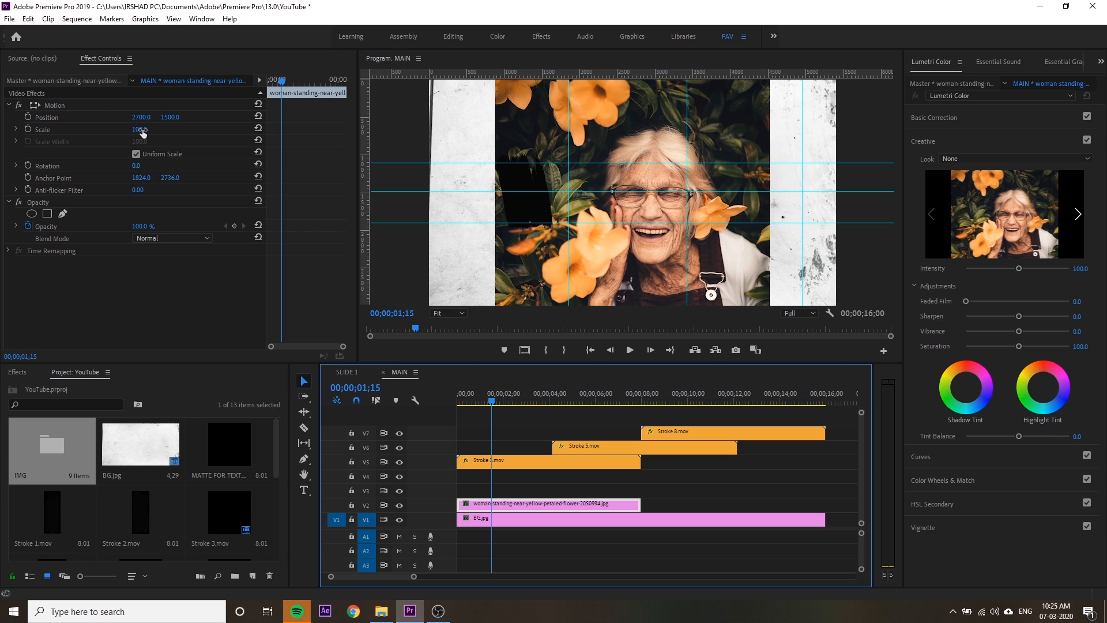
pyautogui.moveTo(140, 130)
pyautogui.mouseDown()
pyautogui.moveTo(128, 129)
pyautogui.moveTo(164, 129)
pyautogui.moveTo(70, 117)
pyautogui.moveTo(158, 124)
pyautogui.mouseUp()
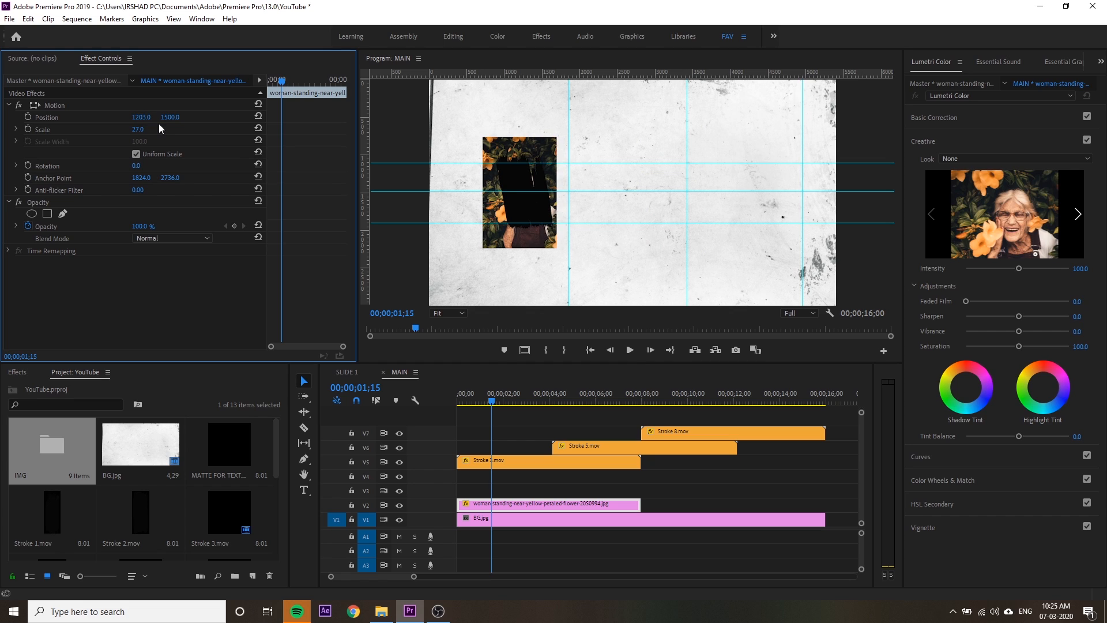
pyautogui.moveTo(138, 129); pyautogui.dragTo(118, 129)
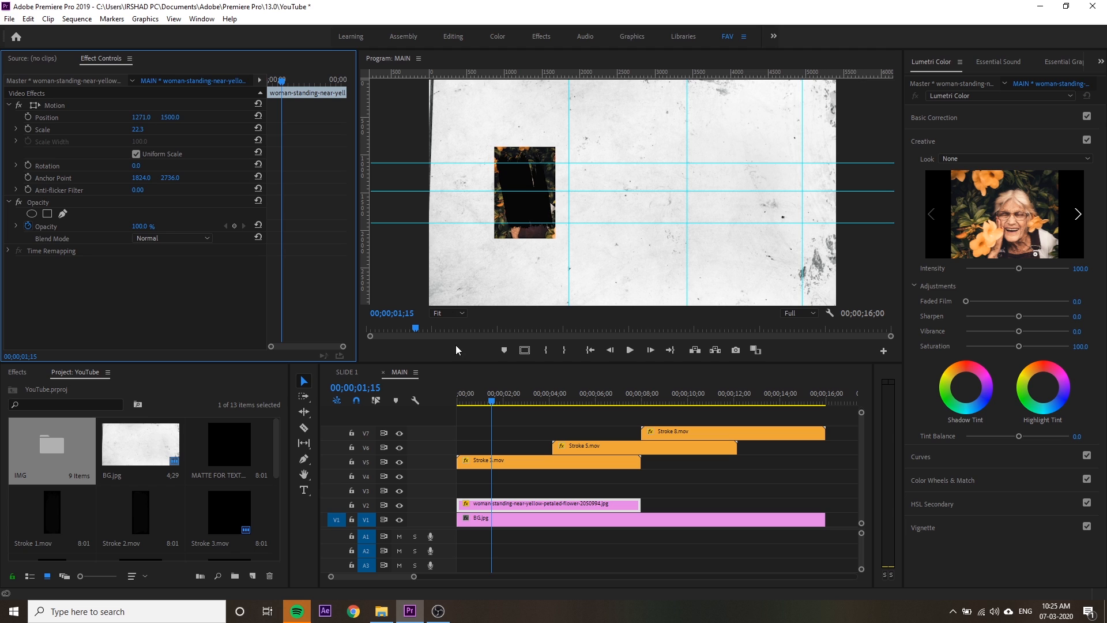
# - Zoom the Program monitor to 25% and inspect how the photo covers the Stroke 3.mov matte
pyautogui.click(448, 313)
pyautogui.click(449, 381)
pyautogui.moveTo(523, 303); pyautogui.dragTo(484, 302)
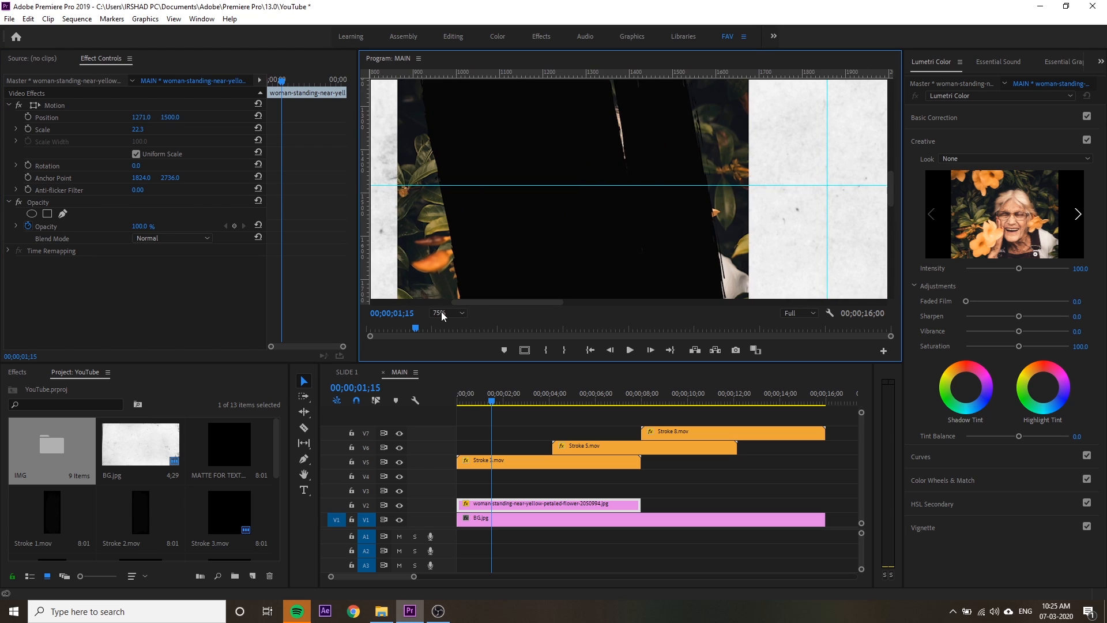
pyautogui.click(448, 313)
pyautogui.click(447, 364)
pyautogui.click(448, 313)
pyautogui.click(448, 352)
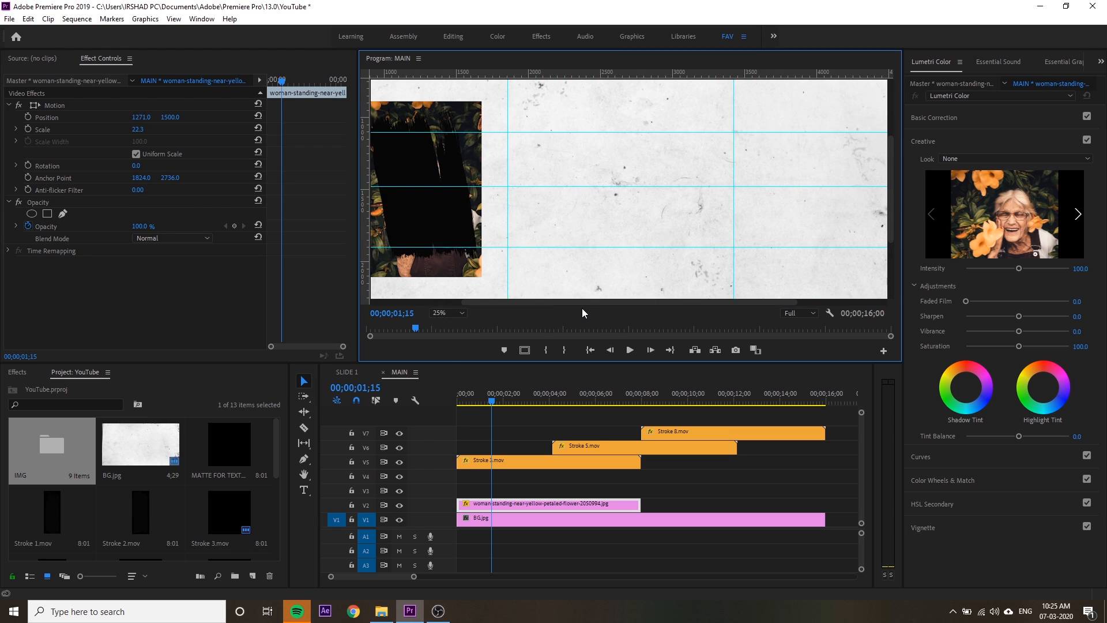
pyautogui.moveTo(583, 306); pyautogui.dragTo(470, 300)
# - Apply the Track Matte Key effect from the Keying video effects to the flower-woman photo on V2
pyautogui.click(547, 504)
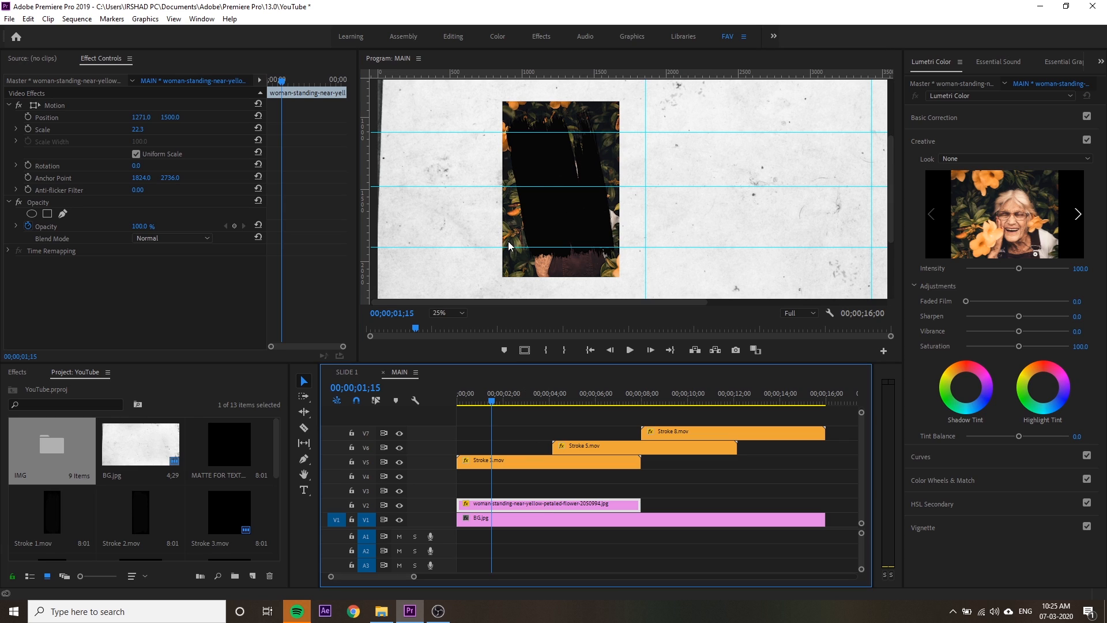
pyautogui.click(16, 372)
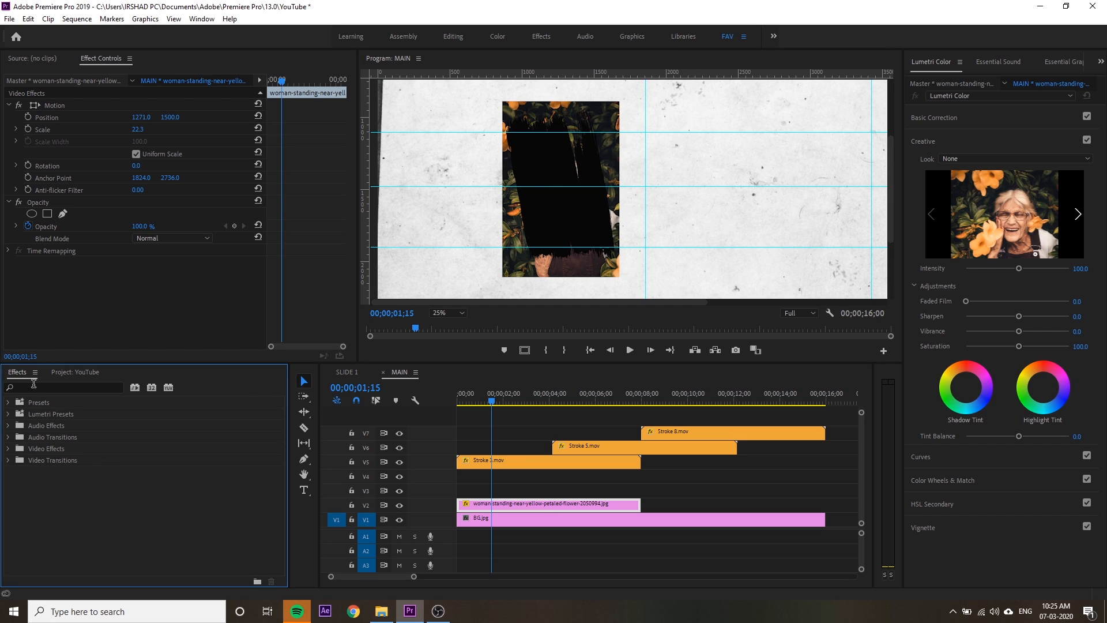
pyautogui.doubleClick(47, 449)
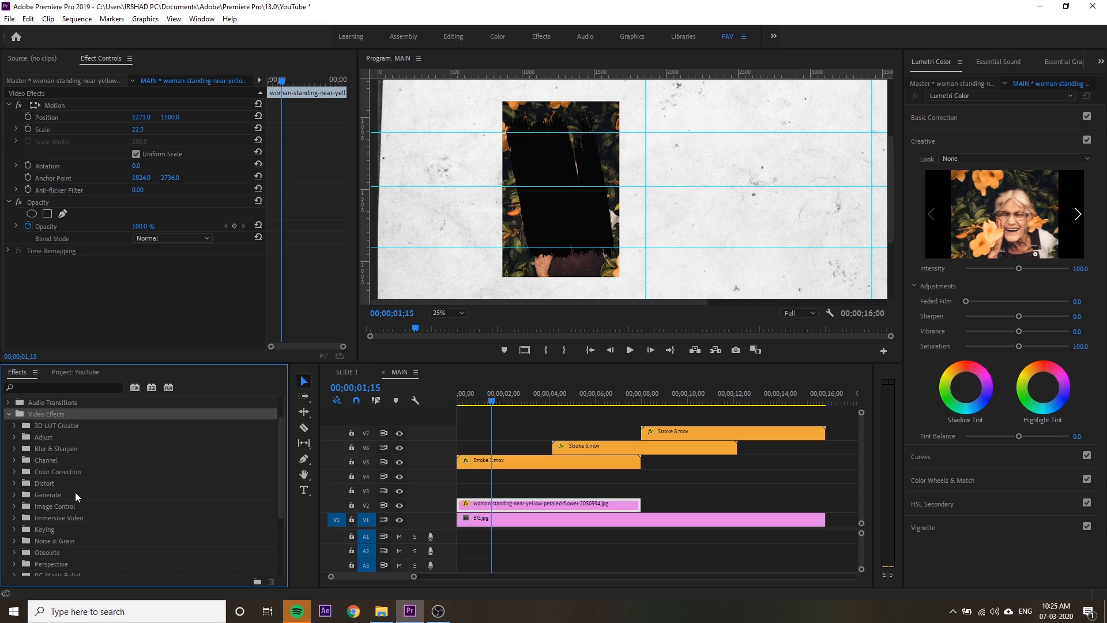
pyautogui.scroll(-3, 47, 448)
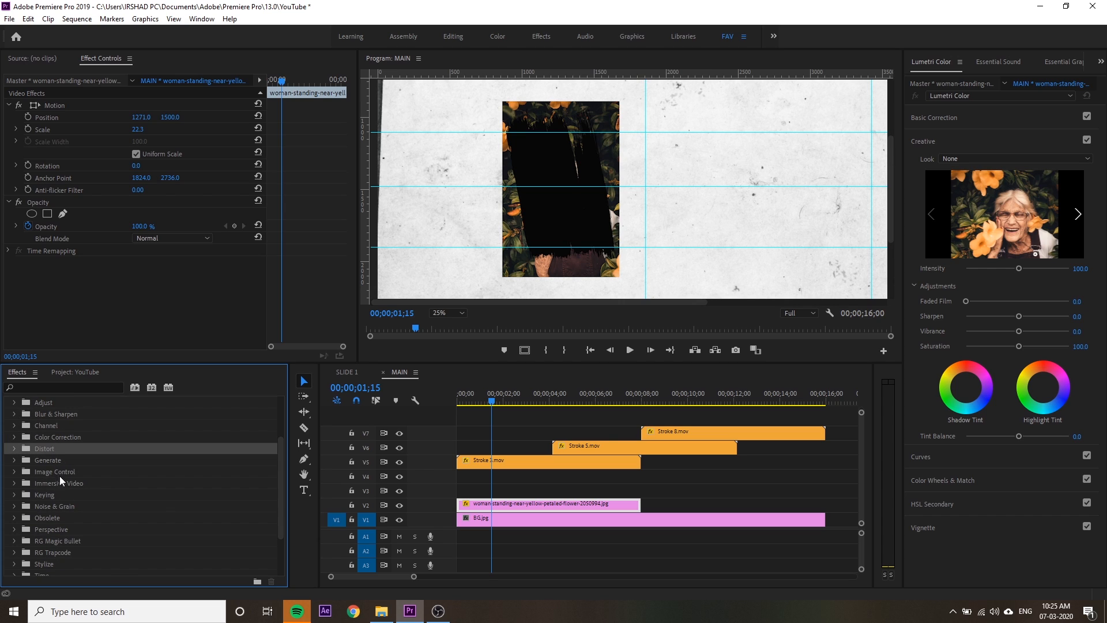
pyautogui.doubleClick(62, 494)
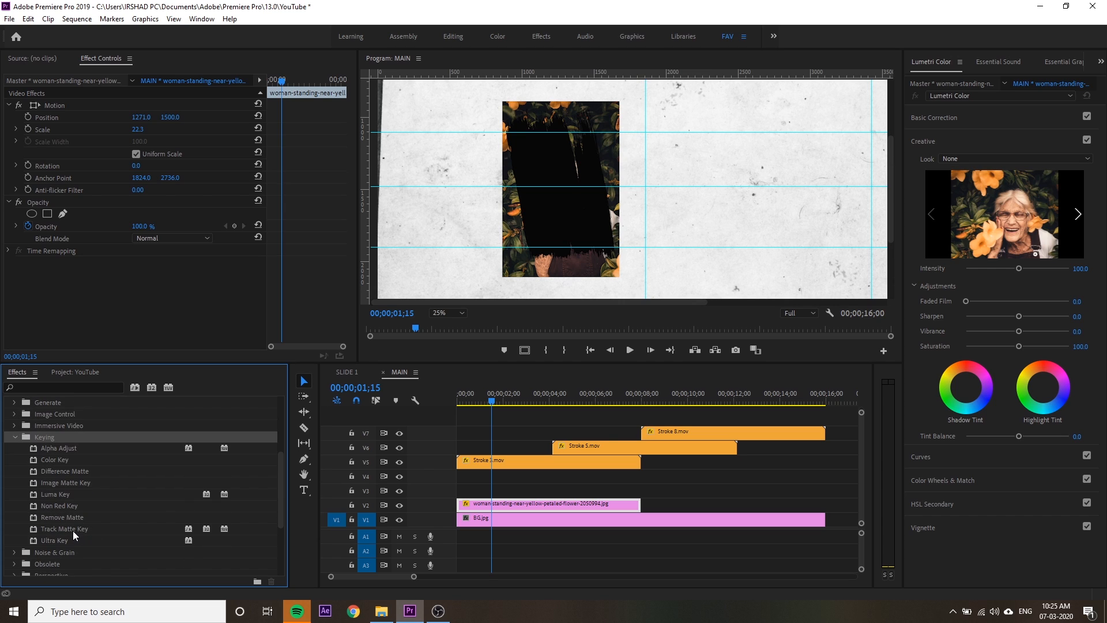
pyautogui.click(68, 527)
pyautogui.moveTo(68, 531); pyautogui.dragTo(509, 505)
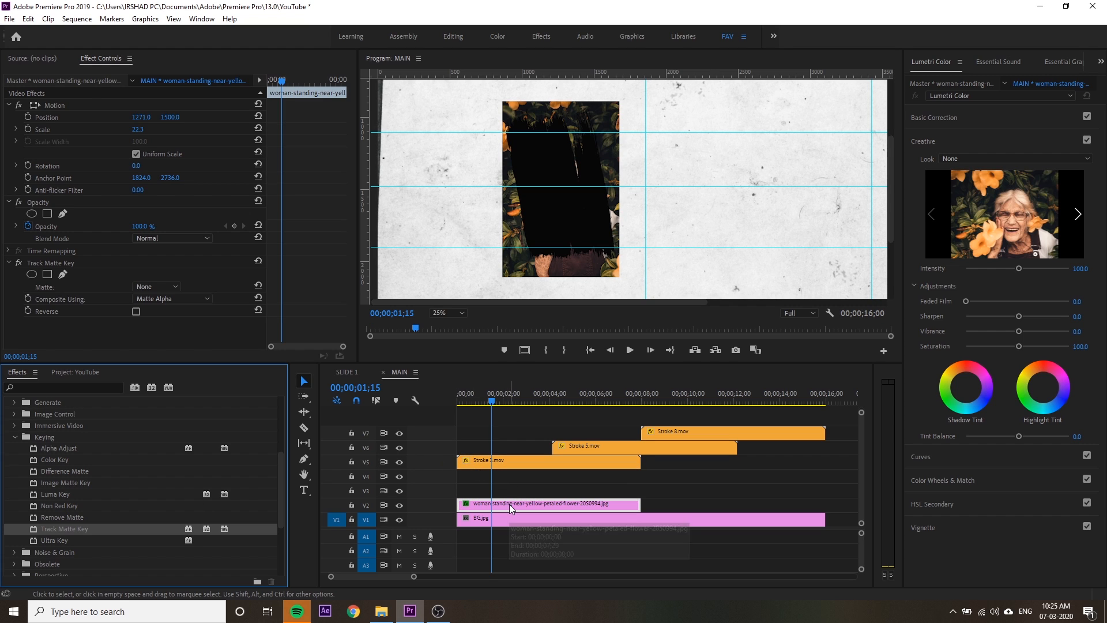
# - Assign the Green label colour to the BG.jpg clip on V1
pyautogui.click(498, 520)
pyautogui.rightClick(499, 520)
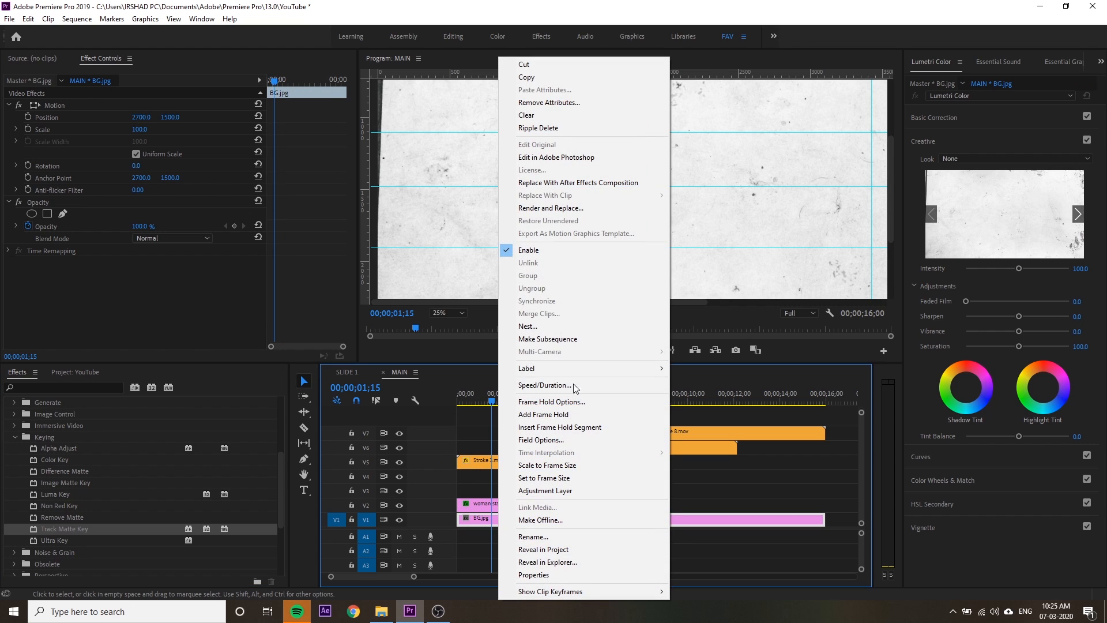
pyautogui.moveTo(560, 368)
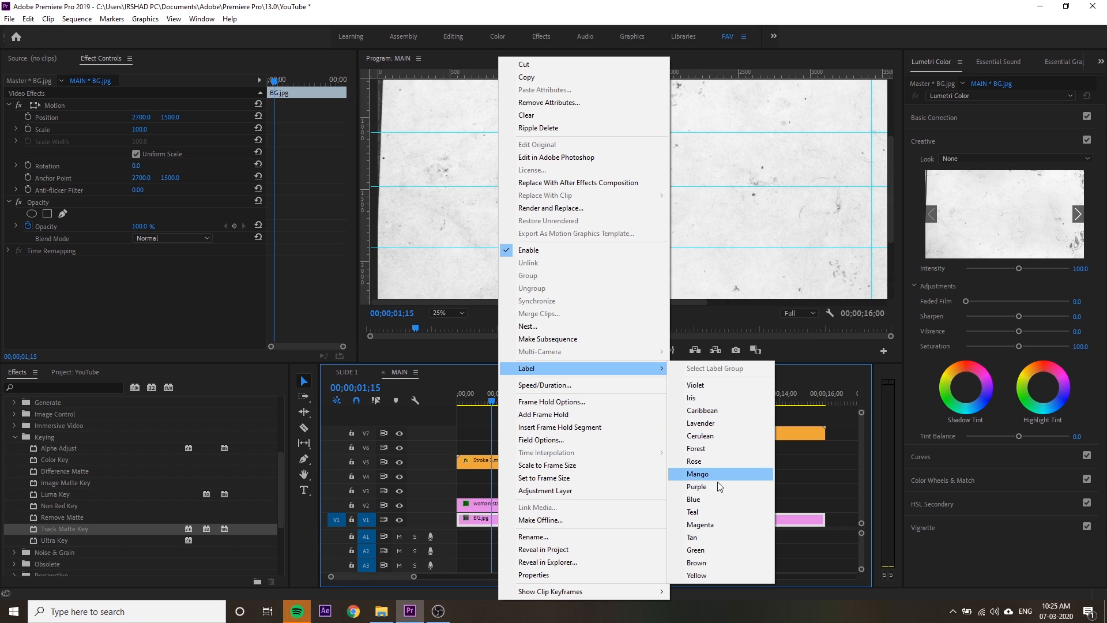
pyautogui.click(708, 550)
# - Set the Track Matte Key matte of the flower-woman photo on V2 to Video 5
pyautogui.click(514, 501)
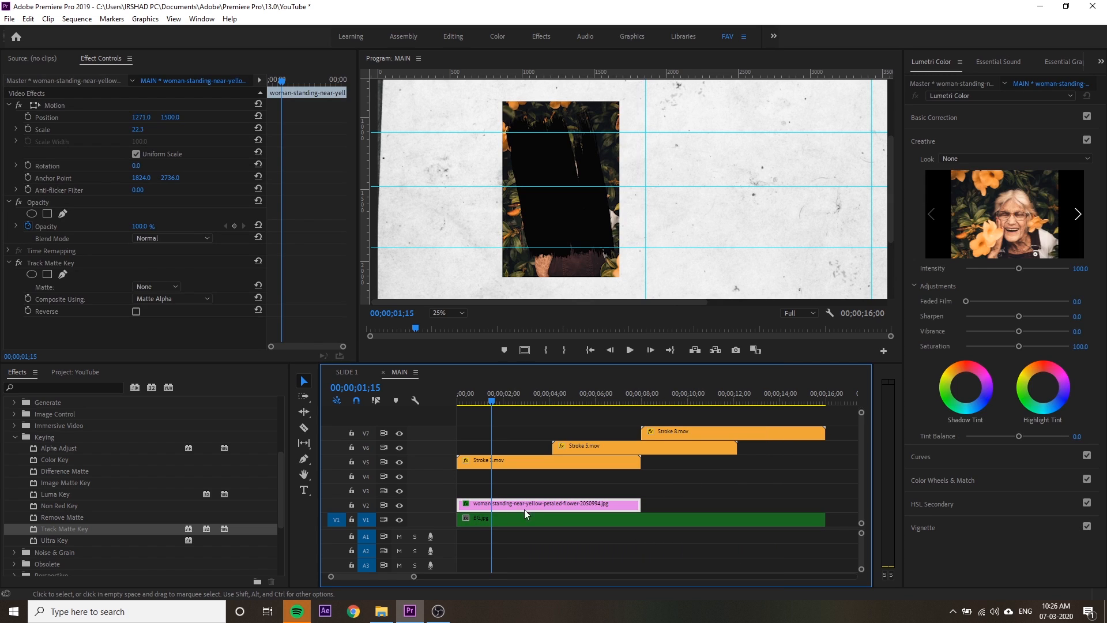
pyautogui.click(50, 264)
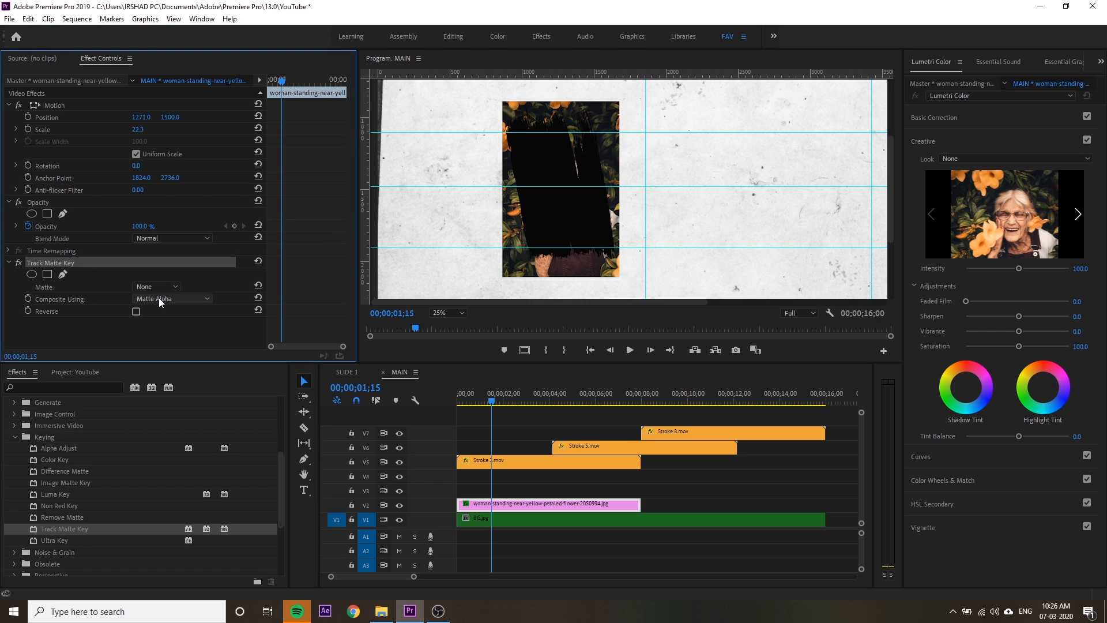
pyautogui.click(517, 462)
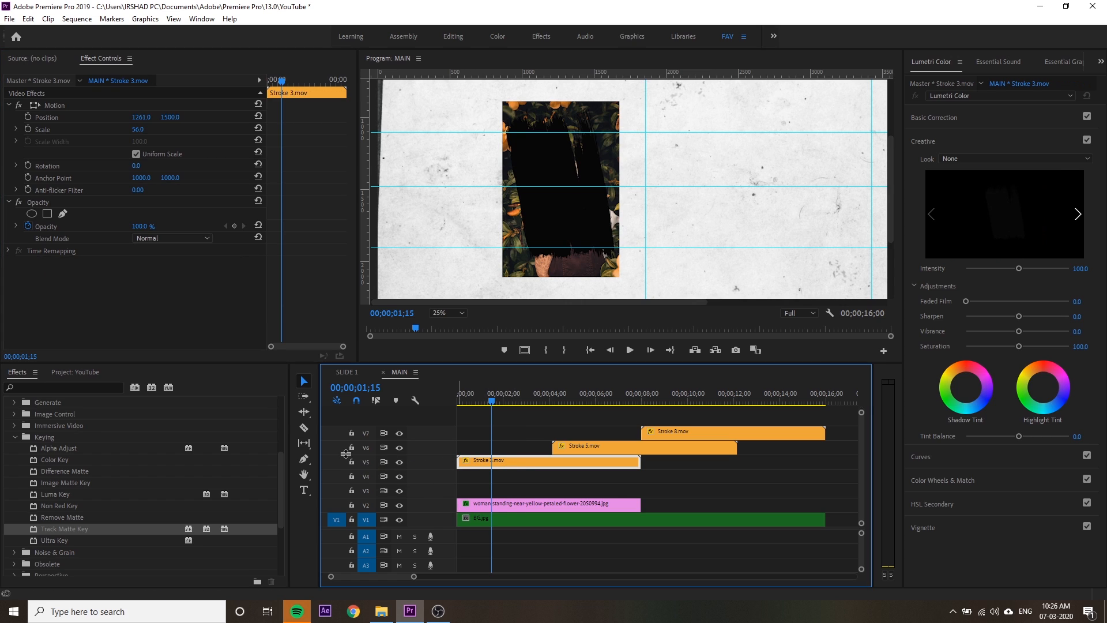
pyautogui.click(503, 506)
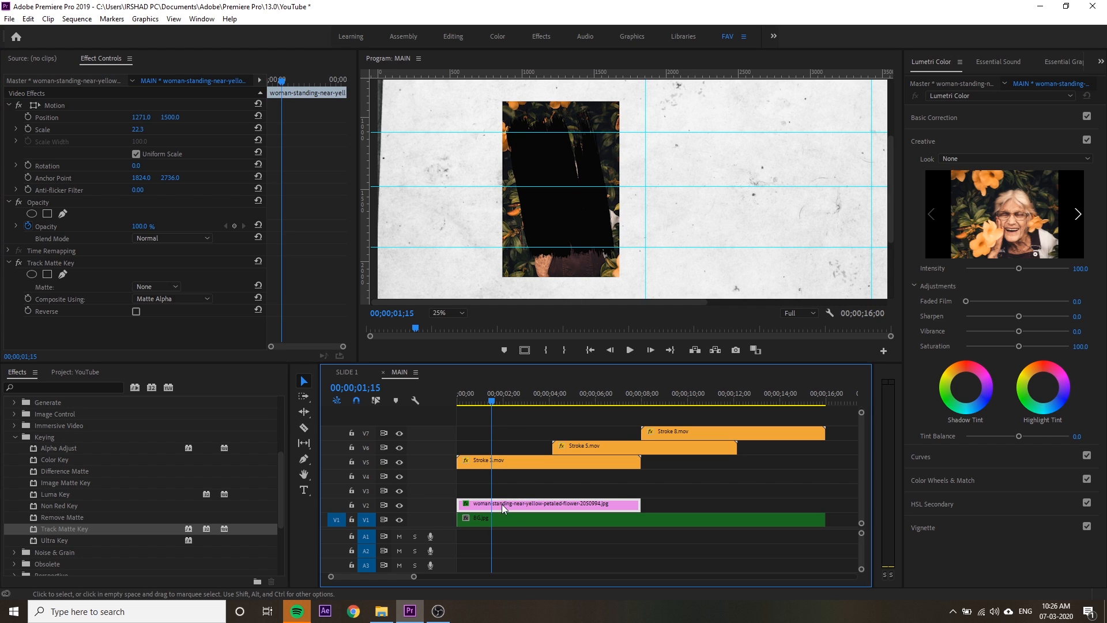
pyautogui.click(161, 288)
pyautogui.click(167, 338)
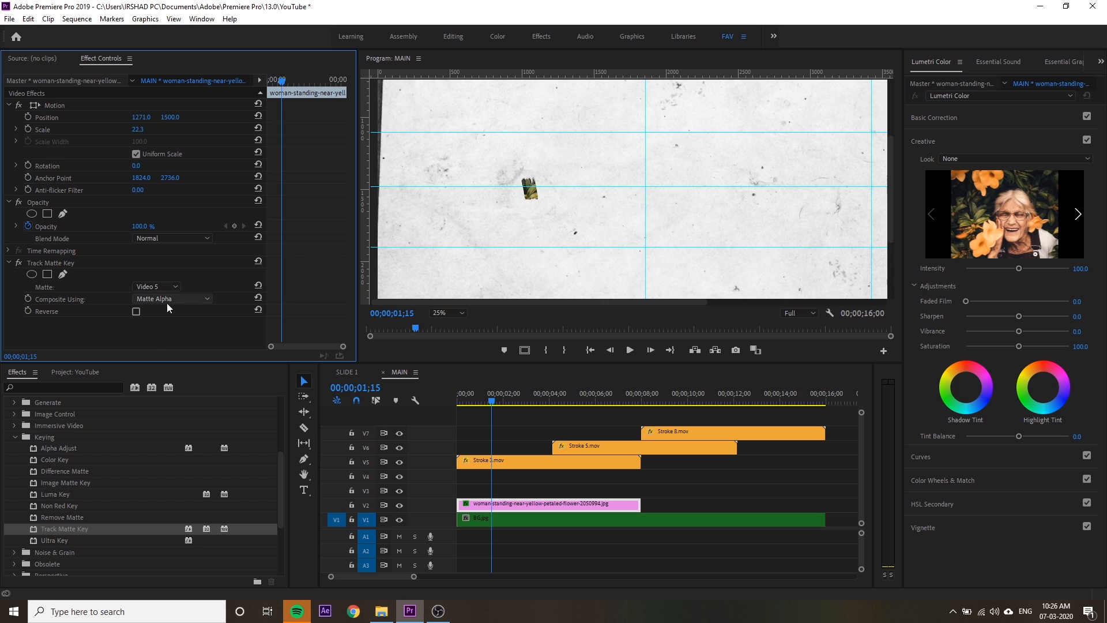
# - Enlarge and reposition the Stroke 3.mov matte to reveal the flower-woman photo, and set the photo's position to 1271, 1435
pyautogui.click(503, 462)
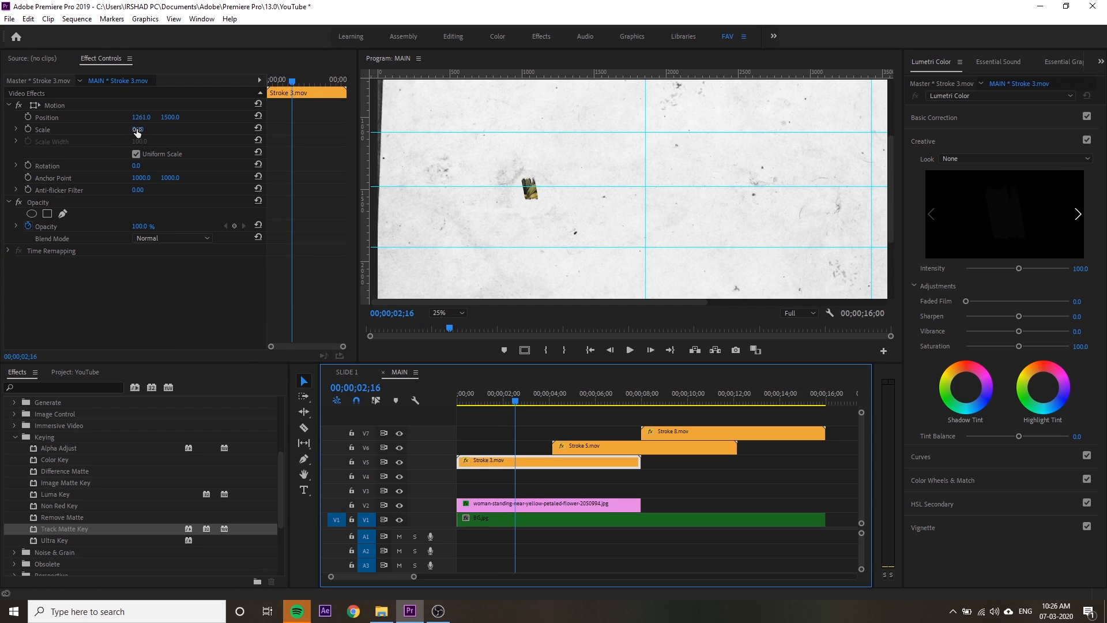
pyautogui.moveTo(137, 131); pyautogui.dragTo(220, 131)
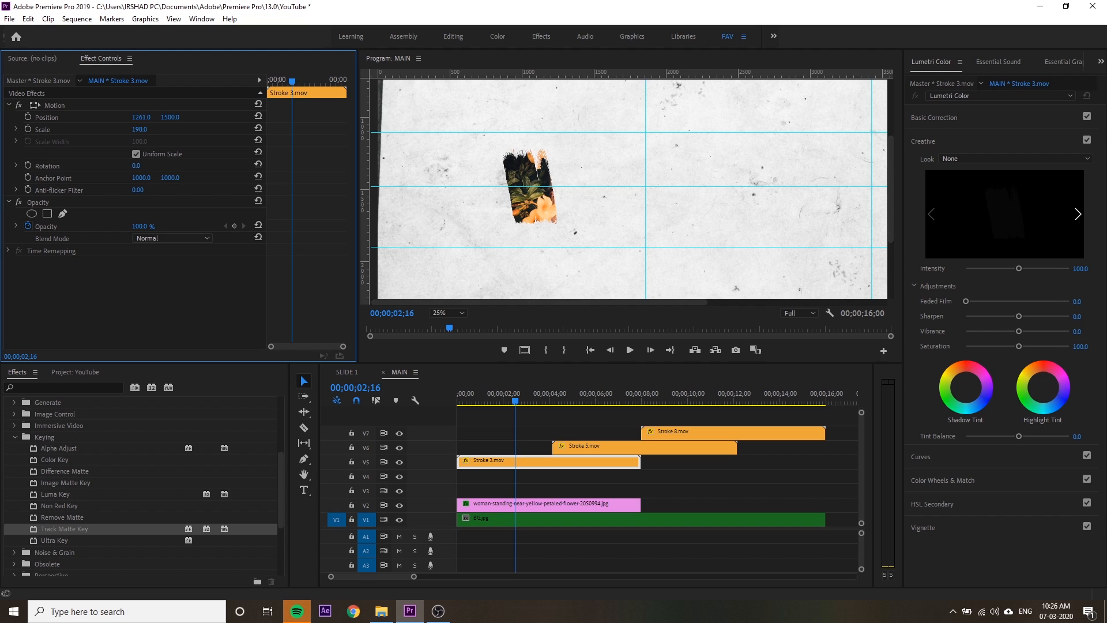
pyautogui.moveTo(148, 131)
pyautogui.mouseDown()
pyautogui.moveTo(191, 130)
pyautogui.moveTo(147, 118)
pyautogui.mouseUp()
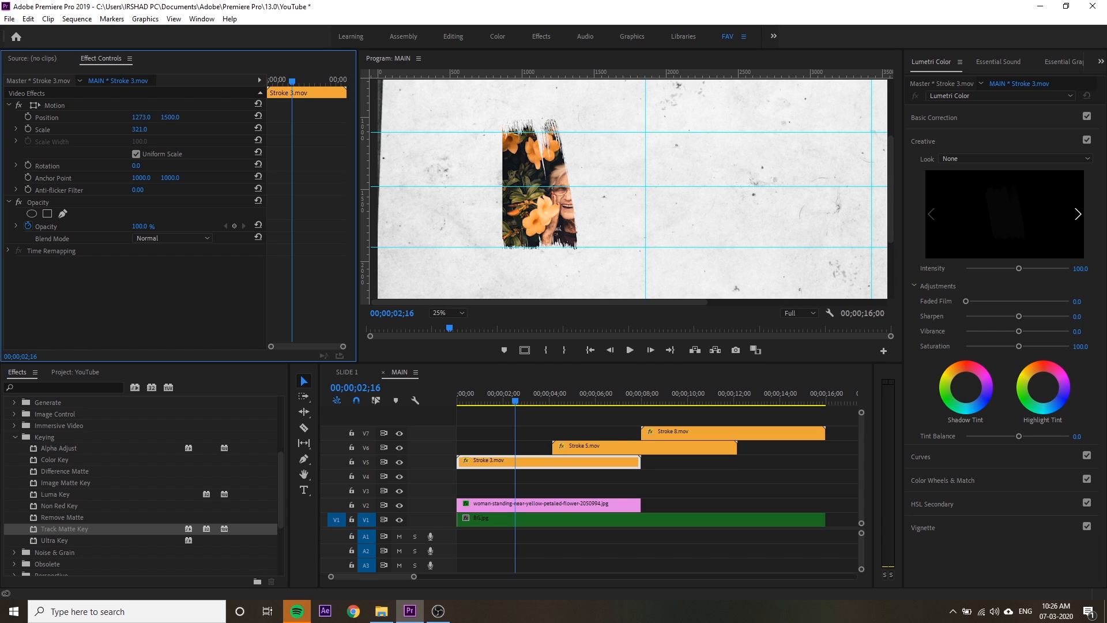
pyautogui.moveTo(141, 117); pyautogui.dragTo(709, 117)
pyautogui.moveTo(148, 130); pyautogui.dragTo(322, 117)
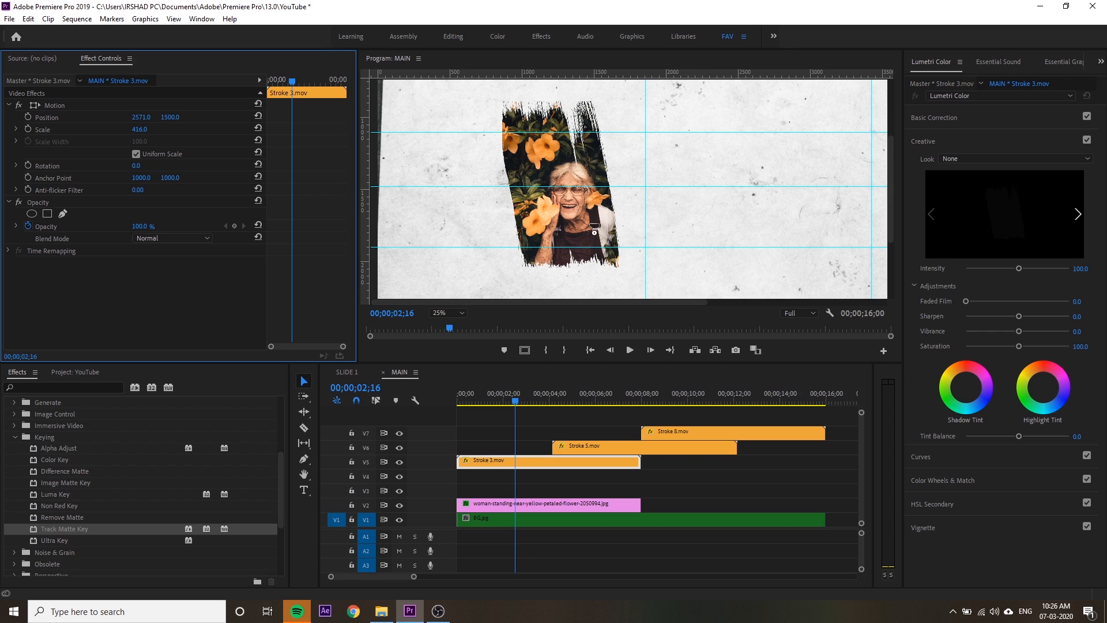
pyautogui.moveTo(134, 118); pyautogui.dragTo(132, 119)
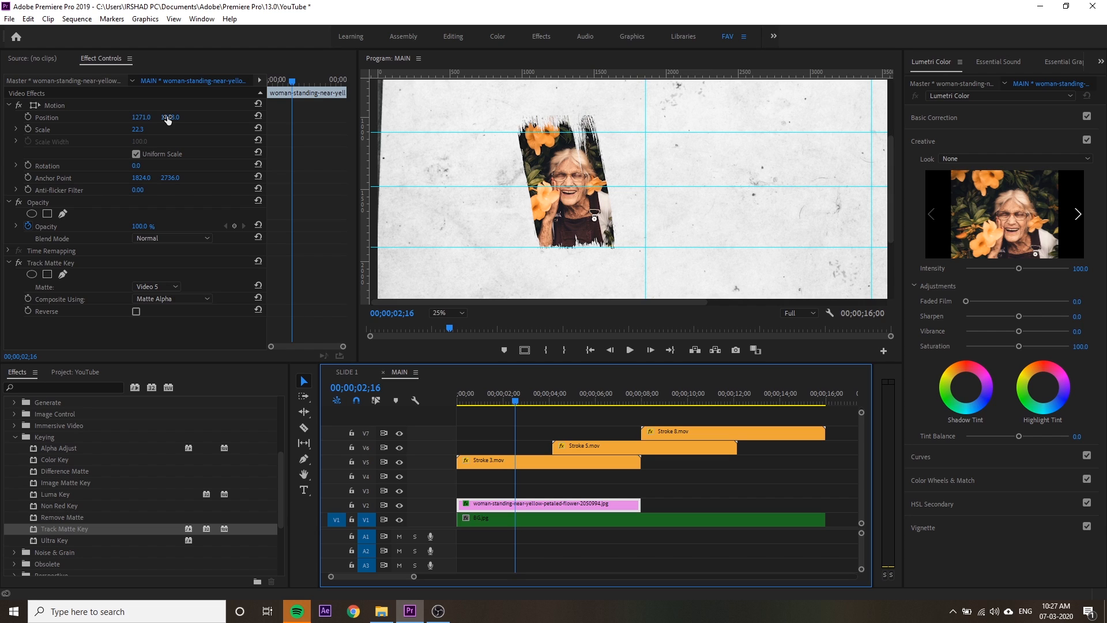
pyautogui.moveTo(168, 118); pyautogui.dragTo(183, 117)
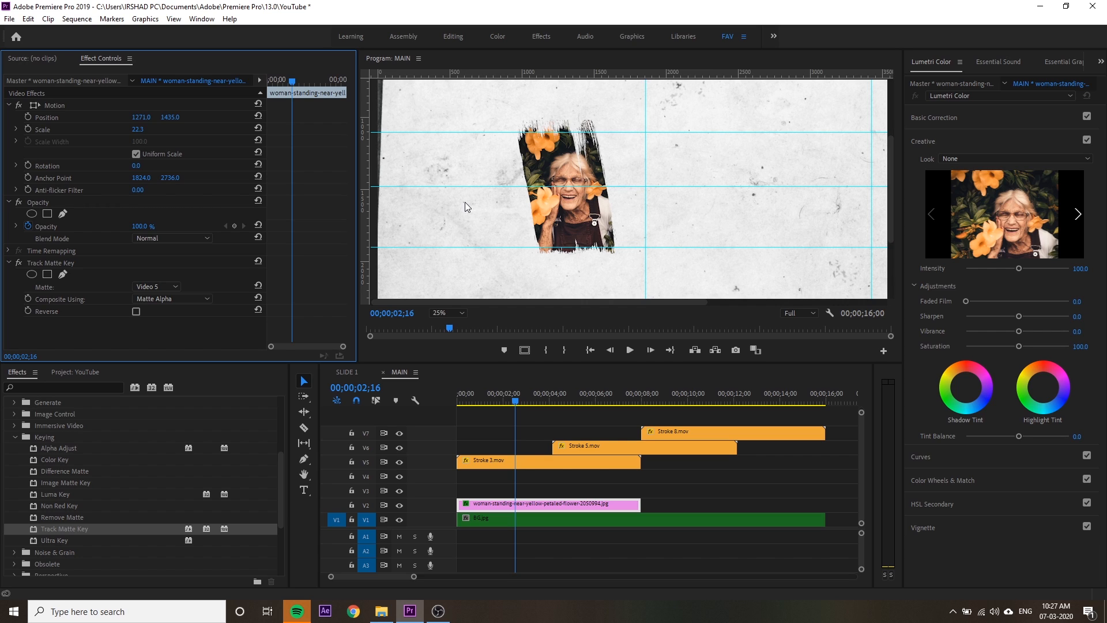
# - Place the split-level underwater photo from the IMG bin on V3 beneath Stroke 5.mov, extending it to that clip's end
pyautogui.moveTo(396, 578); pyautogui.dragTo(397, 579)
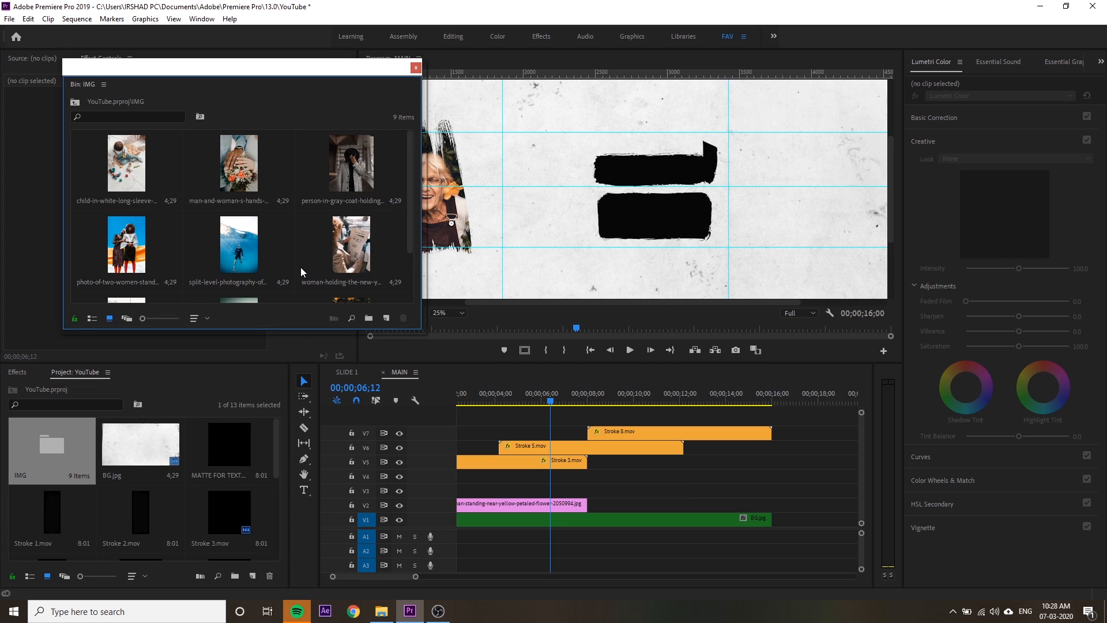
pyautogui.click(243, 288)
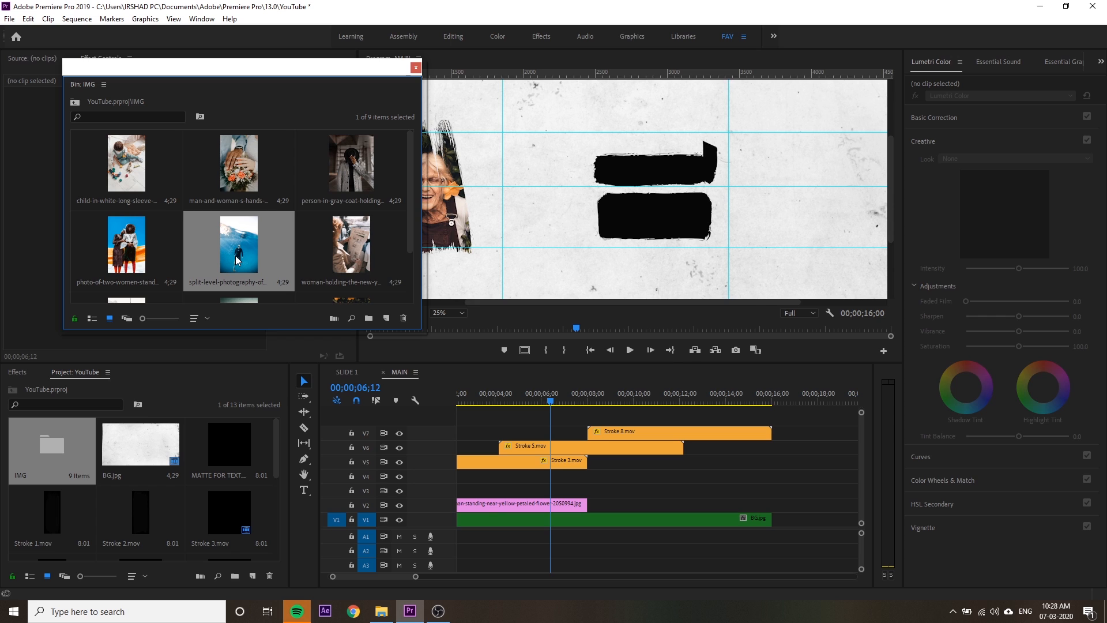
pyautogui.moveTo(238, 261); pyautogui.dragTo(501, 491)
pyautogui.moveTo(612, 490); pyautogui.dragTo(683, 490)
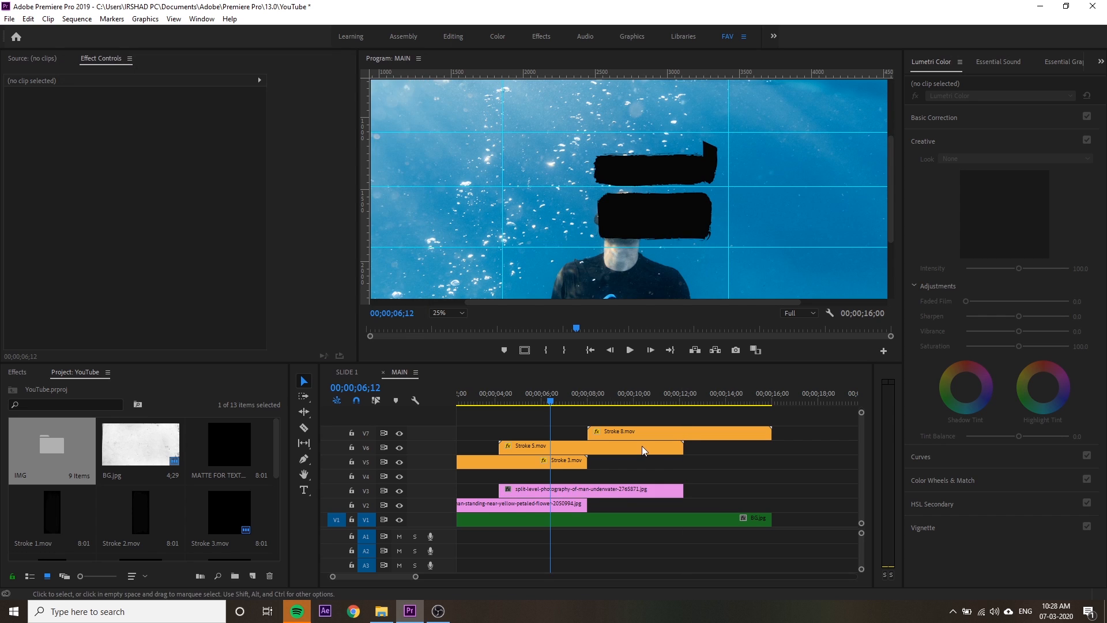
# - Scale the underwater photo to frame size, and set its scale to 47 and its position to 2918, 1616
pyautogui.rightClick(615, 490)
pyautogui.click(674, 466)
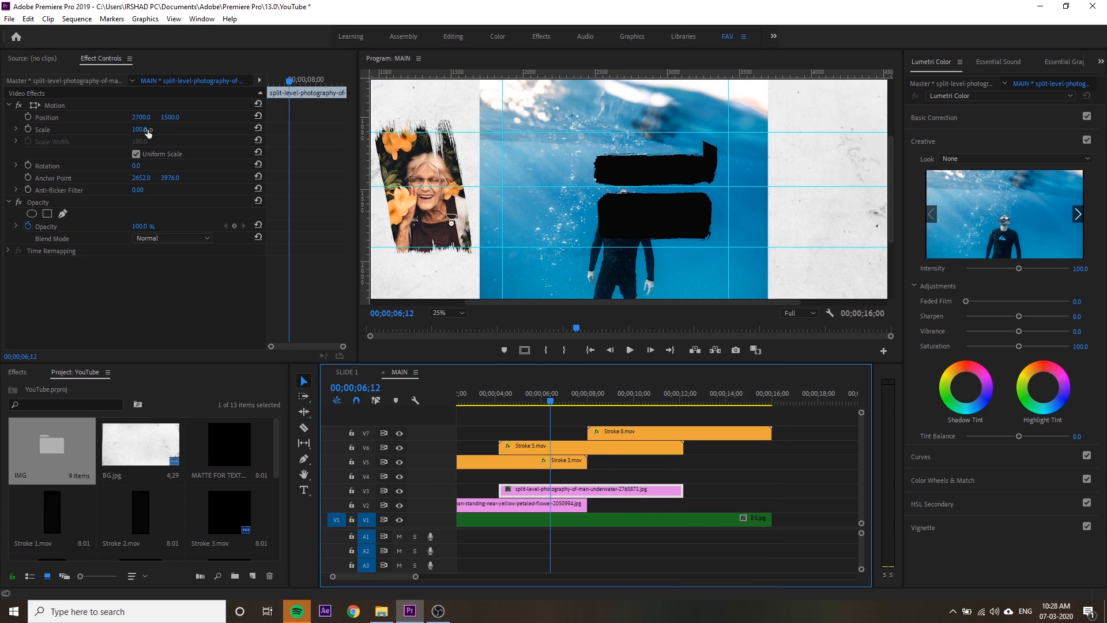
pyautogui.moveTo(139, 119); pyautogui.dragTo(203, 117)
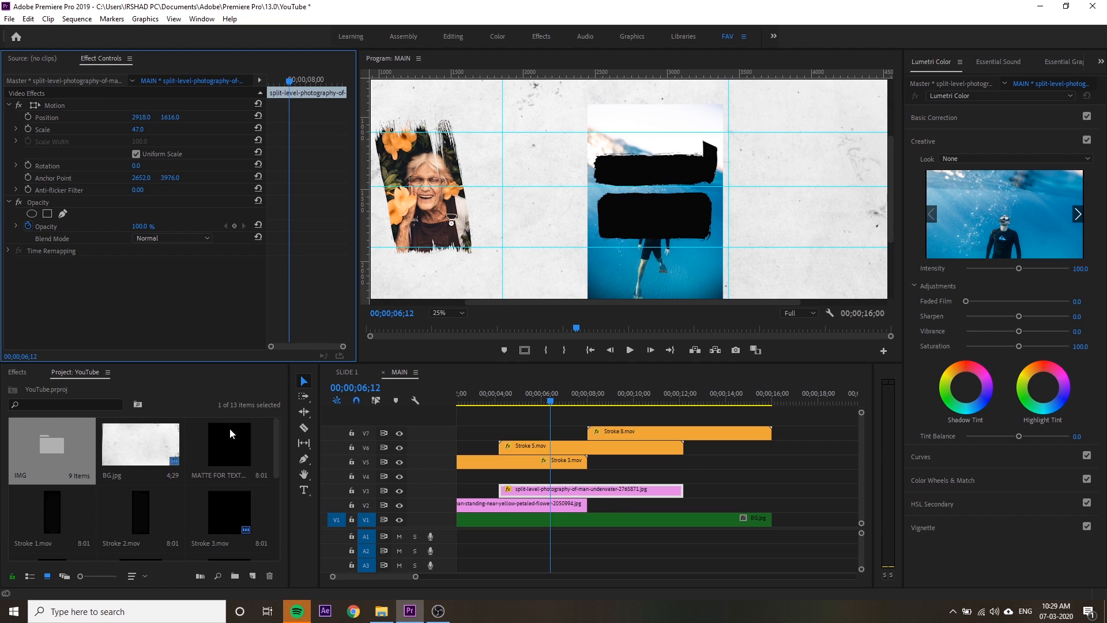
# - Apply the Track Matte Key effect to the underwater photo with Video 6 as the matte
pyautogui.click(18, 372)
pyautogui.moveTo(67, 528); pyautogui.dragTo(548, 494)
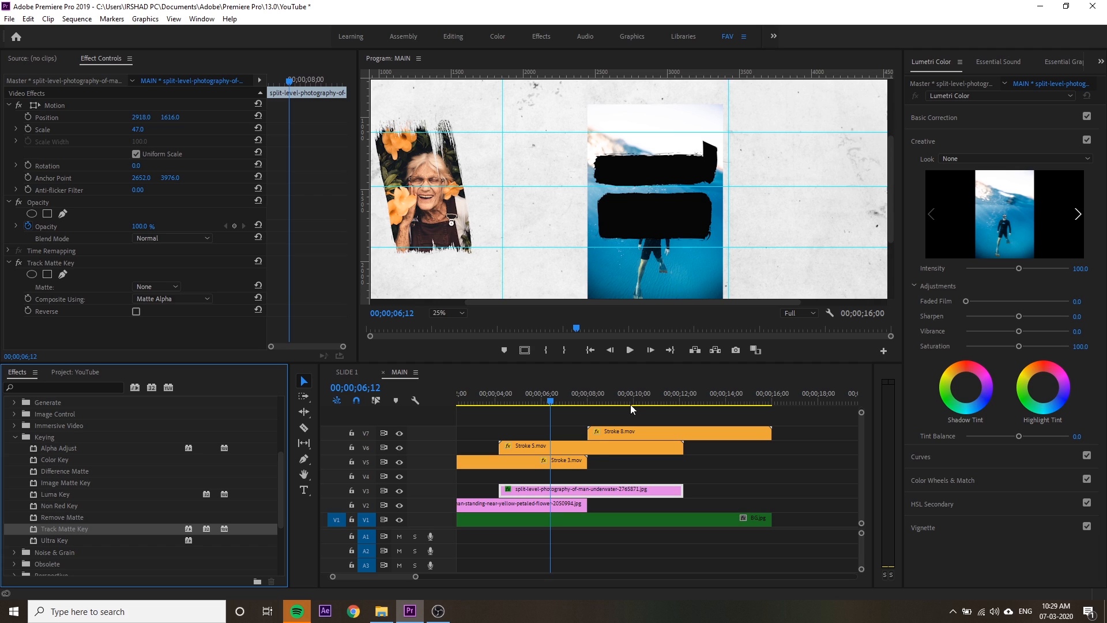
pyautogui.click(168, 285)
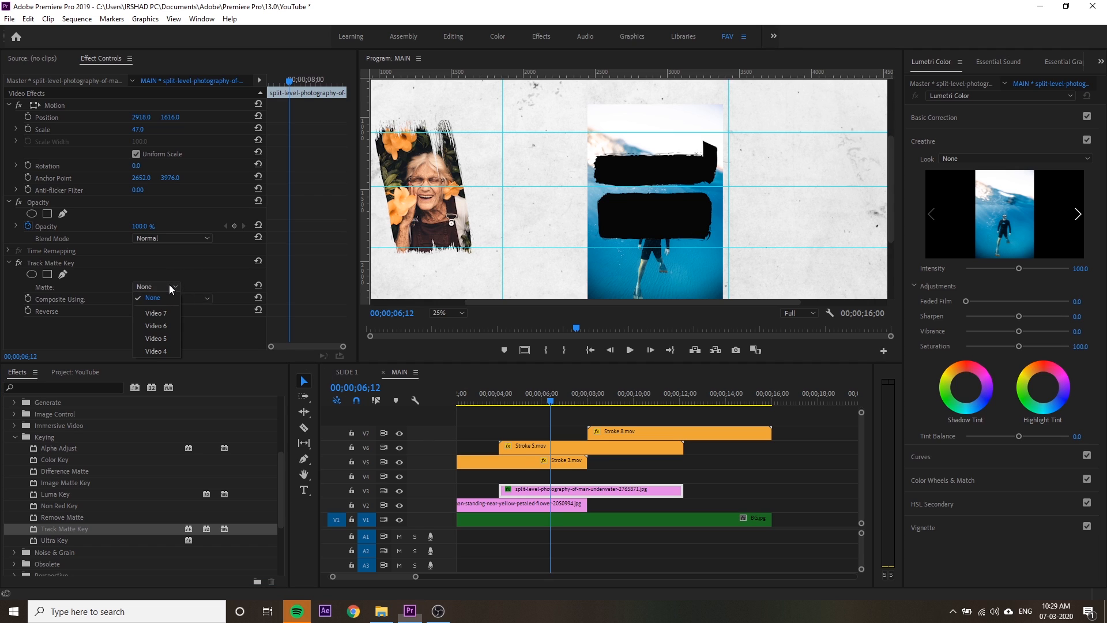
pyautogui.click(169, 326)
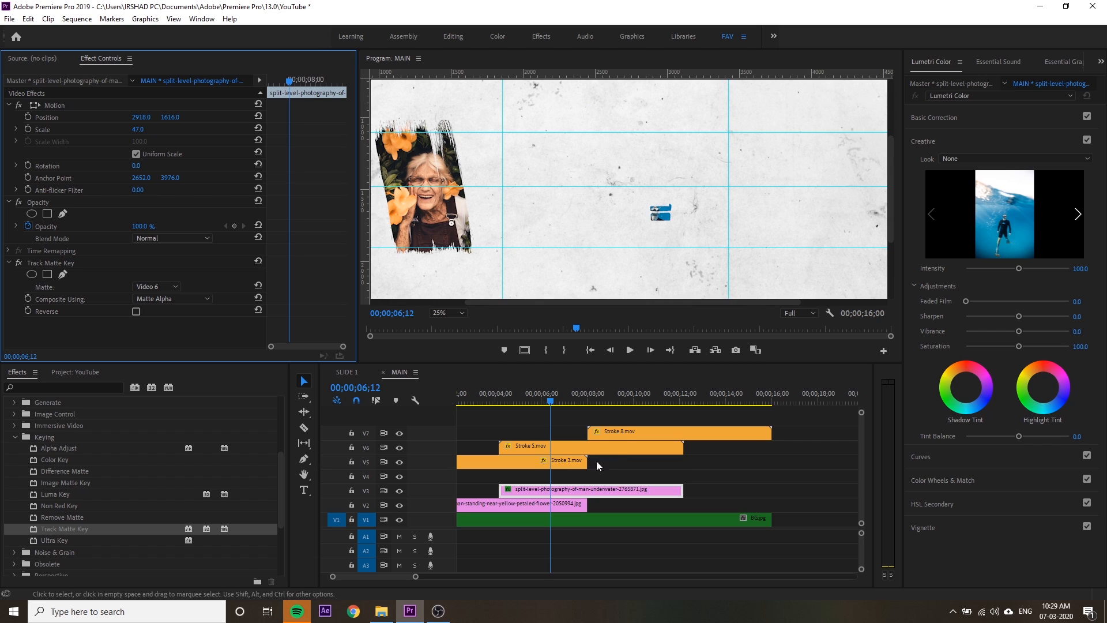
# - Set Stroke 5.mov's scale to 314 and its position to 2263, 1471, and scrub back through the stroke reveal
pyautogui.click(605, 448)
pyautogui.moveTo(135, 129)
pyautogui.mouseDown()
pyautogui.moveTo(357, 129)
pyautogui.moveTo(117, 118)
pyautogui.moveTo(177, 113)
pyautogui.mouseUp()
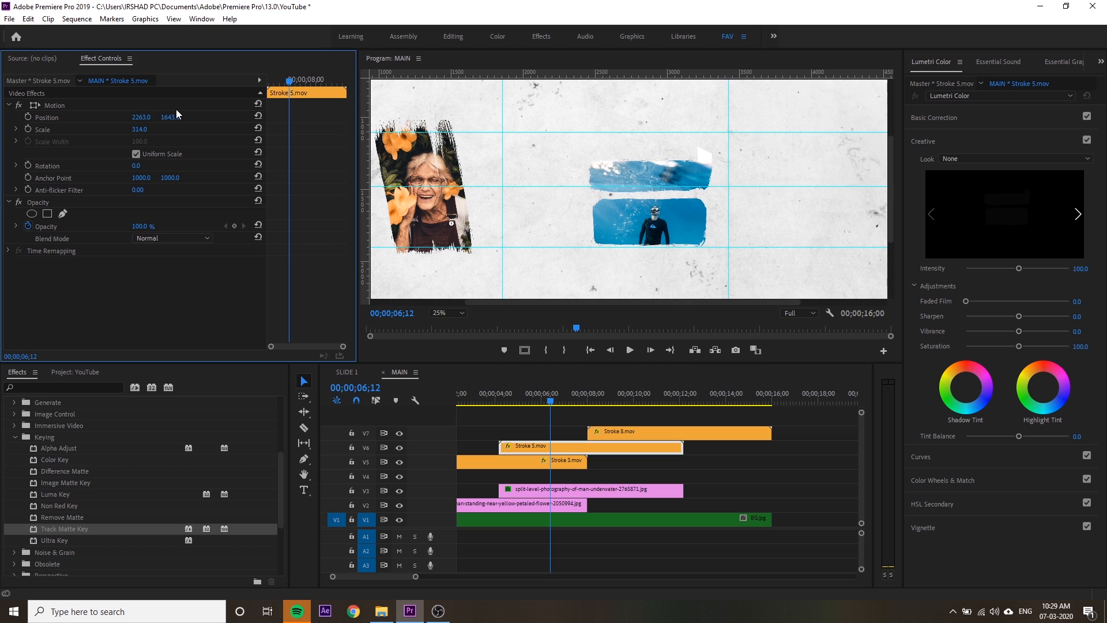
pyautogui.moveTo(173, 117); pyautogui.dragTo(173, 117)
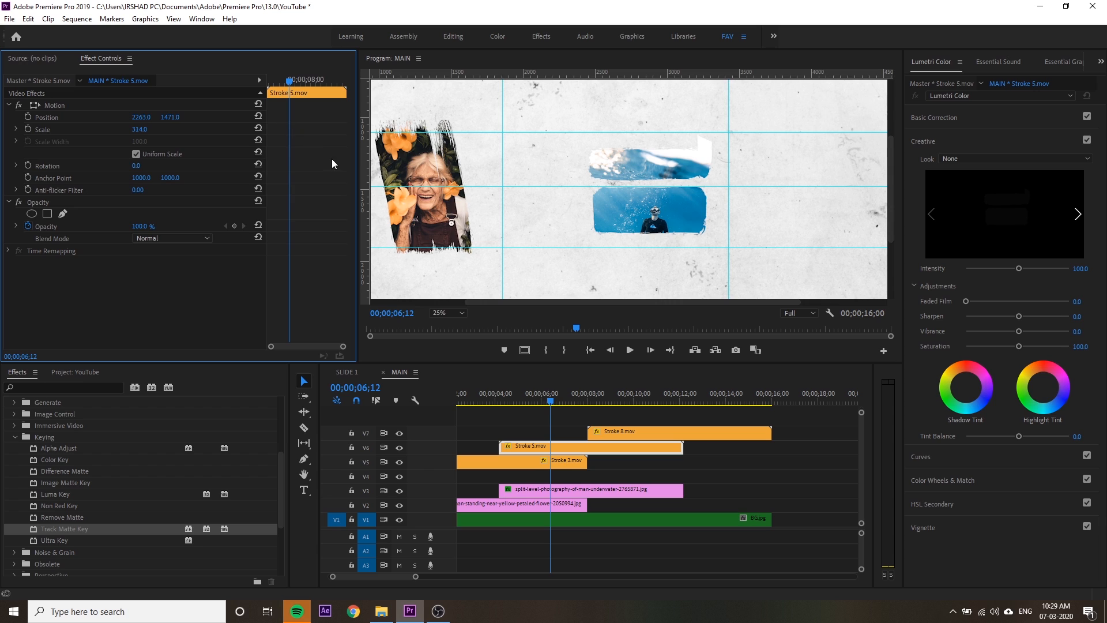
pyautogui.moveTo(552, 402); pyautogui.dragTo(504, 414)
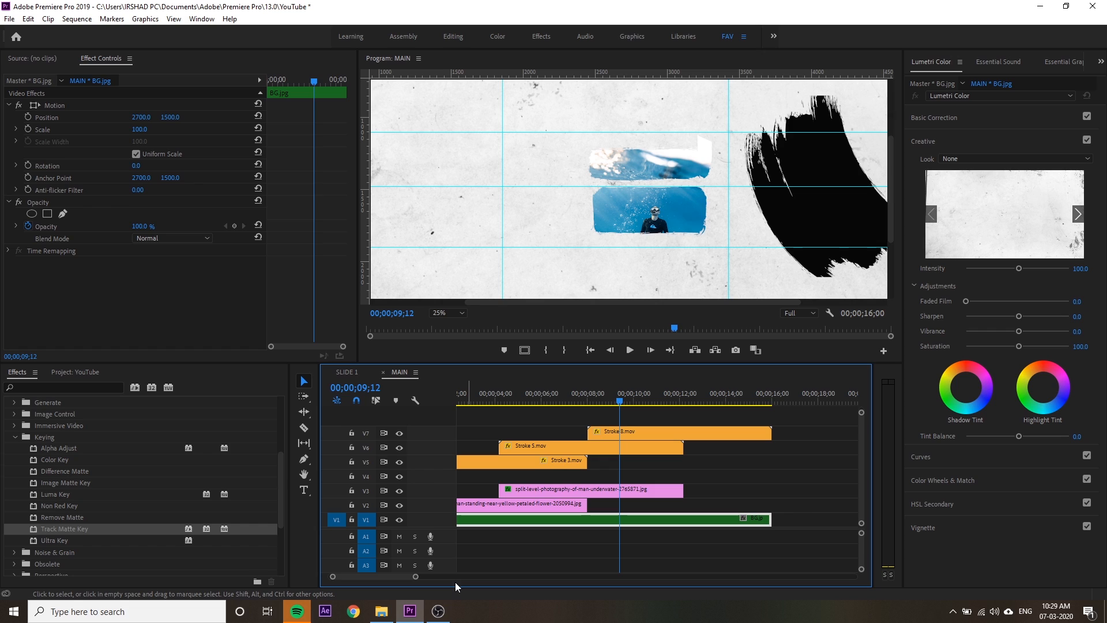
# - Place the man-and-woman's-hands bouquet photo on V4 beneath Stroke 8.mov, with scale 63 and position 4106.3, 1480
pyautogui.scroll(-3, 455, 583)
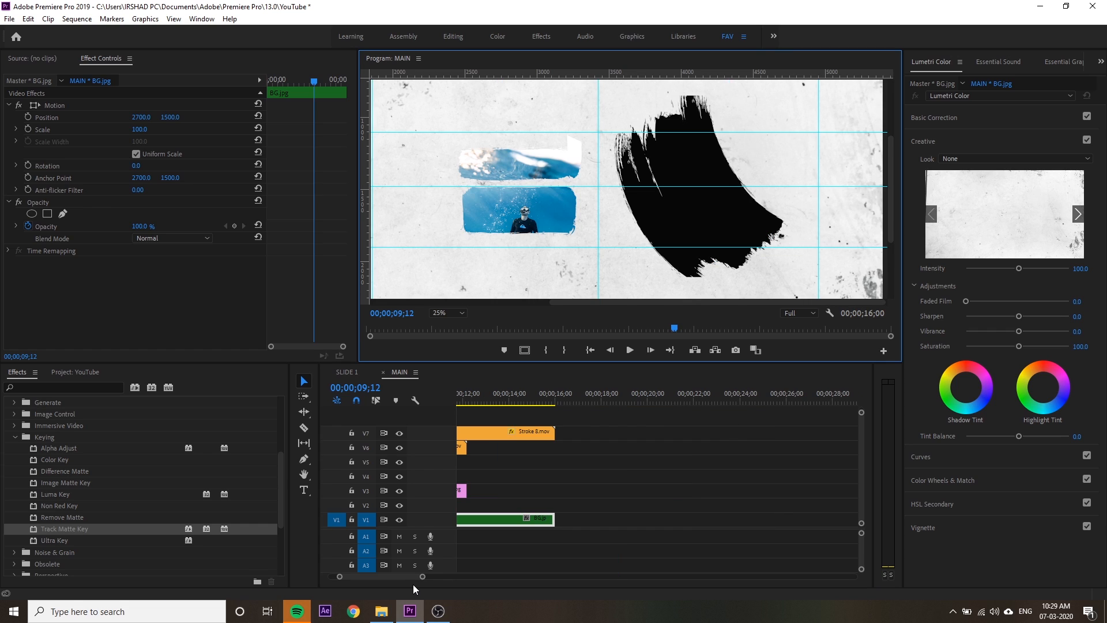
pyautogui.scroll(5, 413, 584)
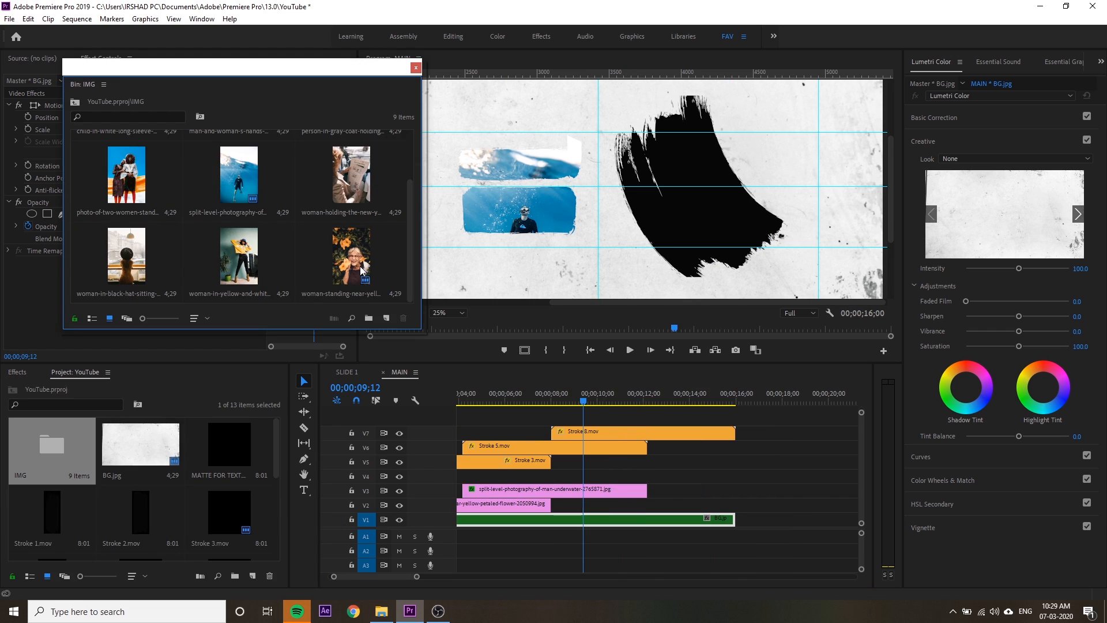
pyautogui.scroll(2, 361, 272)
pyautogui.moveTo(239, 165); pyautogui.dragTo(648, 480)
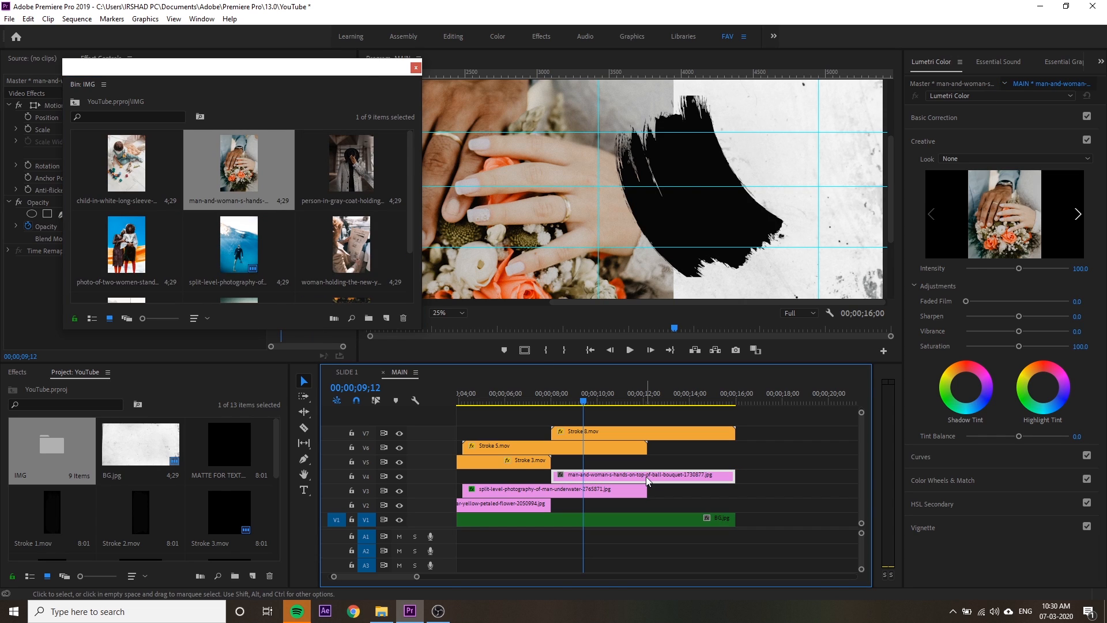
pyautogui.click(416, 68)
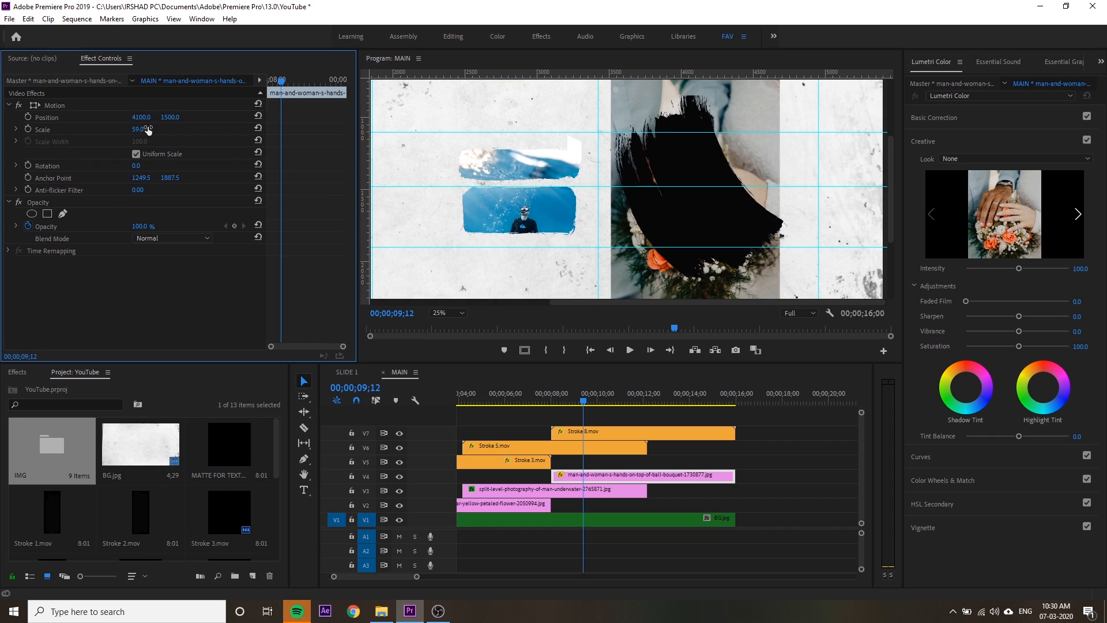
pyautogui.moveTo(149, 129); pyautogui.dragTo(153, 129)
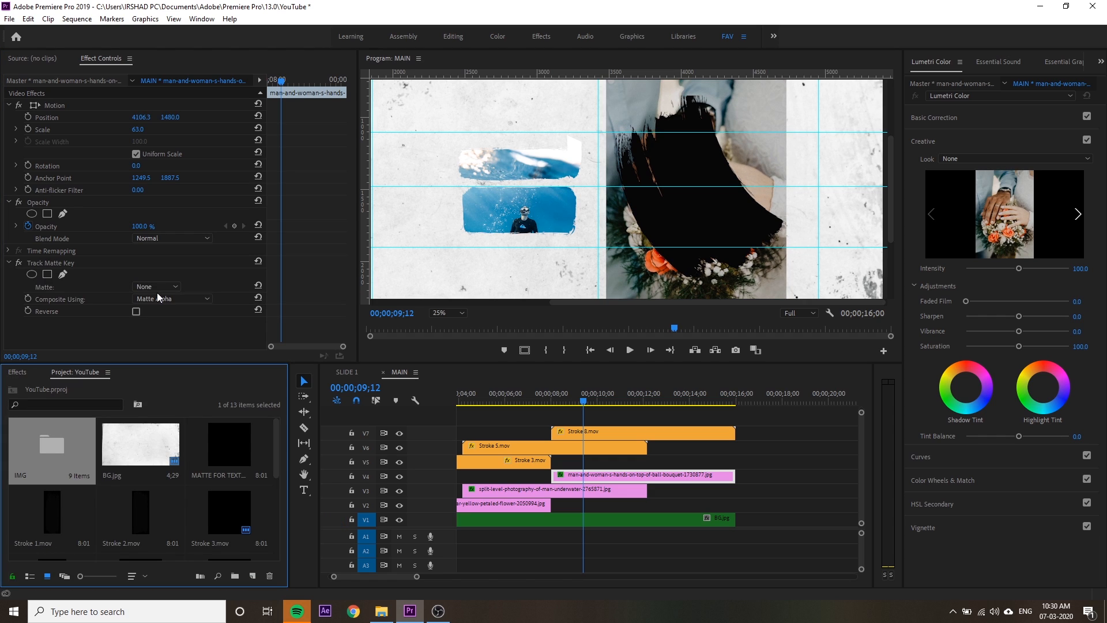
# - Set the hands photo's Track Matte Key to use Video 7 as the matte, composited using Matte Alpha
pyautogui.click(157, 287)
pyautogui.click(168, 316)
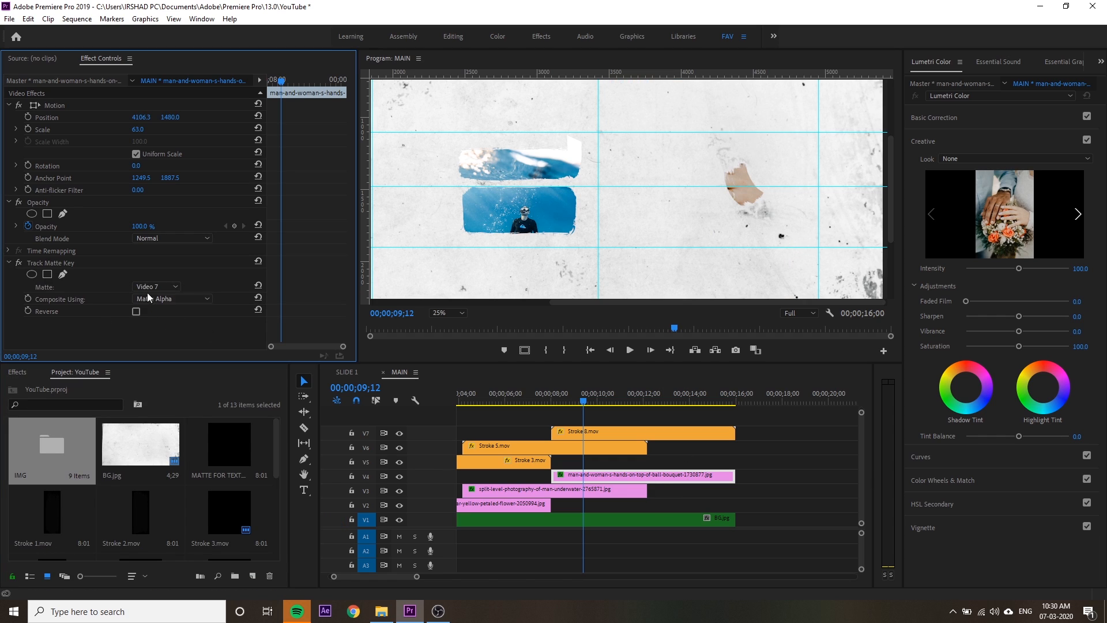
pyautogui.click(173, 298)
pyautogui.click(155, 312)
# - Enlarge and reposition the Stroke 8.mov matte on V7 to reveal the hands and bouquet
pyautogui.click(621, 438)
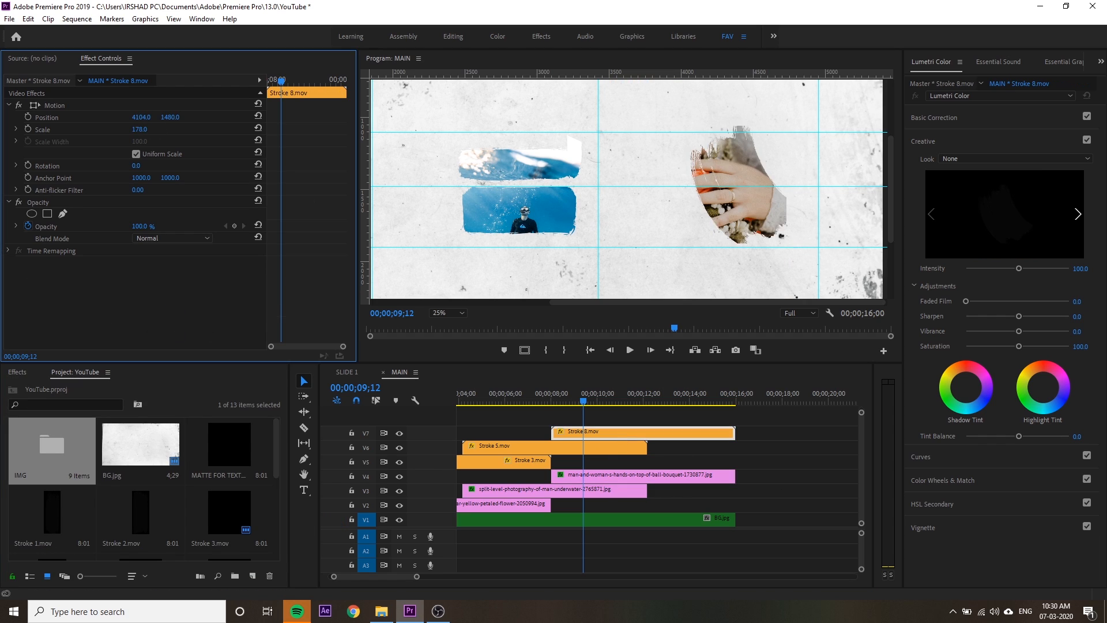
pyautogui.moveTo(142, 117); pyautogui.dragTo(138, 117)
pyautogui.moveTo(140, 129); pyautogui.dragTo(183, 129)
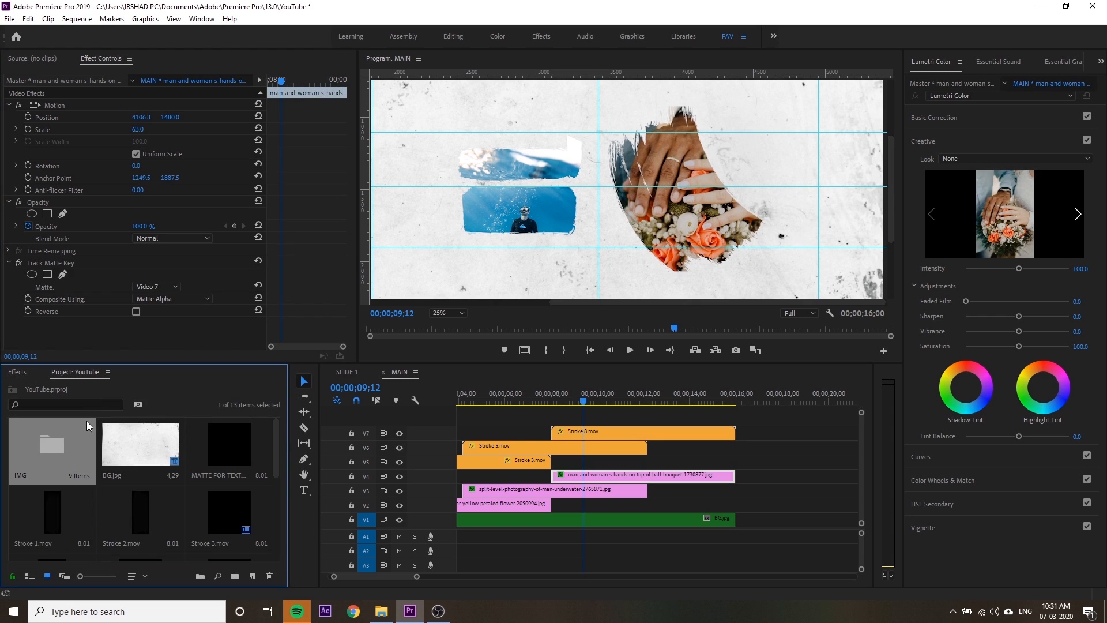
# - Replace the hands photo on V4 with the woman-holding-newspaper photo from the IMG bin, keeping its effects
pyautogui.doubleClick(87, 421)
pyautogui.moveTo(302, 254); pyautogui.dragTo(682, 478)
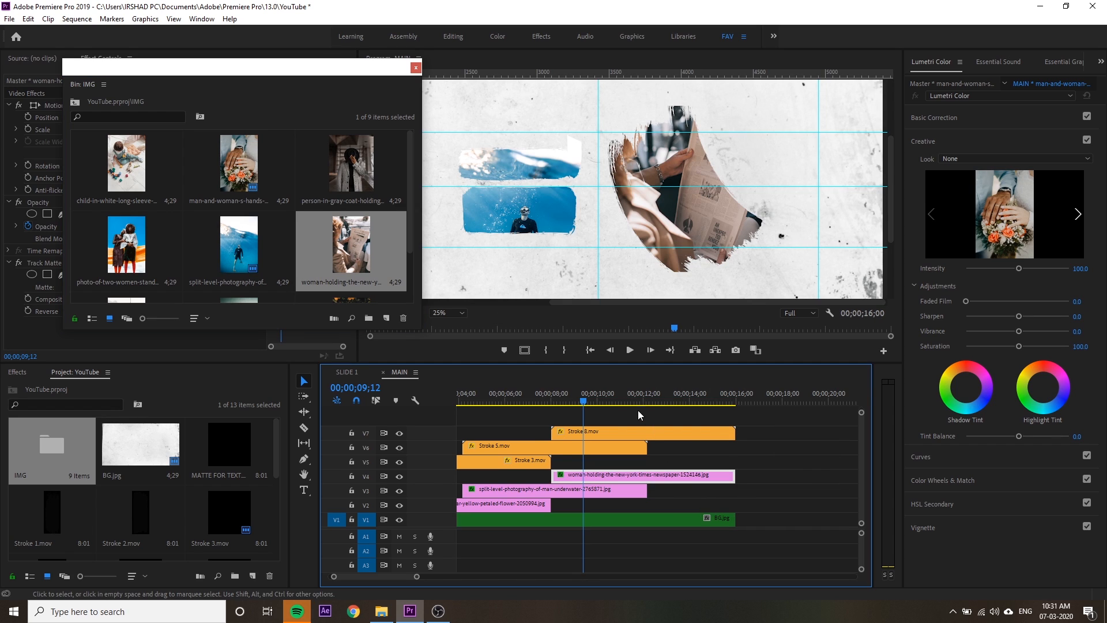
pyautogui.click(415, 68)
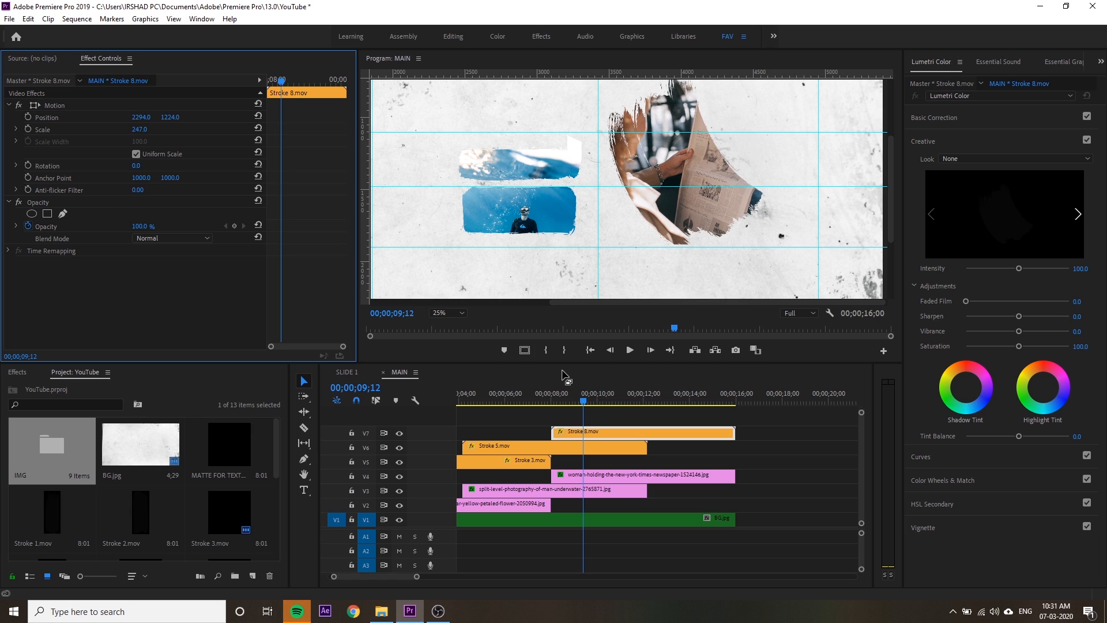
# - With the playhead at 00;00;05;19, replace the underwater photo on V3 with the woman-in-black-hat photo, keeping its effects
pyautogui.scroll(4, 562, 375)
pyautogui.click(587, 385)
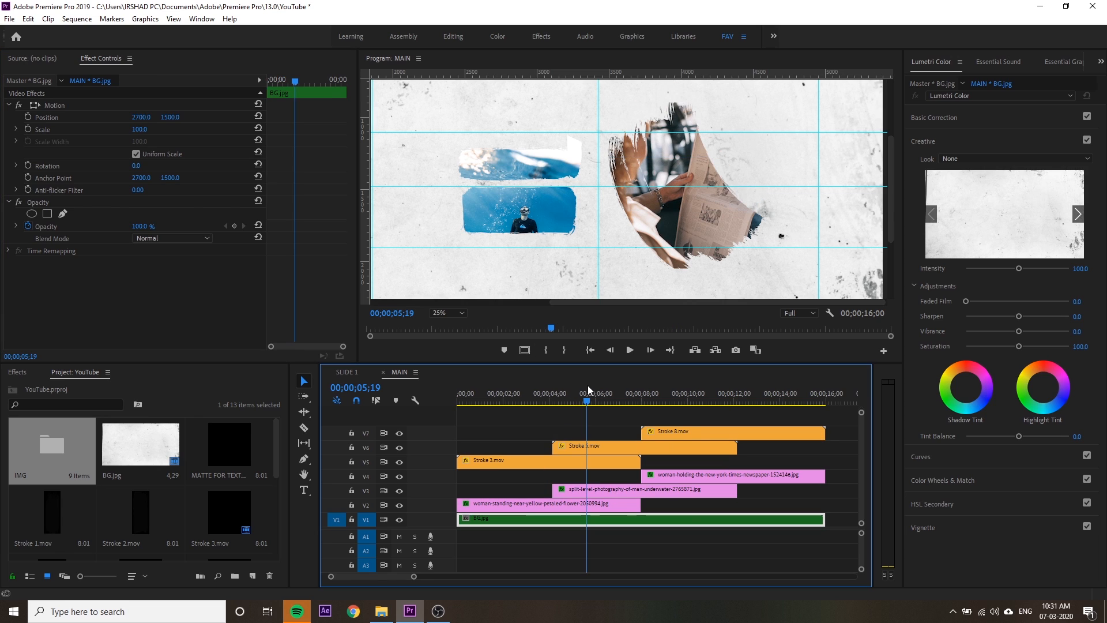
pyautogui.click(600, 492)
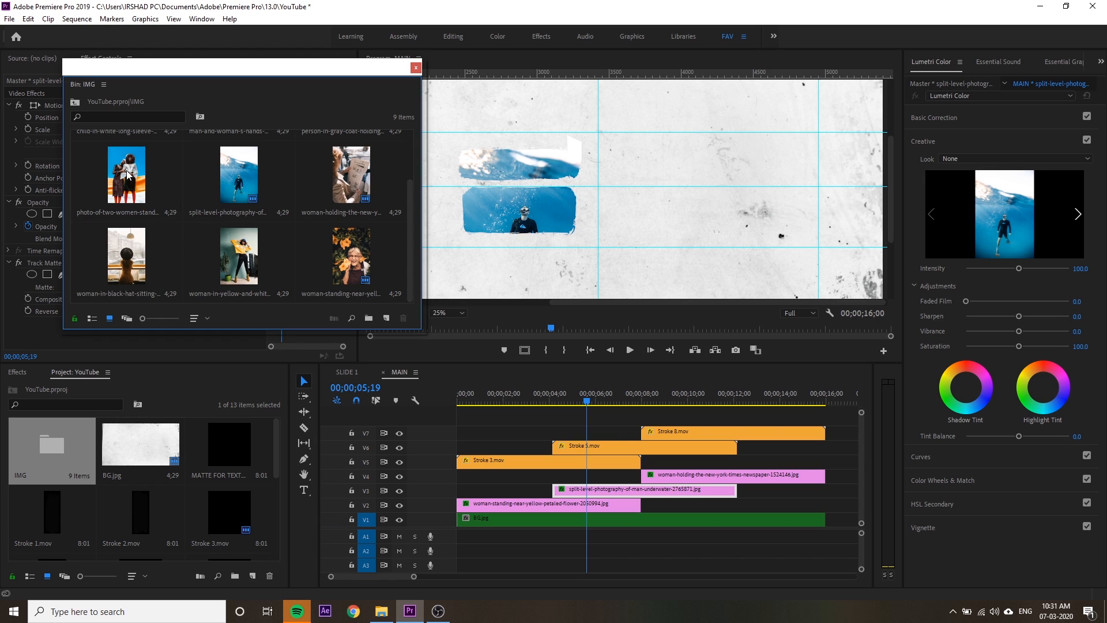
pyautogui.moveTo(127, 253); pyautogui.dragTo(583, 491)
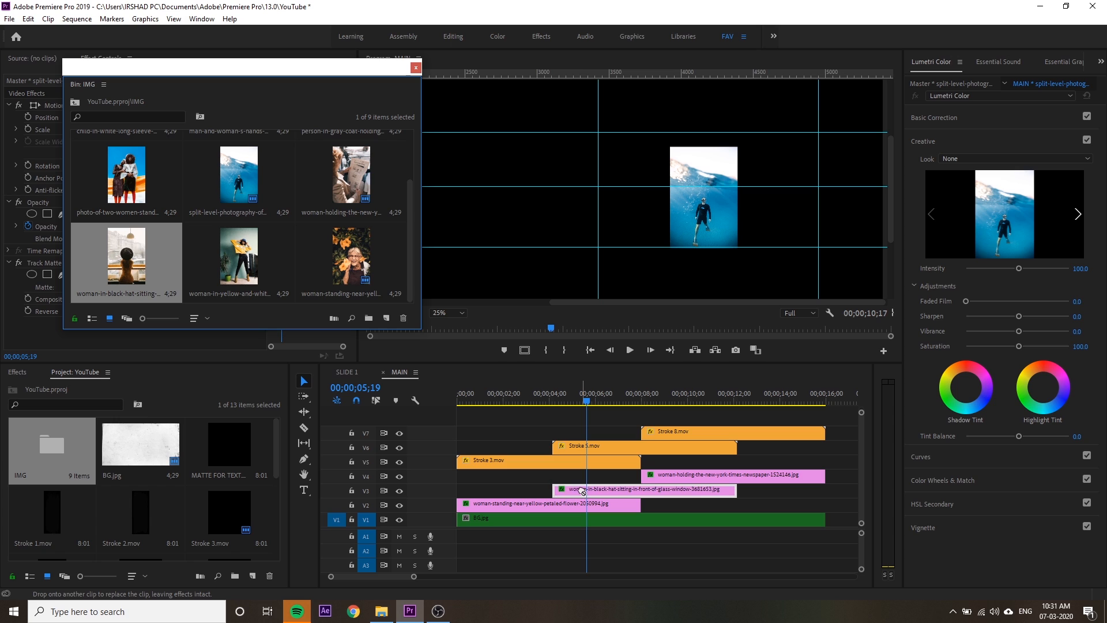
# - Undo the black-hat photo replacement, replace the underwater photo on V3 with the child-in-white-long-sleeve photo keeping its effects, and review the full MAIN frame
pyautogui.moveTo(584, 398); pyautogui.dragTo(619, 394)
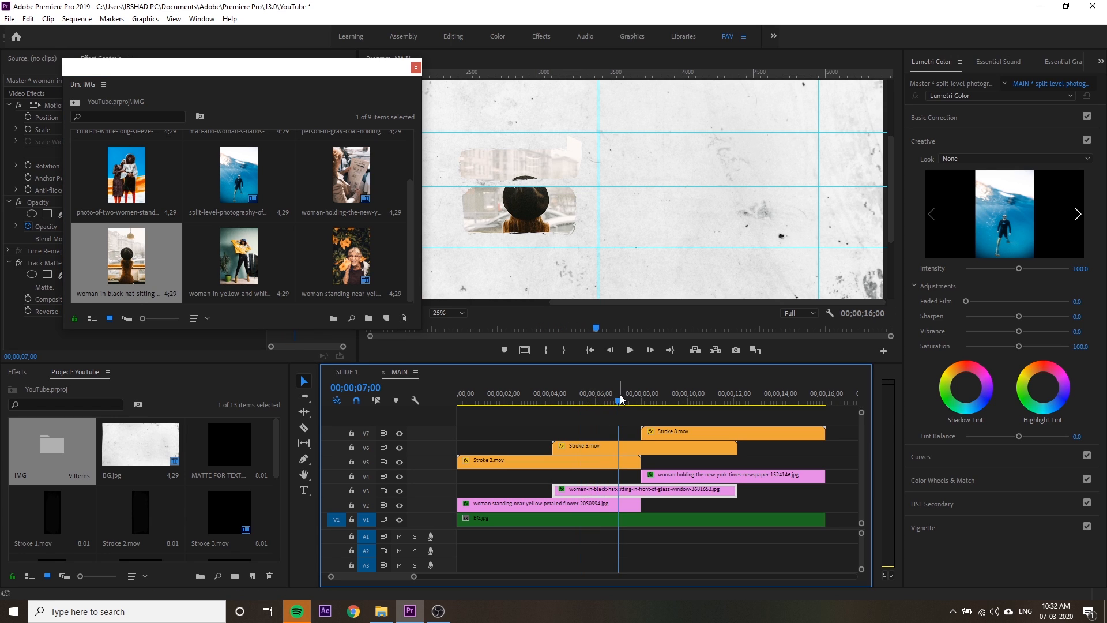
pyautogui.hotkey('ctrl', 'z')
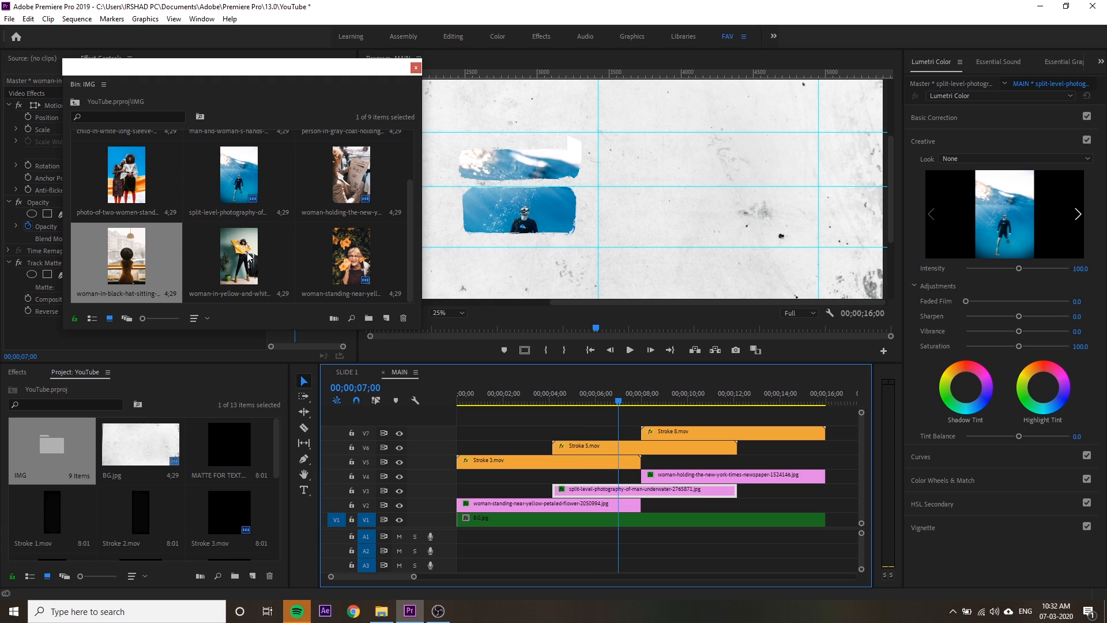
pyautogui.scroll(1, 246, 257)
pyautogui.moveTo(132, 174); pyautogui.dragTo(590, 491)
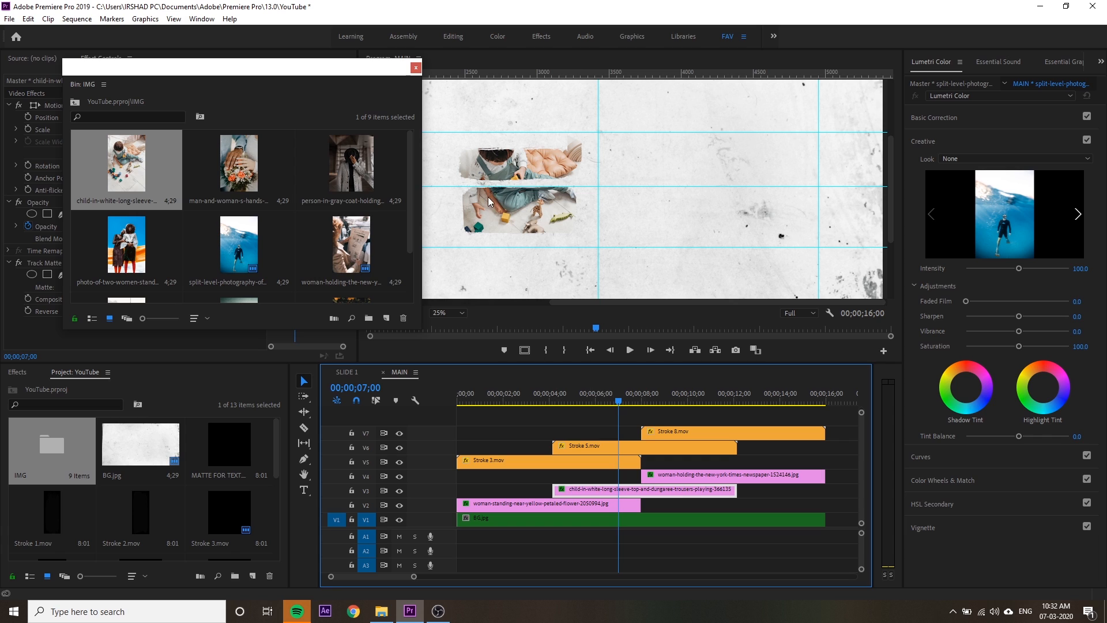
pyautogui.click(415, 68)
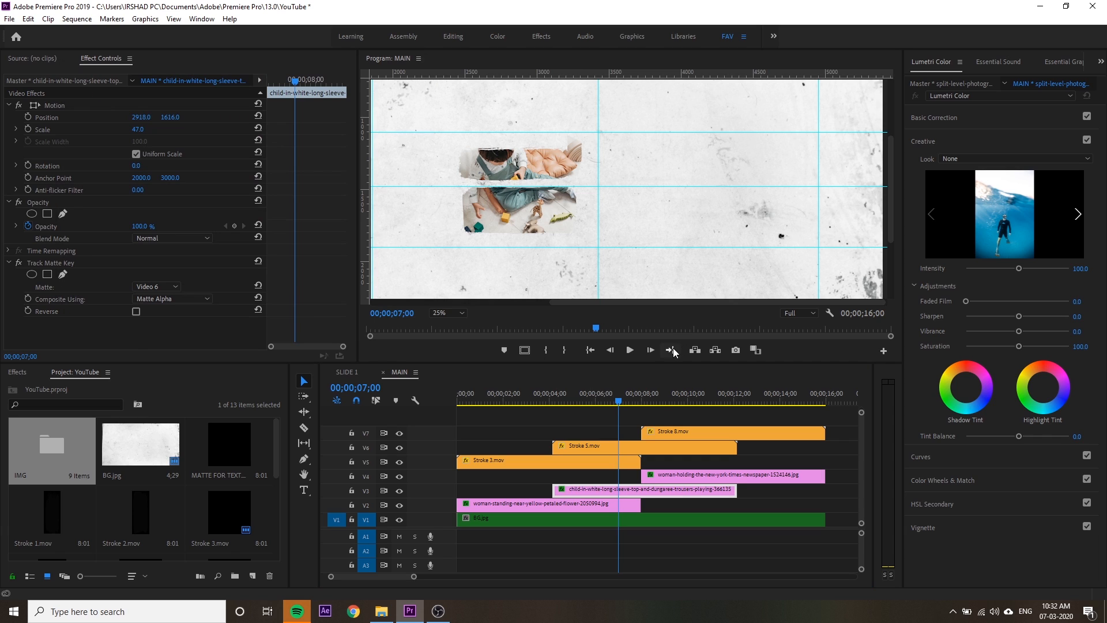
pyautogui.moveTo(633, 402); pyautogui.dragTo(596, 402)
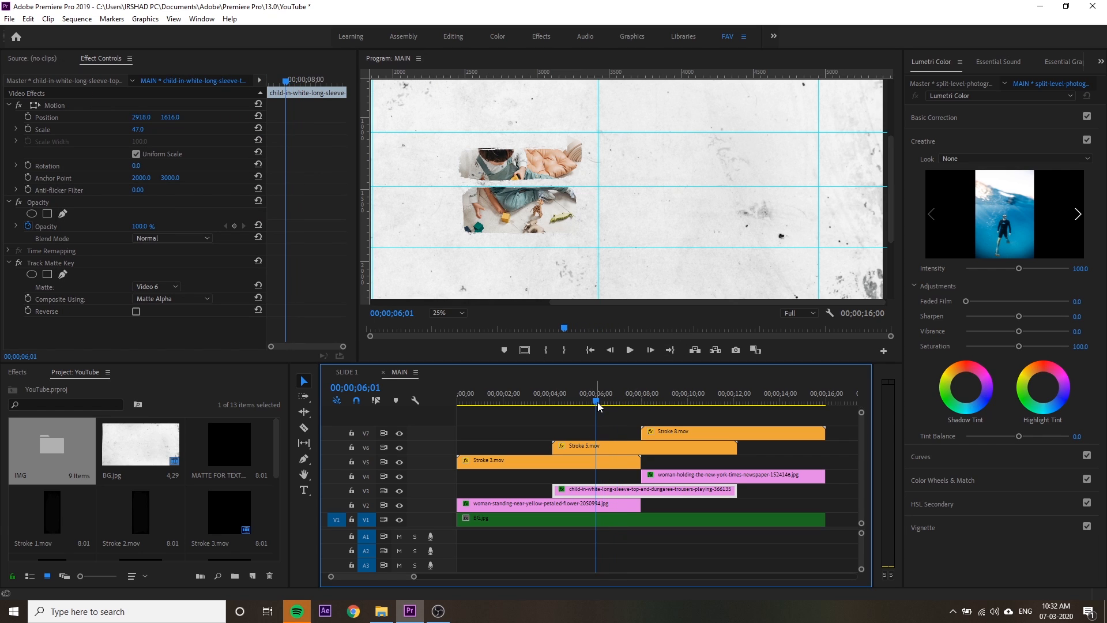
pyautogui.click(445, 313)
pyautogui.click(444, 327)
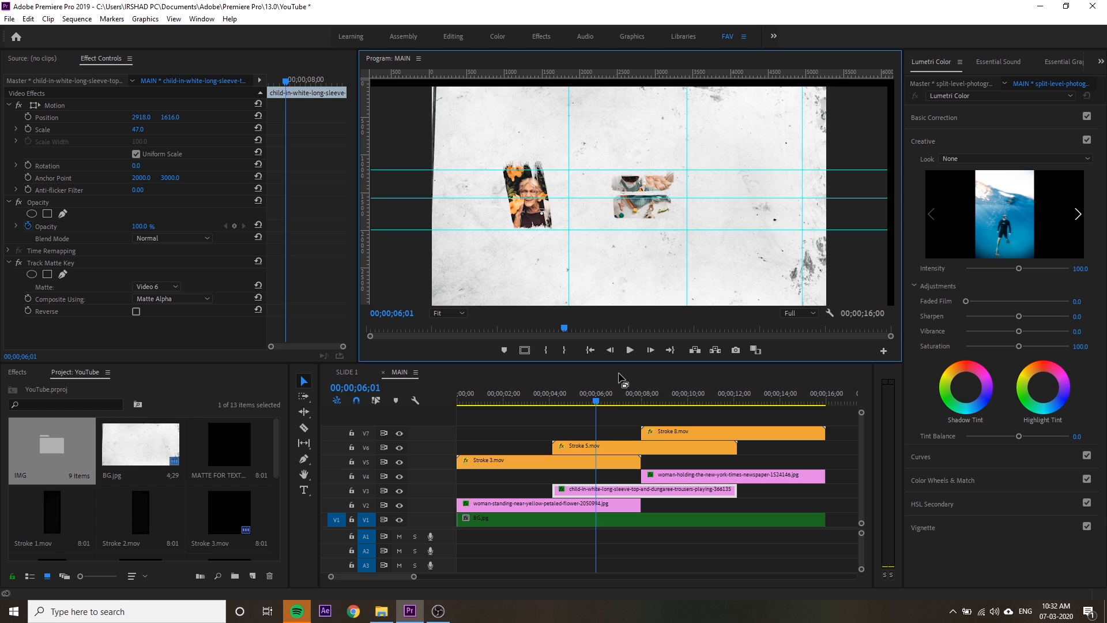
pyautogui.moveTo(612, 402); pyautogui.dragTo(750, 415)
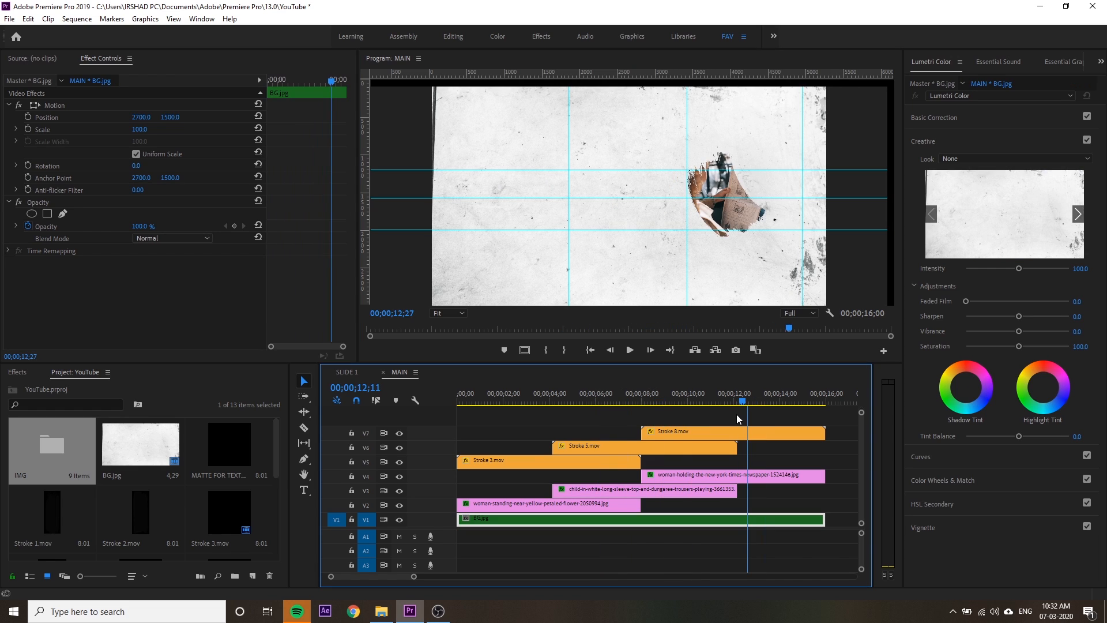
pyautogui.press('Home')
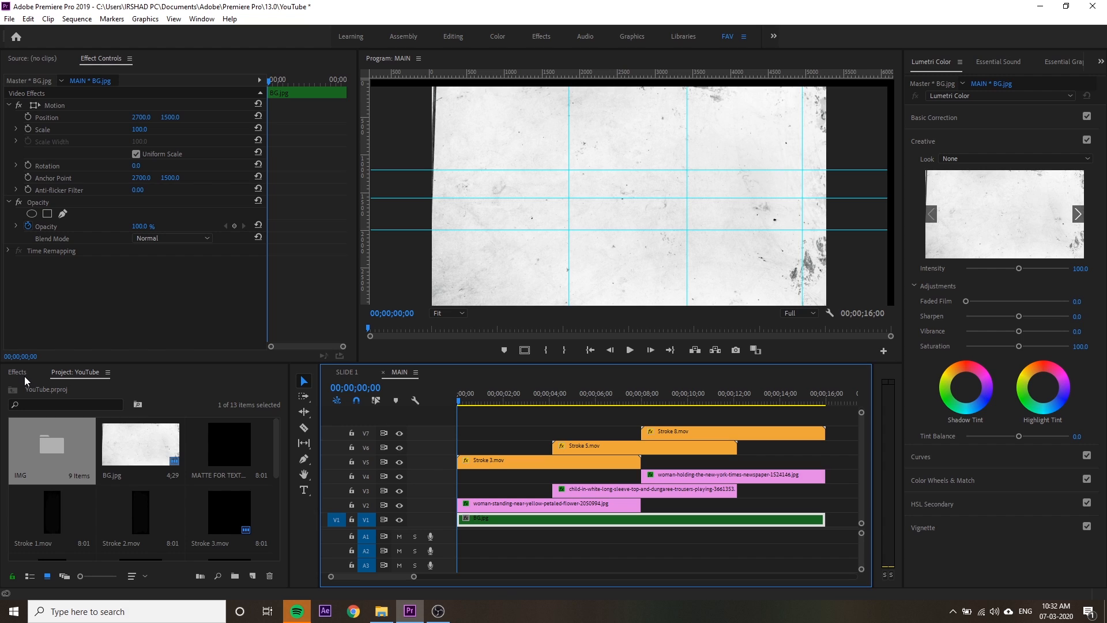
# - In SLIDE 1, set the nested MAIN clip's Position to 3242, 556 to frame the woman with yellow flowers
pyautogui.click(346, 372)
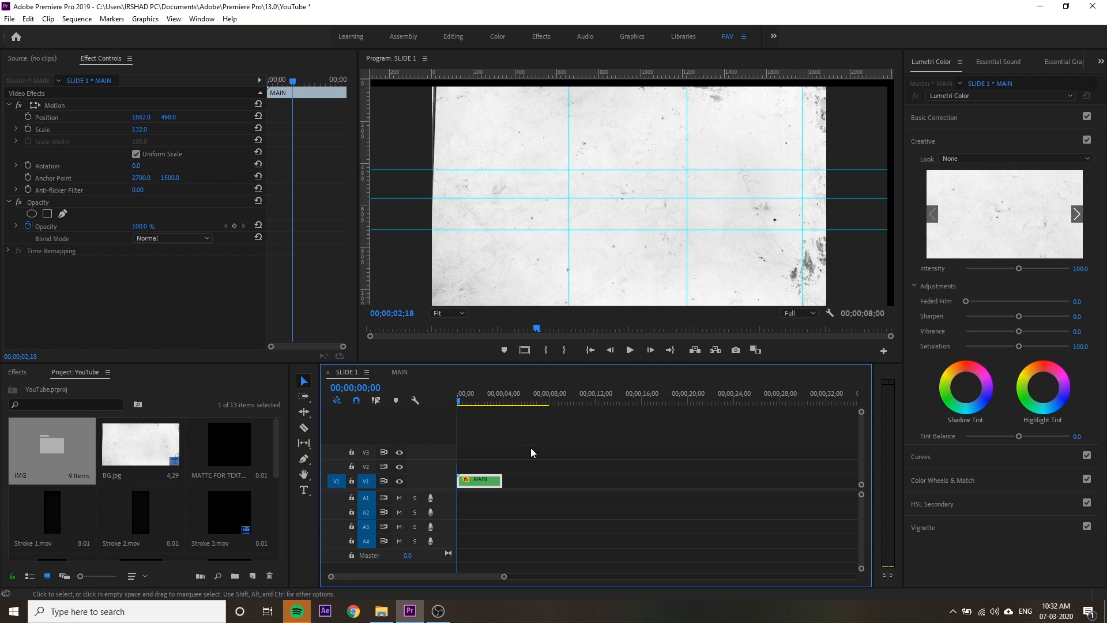
pyautogui.press('\\')
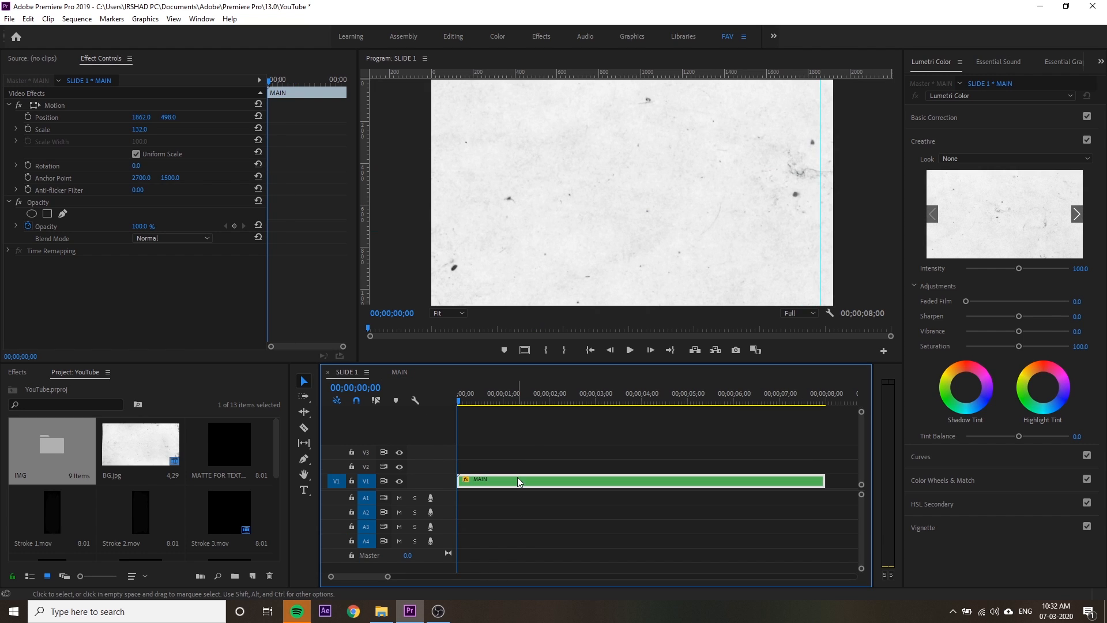
pyautogui.click(472, 403)
pyautogui.moveTo(472, 405); pyautogui.dragTo(531, 416)
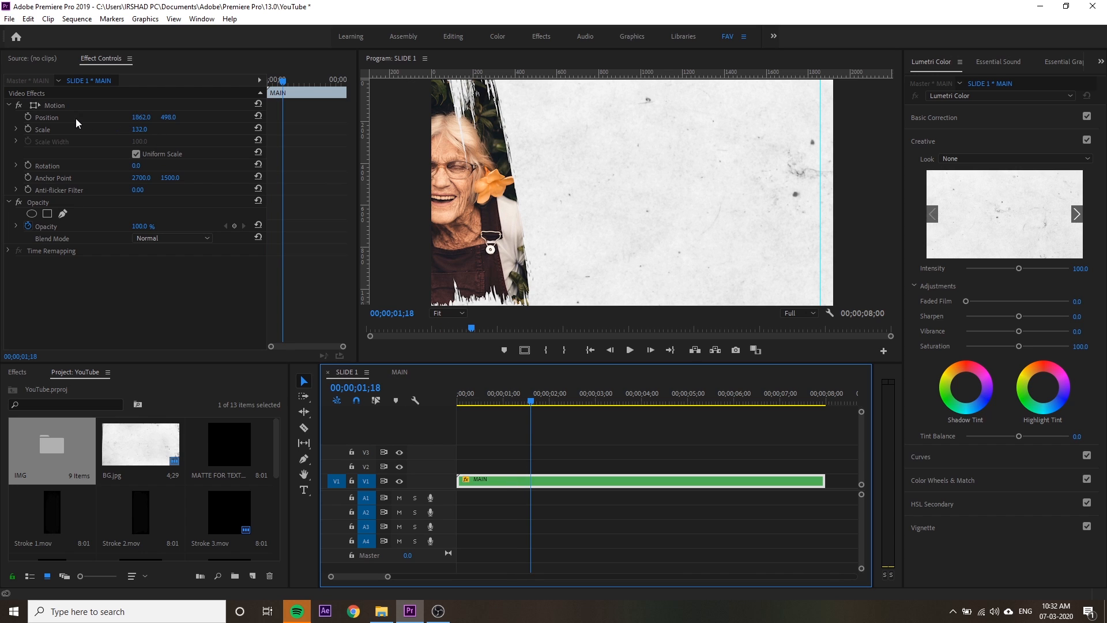
pyautogui.moveTo(141, 117); pyautogui.dragTo(216, 117)
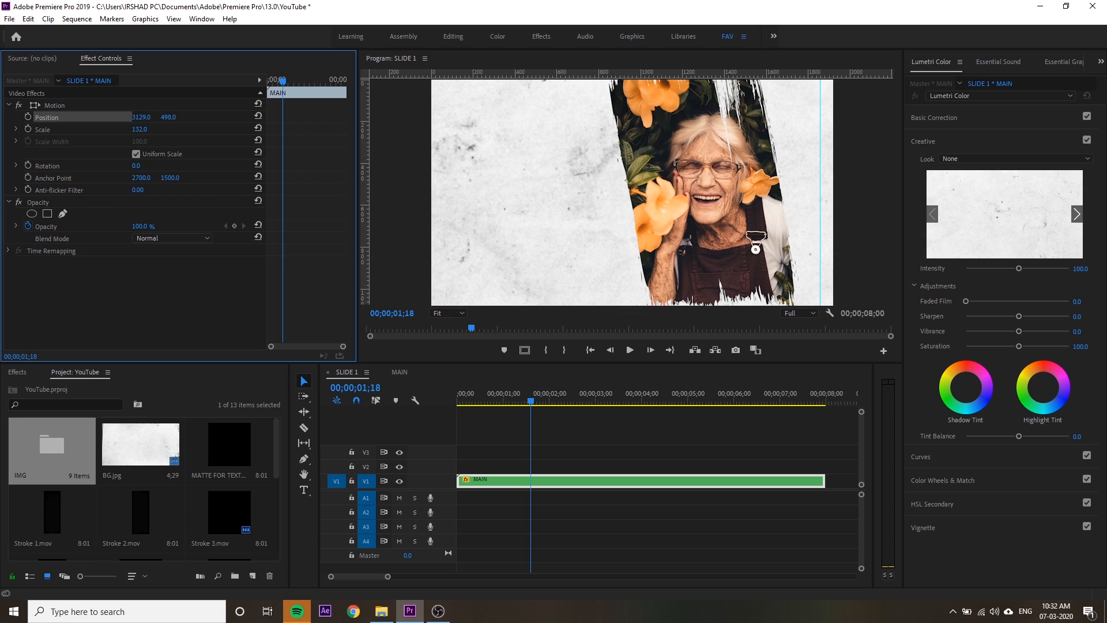
pyautogui.moveTo(141, 117); pyautogui.dragTo(201, 117)
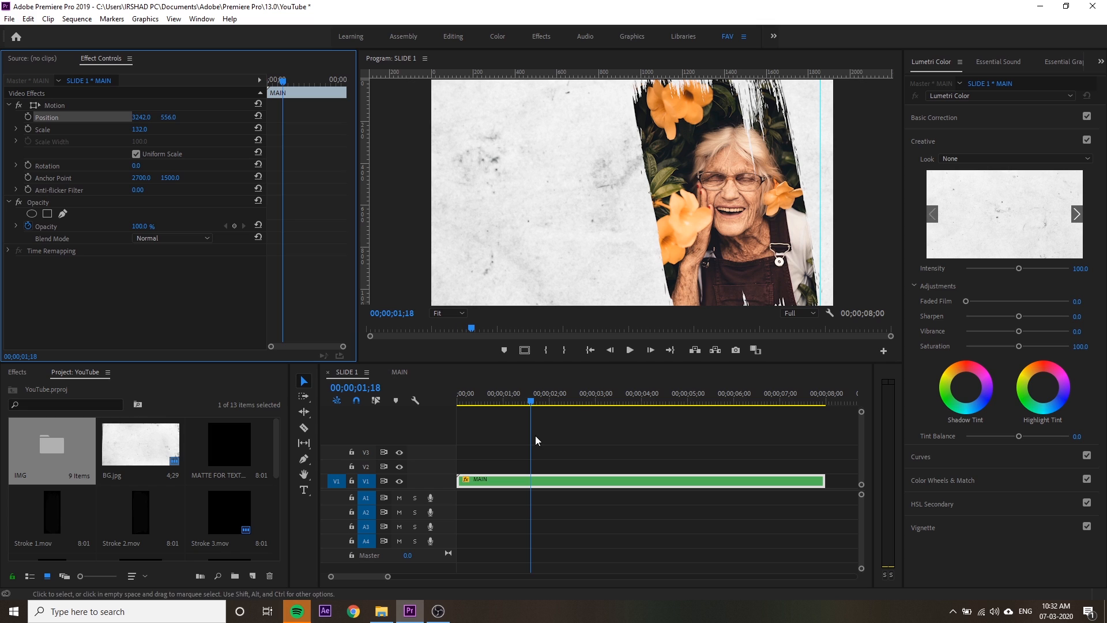
# - Keyframe the nested MAIN clip's Position in SLIDE 1 from 3242, 556 near its start to 588, 556 at the child photo
pyautogui.doubleClick(540, 481)
pyautogui.press('Left')
pyautogui.press('Left')
pyautogui.press('Left')
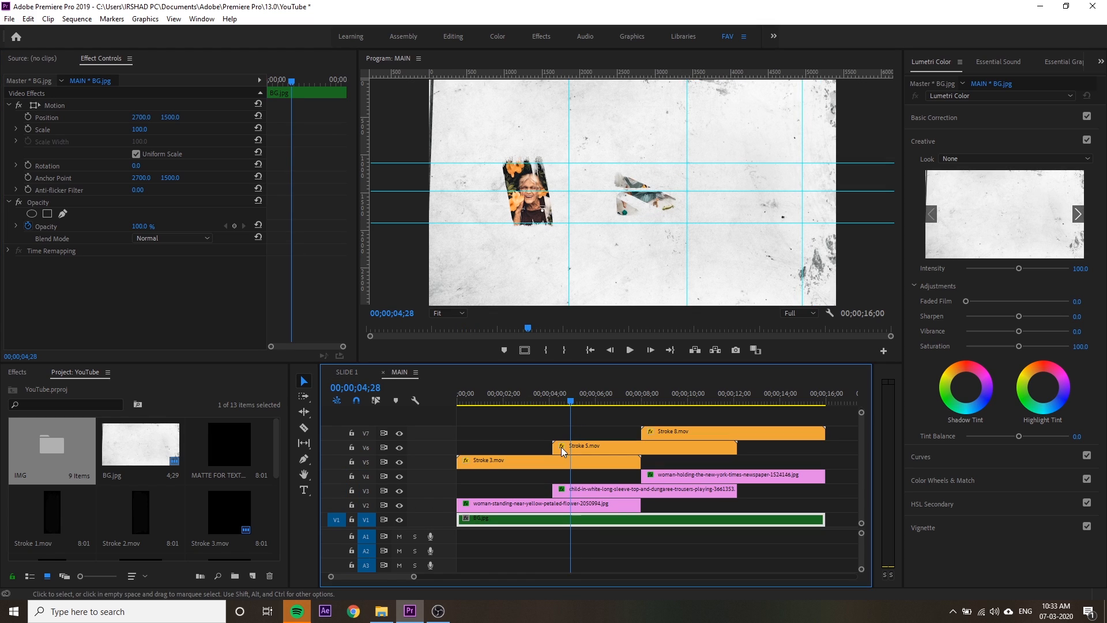
pyautogui.click(349, 373)
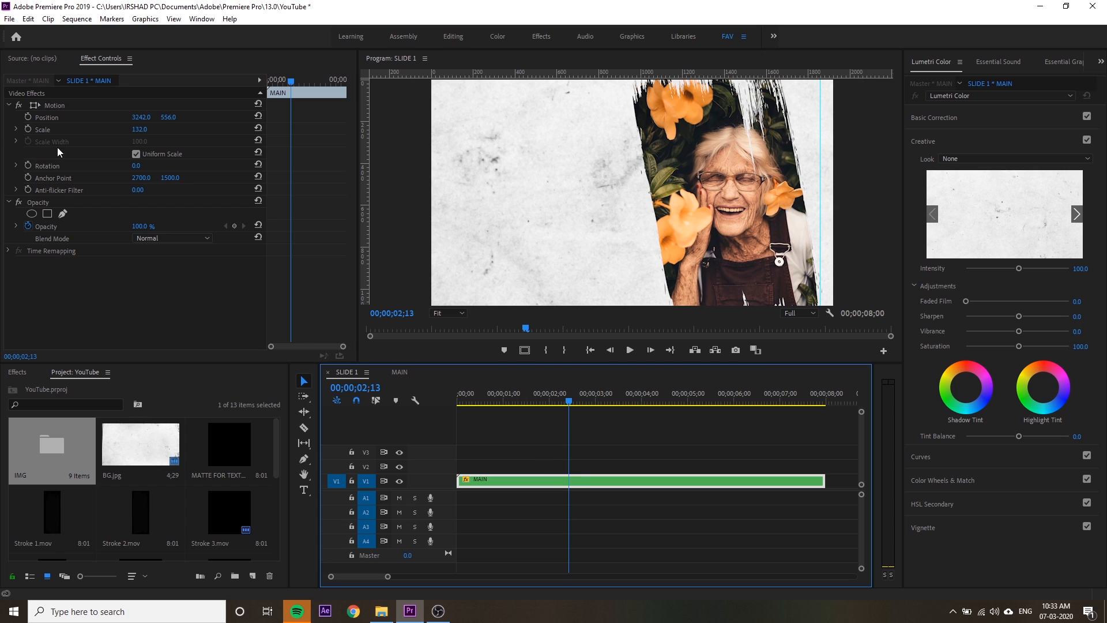
pyautogui.click(28, 117)
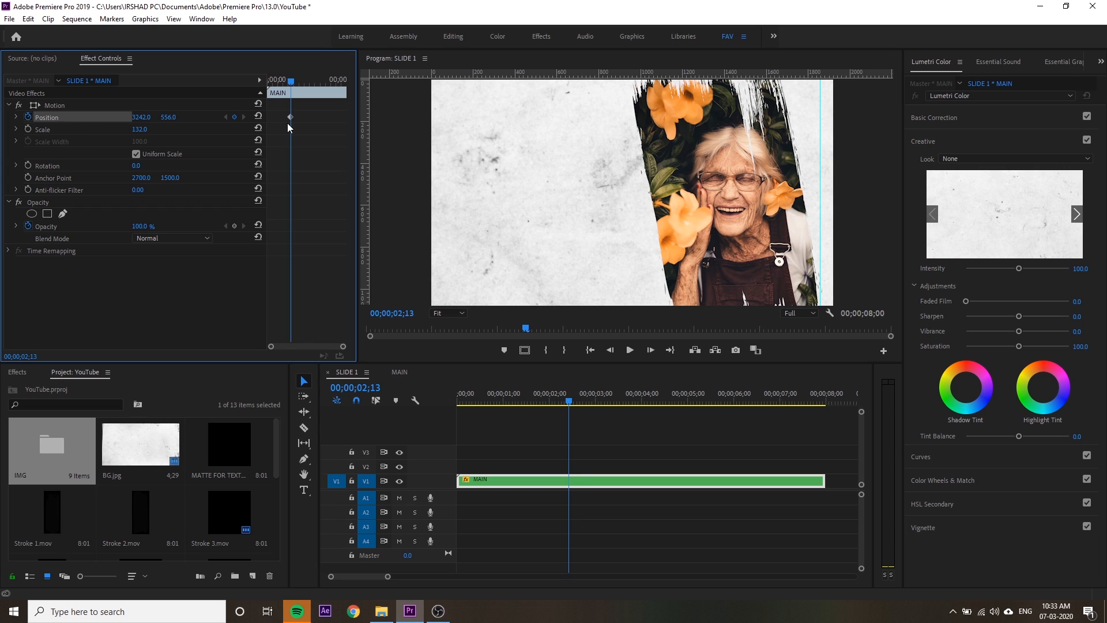
pyautogui.moveTo(288, 119); pyautogui.dragTo(272, 122)
pyautogui.moveTo(144, 118); pyautogui.dragTo(6, 119)
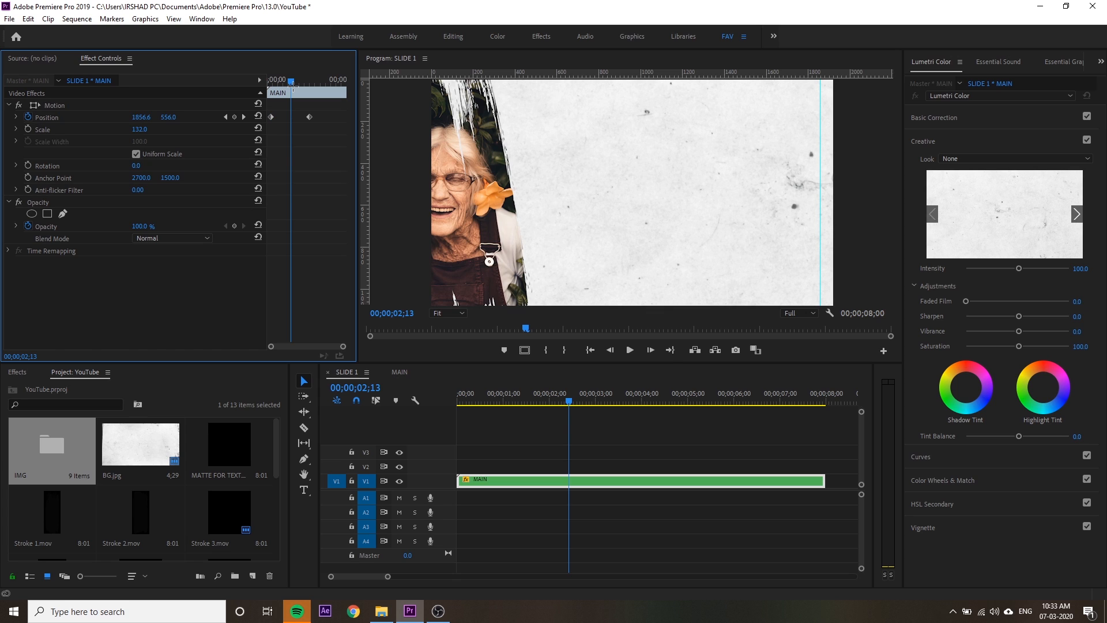
pyautogui.click(696, 400)
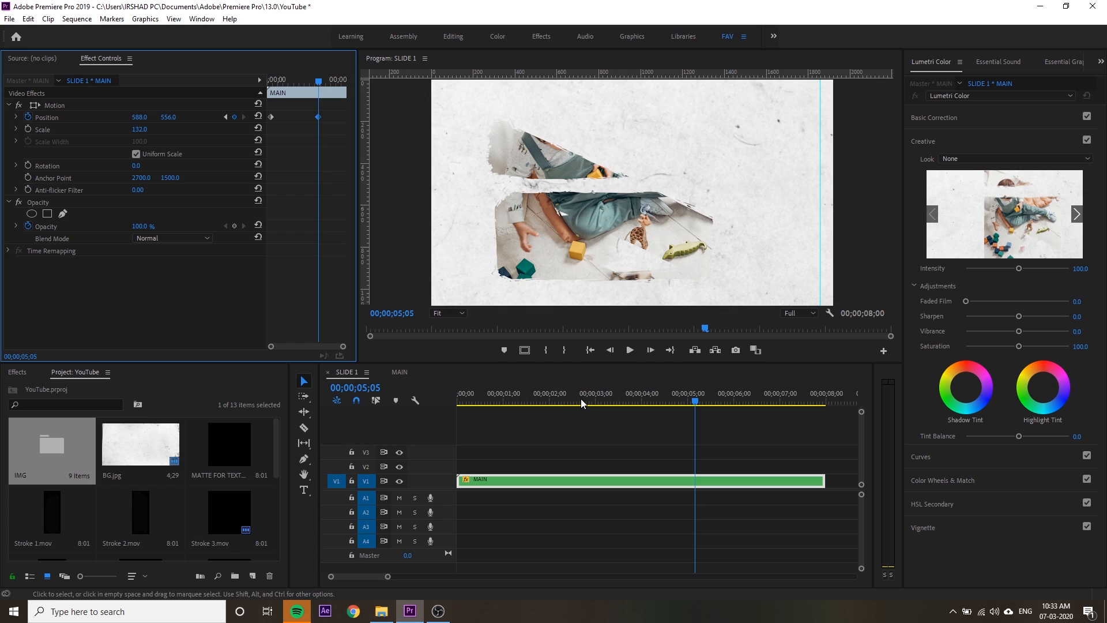
# - In MAIN, move Stroke 5.mov on V6 and the child photo on V3 together earlier, to start at about 3 seconds
pyautogui.click(558, 403)
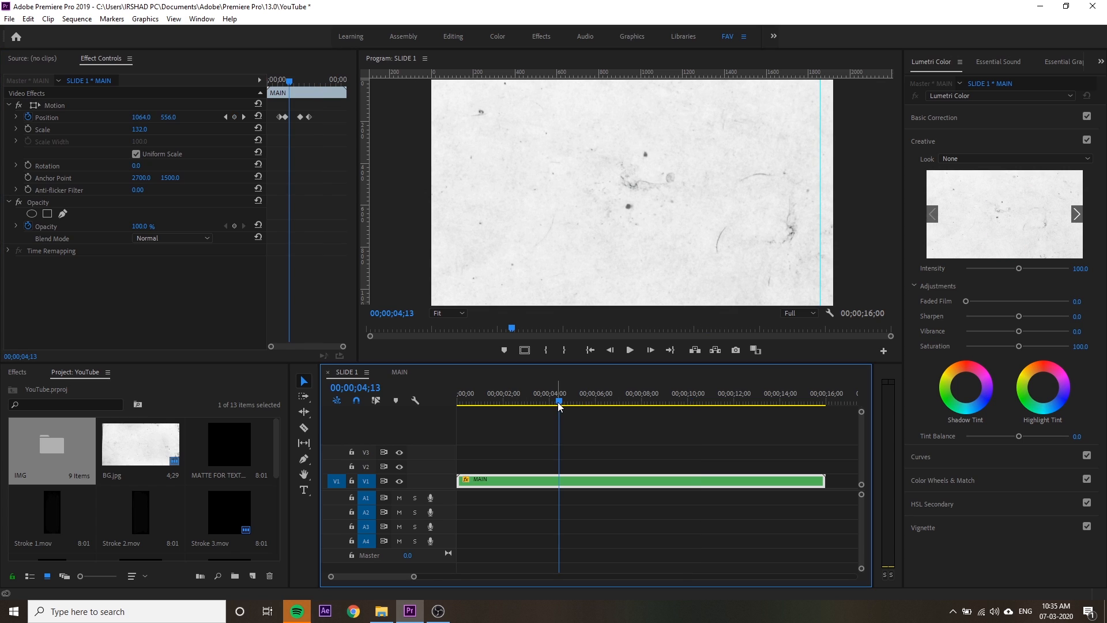
pyautogui.click(297, 166)
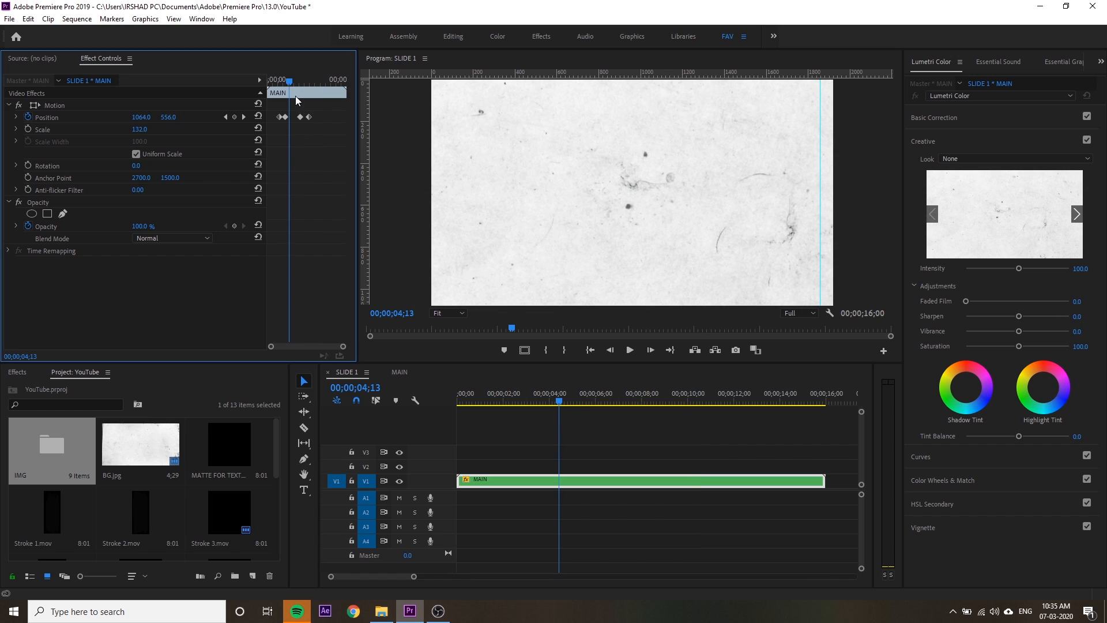
pyautogui.moveTo(288, 80); pyautogui.dragTo(291, 84)
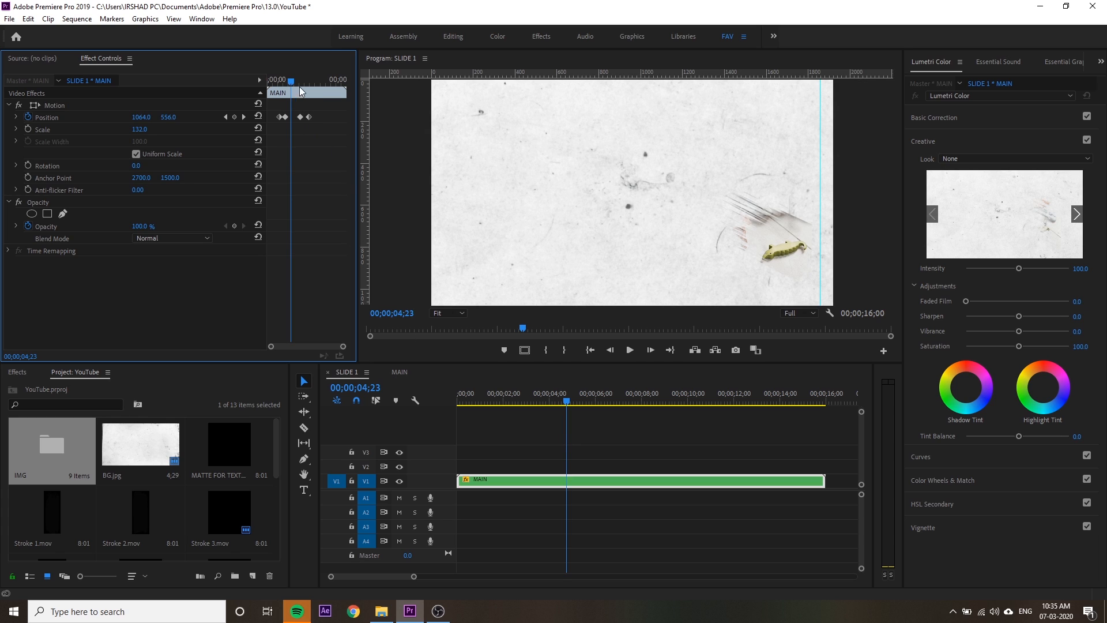
pyautogui.click(226, 117)
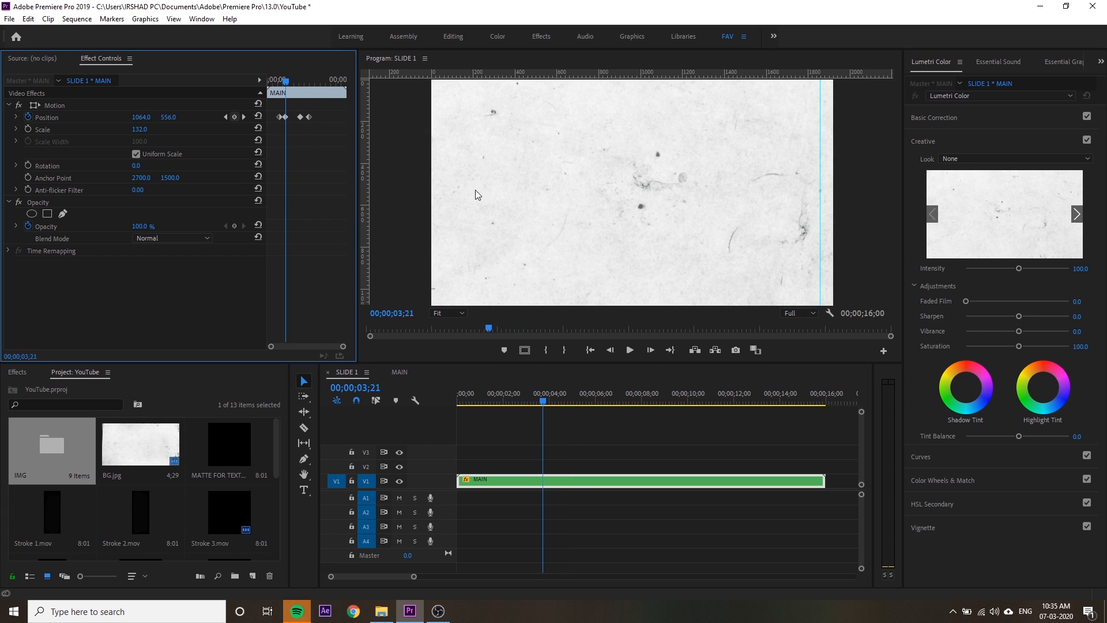
pyautogui.click(404, 373)
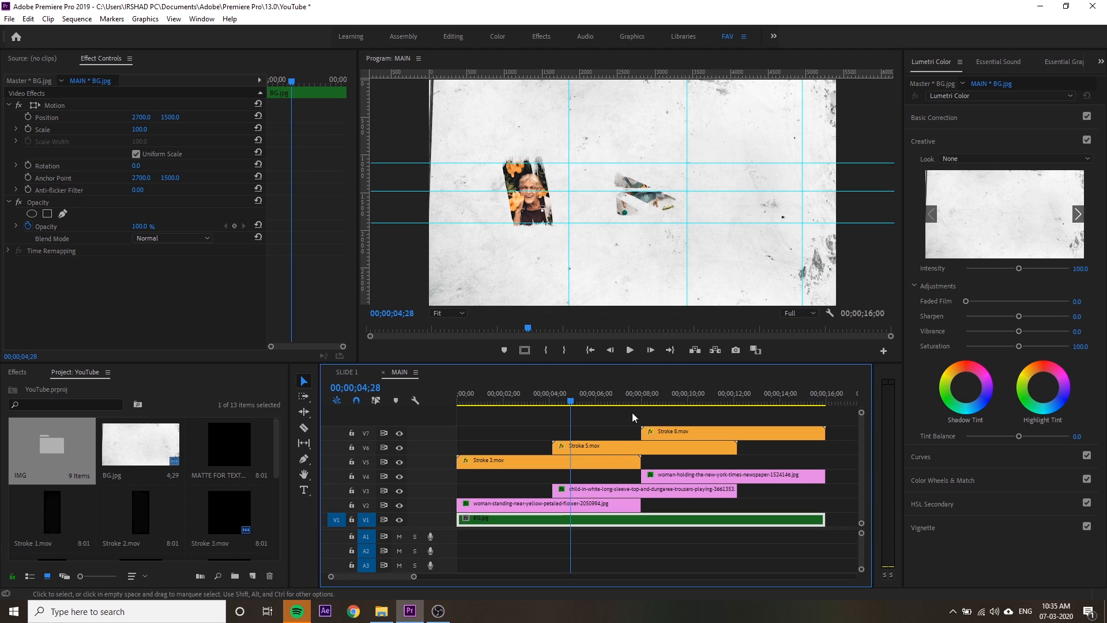
pyautogui.click(605, 444)
pyautogui.click(679, 431)
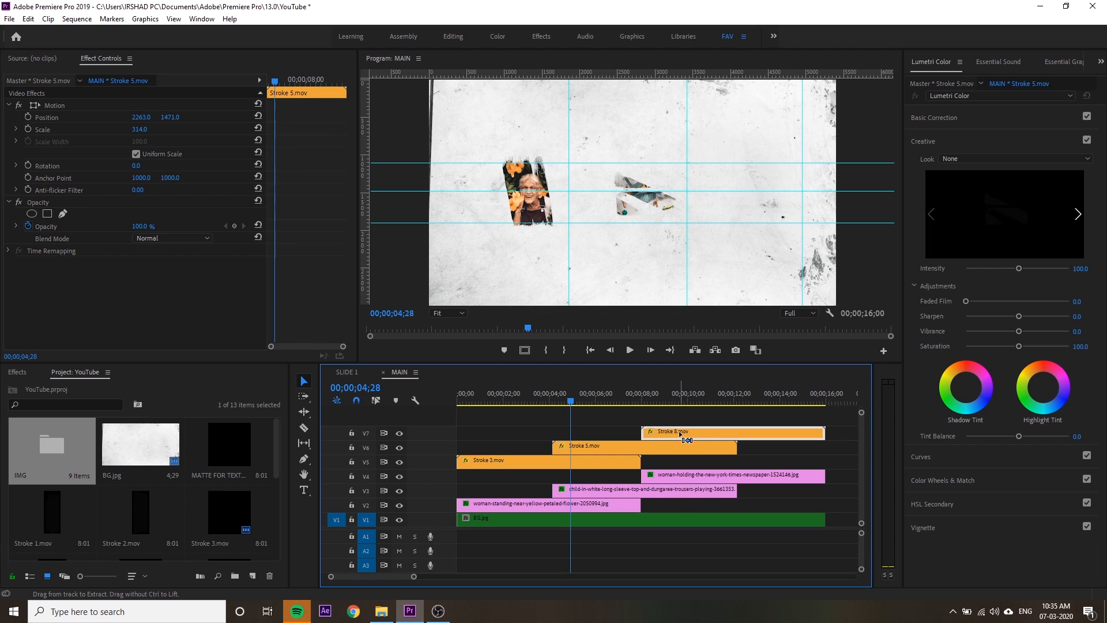
pyautogui.click(595, 489)
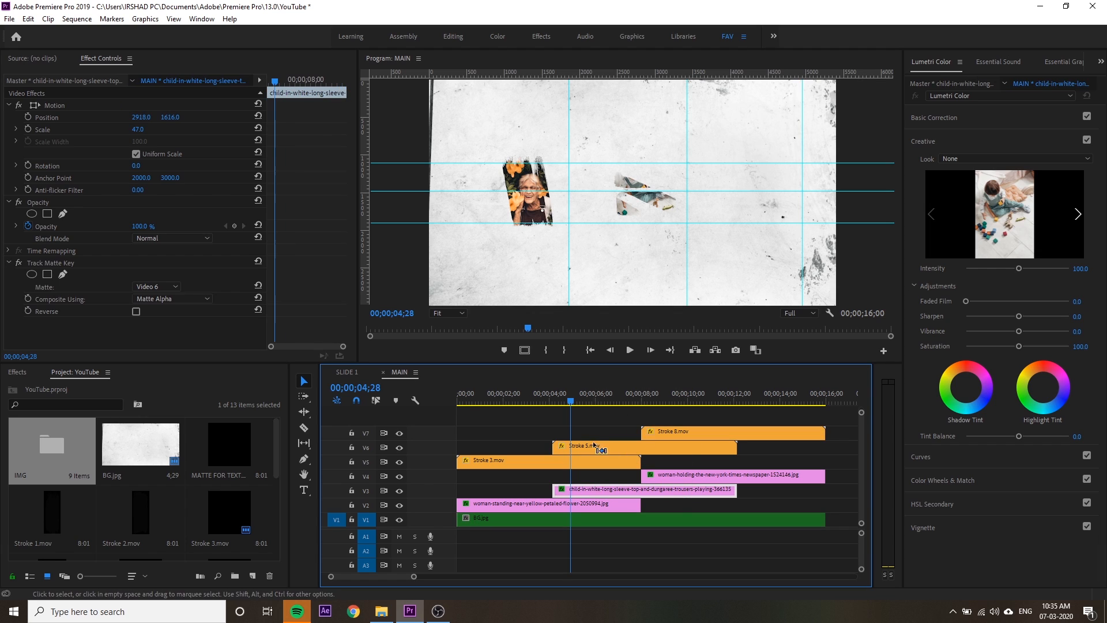
pyautogui.click(592, 447)
pyautogui.keyDown('shift'); pyautogui.click(590, 494); pyautogui.keyUp('shift')
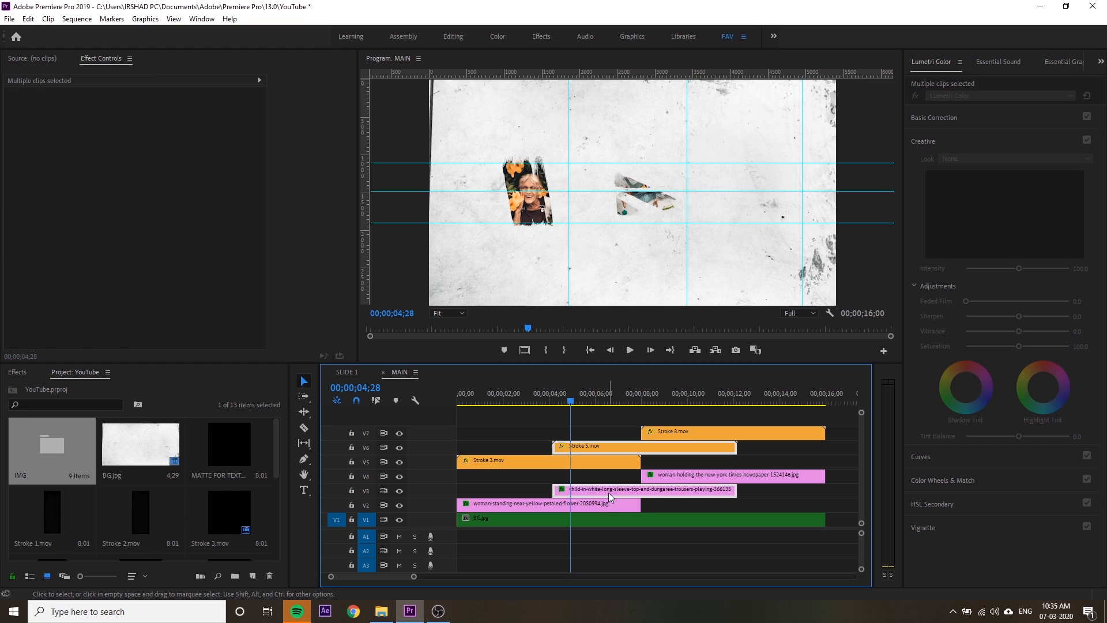
pyautogui.moveTo(608, 493); pyautogui.dragTo(584, 494)
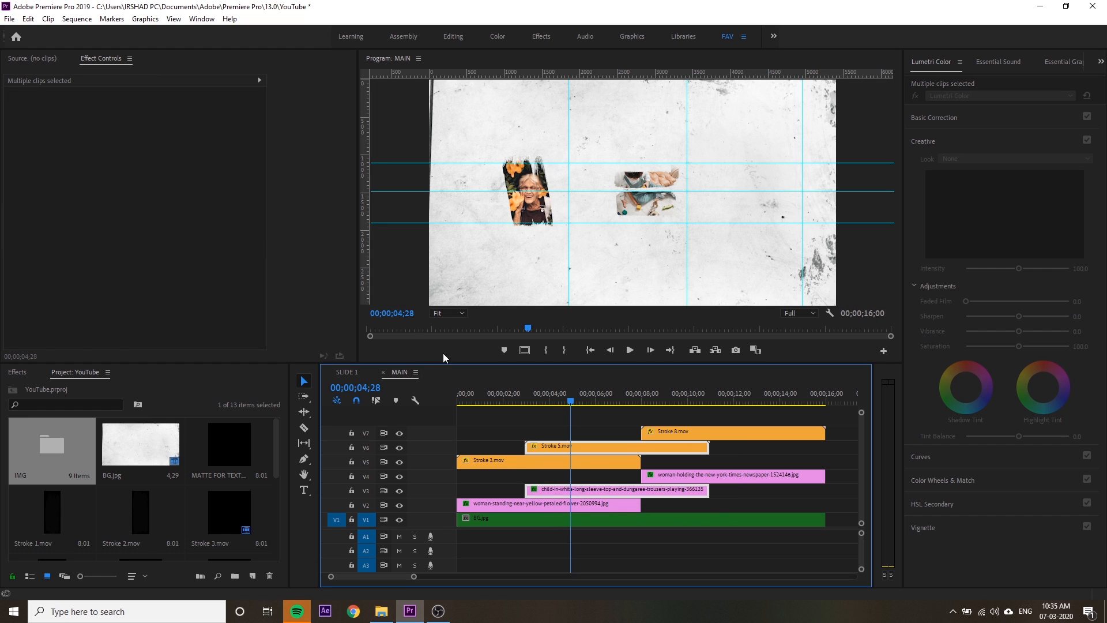
# - Check the reveal timing in SLIDE 1 and shift the child photo and its Stroke 5.mov matte slightly earlier again in MAIN
pyautogui.click(348, 372)
pyautogui.moveTo(560, 401)
pyautogui.mouseDown()
pyautogui.moveTo(534, 400)
pyautogui.moveTo(548, 410)
pyautogui.mouseUp()
pyautogui.click(400, 372)
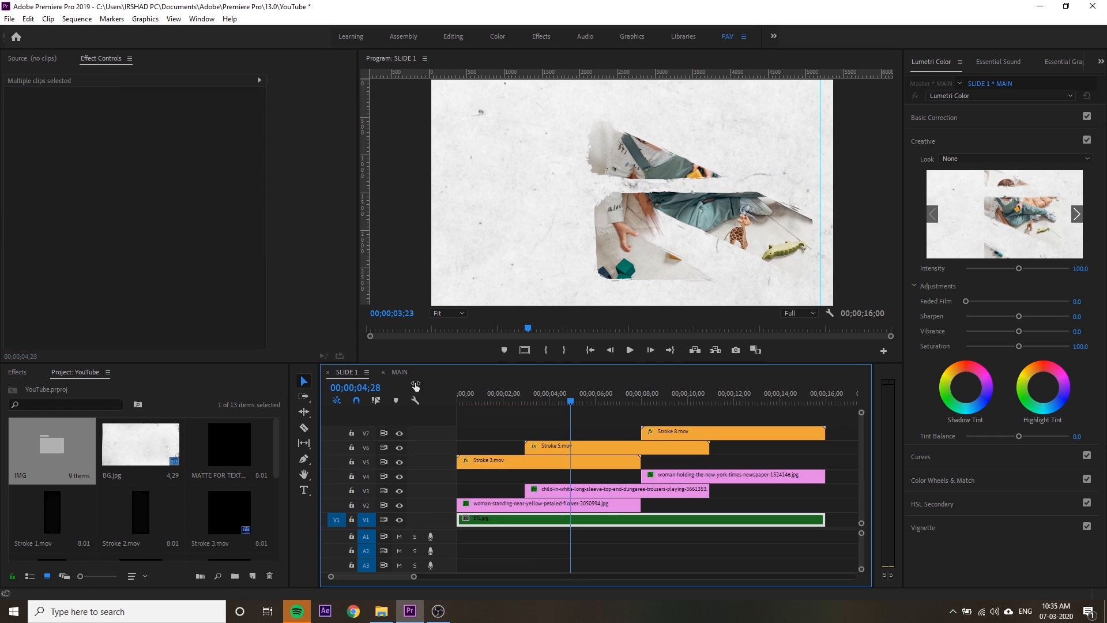
pyautogui.keyDown('shift'); pyautogui.click(562, 490); pyautogui.keyUp('shift')
pyautogui.moveTo(580, 490); pyautogui.dragTo(571, 490)
pyautogui.click(347, 372)
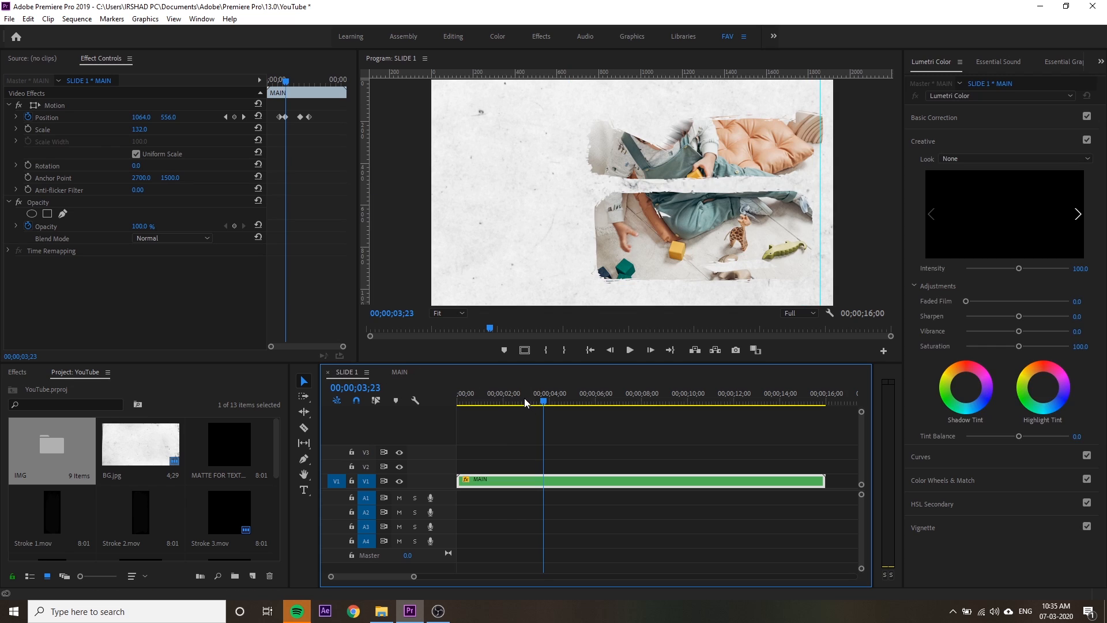
# - Play through SLIDE 1 and move the nested MAIN clip's last Position keyframe earlier, to about 00;00;07;19
pyautogui.press('space')
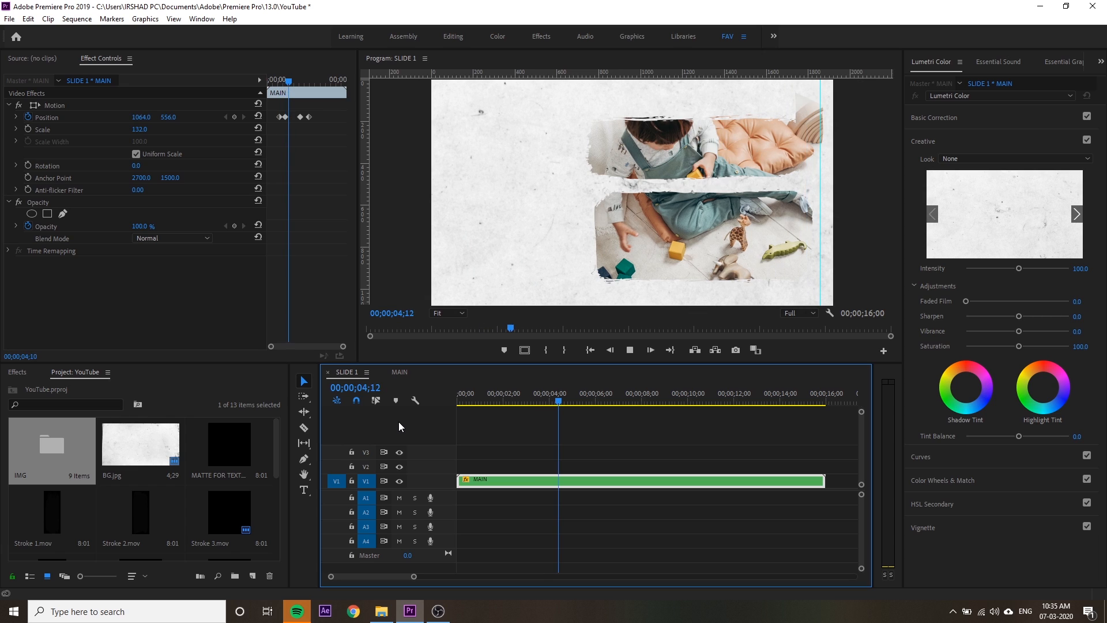
pyautogui.press('space')
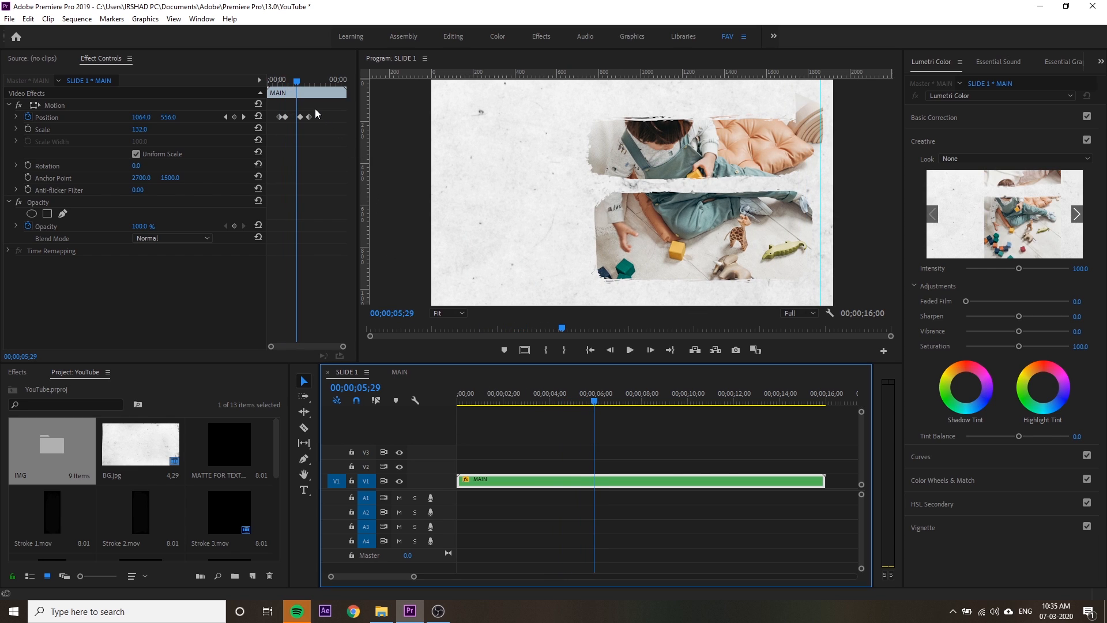
pyautogui.press('space')
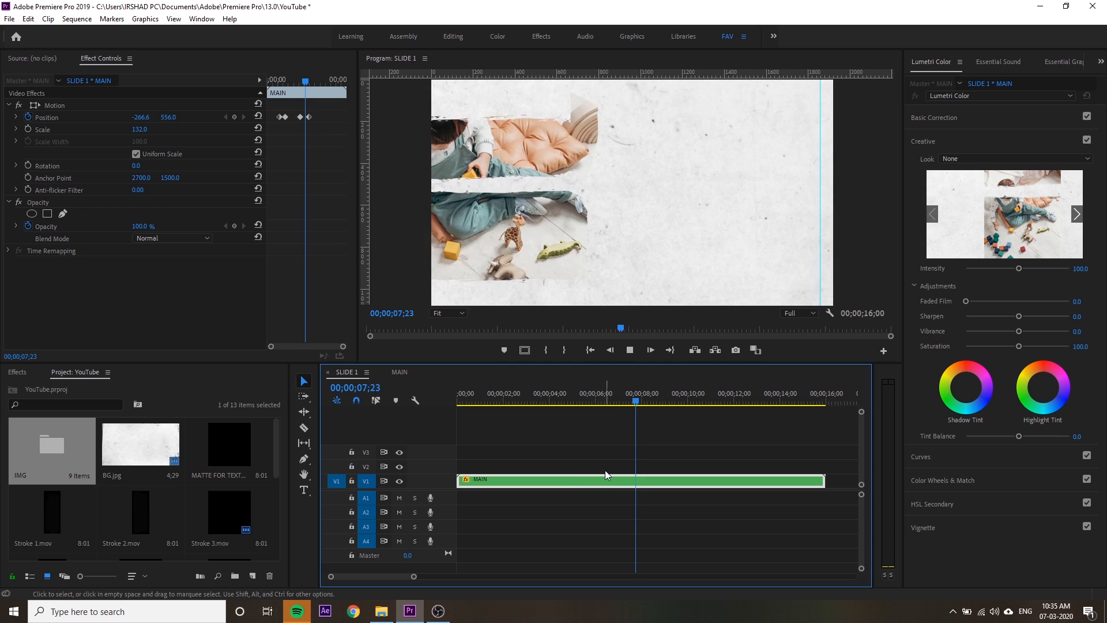
pyautogui.press('space')
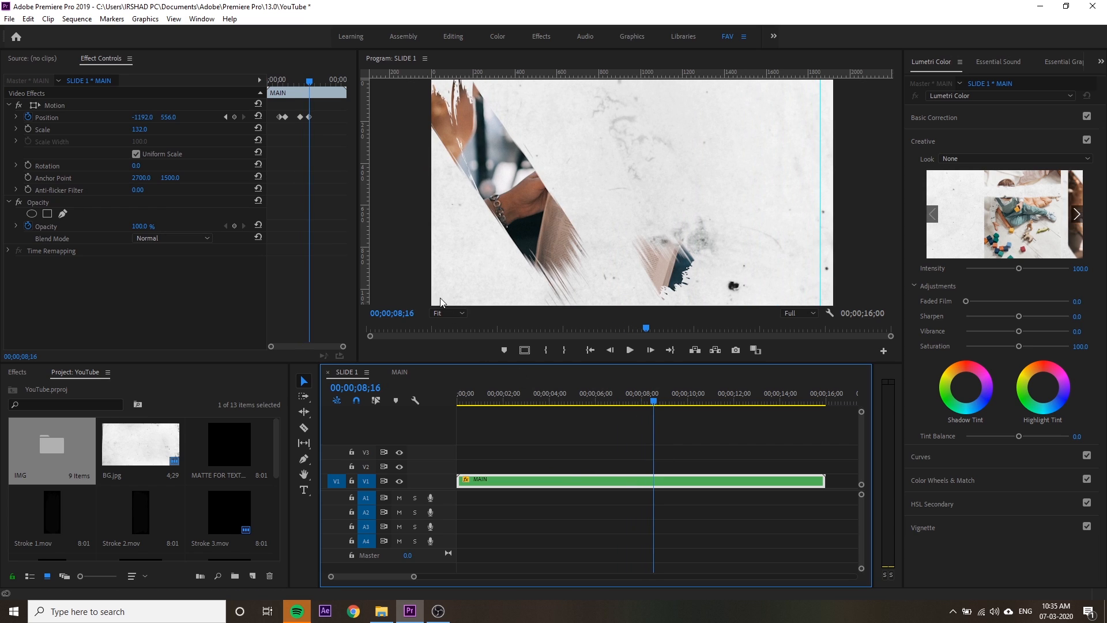
pyautogui.moveTo(309, 116); pyautogui.dragTo(305, 120)
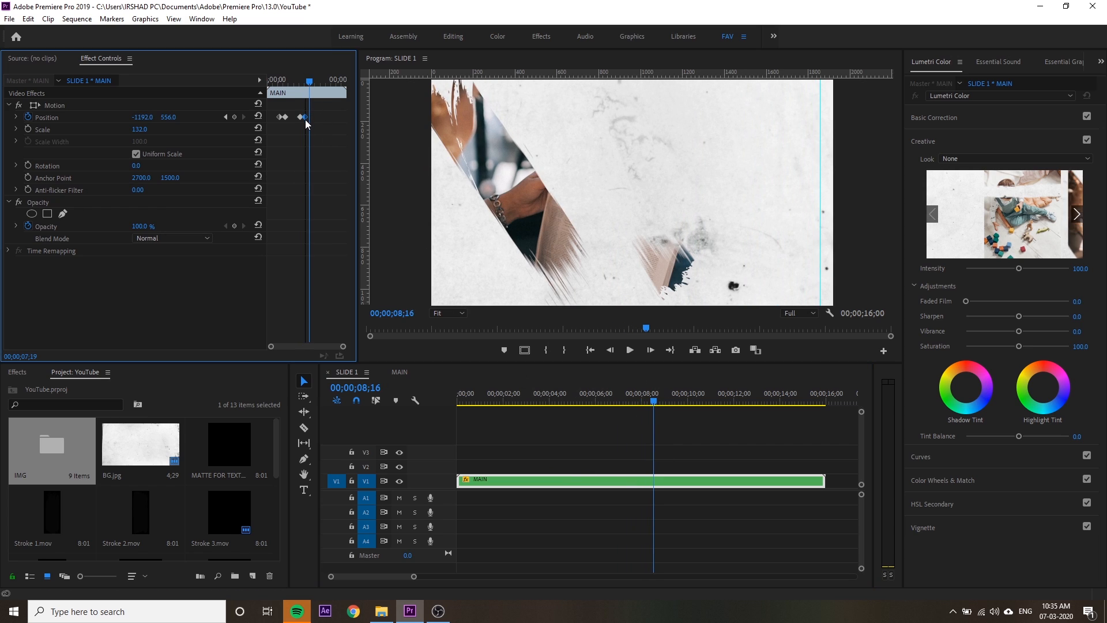
# - With the playhead at 00;00;05;07, hide the preview's rulers, then zoom in on and widen the clip's keyframe area
pyautogui.click(294, 78)
pyautogui.press('=')
pyautogui.press('=')
pyautogui.press('=')
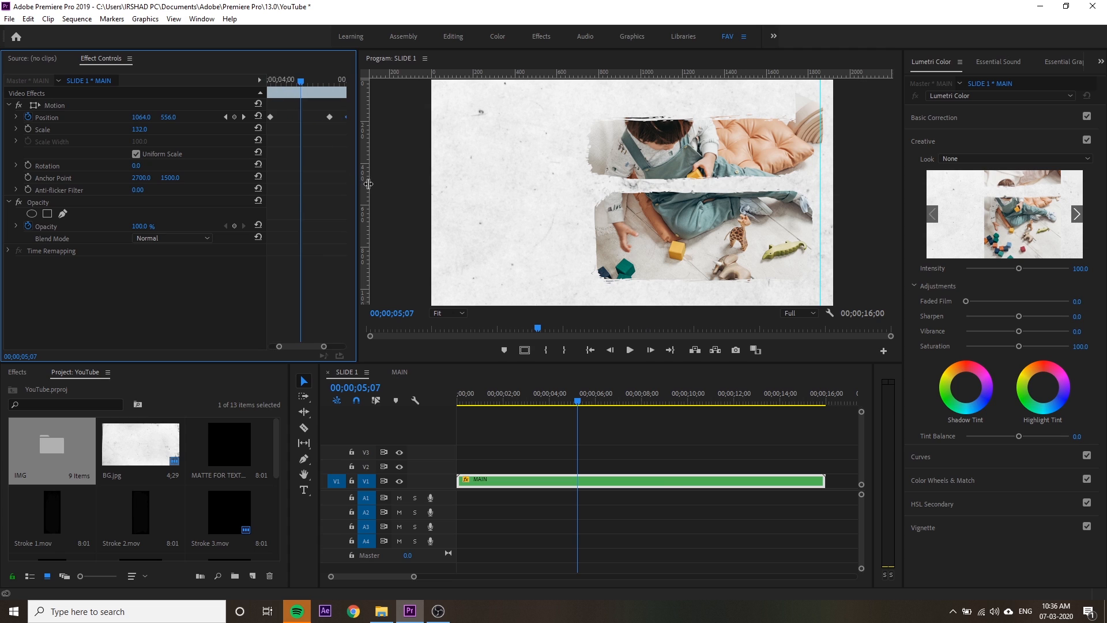
pyautogui.click(396, 218)
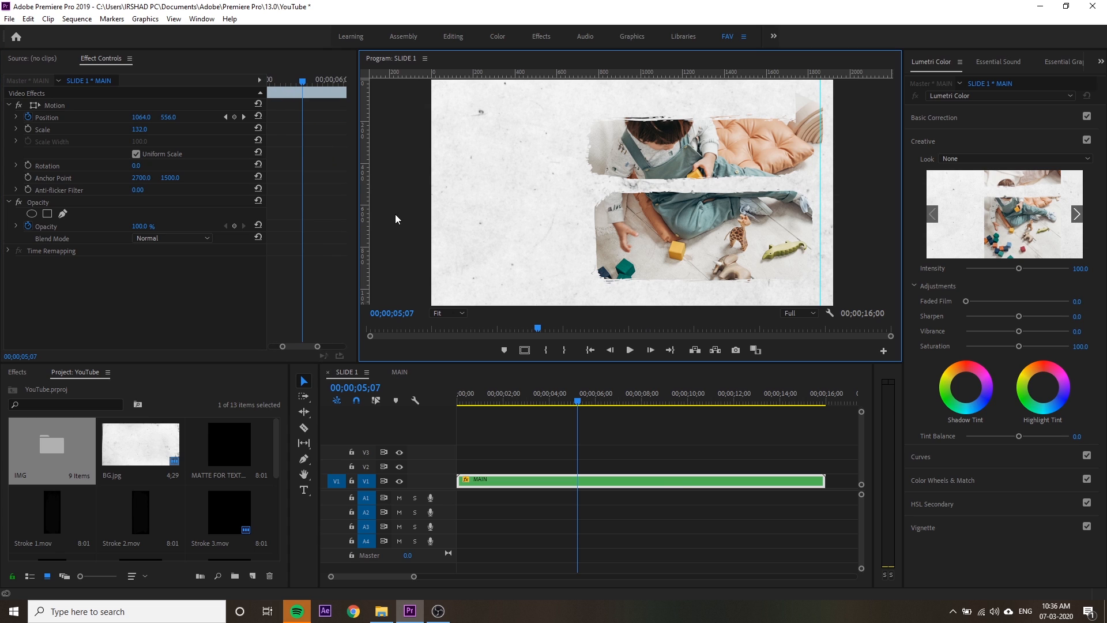
pyautogui.hotkey('ctrl', 'r')
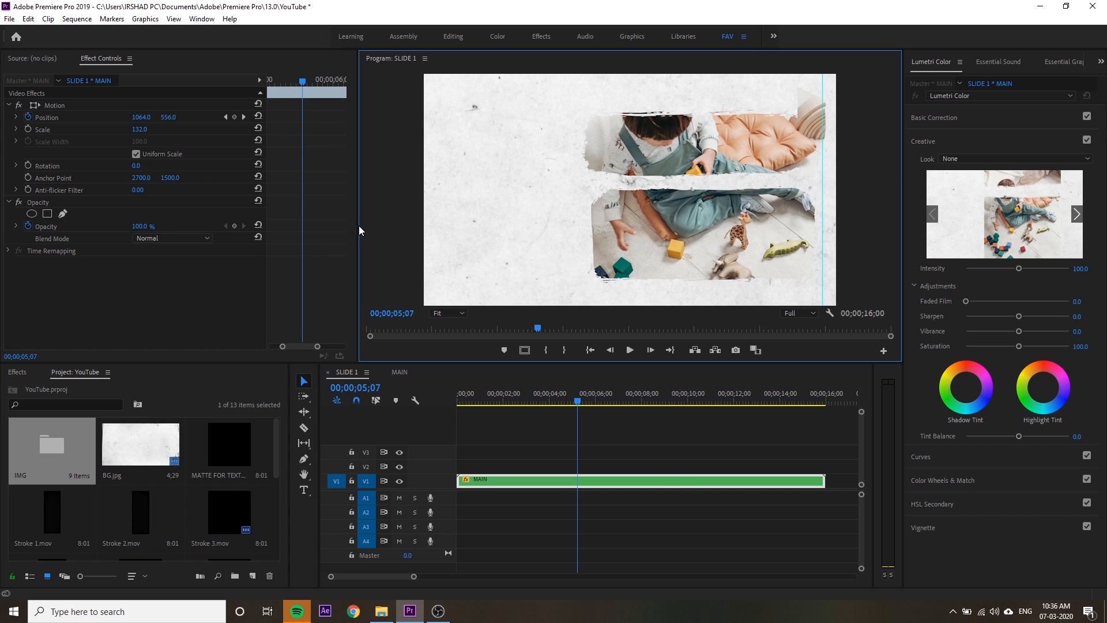
pyautogui.moveTo(359, 230); pyautogui.dragTo(443, 231)
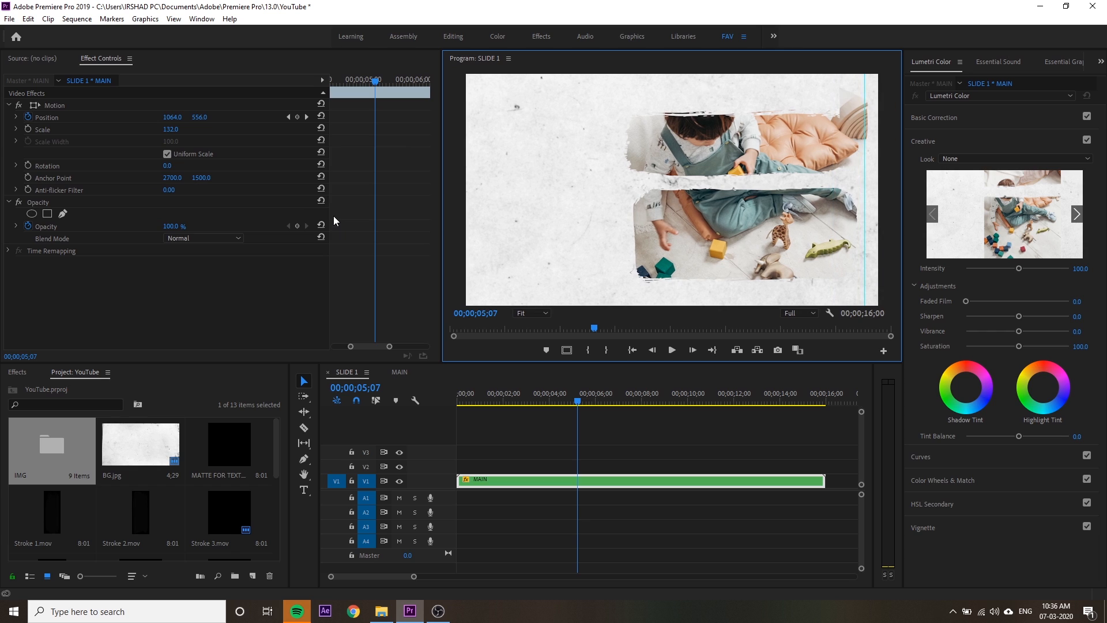
# - Shift Stroke 8.mov and the newspaper photo together in the MAIN sequence so both start at about 7 seconds
pyautogui.moveTo(330, 212); pyautogui.dragTo(243, 215)
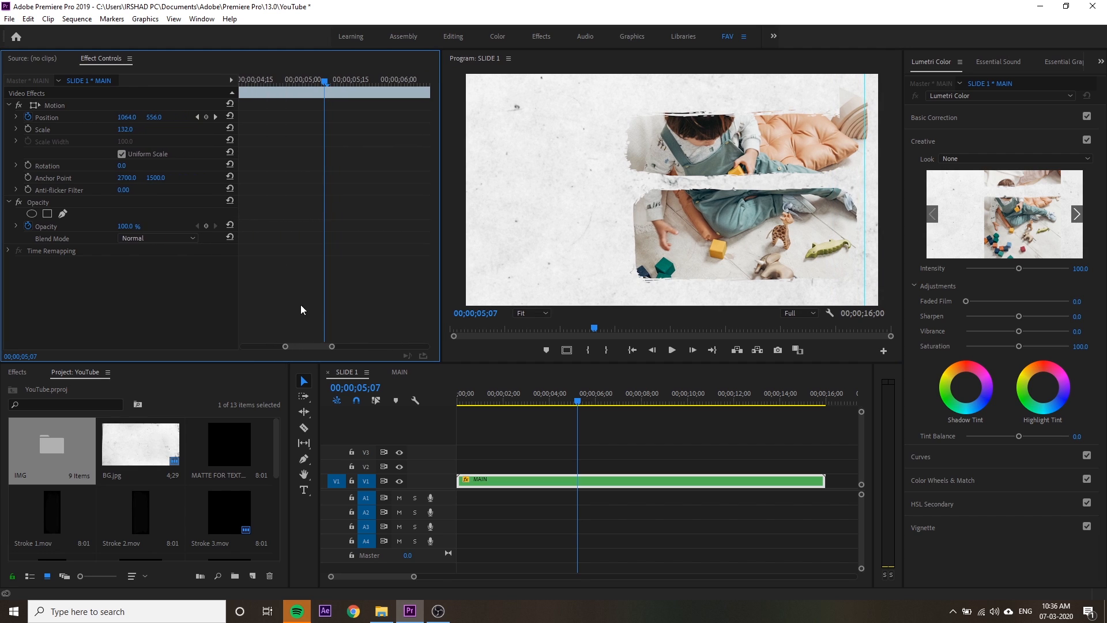
pyautogui.moveTo(331, 348); pyautogui.dragTo(370, 345)
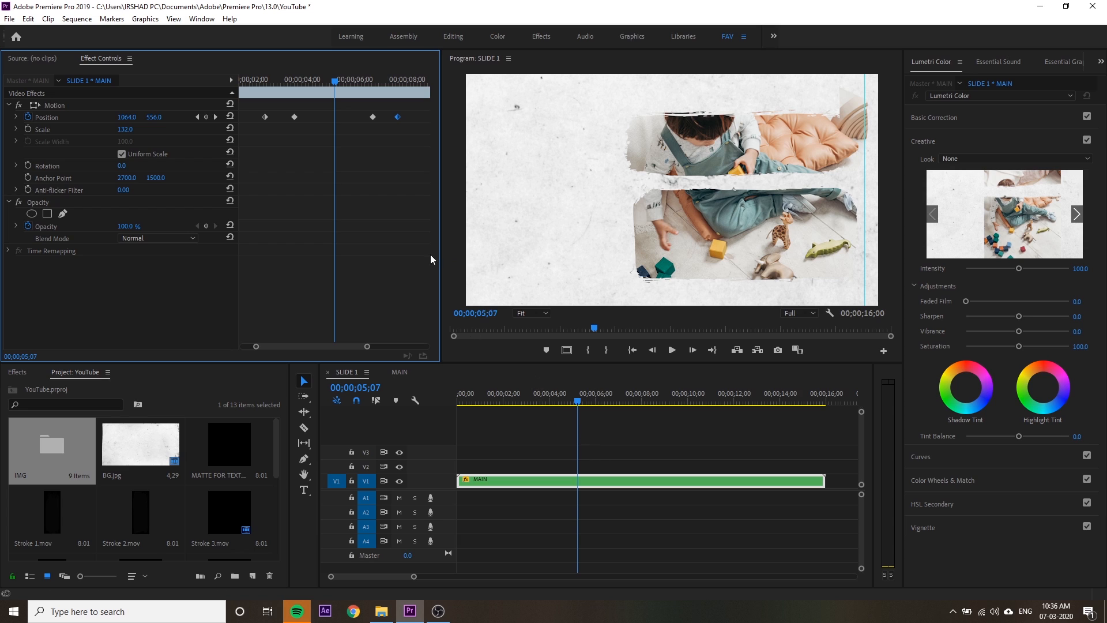
pyautogui.moveTo(336, 84); pyautogui.dragTo(386, 114)
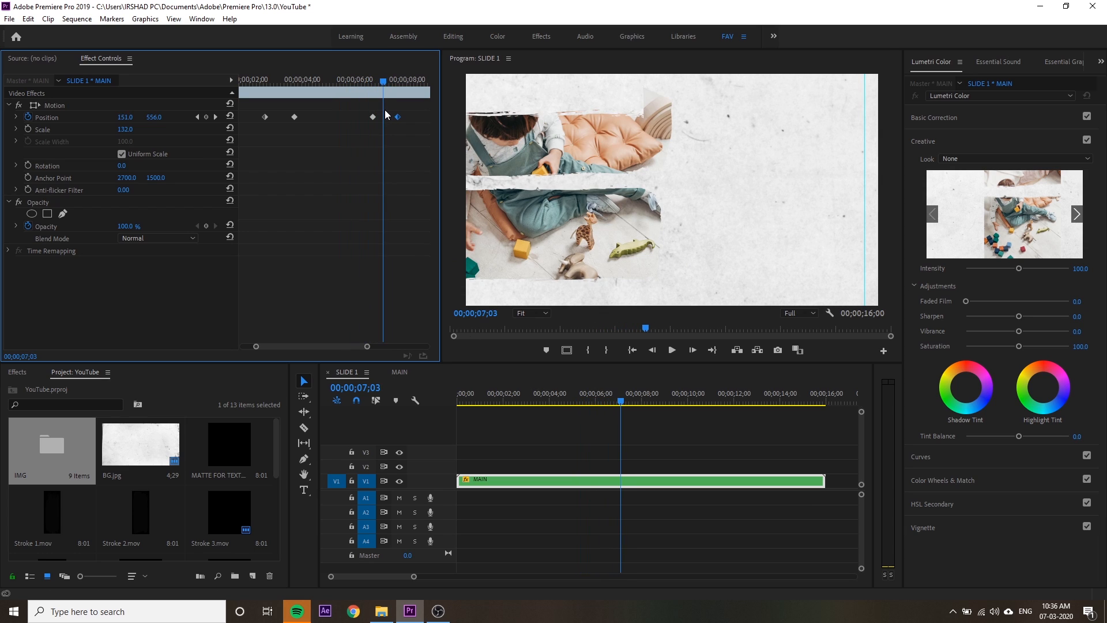
pyautogui.click(401, 372)
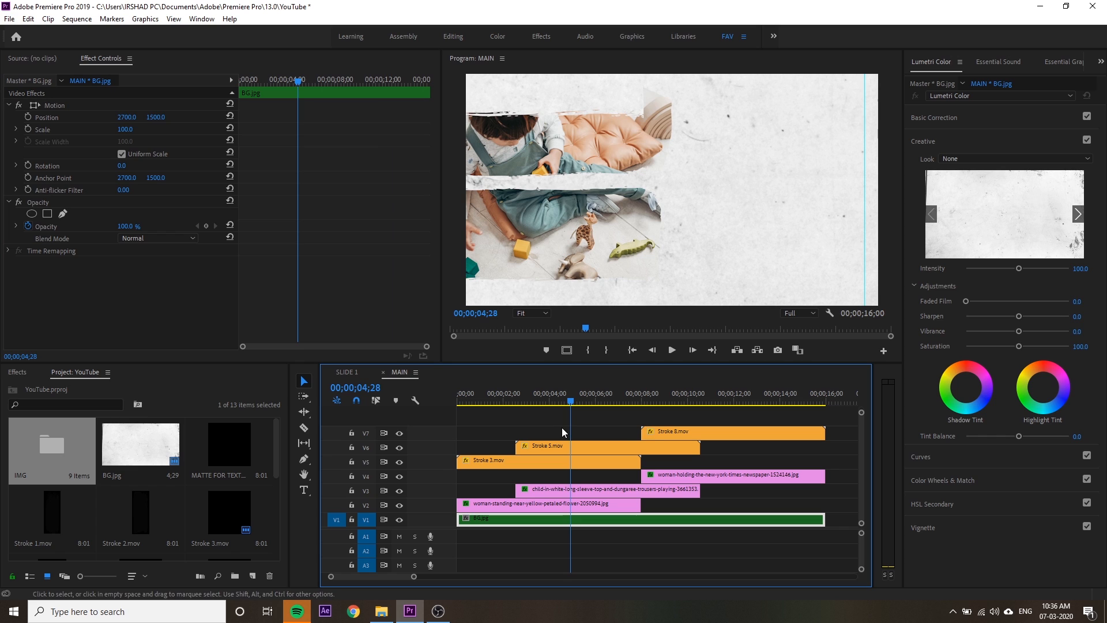
pyautogui.click(655, 434)
pyautogui.keyDown('shift'); pyautogui.click(675, 480); pyautogui.keyUp('shift')
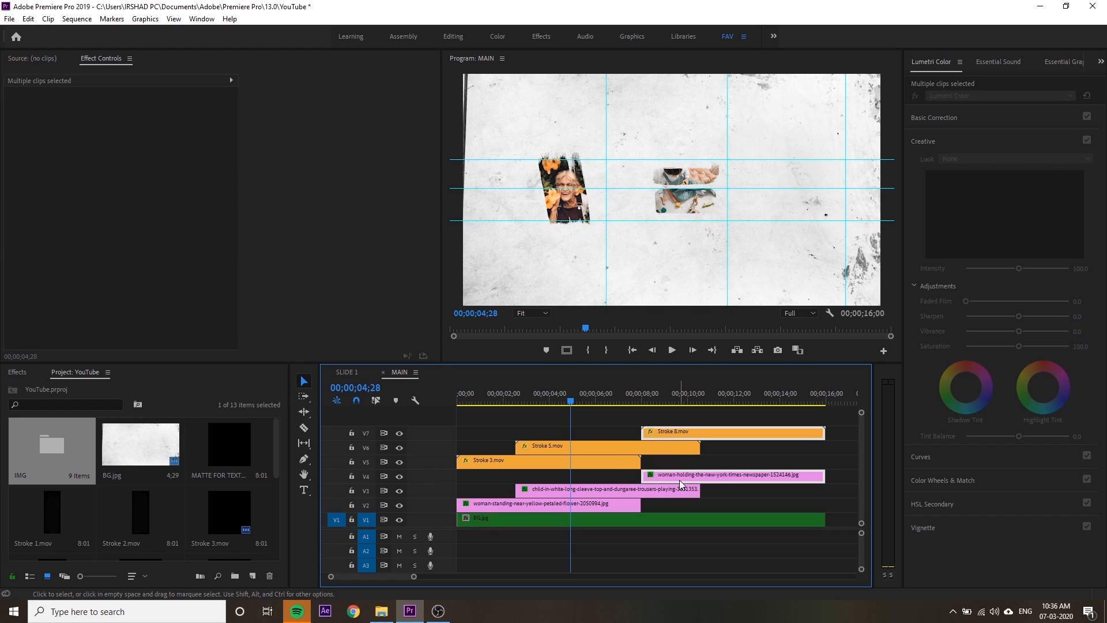
pyautogui.click(349, 372)
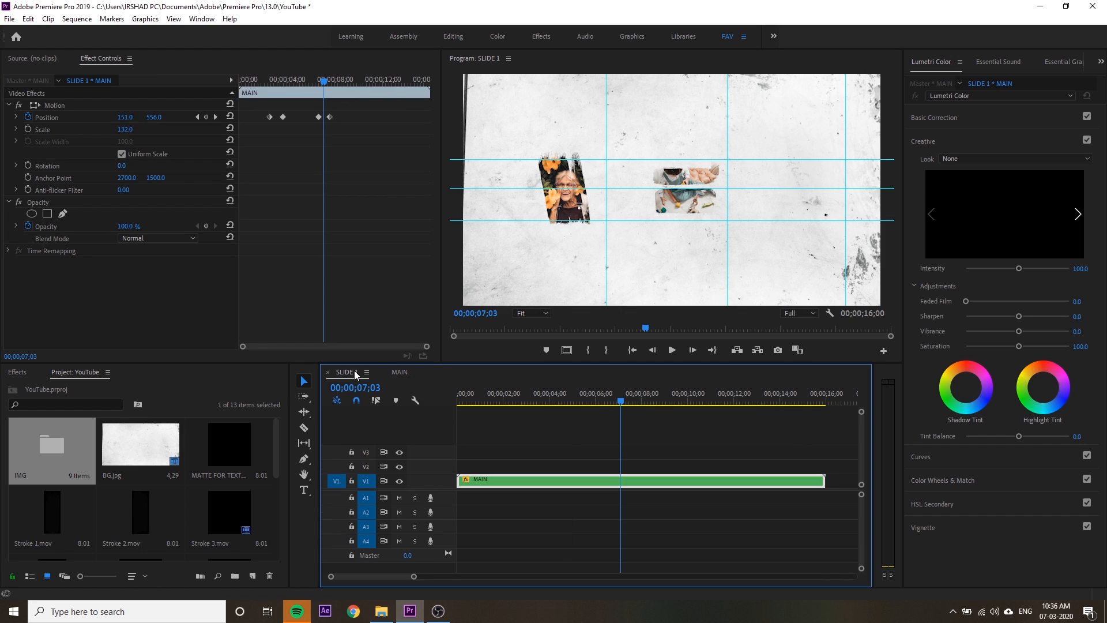
pyautogui.click(400, 372)
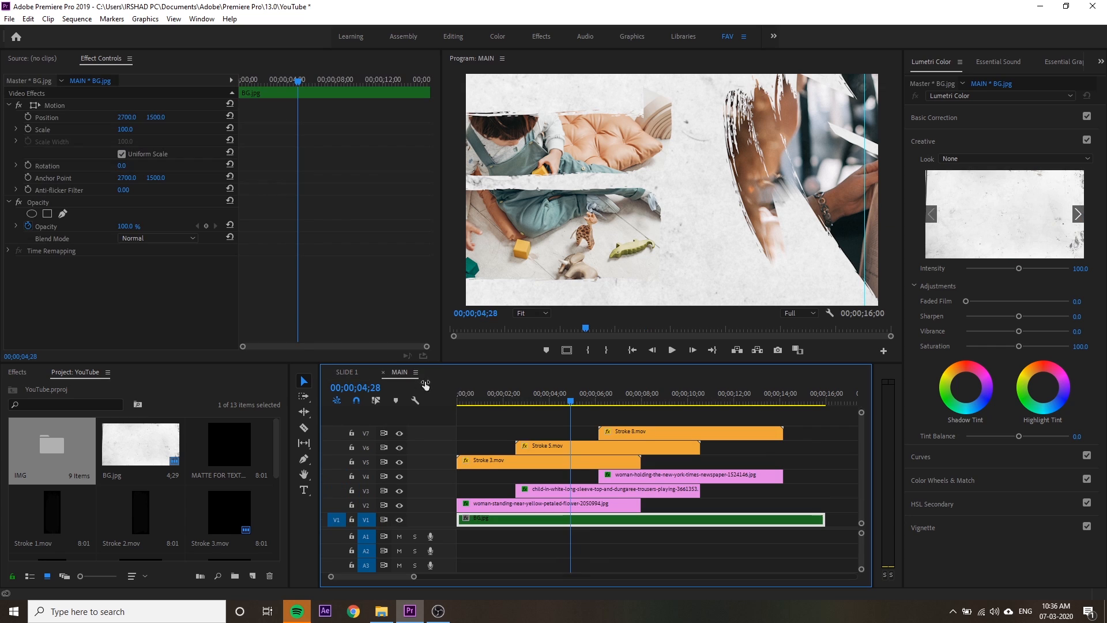
pyautogui.click(628, 434)
pyautogui.keyDown('shift'); pyautogui.click(613, 477); pyautogui.keyUp('shift')
pyautogui.moveTo(613, 476); pyautogui.dragTo(629, 485)
pyautogui.click(354, 375)
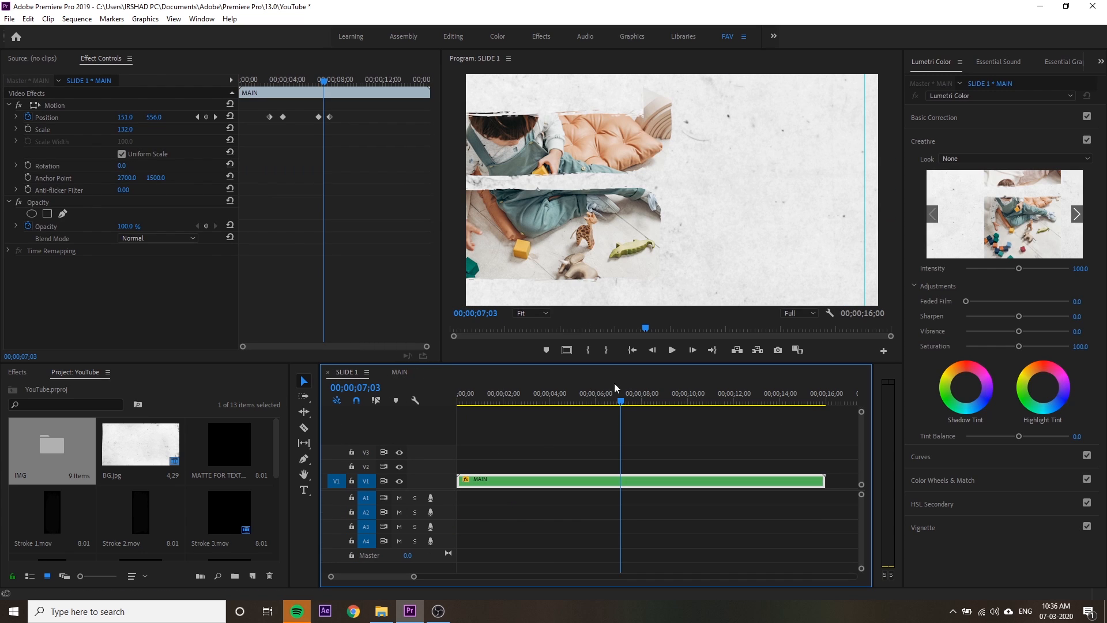
# - Preview the move to the newspaper photo around 7 seconds in the SLIDE 1 sequence and save the project
pyautogui.click(627, 399)
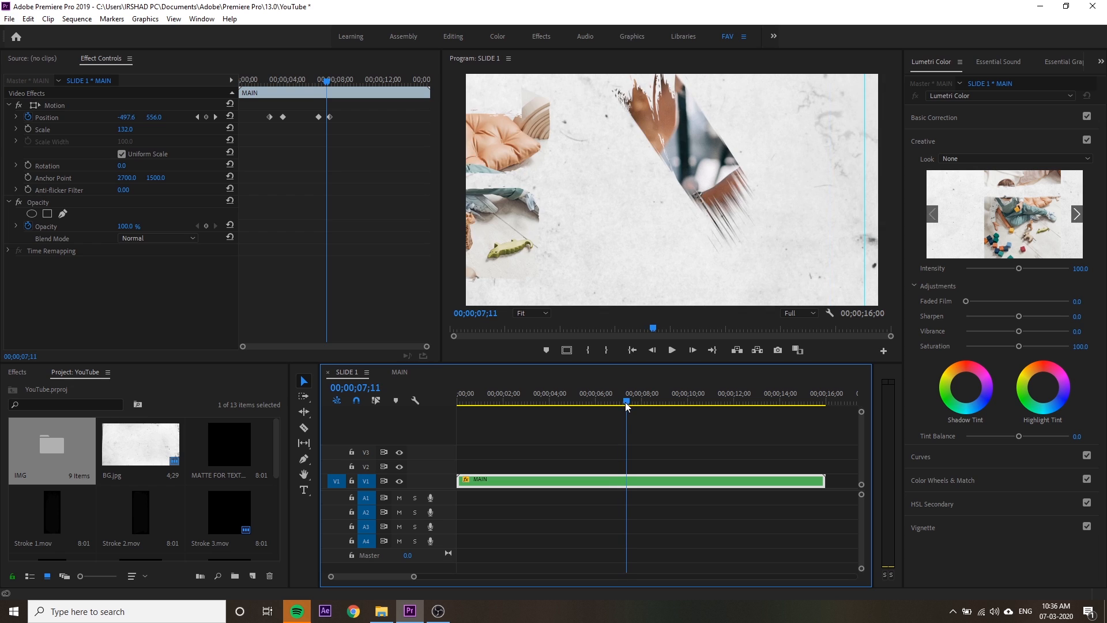
pyautogui.moveTo(627, 404); pyautogui.dragTo(615, 405)
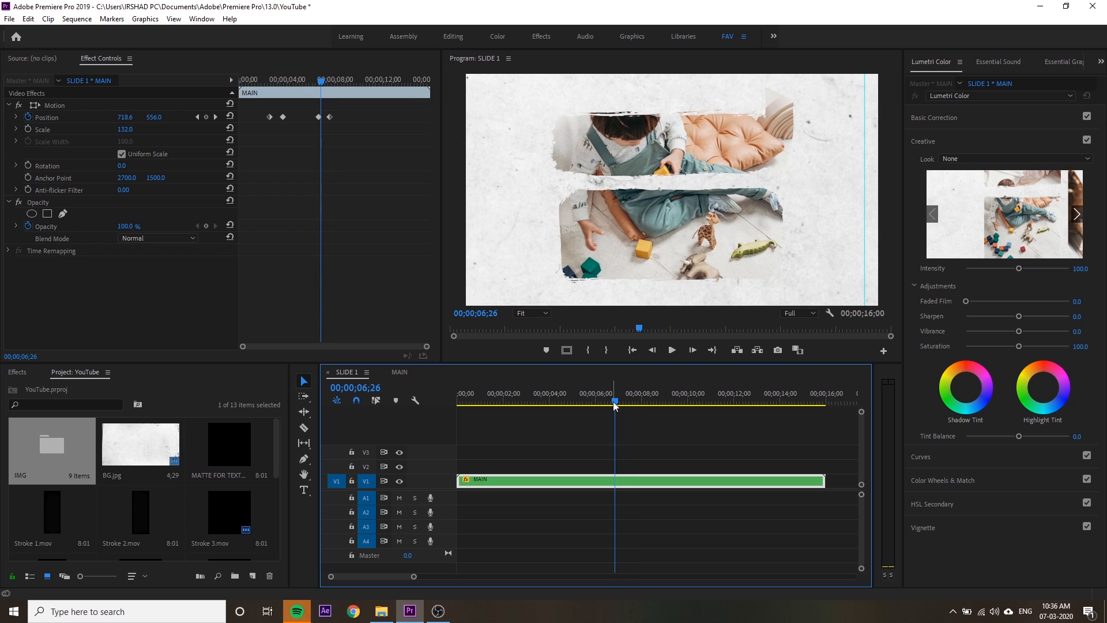
pyautogui.press('space')
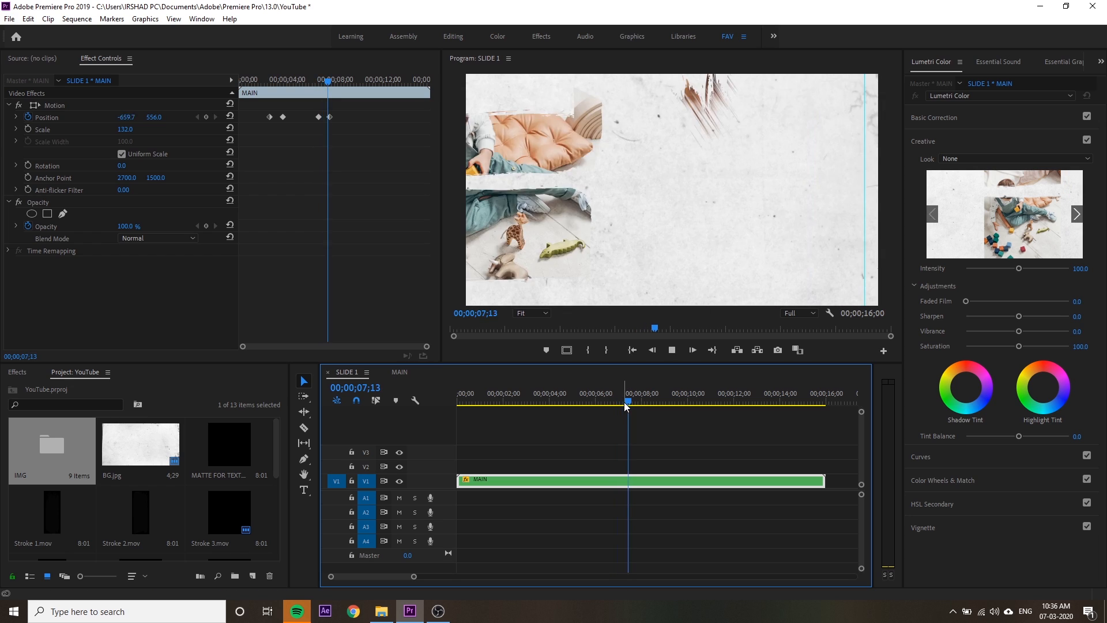
pyautogui.press('space')
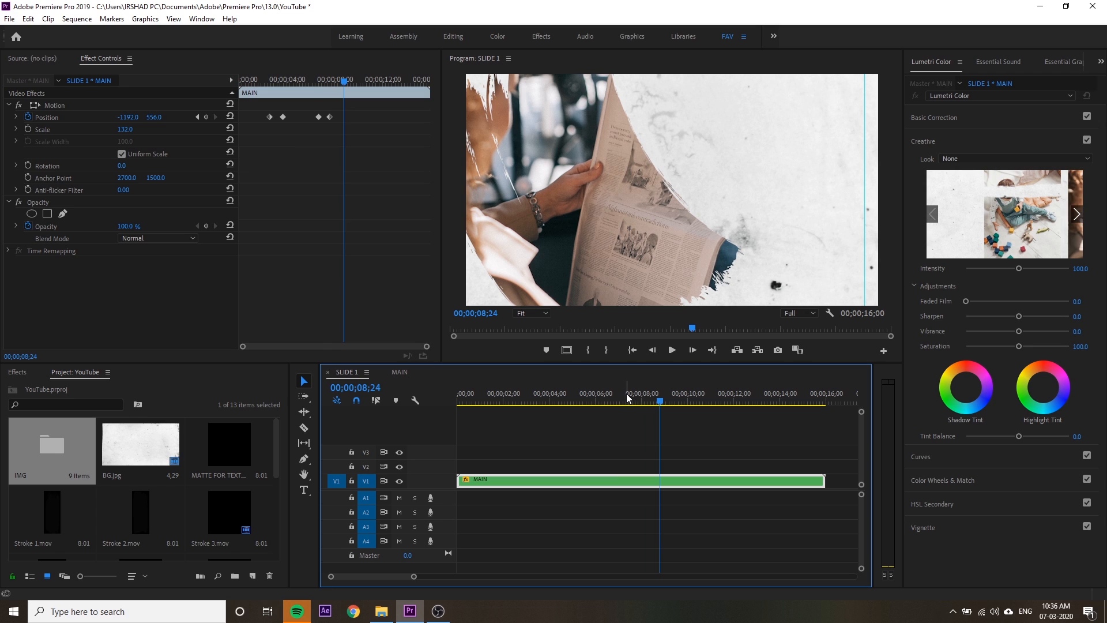
pyautogui.hotkey('ctrl', 's')
# - Play the SLIDE 1 sequence from its start through the newspaper photo, and return to the beginning
pyautogui.press('Home')
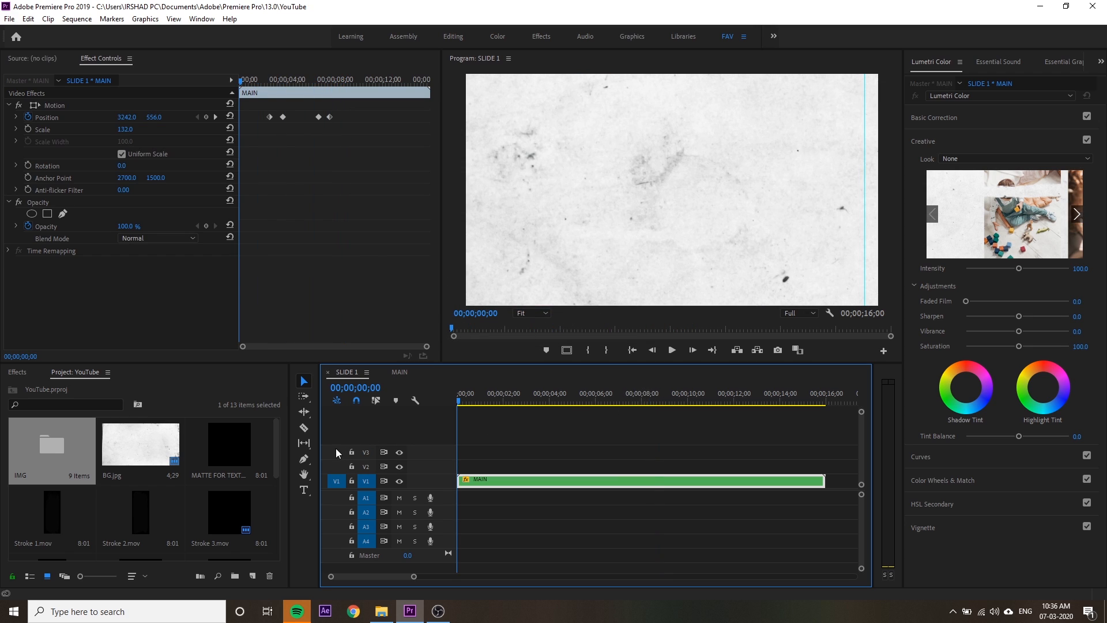
pyautogui.press('space')
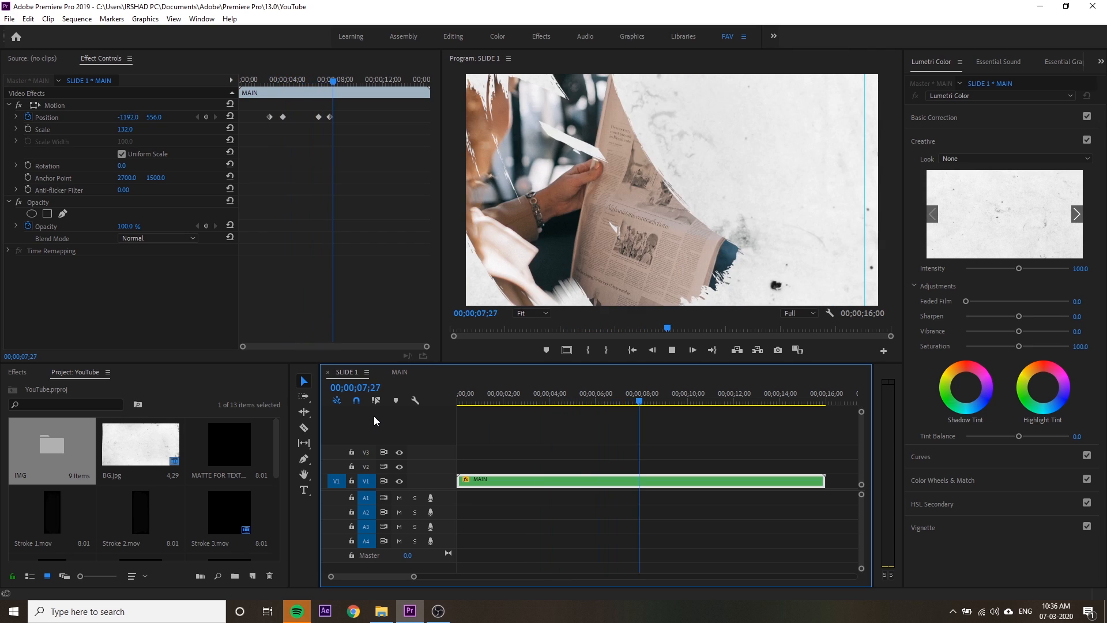
pyautogui.press('space')
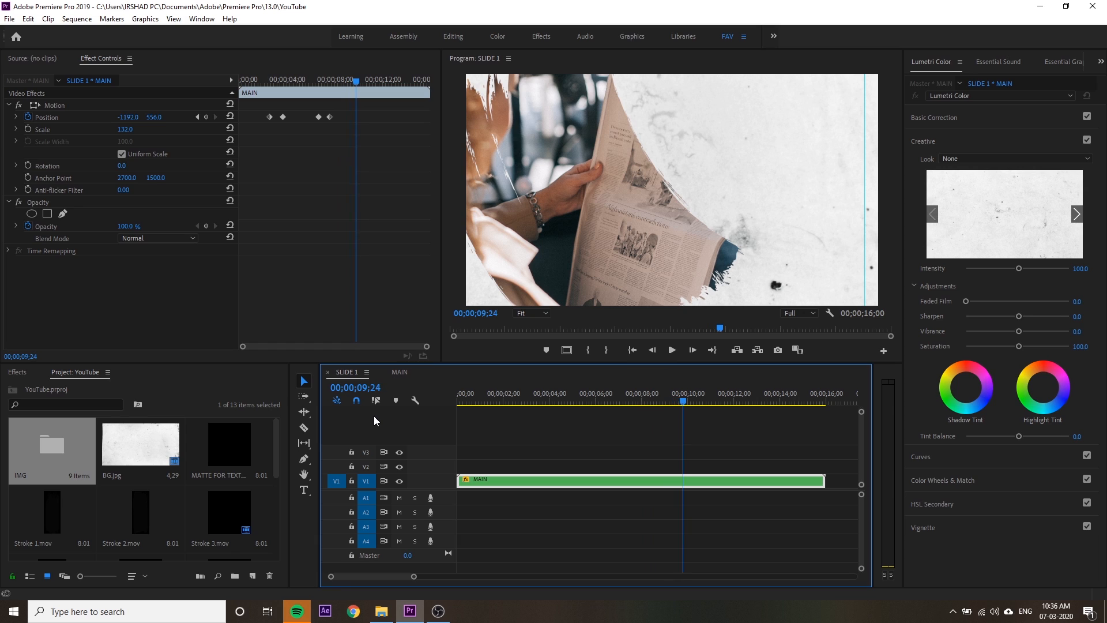
pyautogui.press('Home')
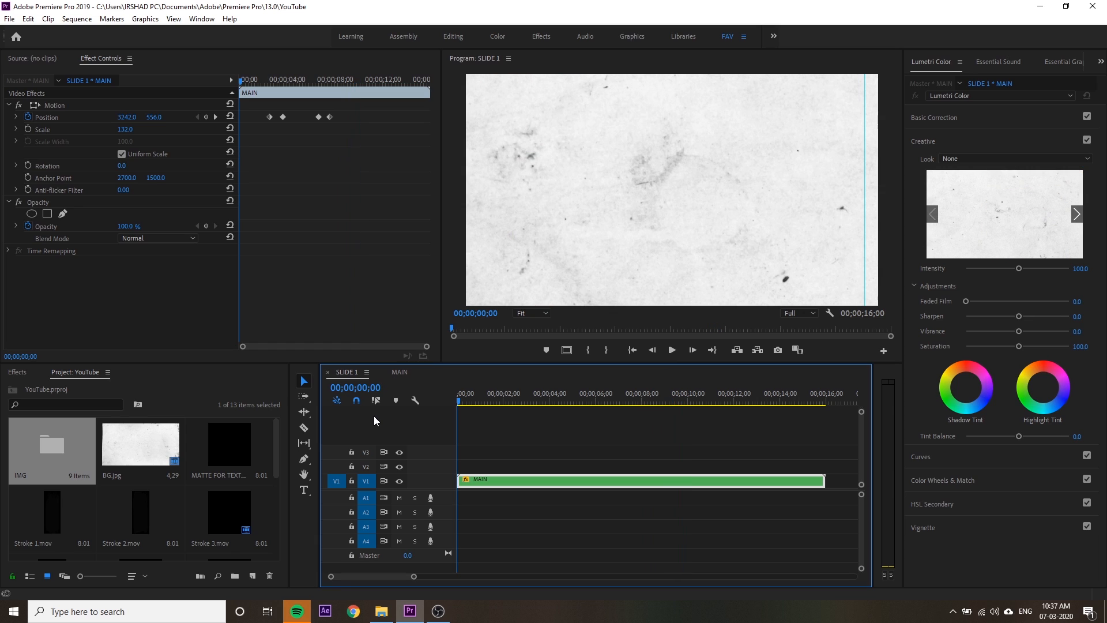
# - Set the spatial interpolation of all four Position keyframes on the MAIN clip to Linear
pyautogui.moveTo(347, 142); pyautogui.dragTo(240, 102)
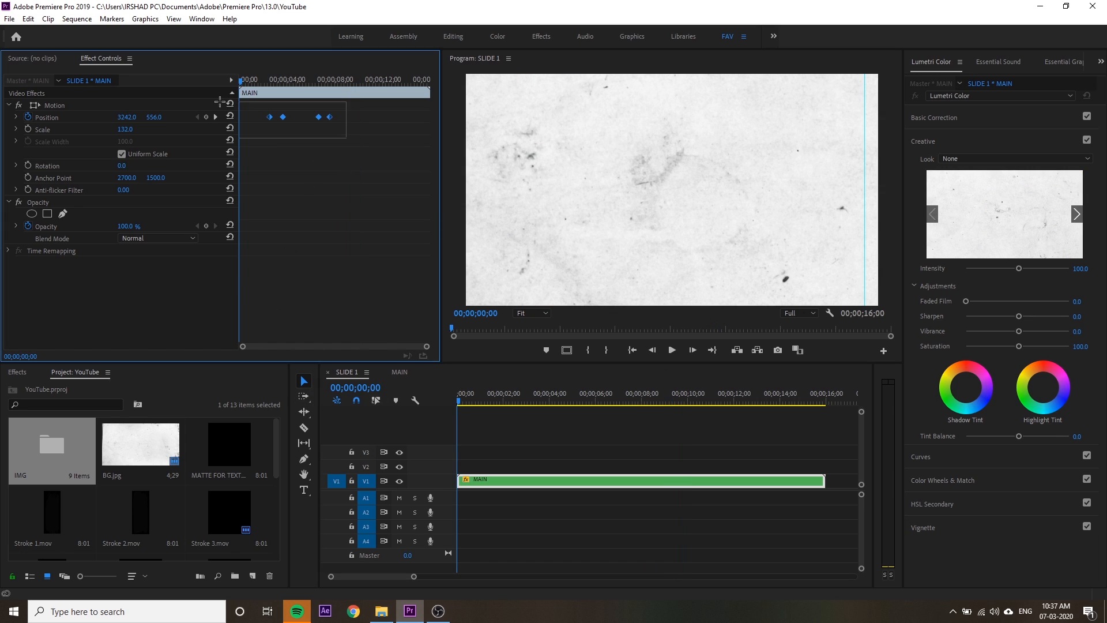
pyautogui.rightClick(282, 119)
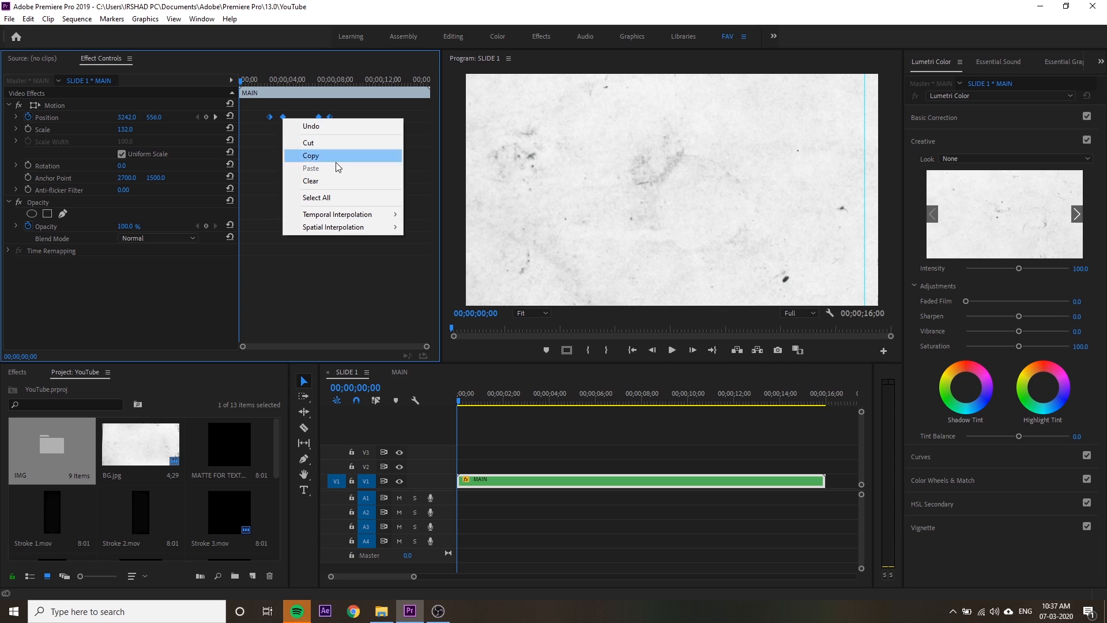
pyautogui.moveTo(363, 229)
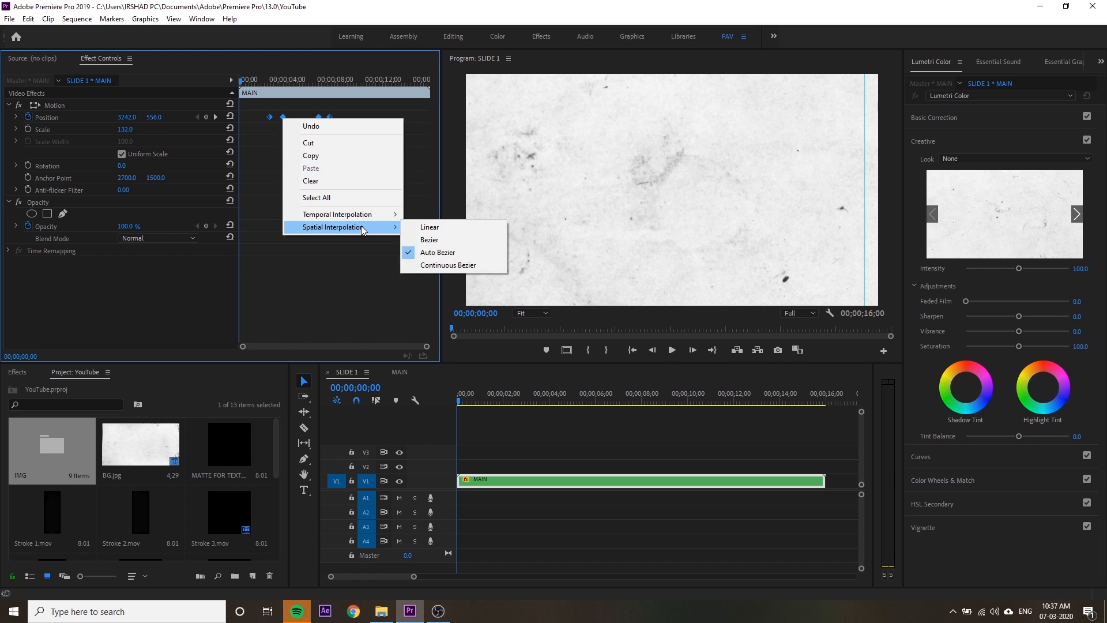
pyautogui.click(443, 230)
# - Apply Ease In temporal interpolation to all four Position keyframes on the MAIN clip
pyautogui.moveTo(349, 143); pyautogui.dragTo(240, 107)
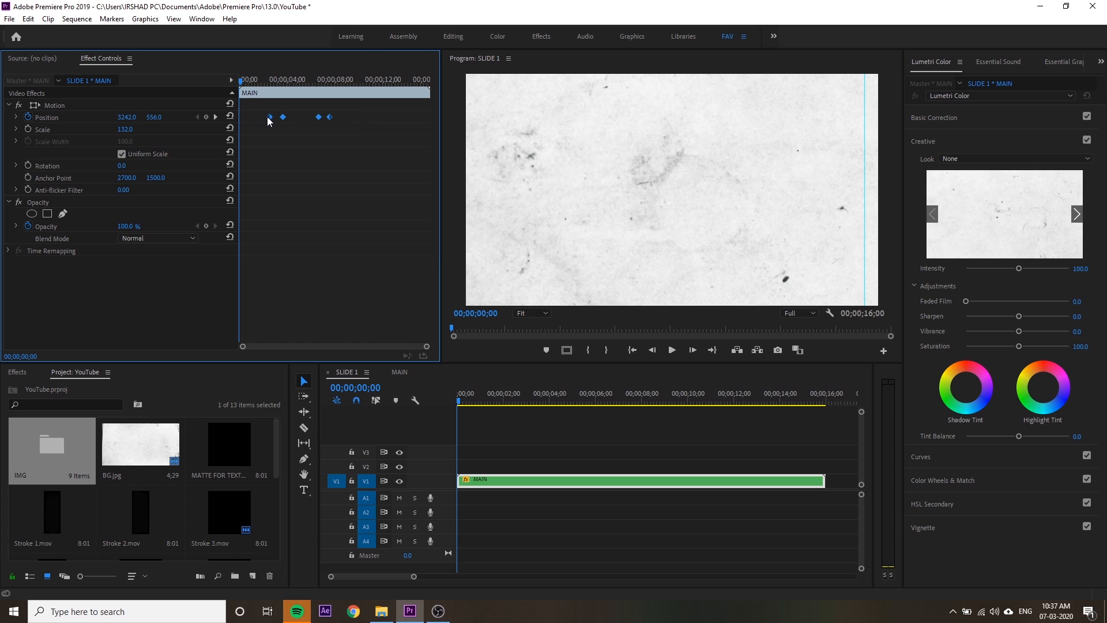
pyautogui.rightClick(270, 118)
pyautogui.moveTo(351, 216)
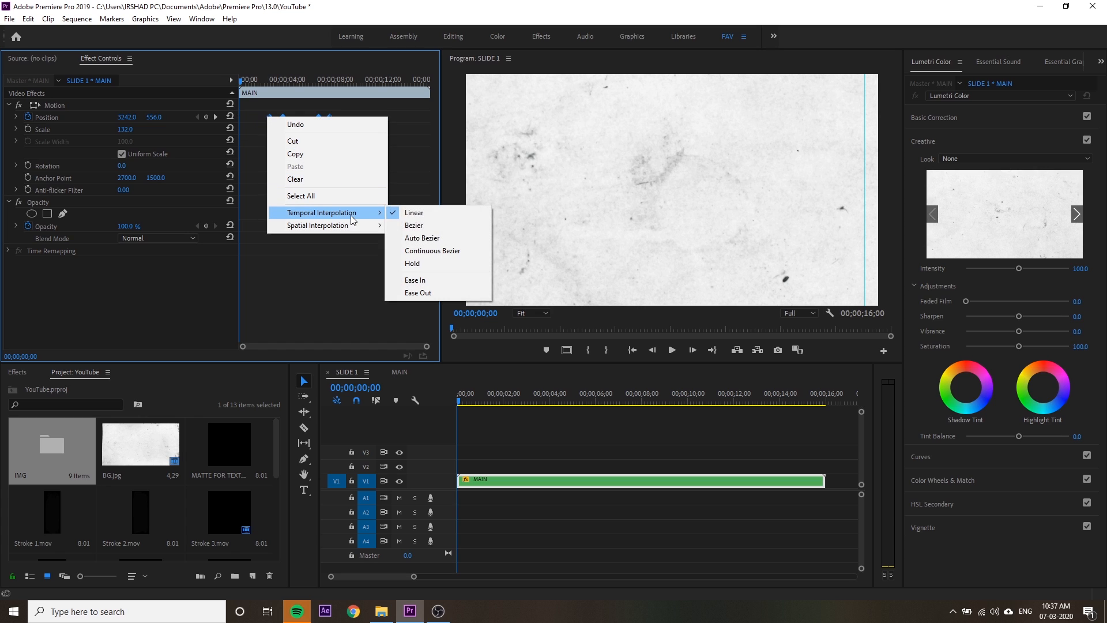
pyautogui.click(427, 281)
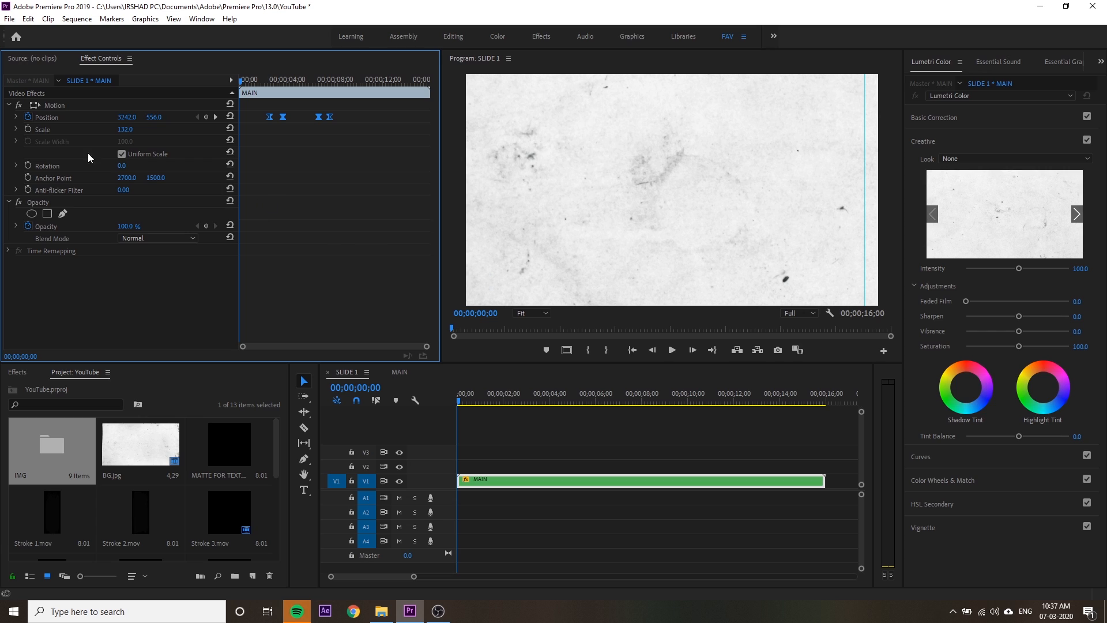
# - Reshape the Position velocity curves so each of the two moves peaks sharply midway between its keyframes
pyautogui.click(16, 118)
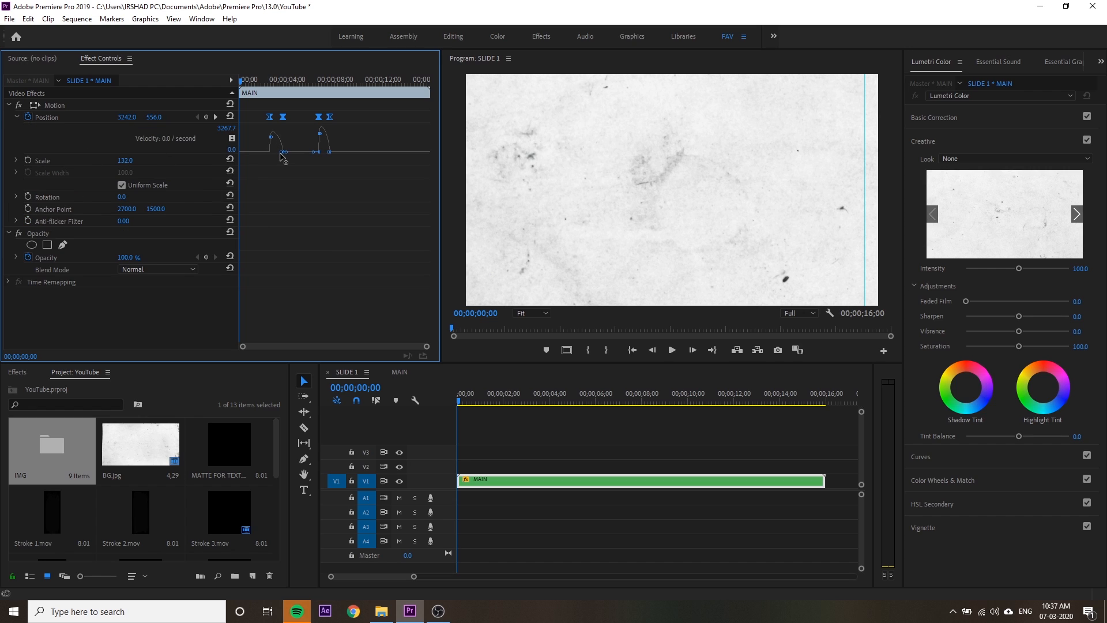
pyautogui.click(269, 81)
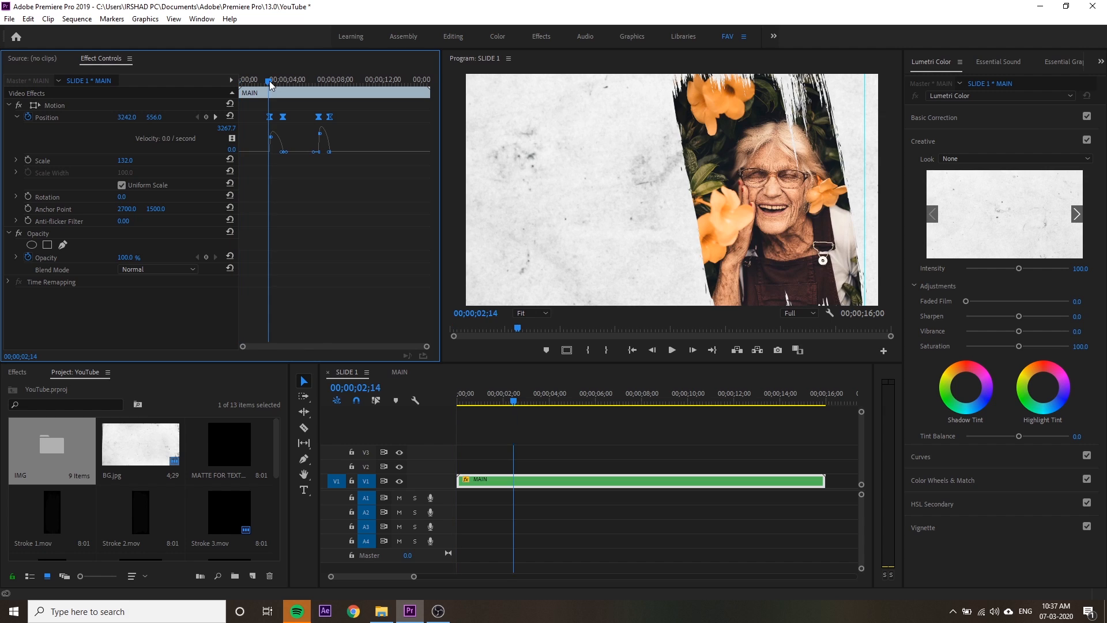
pyautogui.moveTo(427, 347); pyautogui.dragTo(317, 347)
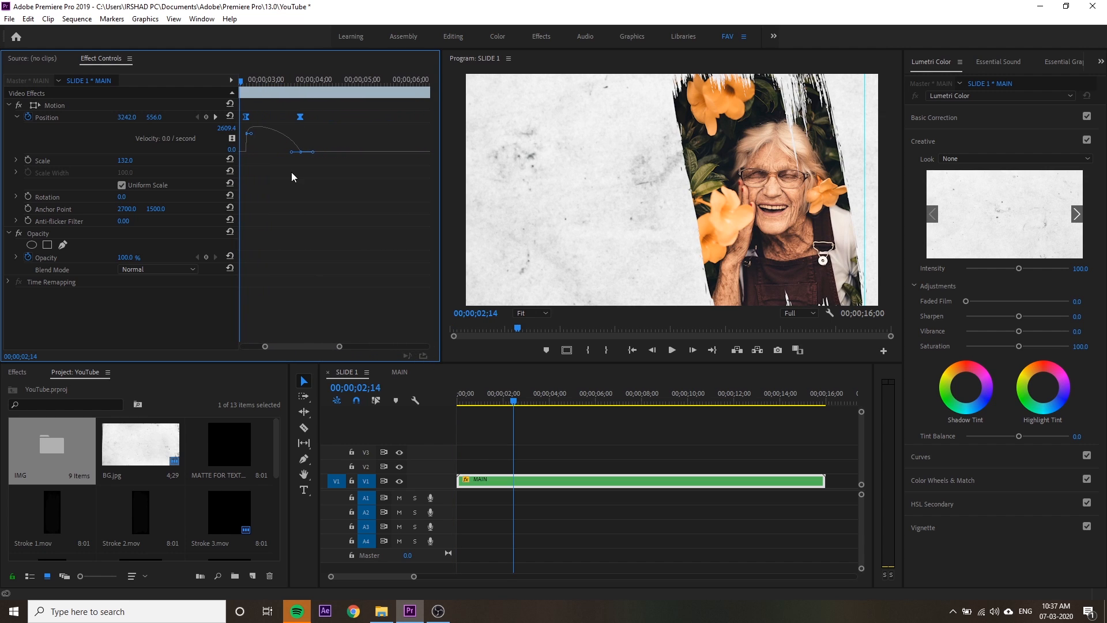
pyautogui.moveTo(252, 134); pyautogui.dragTo(267, 157)
pyautogui.moveTo(318, 347); pyautogui.dragTo(344, 348)
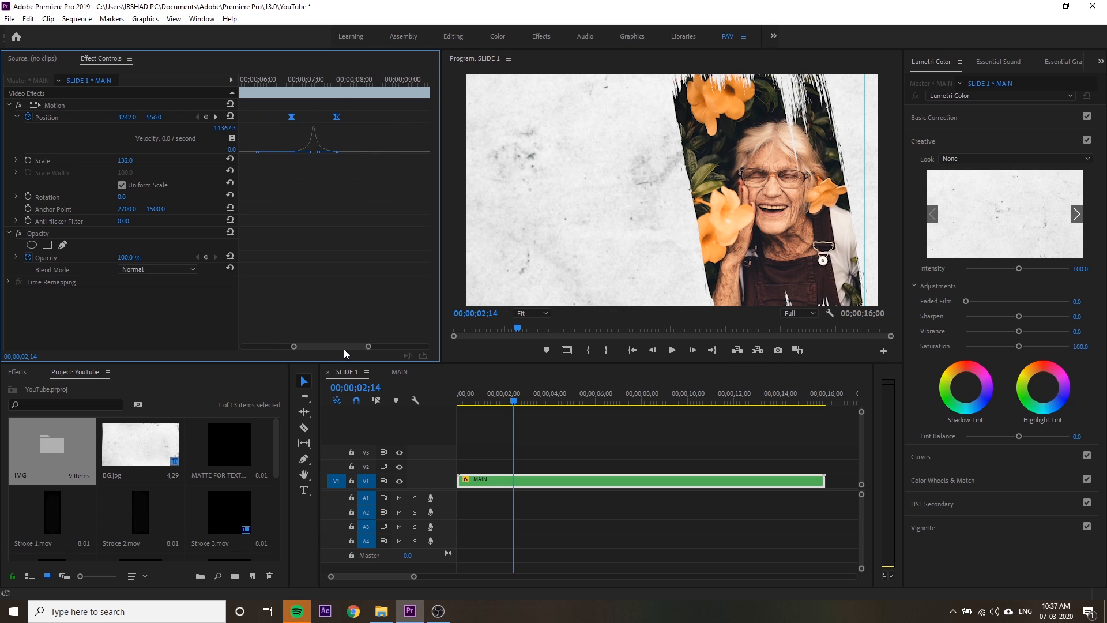
pyautogui.click(354, 312)
pyautogui.press('-')
pyautogui.press('-')
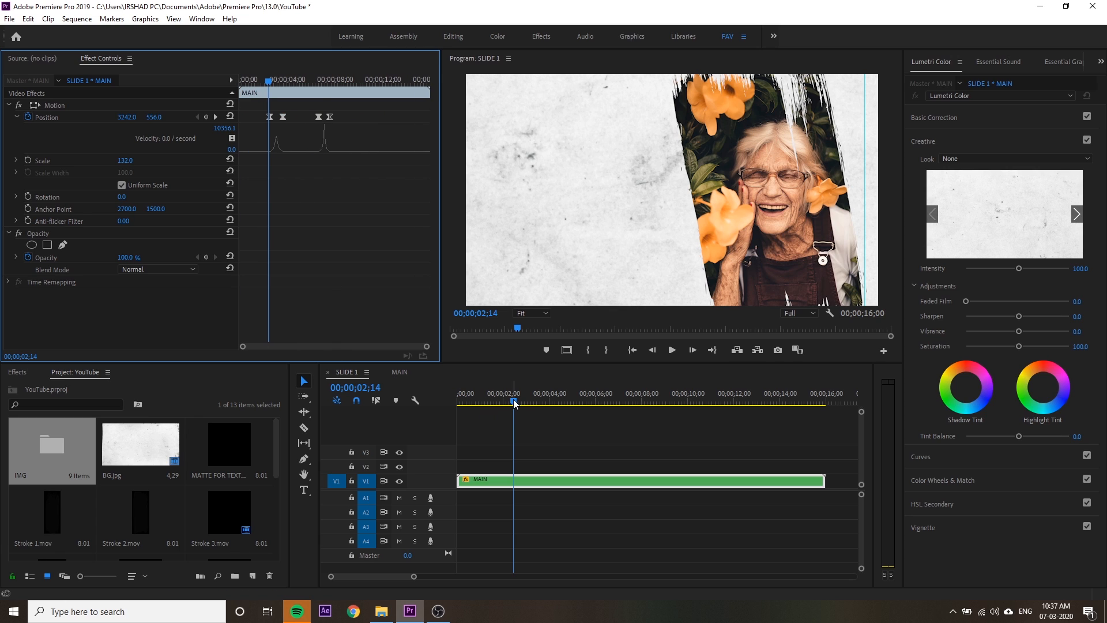
# - Scrub and play the SLIDE 1 sequence from about 1 second to review the eased moves between photos
pyautogui.moveTo(506, 402); pyautogui.dragTo(527, 404)
pyautogui.click(483, 404)
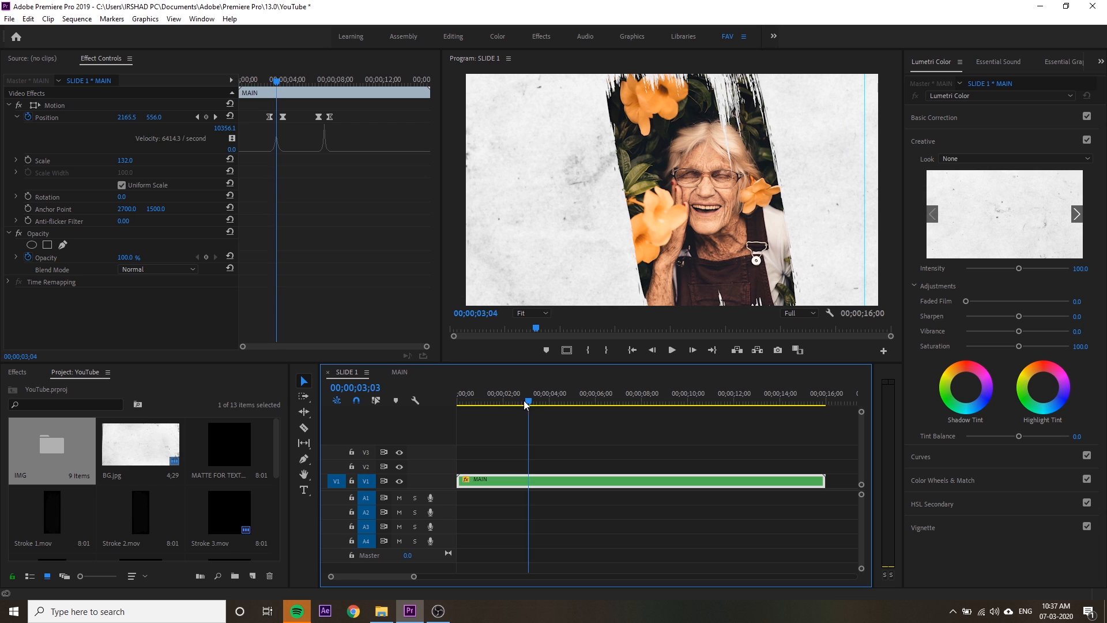
pyautogui.press('space')
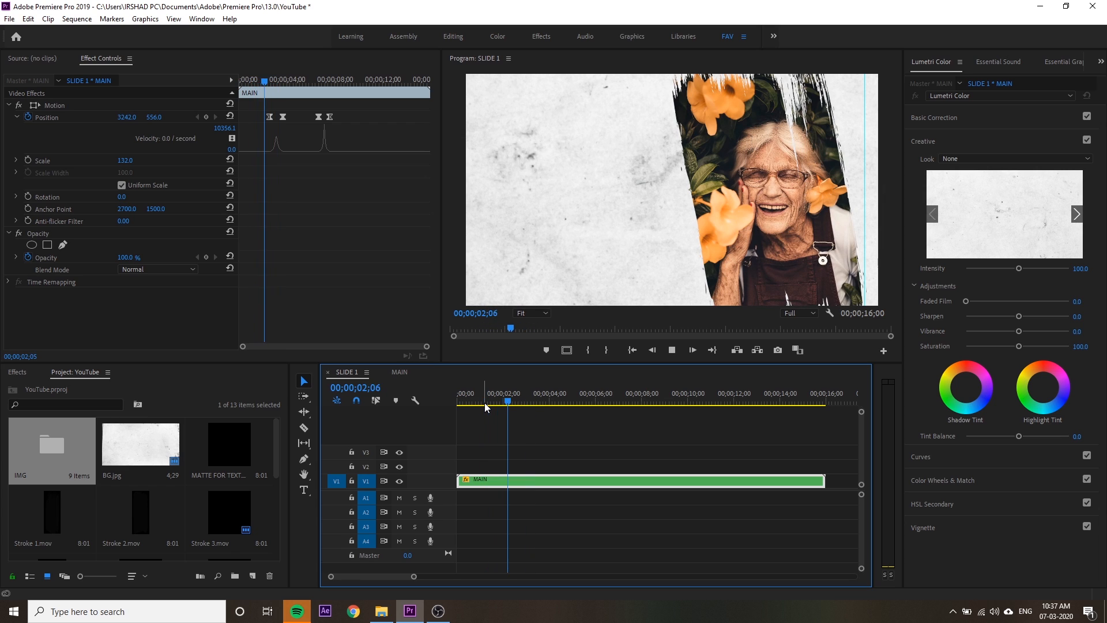
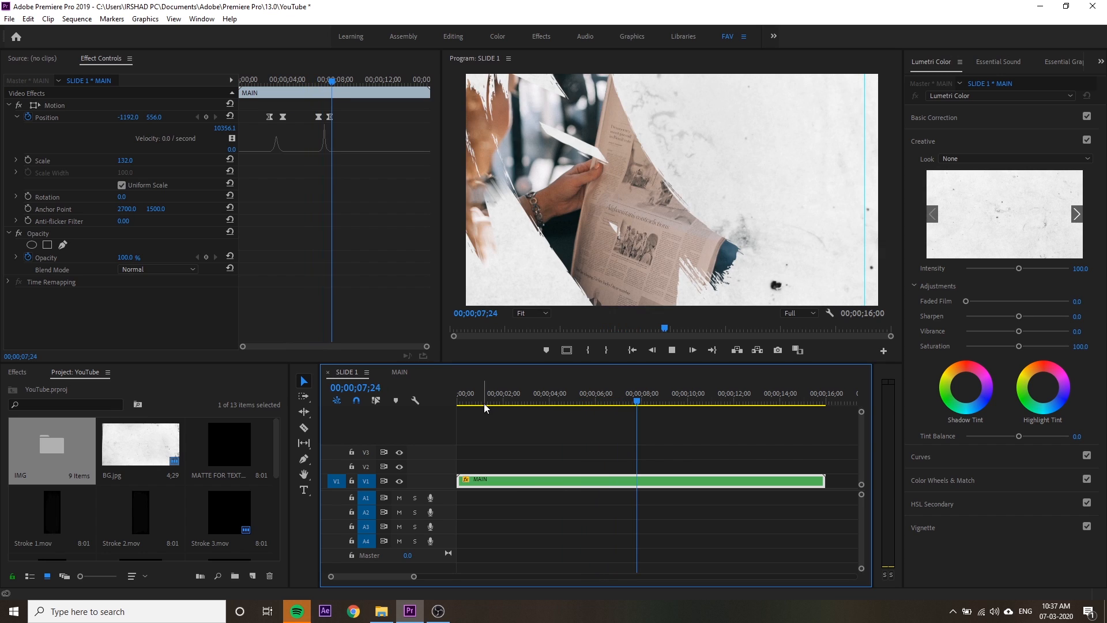
pyautogui.press('space')
# - Trim the end of the MAIN clip in the SLIDE 1 sequence to a duration of 11 seconds
pyautogui.moveTo(659, 405); pyautogui.dragTo(687, 404)
pyautogui.moveTo(834, 482); pyautogui.dragTo(708, 486)
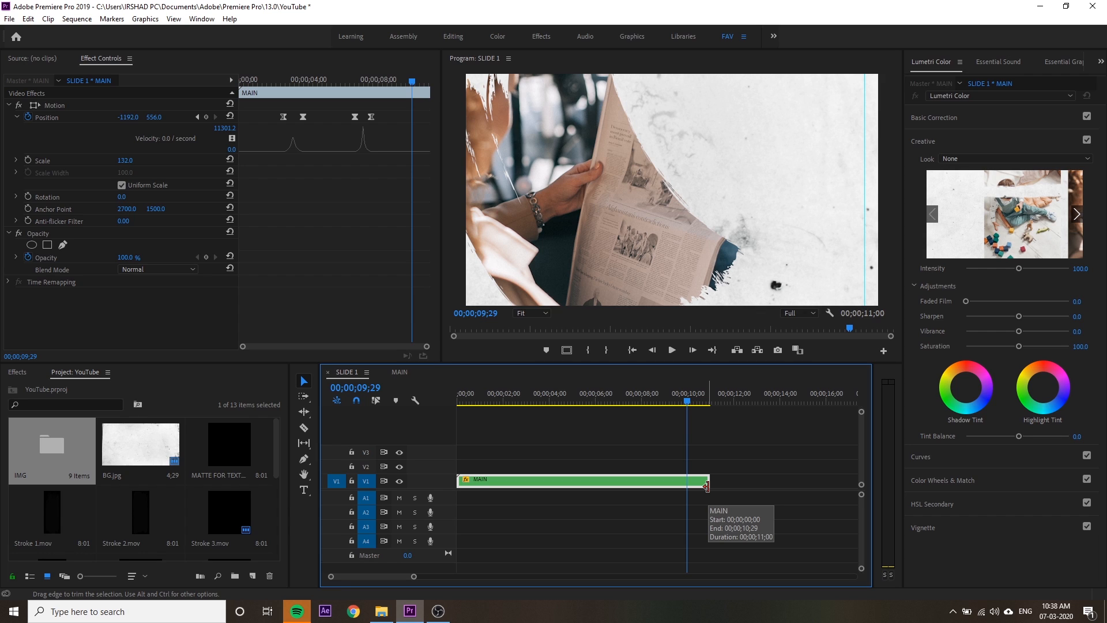
pyautogui.click(770, 438)
pyautogui.press('-')
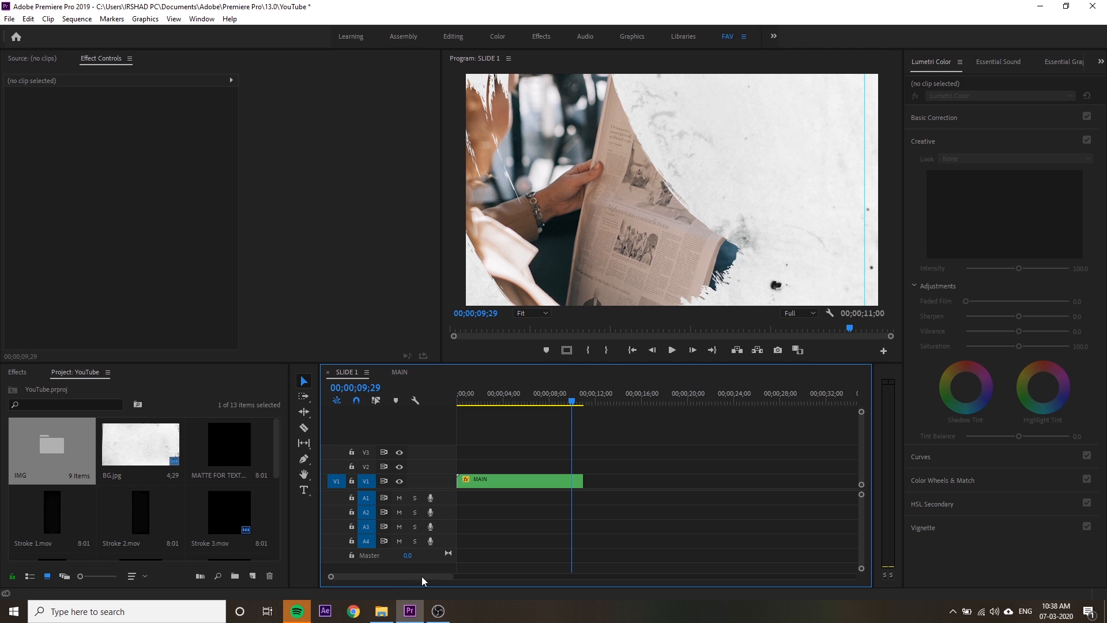
# - Play the trimmed SLIDE 1 sequence from its start and save the project
pyautogui.moveTo(495, 401); pyautogui.dragTo(380, 427)
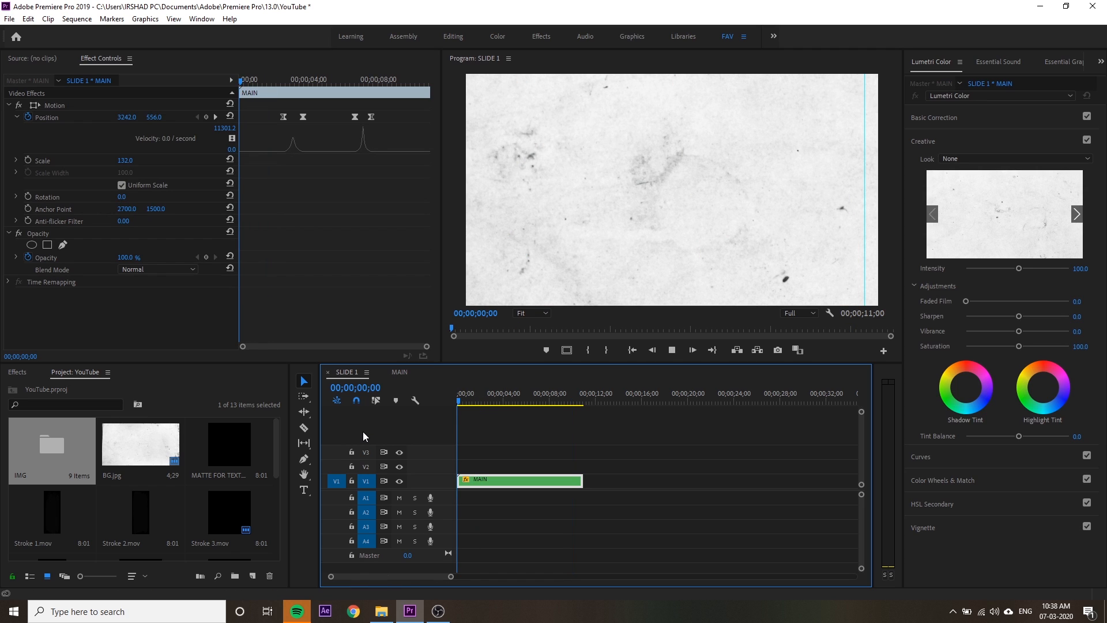
pyautogui.press('space')
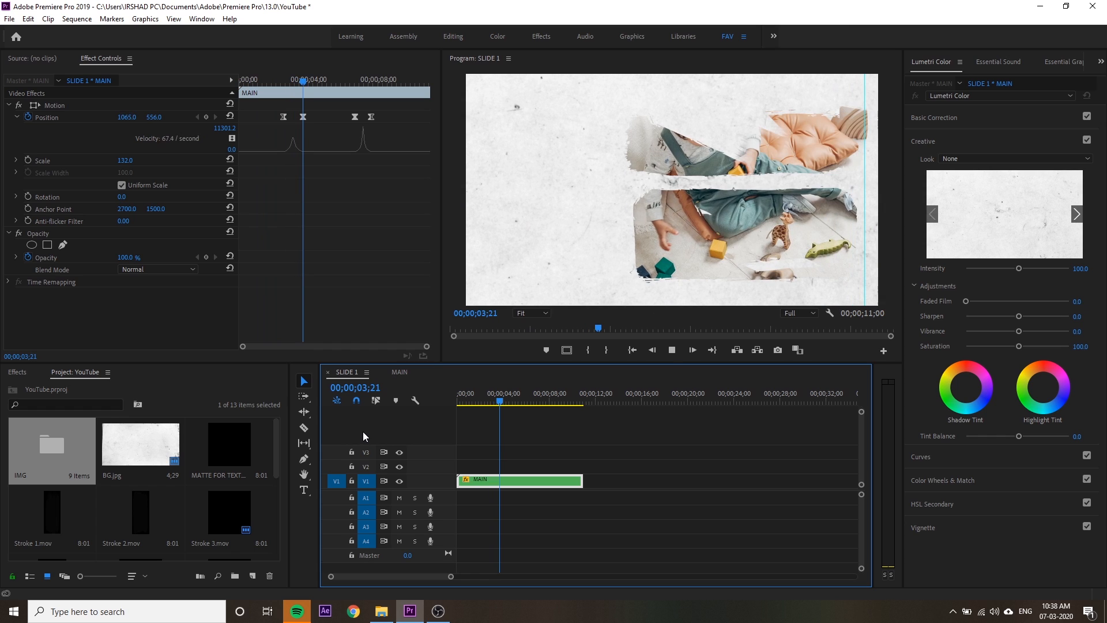
pyautogui.hotkey('ctrl', 's')
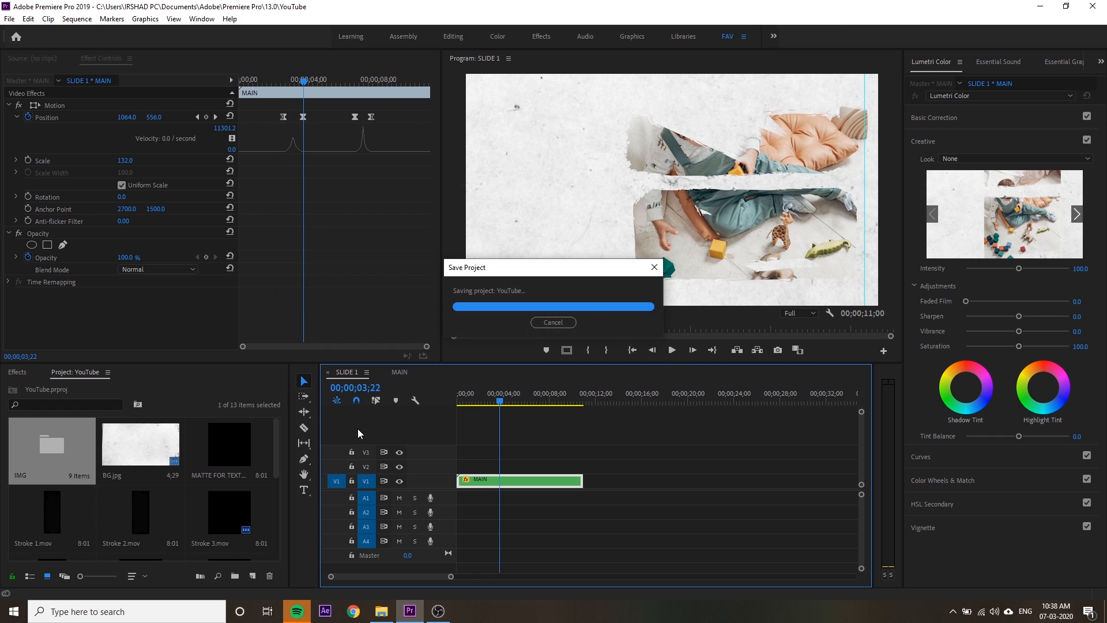
# - Switch to the MAIN sequence and select the woman-standing-near-yellow-petaled-flower clip at 00;00;01;16
pyautogui.click(403, 371)
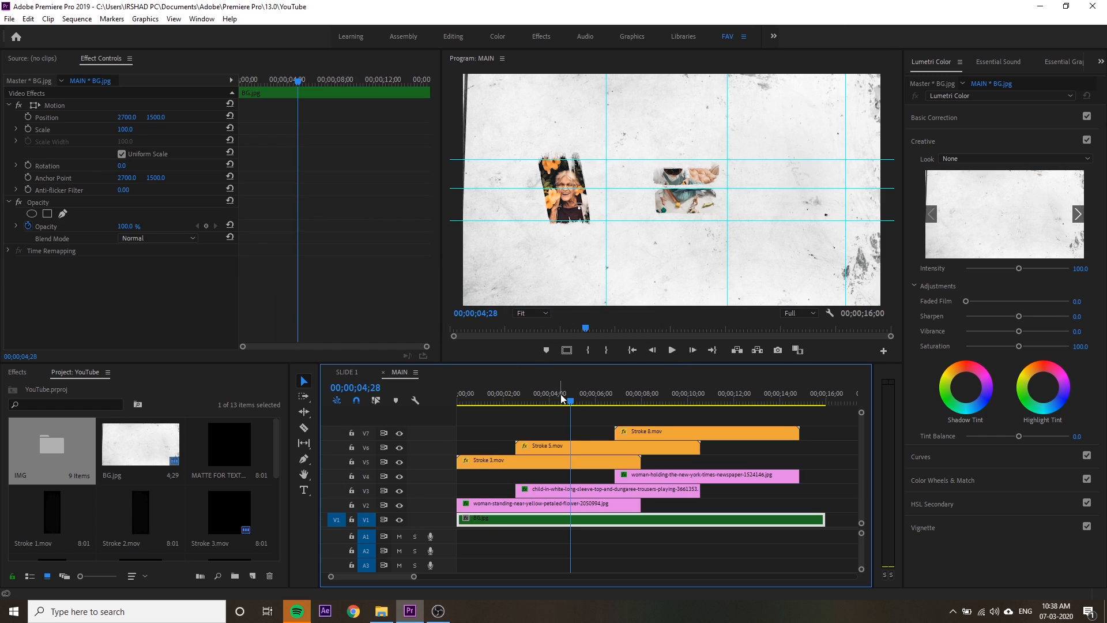
pyautogui.moveTo(571, 399); pyautogui.dragTo(492, 410)
pyautogui.click(500, 504)
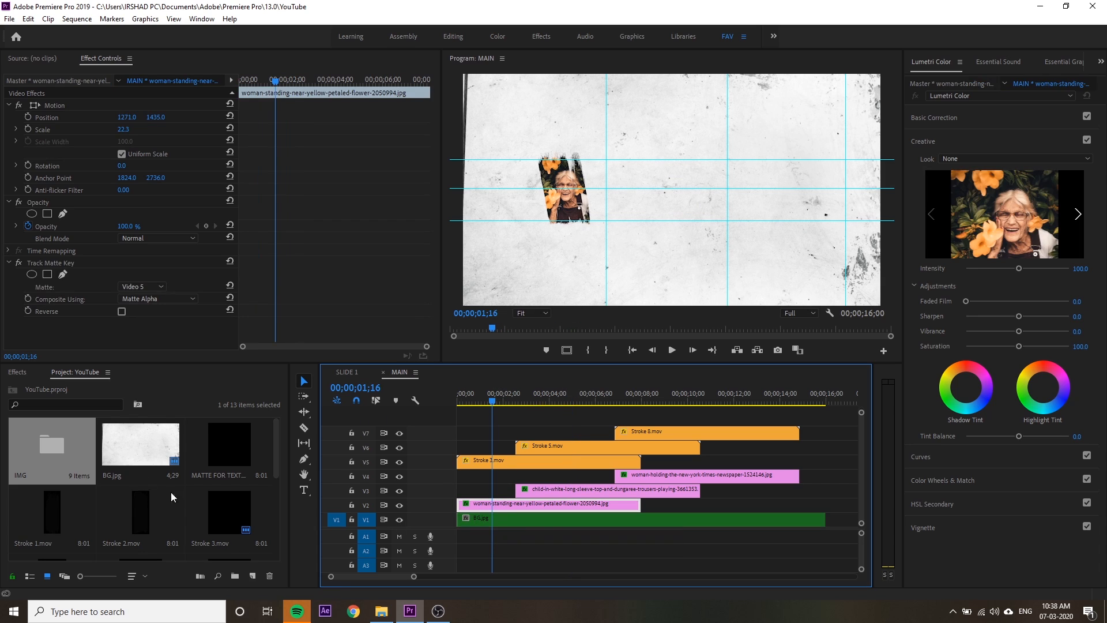
# - Search the effects library for "black" to locate the Black & White video effect, and clear the search
pyautogui.click(18, 372)
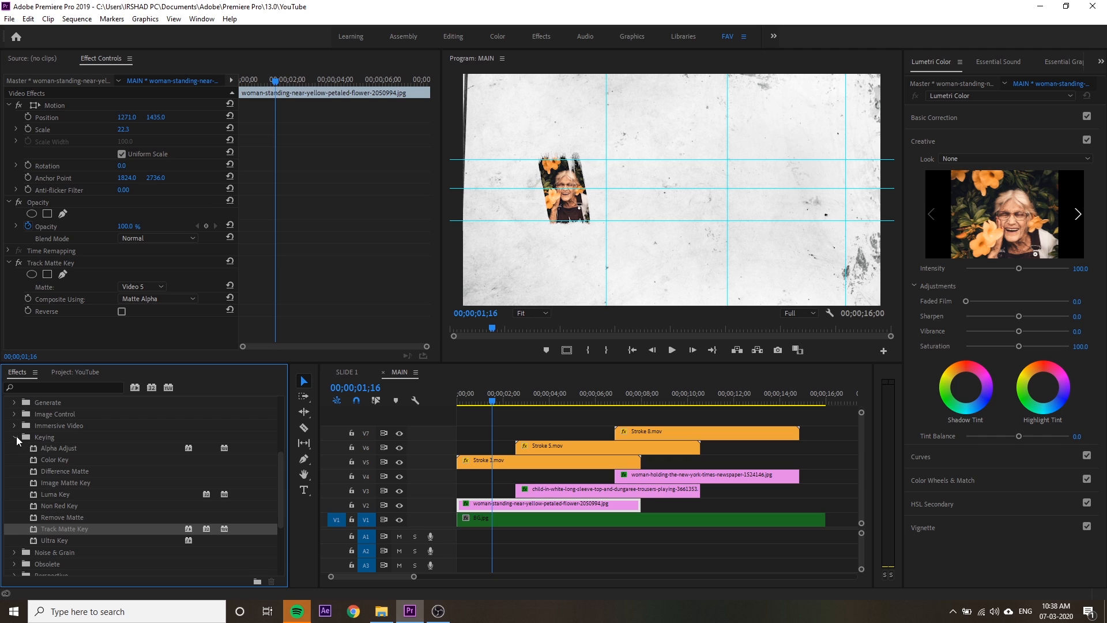
pyautogui.click(64, 387)
pyautogui.write('black')
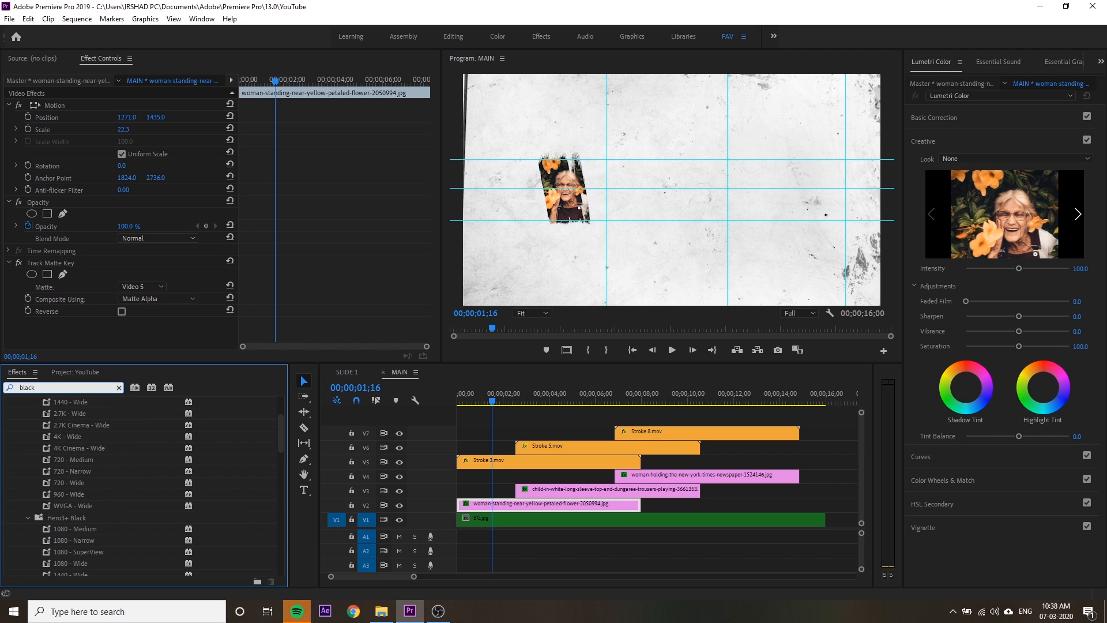
pyautogui.scroll(-10, 119, 435)
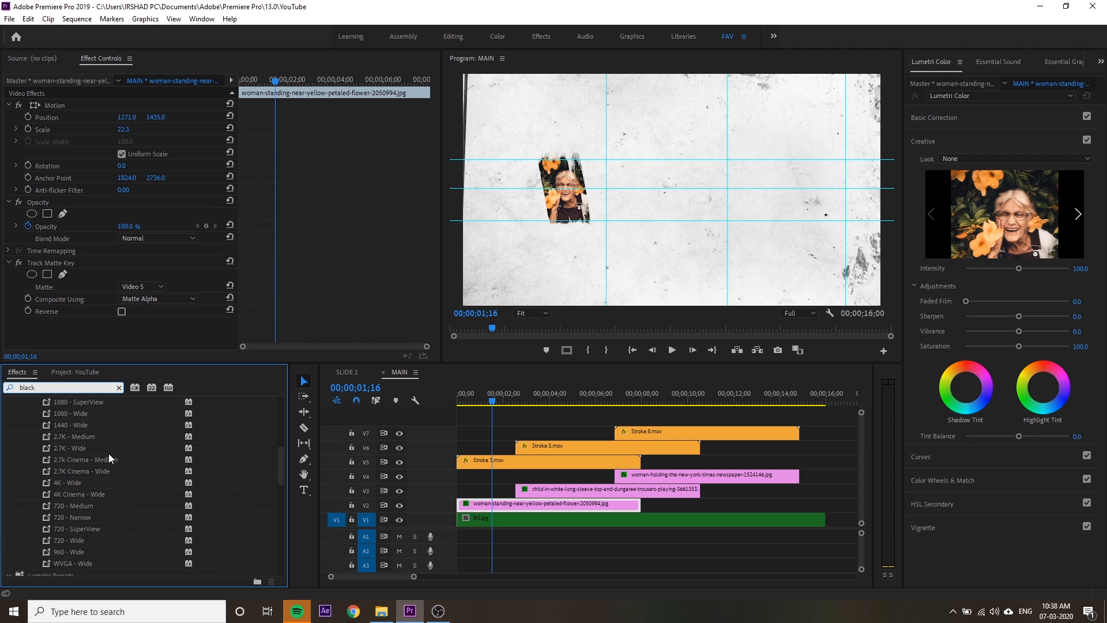
pyautogui.scroll(-10, 46, 554)
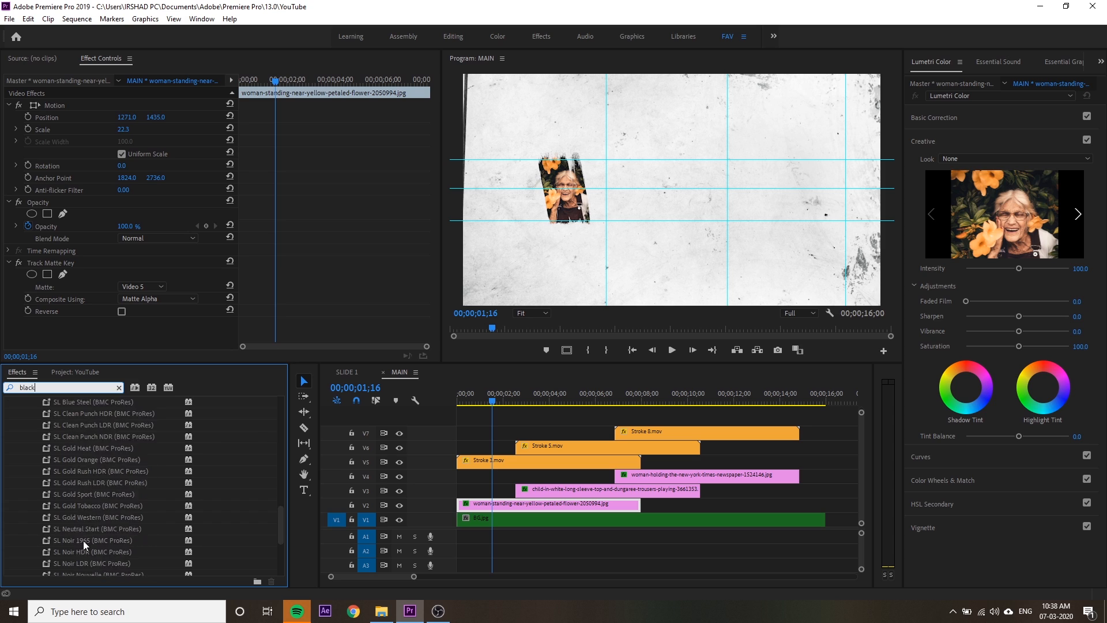
pyautogui.scroll(-2, 85, 541)
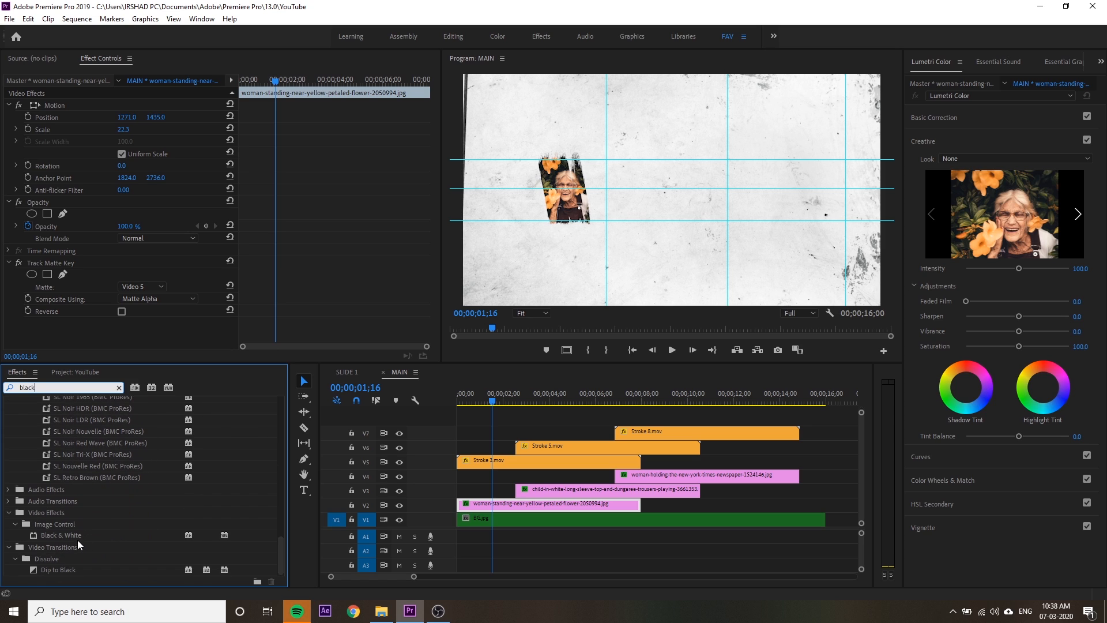
pyautogui.click(64, 537)
pyautogui.click(120, 388)
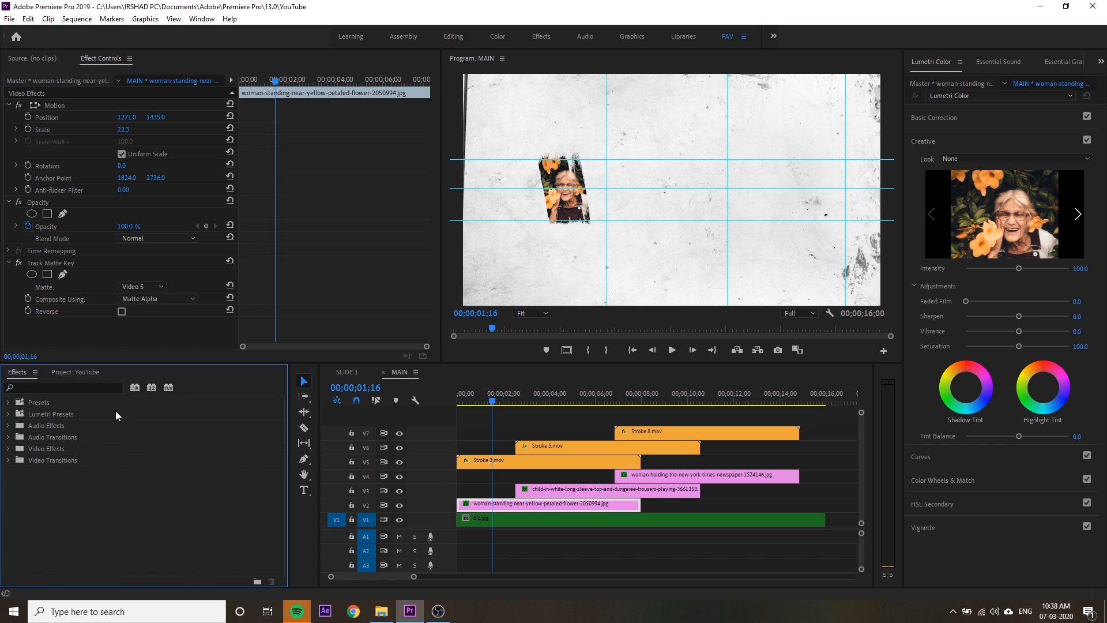
# - Apply the Black & White effect from the Image Control video effects to the woman-standing-near-yellow-petaled-flower clip
pyautogui.doubleClick(49, 448)
pyautogui.scroll(-3, 85, 491)
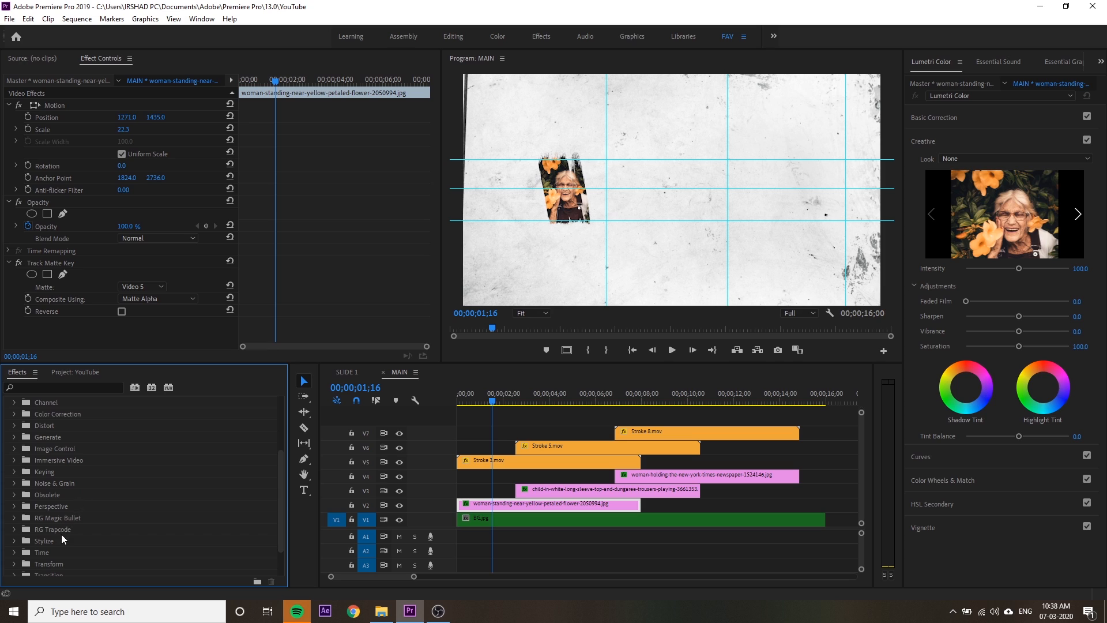
pyautogui.click(64, 508)
pyautogui.scroll(-3, 60, 554)
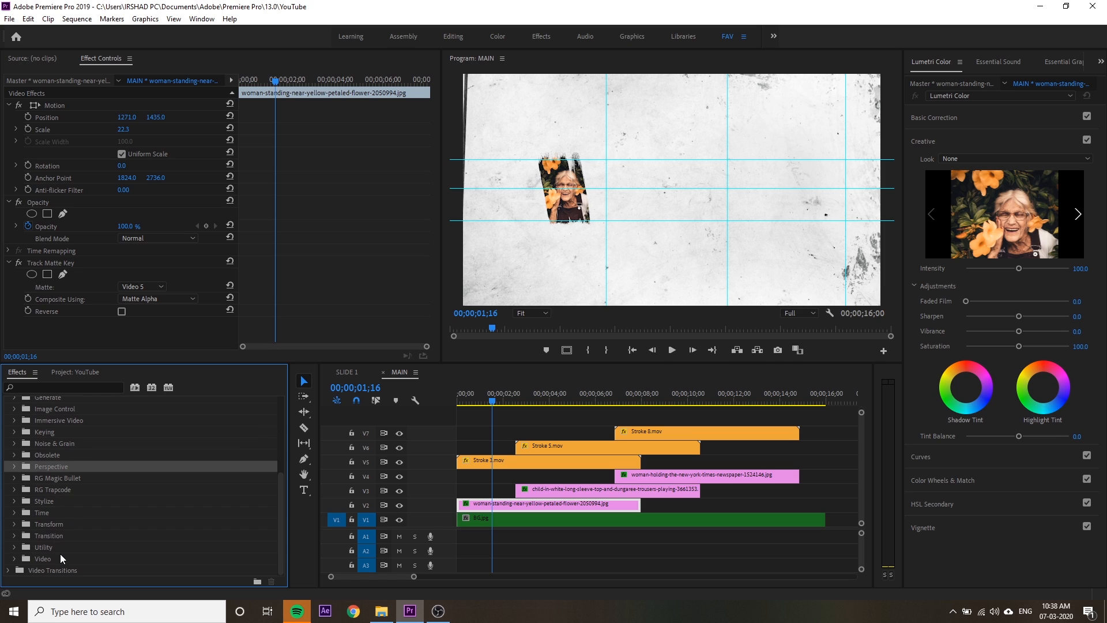
pyautogui.doubleClick(69, 408)
pyautogui.moveTo(65, 420); pyautogui.dragTo(481, 506)
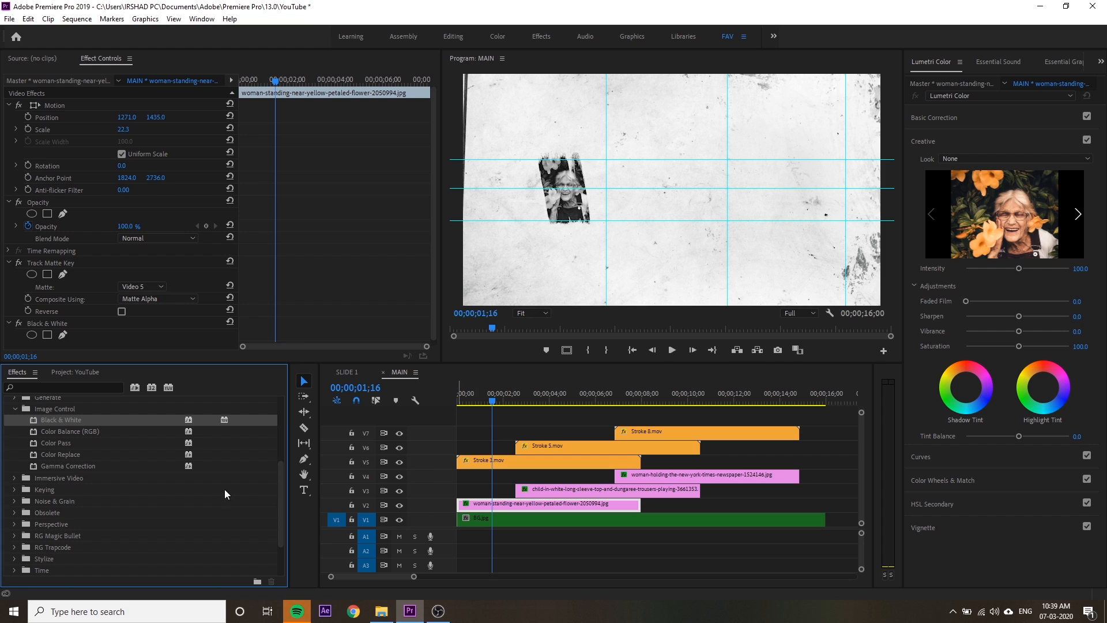
# - Search the effects for "curv" and apply RGB Curves to the woman-standing-near-yellow-petaled-flower clip
pyautogui.scroll(5, 71, 473)
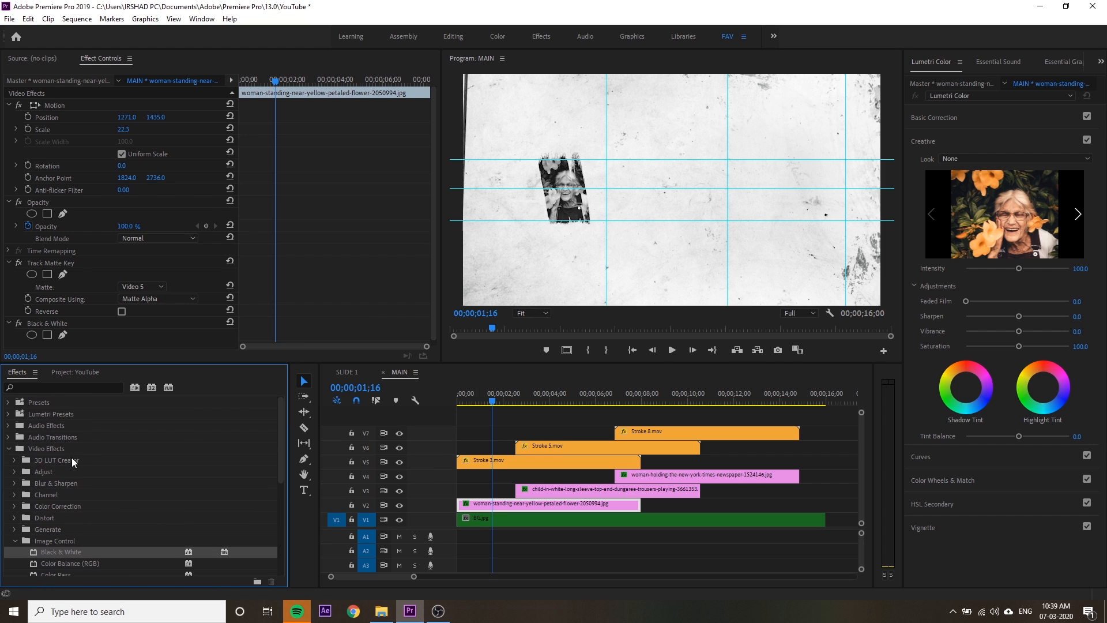
pyautogui.click(61, 385)
pyautogui.write('curv')
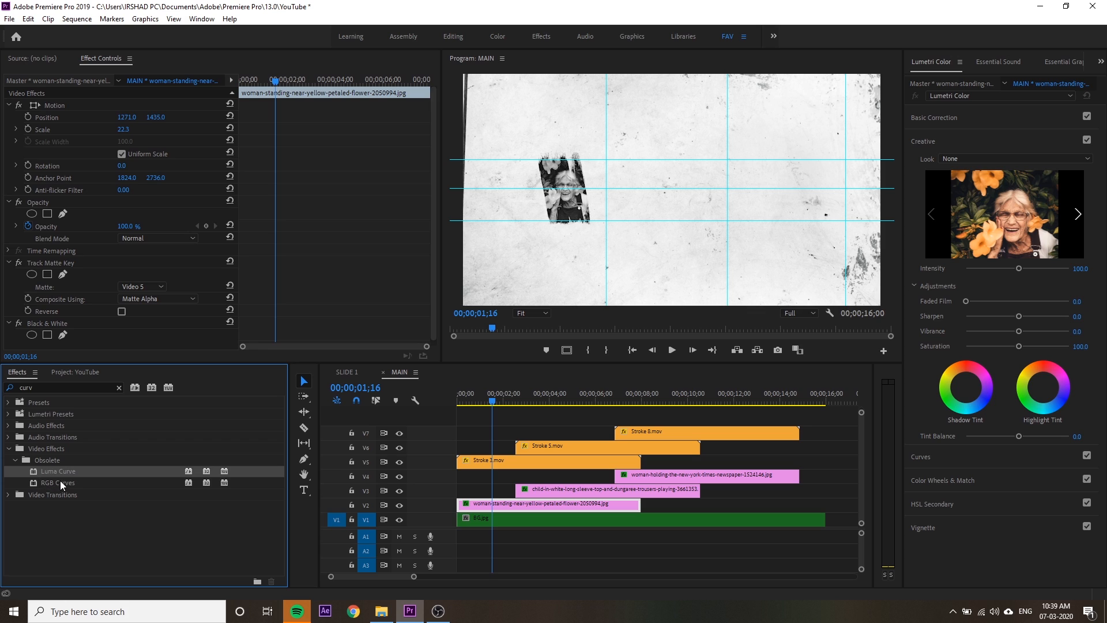
pyautogui.moveTo(56, 483); pyautogui.dragTo(494, 504)
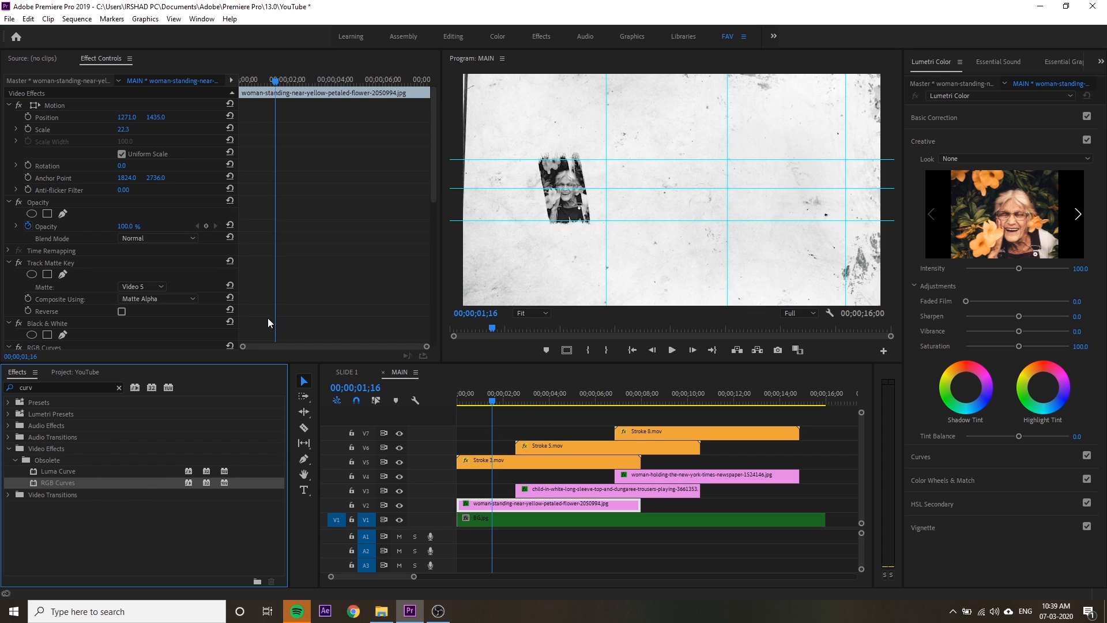
# - Raise the blue curve's shadow point to tint the photo's darks blue and lift the Master curve slightly, previewing at 25%
pyautogui.scroll(-10, 66, 249)
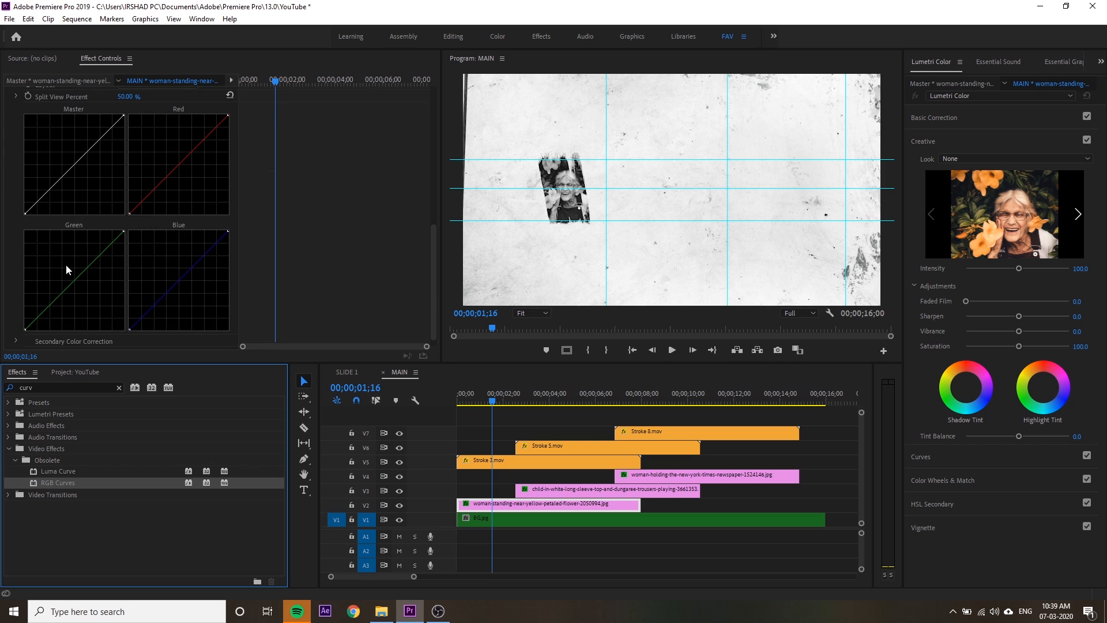
pyautogui.moveTo(129, 320)
pyautogui.mouseDown()
pyautogui.moveTo(164, 319)
pyautogui.moveTo(124, 313)
pyautogui.mouseUp()
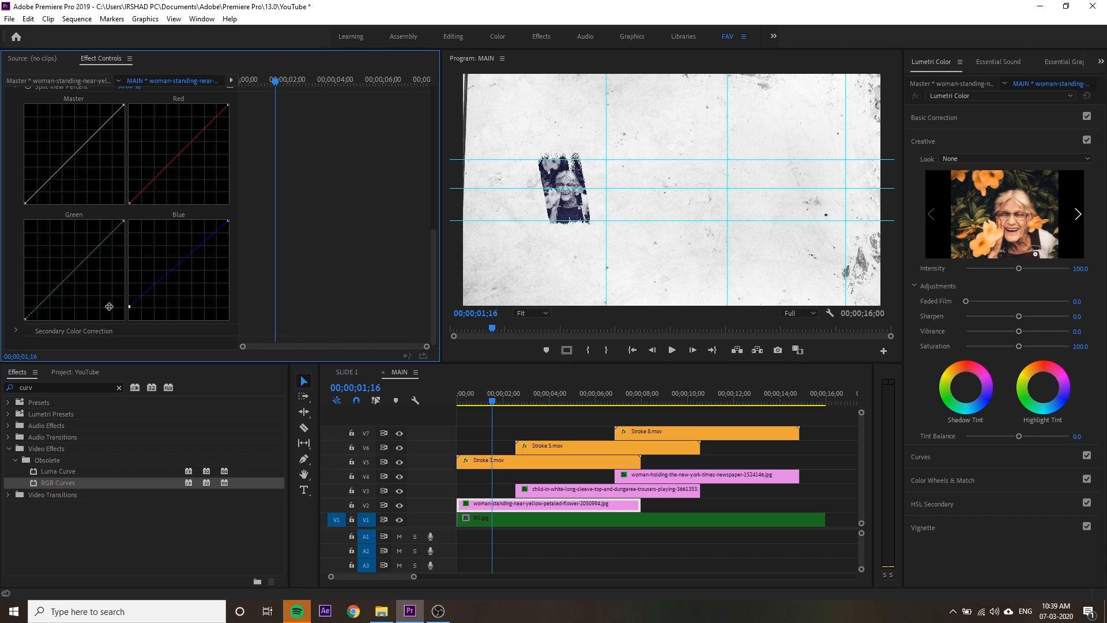
pyautogui.click(532, 313)
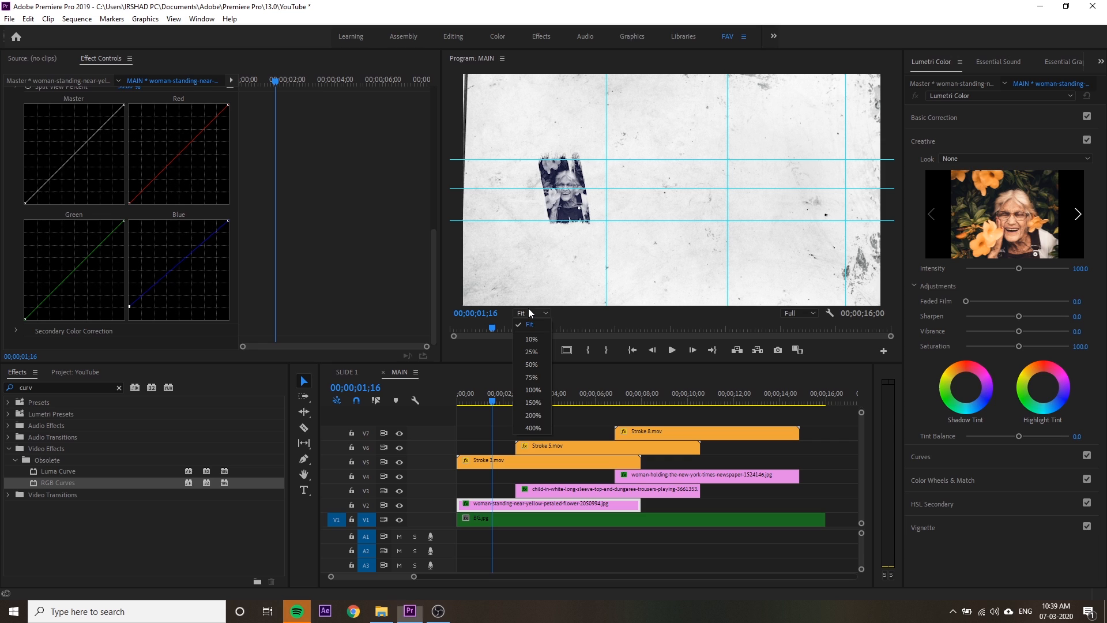
pyautogui.click(532, 351)
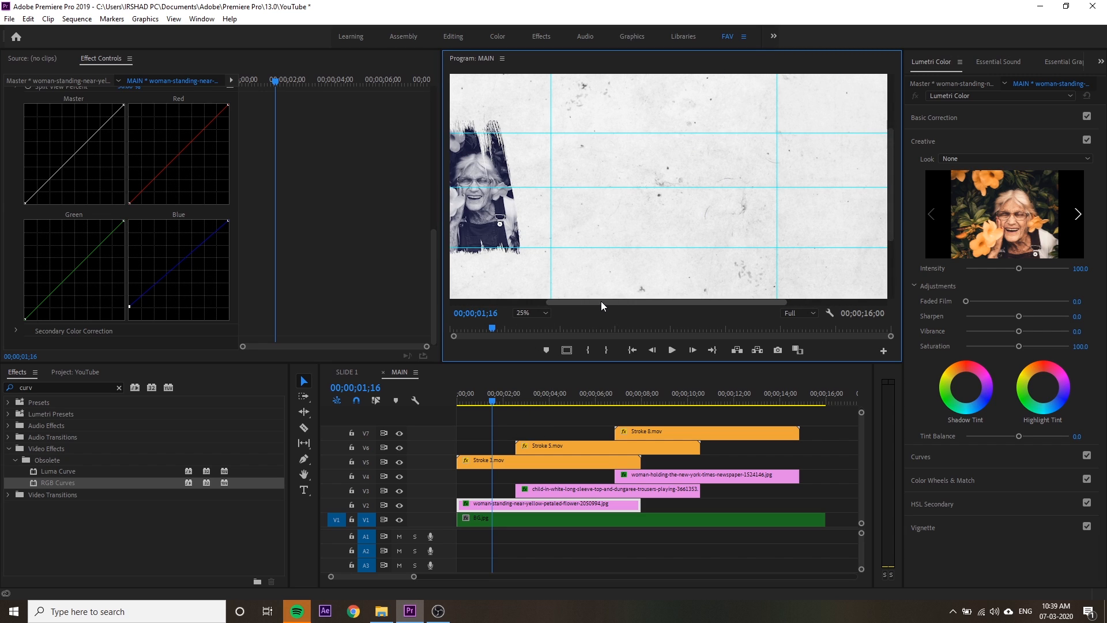
pyautogui.moveTo(601, 301); pyautogui.dragTo(468, 302)
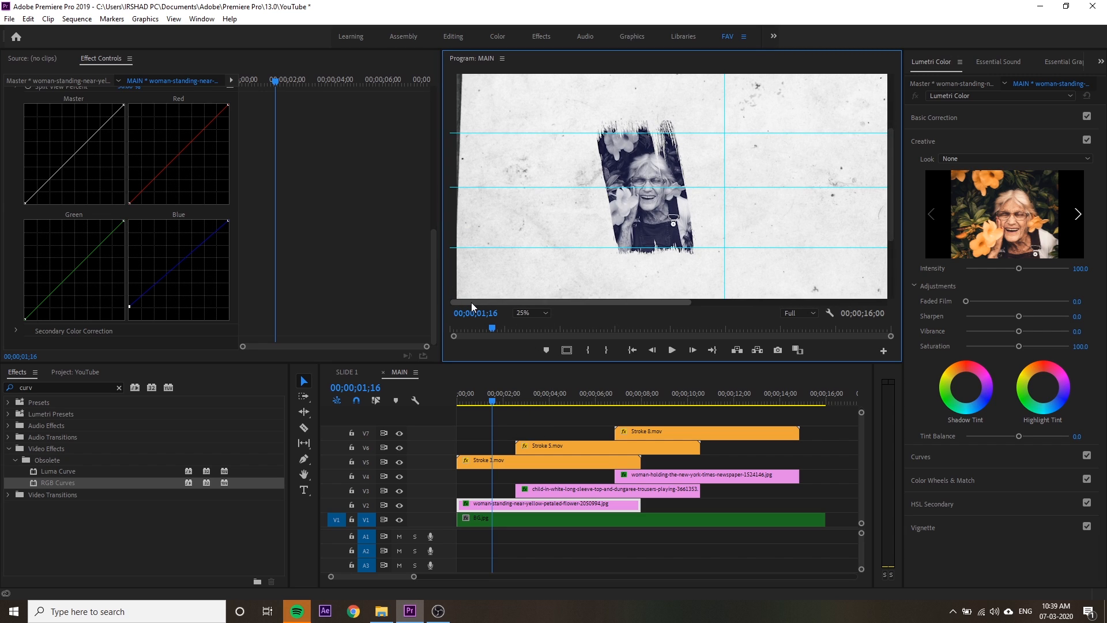
pyautogui.click(128, 306)
pyautogui.moveTo(128, 306); pyautogui.dragTo(129, 289)
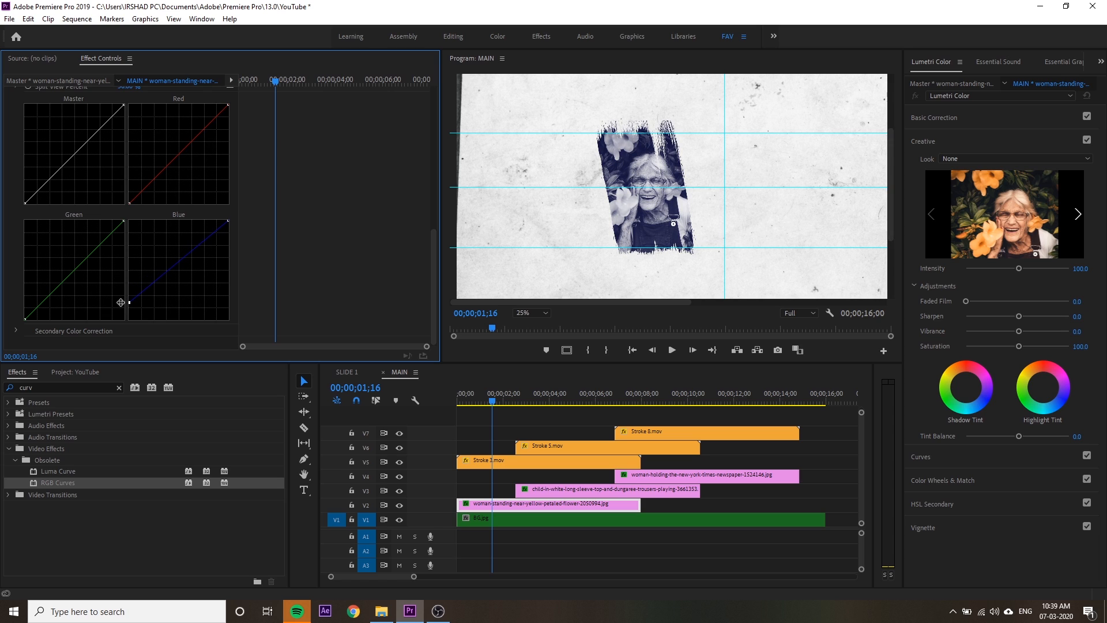
# - Collapse the Black & White and RGB Curves effects on the woman photo clip and copy both together
pyautogui.scroll(5, 123, 306)
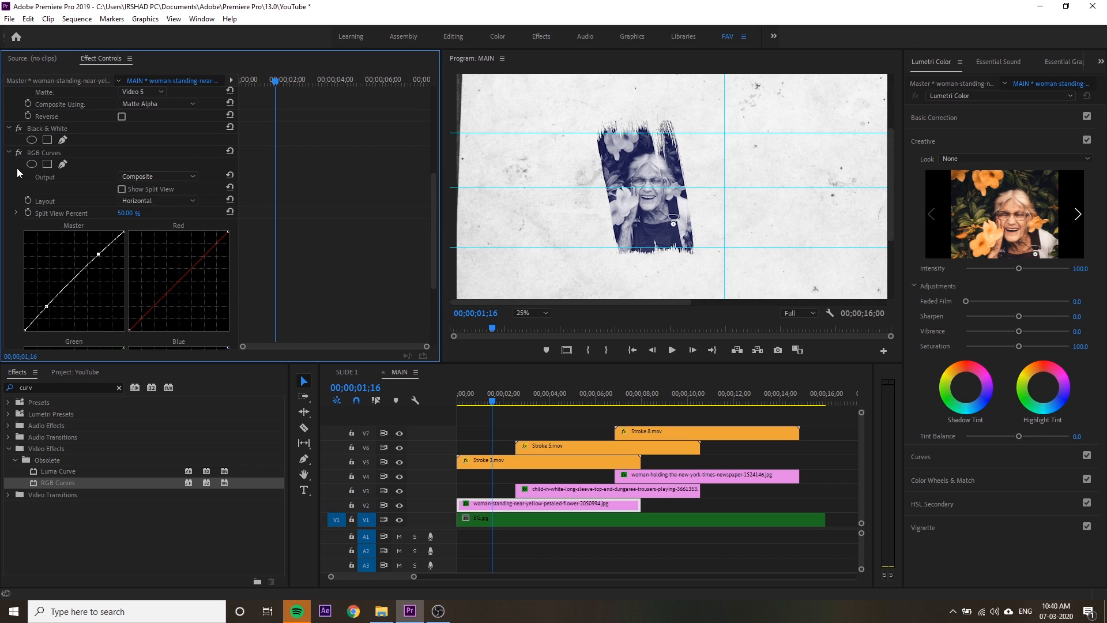
pyautogui.click(9, 153)
pyautogui.click(8, 306)
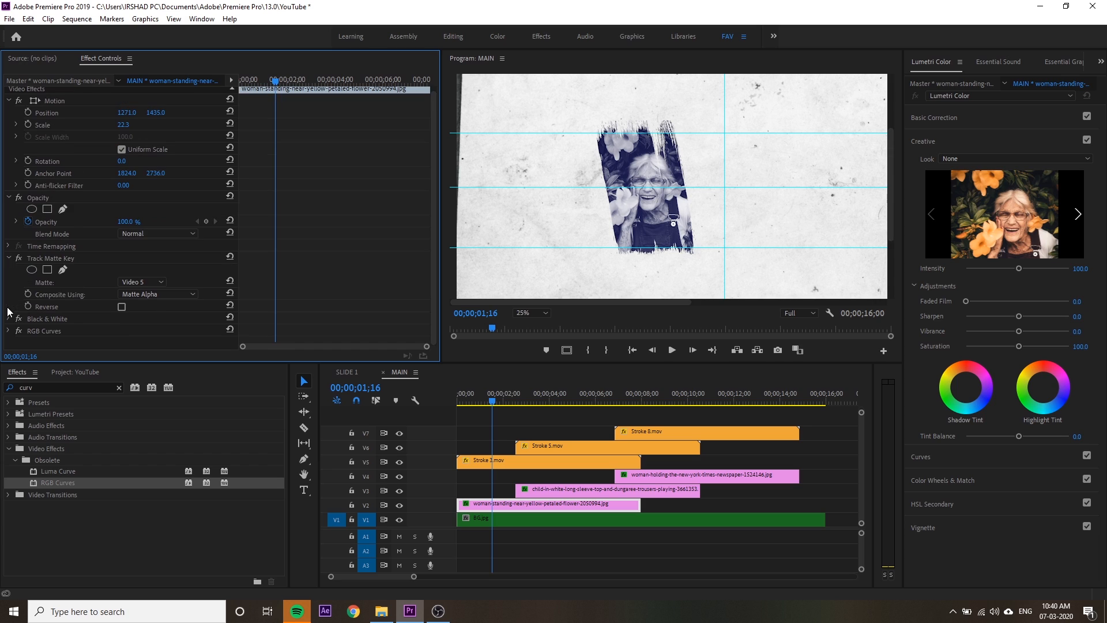
pyautogui.keyDown('ctrl'); pyautogui.click(67, 331); pyautogui.keyUp('ctrl')
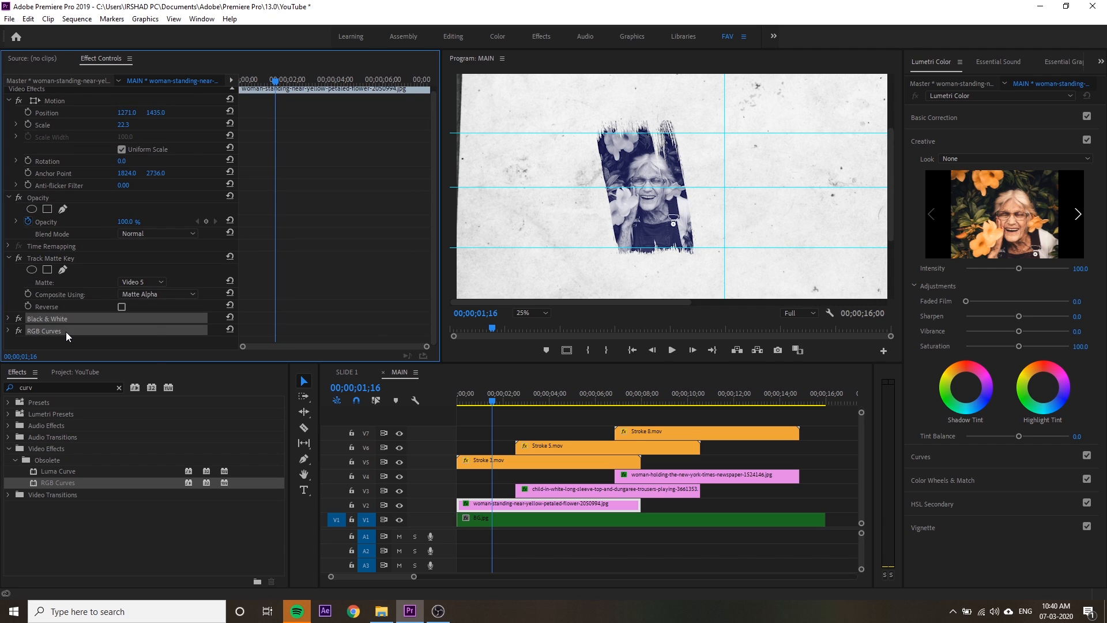
pyautogui.rightClick(66, 331)
pyautogui.click(94, 399)
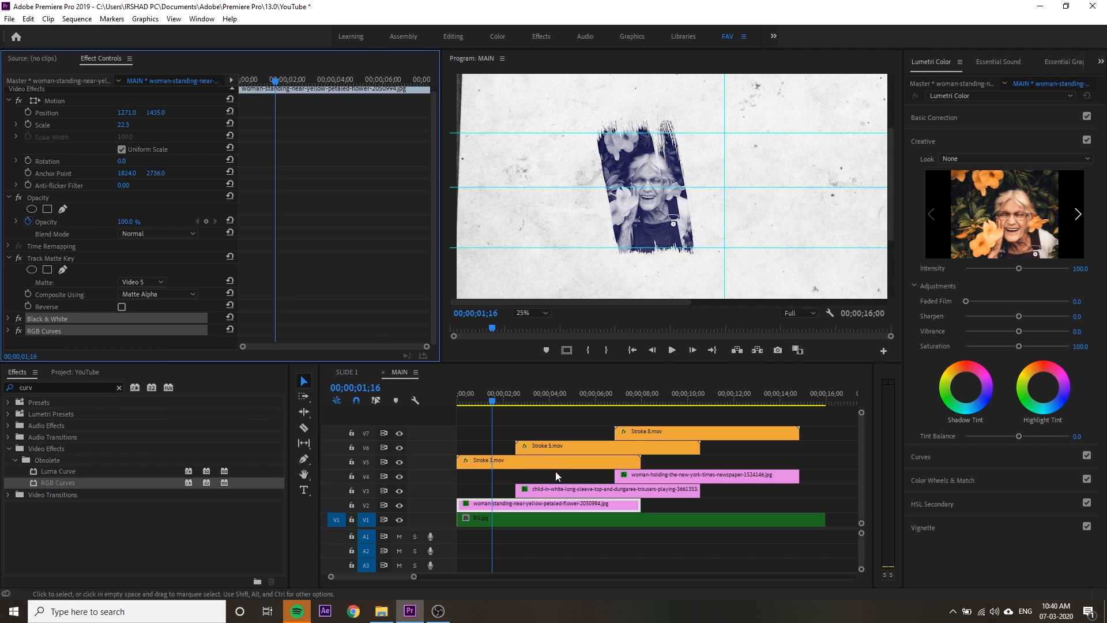
# - Paste the Black & White and RGB Curves effects onto the child photo clip and the newspaper photo clip
pyautogui.click(568, 489)
pyautogui.hotkey('ctrl', 'v')
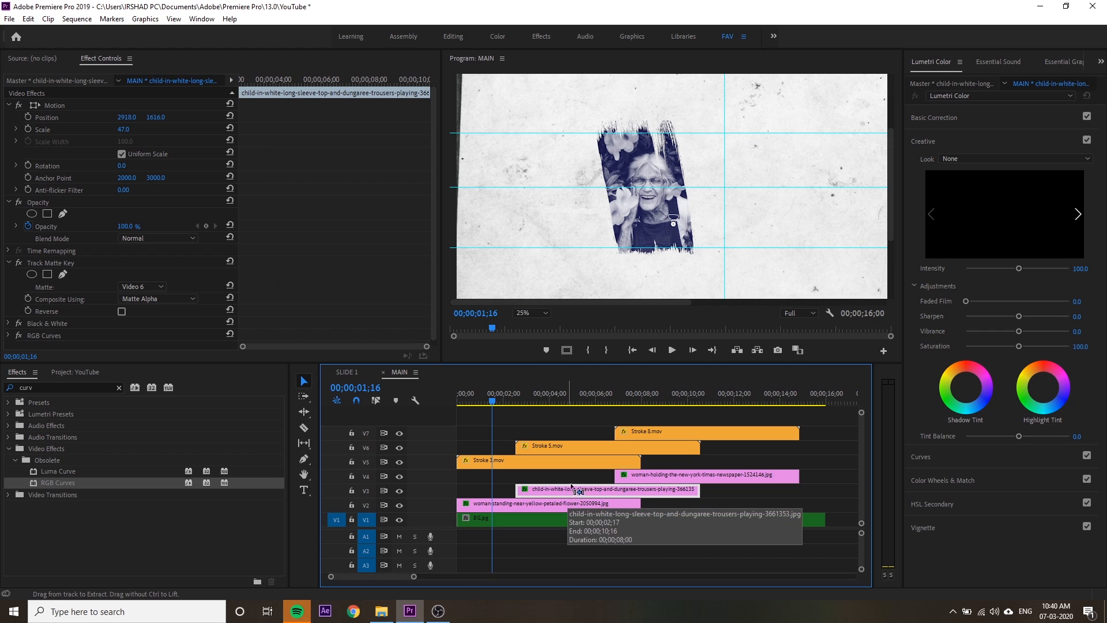
pyautogui.click(568, 395)
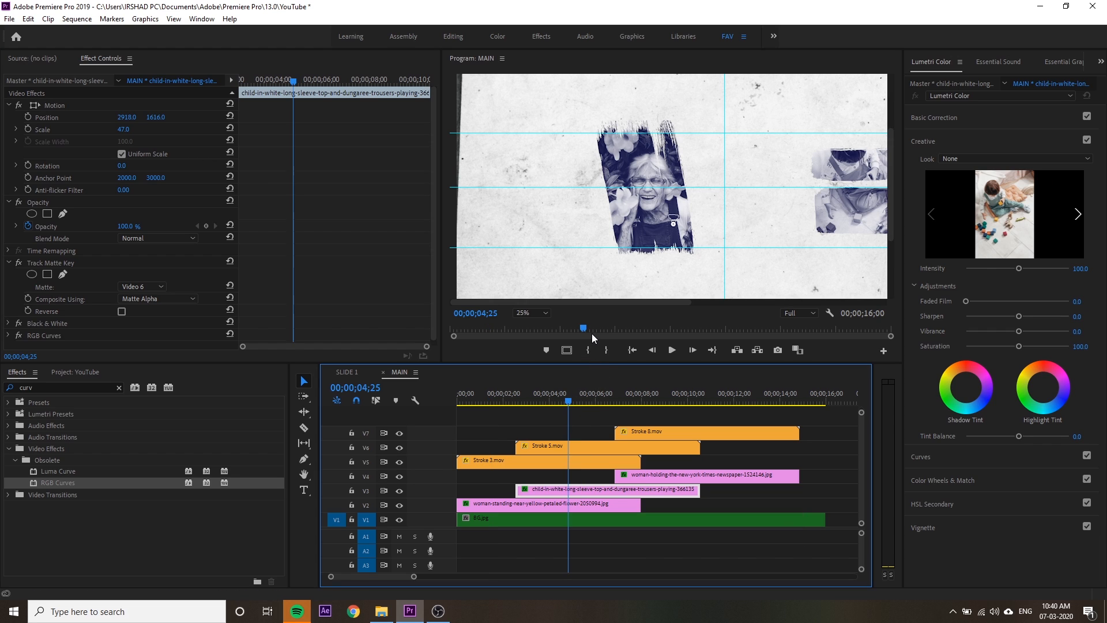
pyautogui.moveTo(597, 303); pyautogui.dragTo(812, 307)
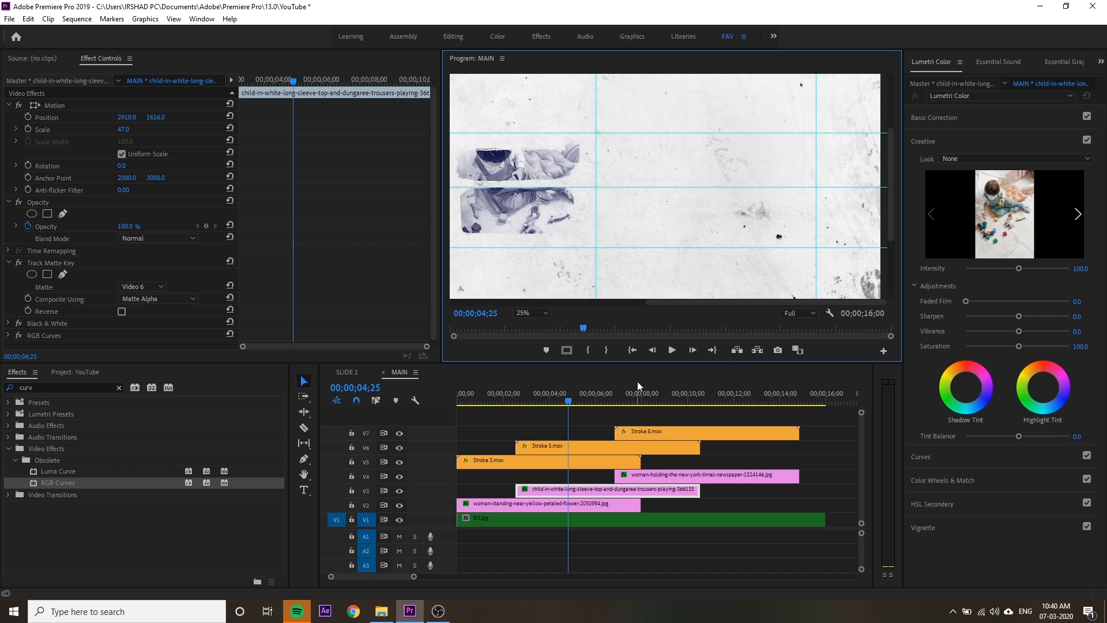
pyautogui.click(657, 396)
pyautogui.click(675, 476)
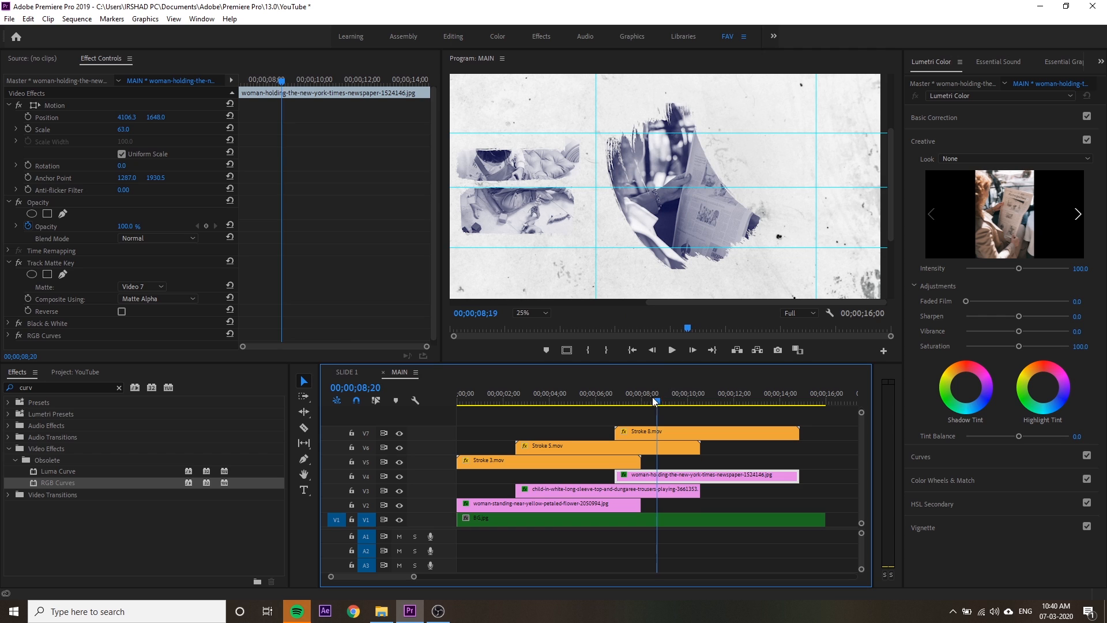
# - Play the SLIDE 1 sequence from its start, with the preview fitted to the window, to review the blue-tinted look
pyautogui.moveTo(656, 402); pyautogui.dragTo(448, 401)
pyautogui.click(347, 372)
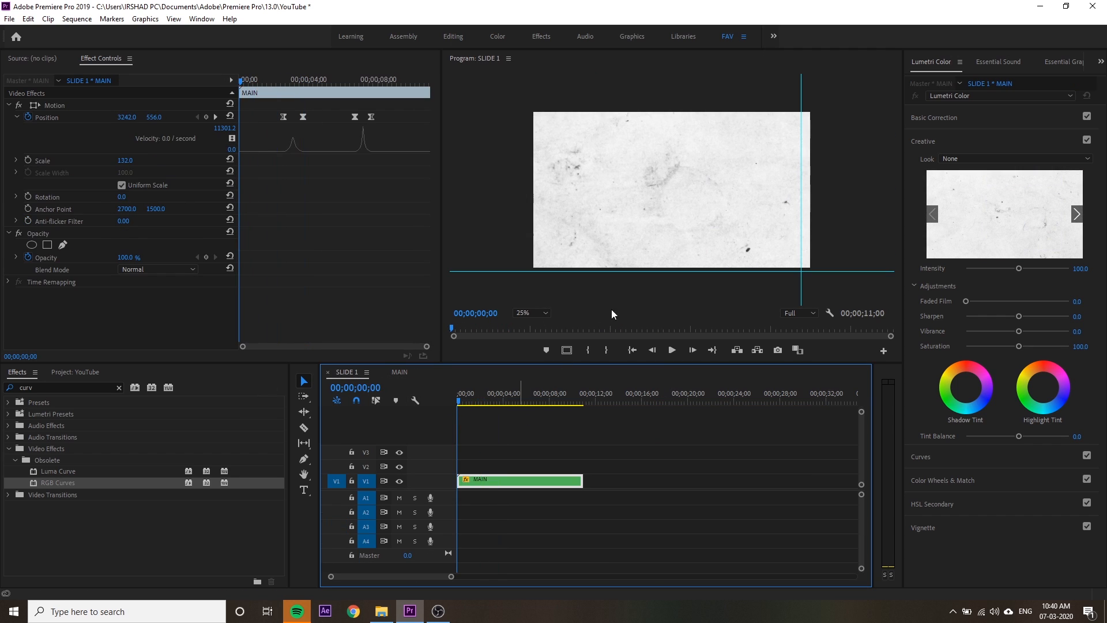
pyautogui.click(527, 314)
pyautogui.click(536, 324)
pyautogui.press('space')
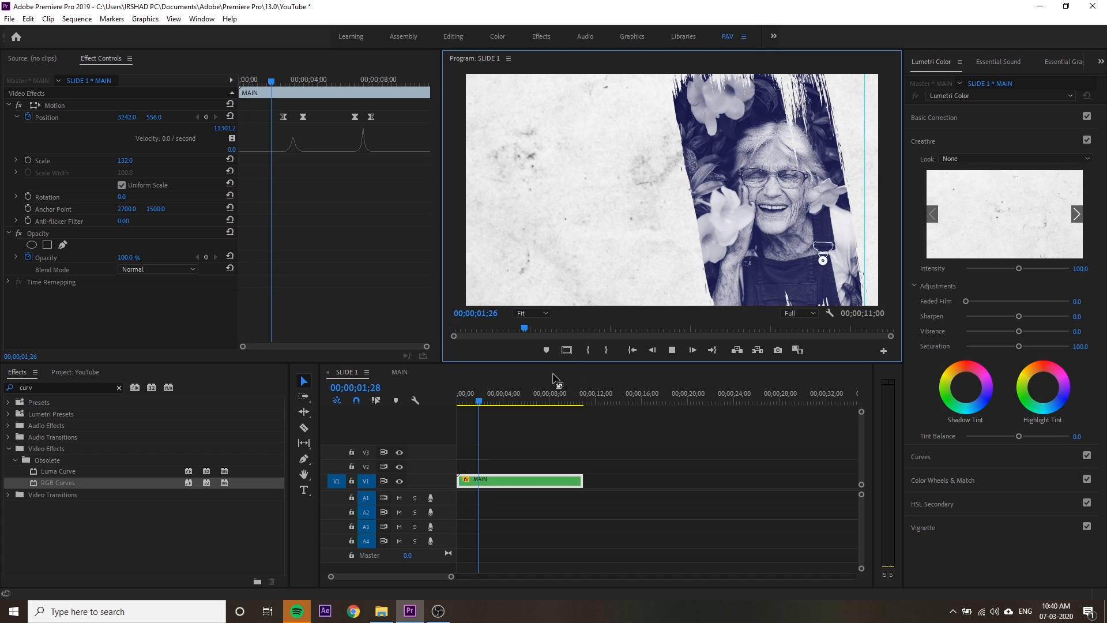
pyautogui.press('space')
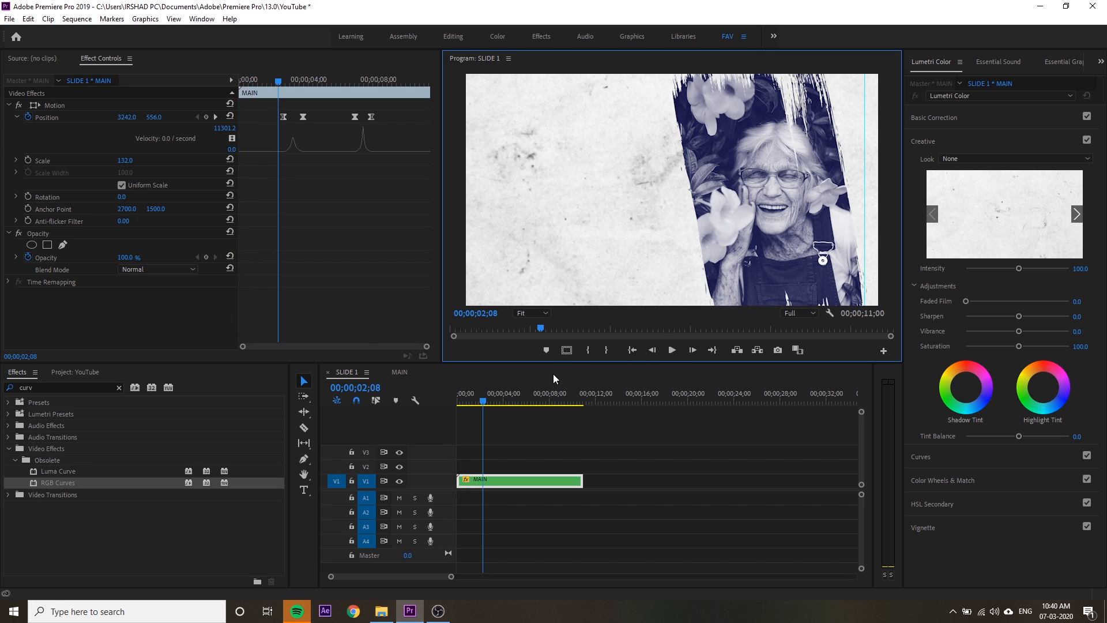
# - In the MAIN sequence, turn off the Black & White effect on the newspaper, child and woman photo clips, leaving RGB Curves on
pyautogui.click(401, 372)
pyautogui.click(636, 484)
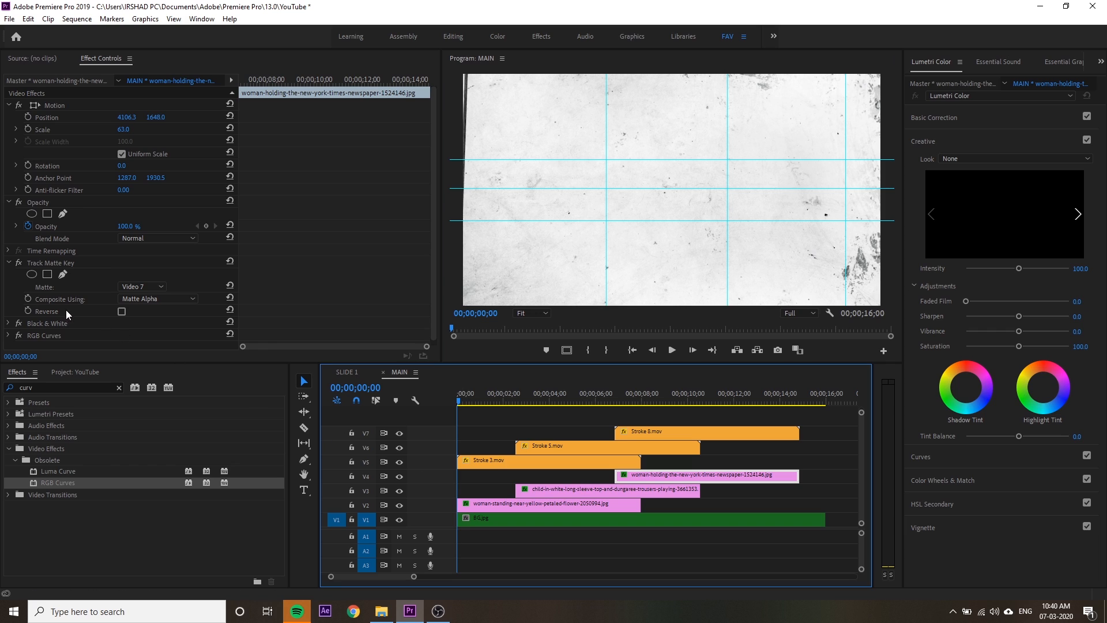
pyautogui.click(19, 336)
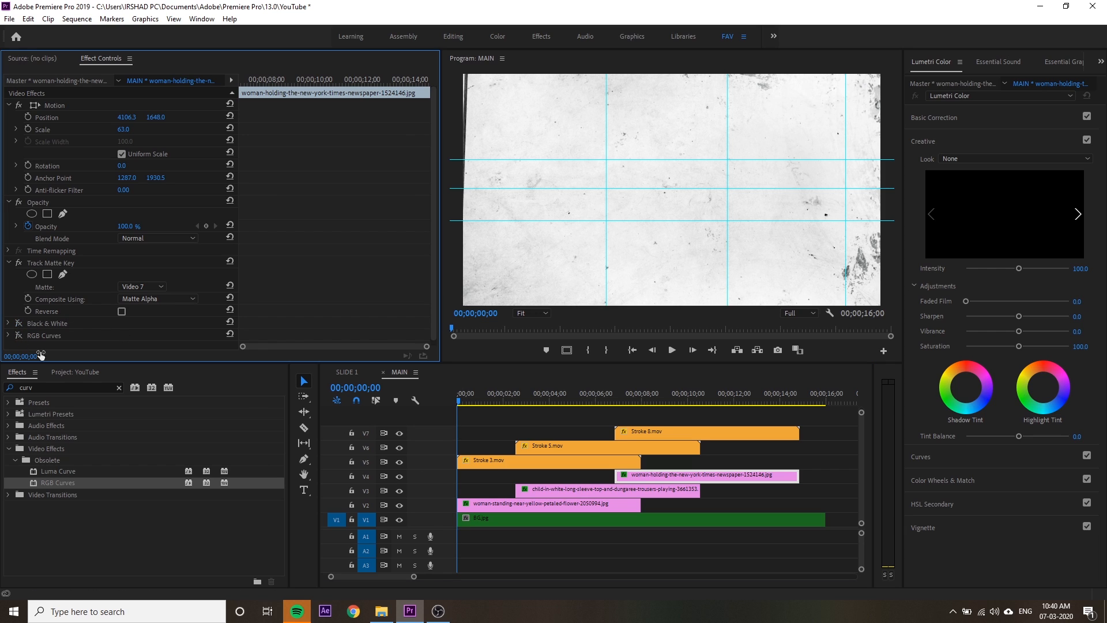
pyautogui.click(579, 489)
pyautogui.click(23, 326)
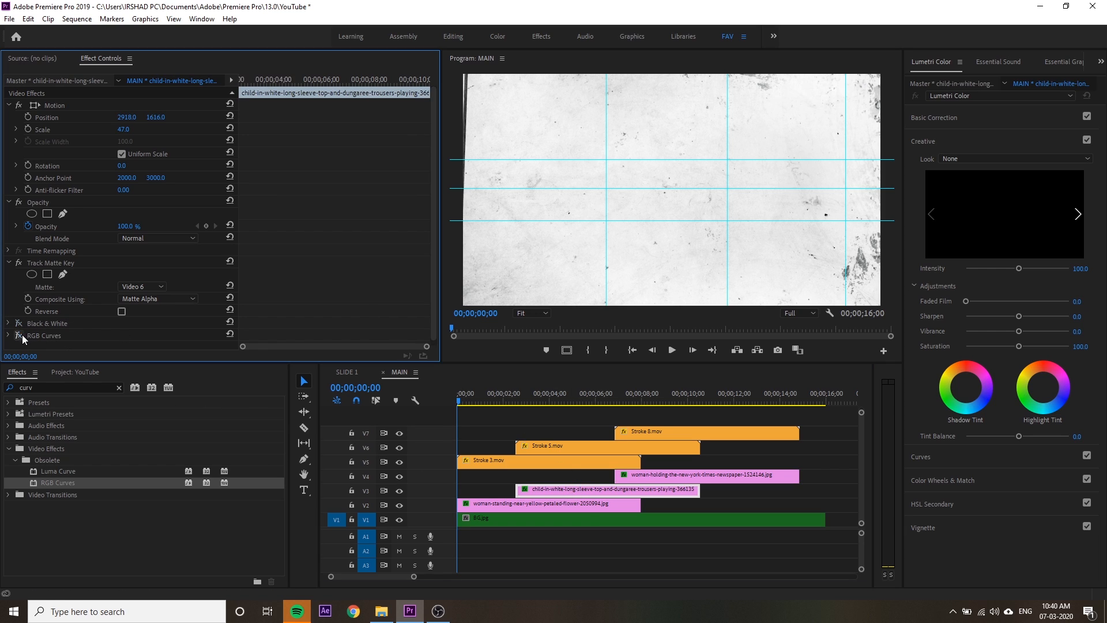
pyautogui.click(494, 403)
pyautogui.click(496, 503)
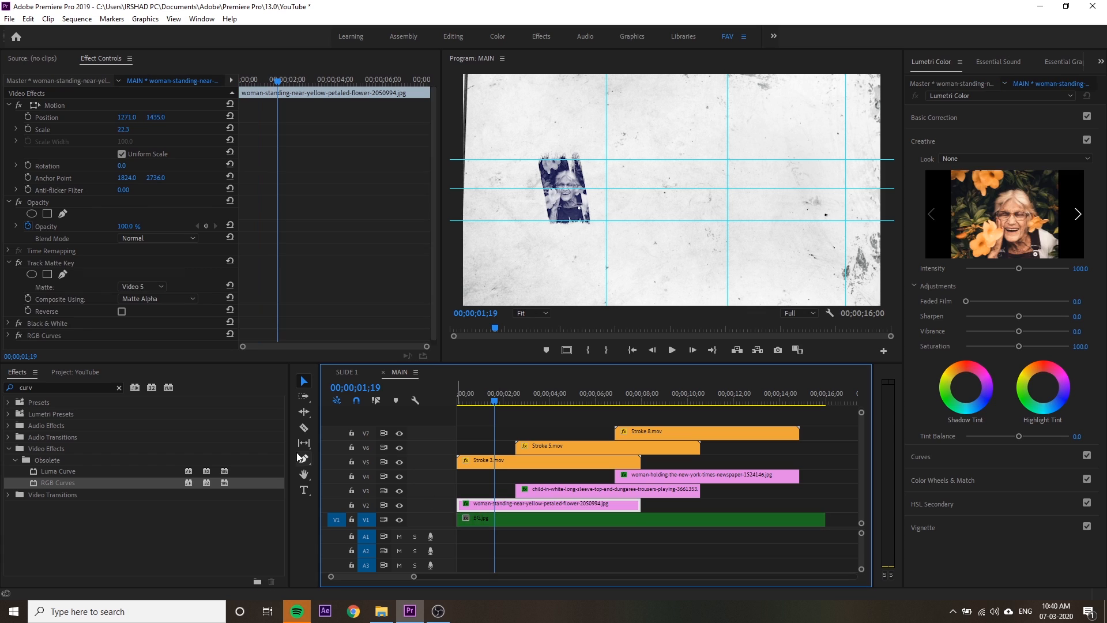
pyautogui.click(19, 336)
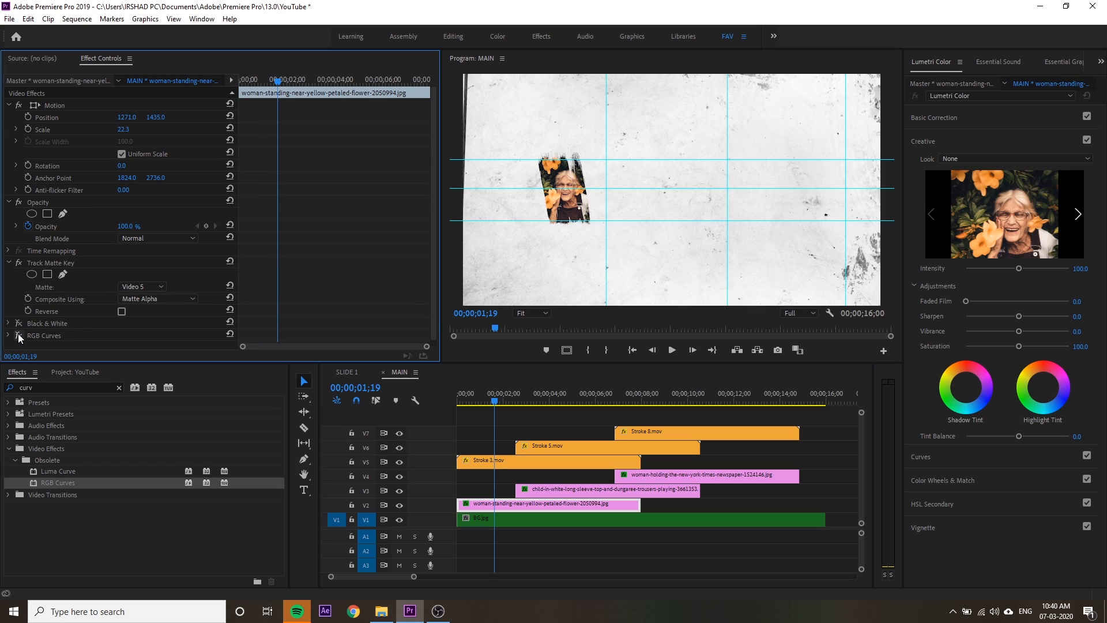
pyautogui.click(19, 335)
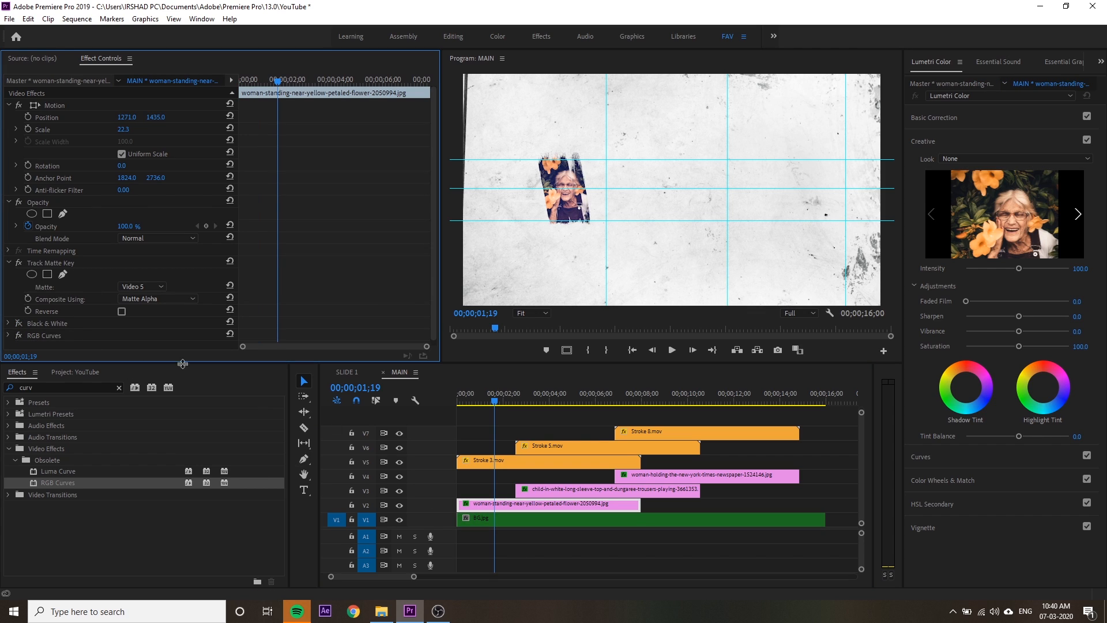
pyautogui.click(593, 490)
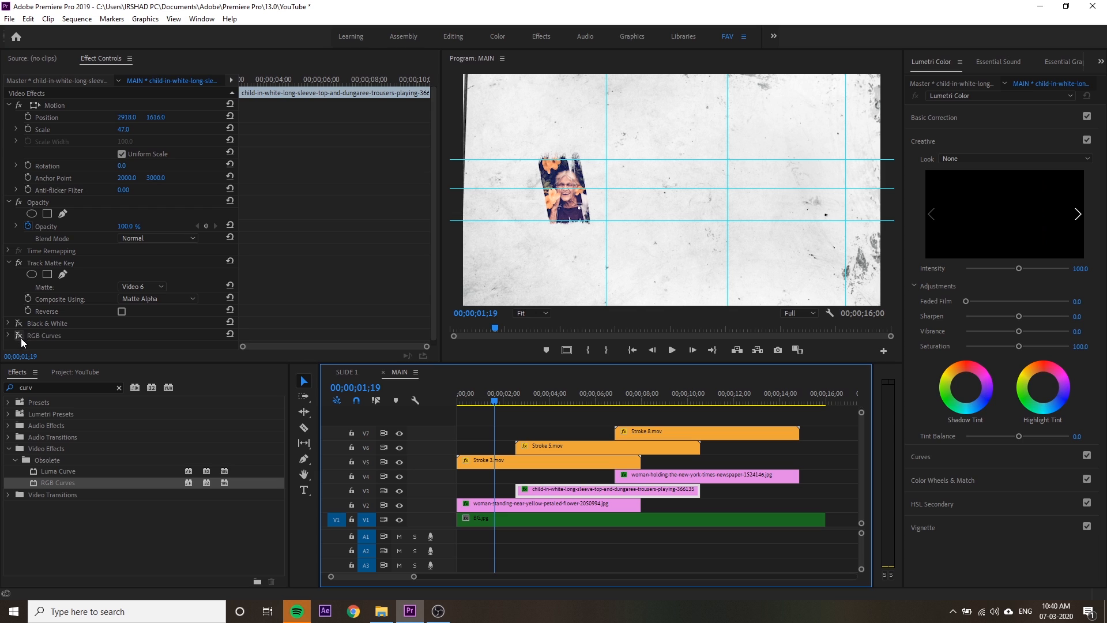
pyautogui.click(669, 477)
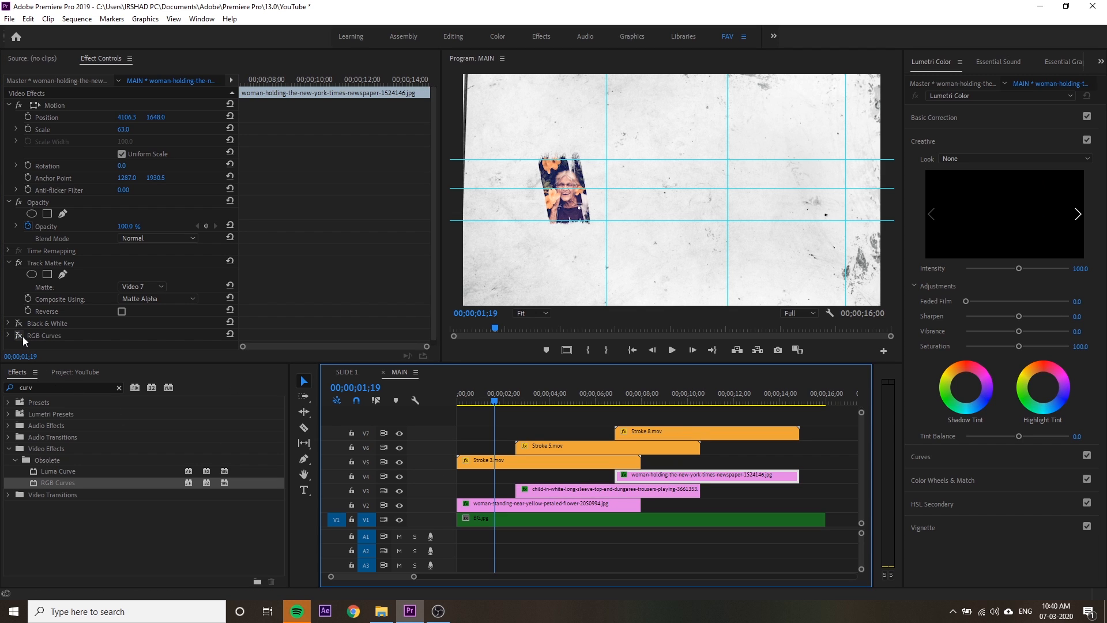
# - Review the blue-tinted colour version of the woman photo in SLIDE 1, and return to the MAIN sequence with nothing selected
pyautogui.click(355, 372)
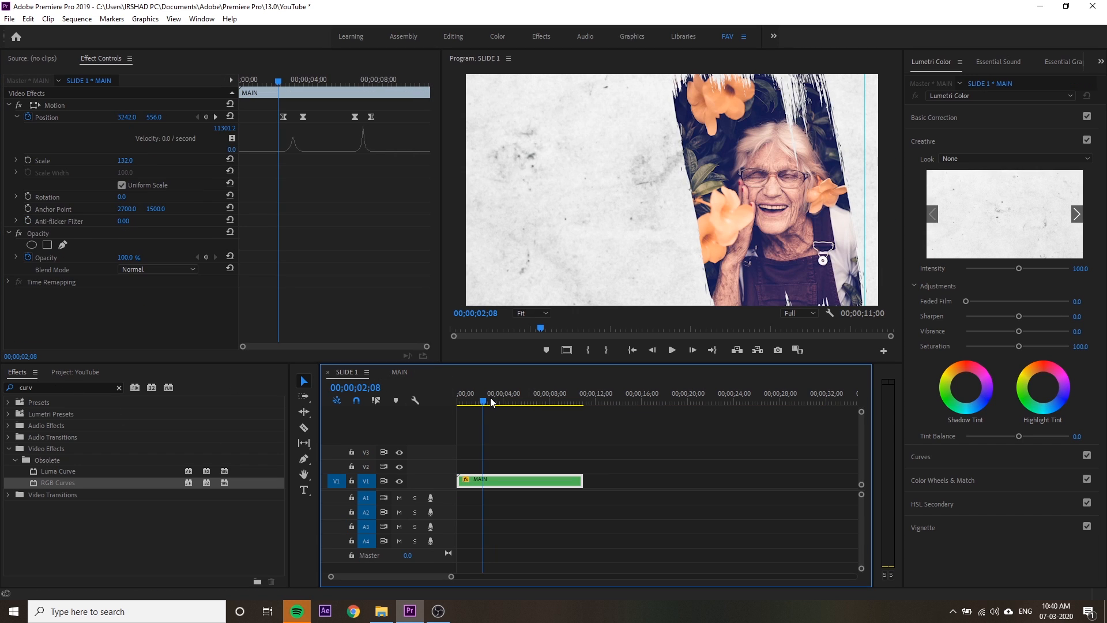
pyautogui.moveTo(486, 399); pyautogui.dragTo(480, 438)
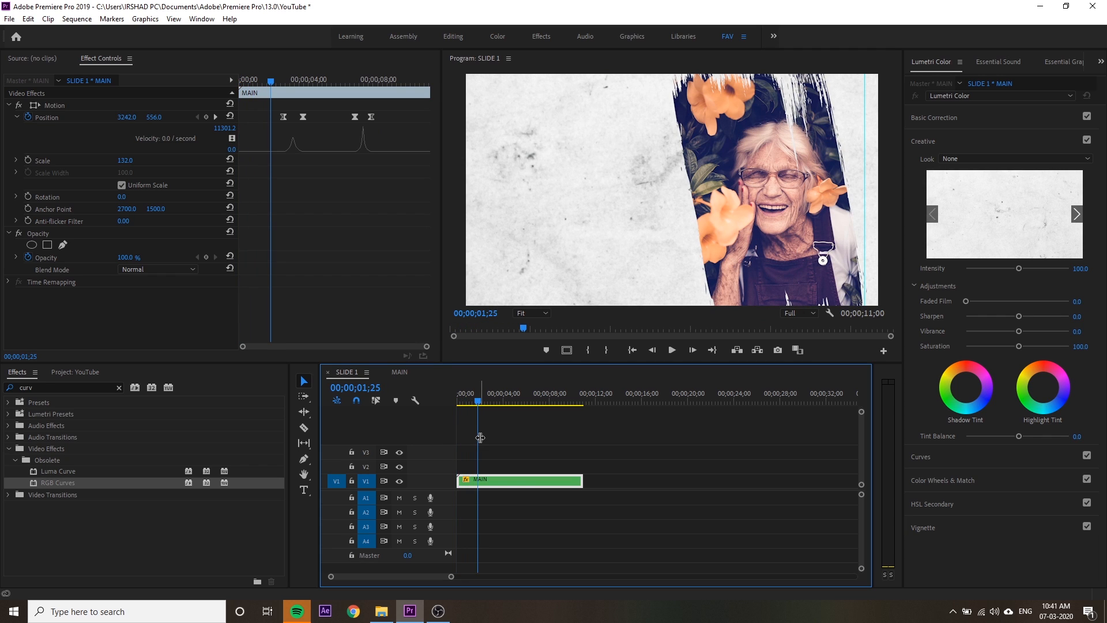
pyautogui.click(400, 372)
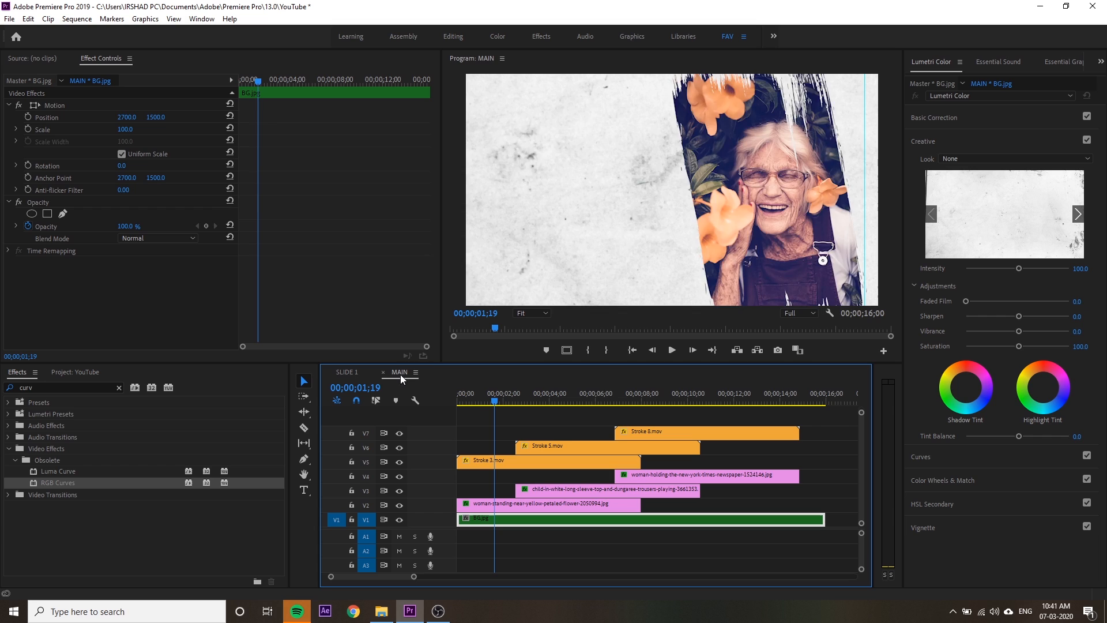
pyautogui.click(569, 424)
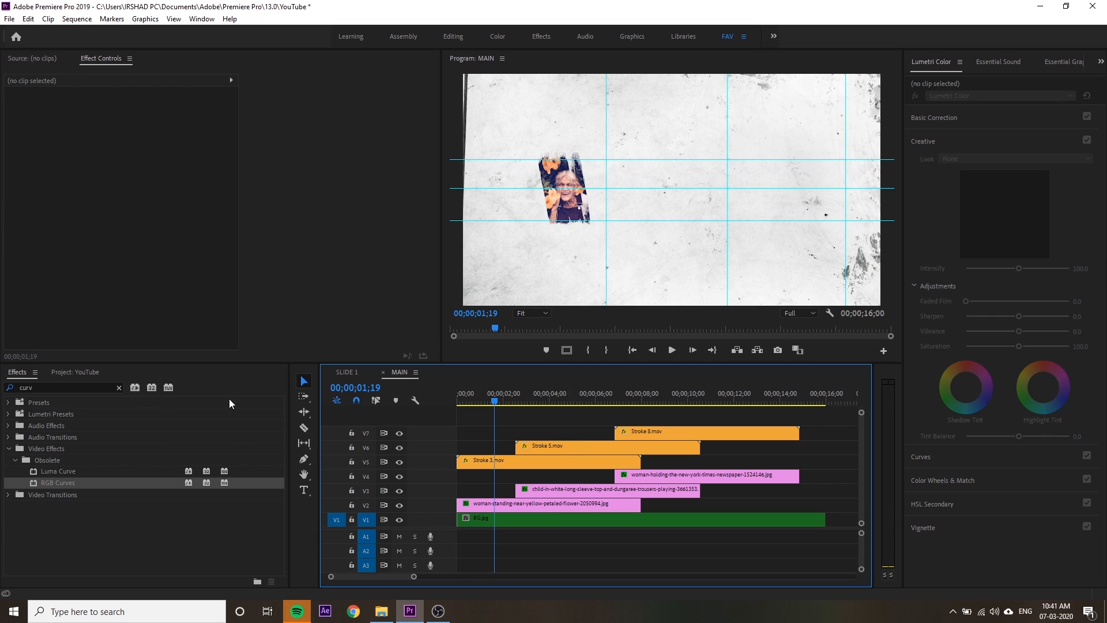
# - With the preview at 25%, add a two-line title reading "Free Premiere Pro" and "Slides show" beside the woman photo
pyautogui.click(526, 313)
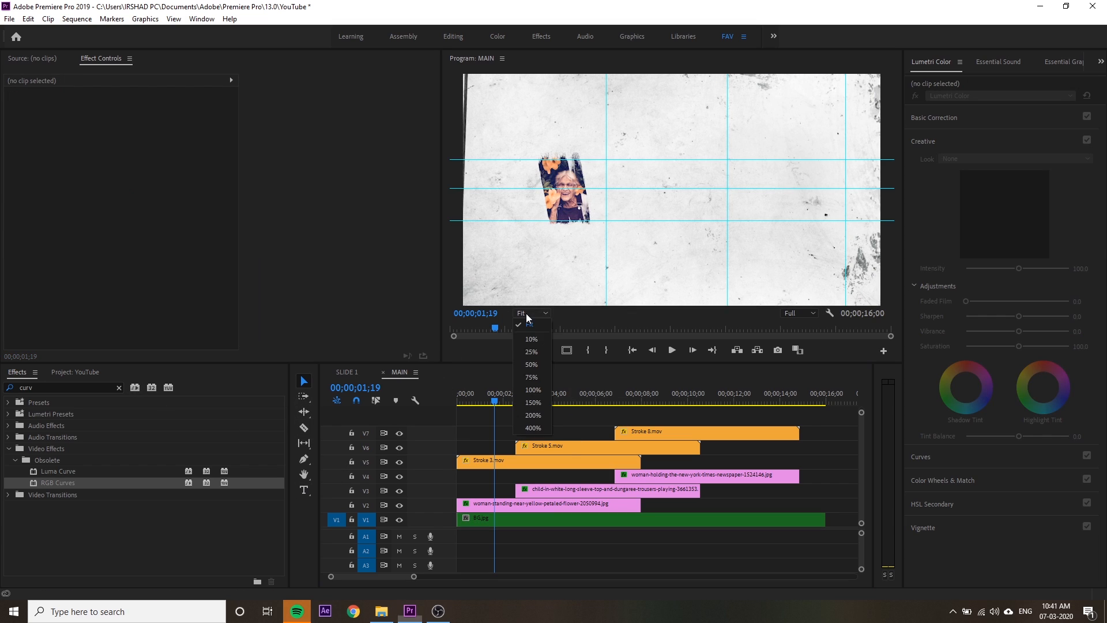
pyautogui.click(531, 351)
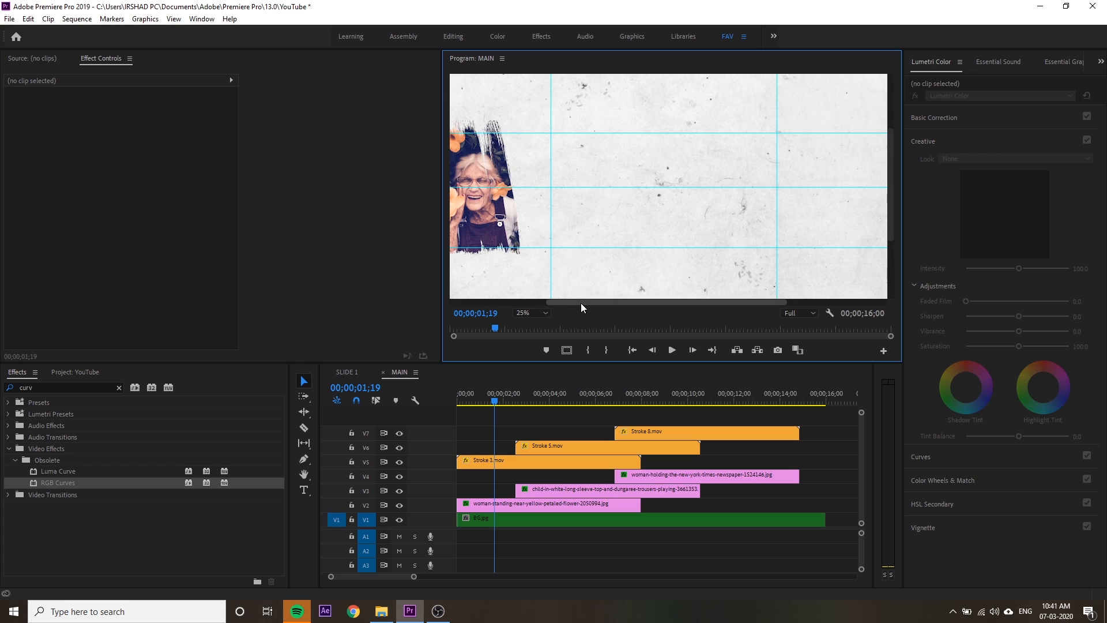
pyautogui.moveTo(581, 303); pyautogui.dragTo(418, 313)
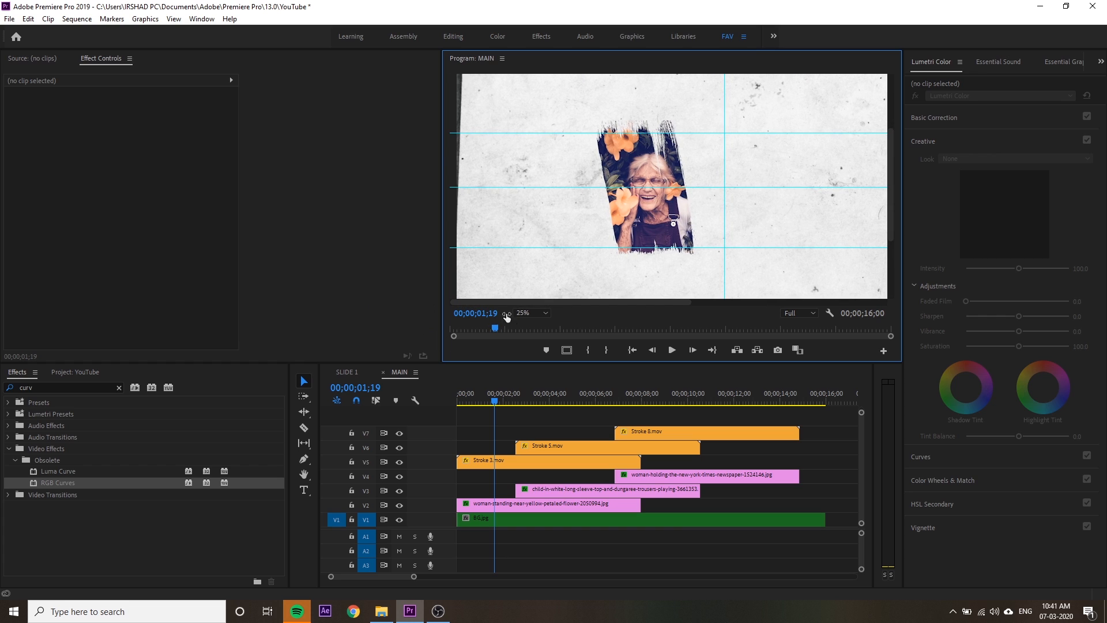
pyautogui.click(524, 314)
pyautogui.click(526, 314)
pyautogui.click(304, 490)
pyautogui.click(484, 167)
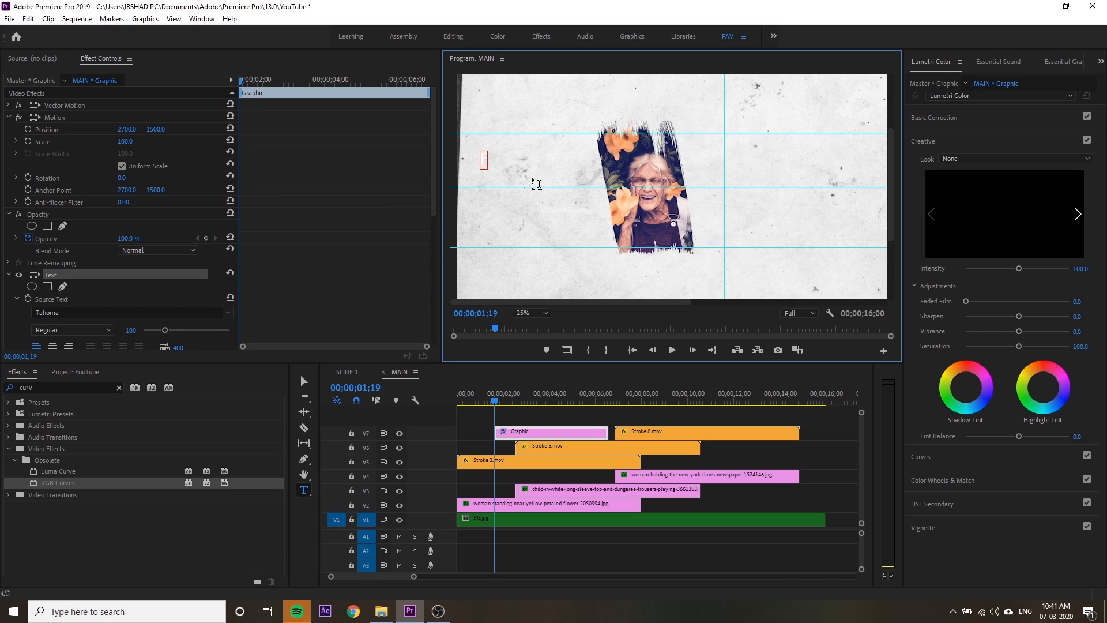
pyautogui.write('Free Premiere Pro')
pyautogui.press('Return')
pyautogui.write('S')
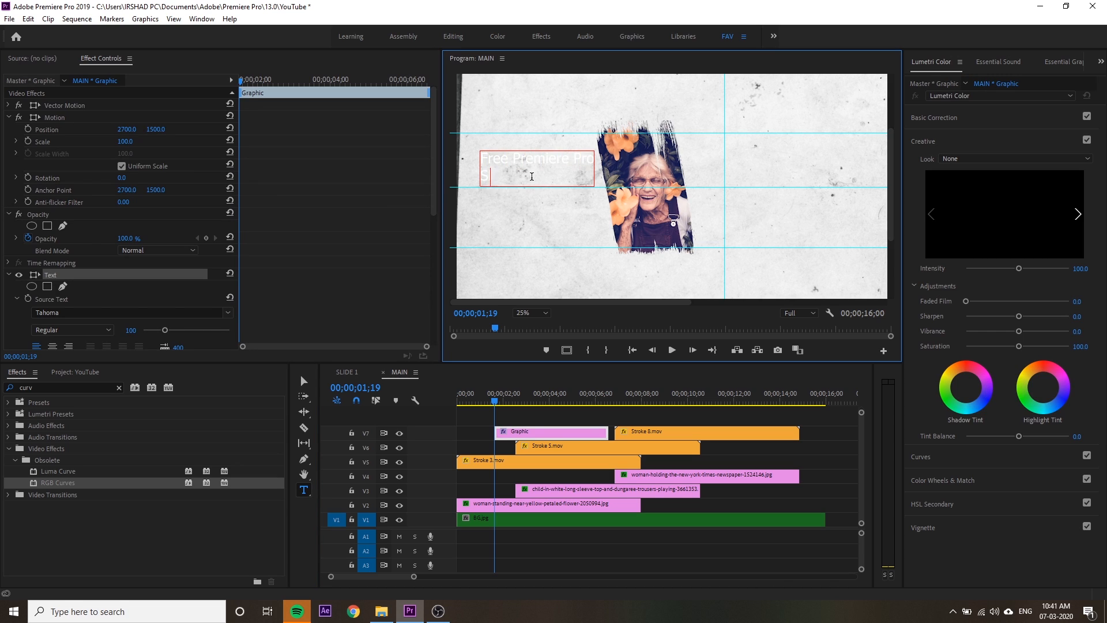
pyautogui.write('lidesh')
# - Correct the title's second line to "Slideshow" and add a third line reading "Opener"
pyautogui.click(519, 175)
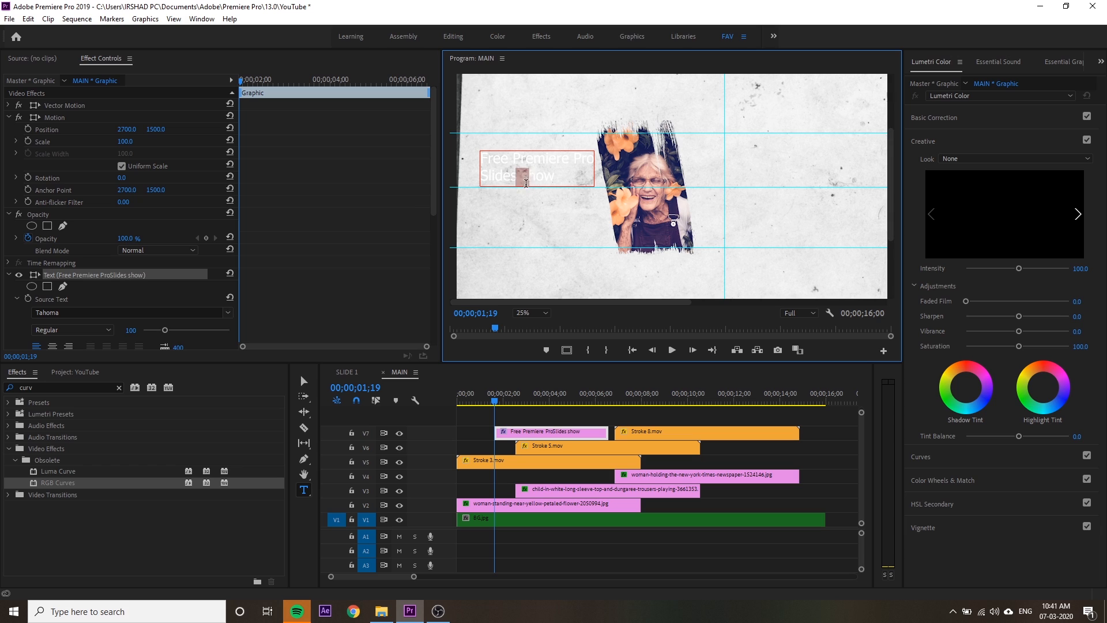
pyautogui.press('BackSpace')
pyautogui.press('BackSpace')
pyautogui.press('Right')
pyautogui.press('Right')
pyautogui.press('Right')
pyautogui.press('Right')
pyautogui.press('Return')
pyautogui.write('Opener')
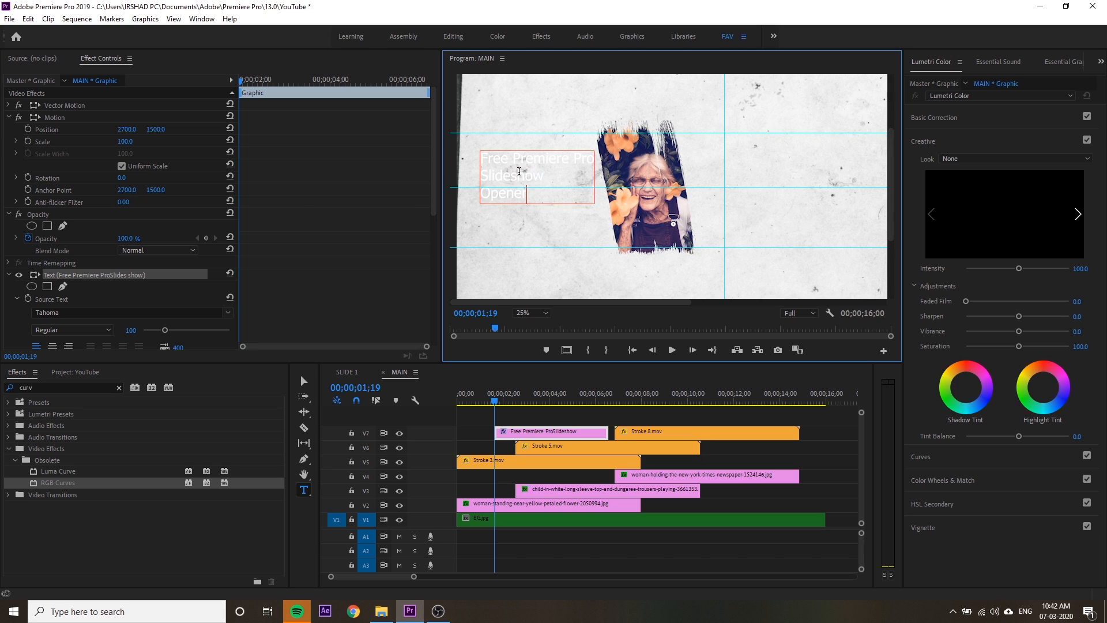
# - Set the title's font to The Conquer
pyautogui.click(304, 380)
pyautogui.click(998, 62)
pyautogui.click(1065, 62)
pyautogui.click(1019, 338)
pyautogui.write('The Conquer')
pyautogui.press('Return')
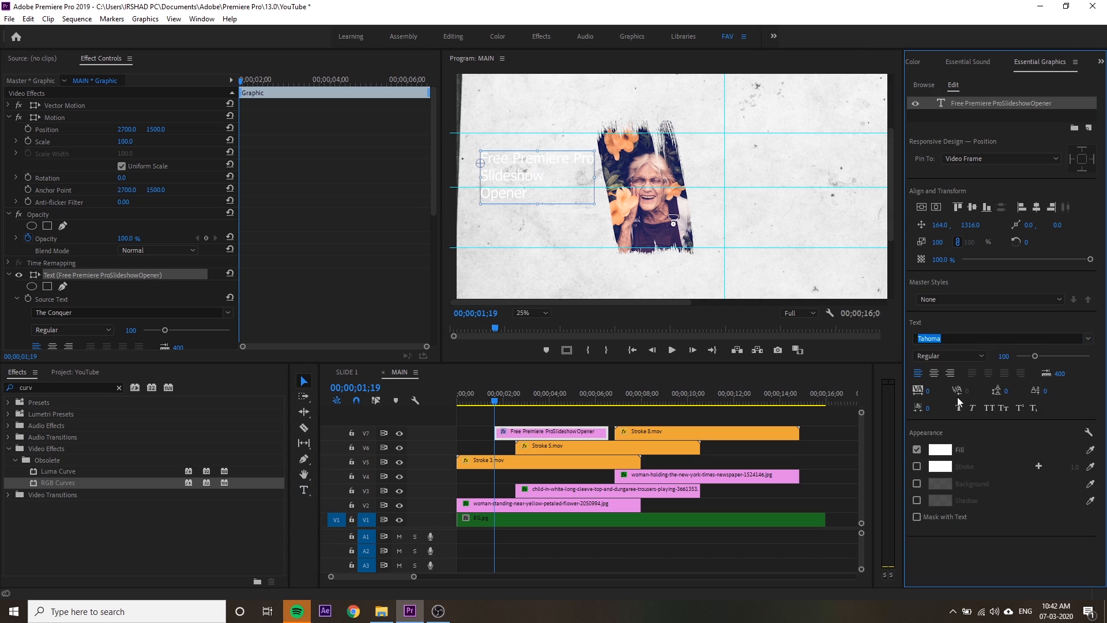
# - Sample the title's fill from the dark purple clothing in the photo and reduce the font size to 86
pyautogui.click(1090, 450)
pyautogui.click(662, 230)
pyautogui.moveTo(548, 177); pyautogui.dragTo(544, 187)
pyautogui.moveTo(1004, 356); pyautogui.dragTo(996, 356)
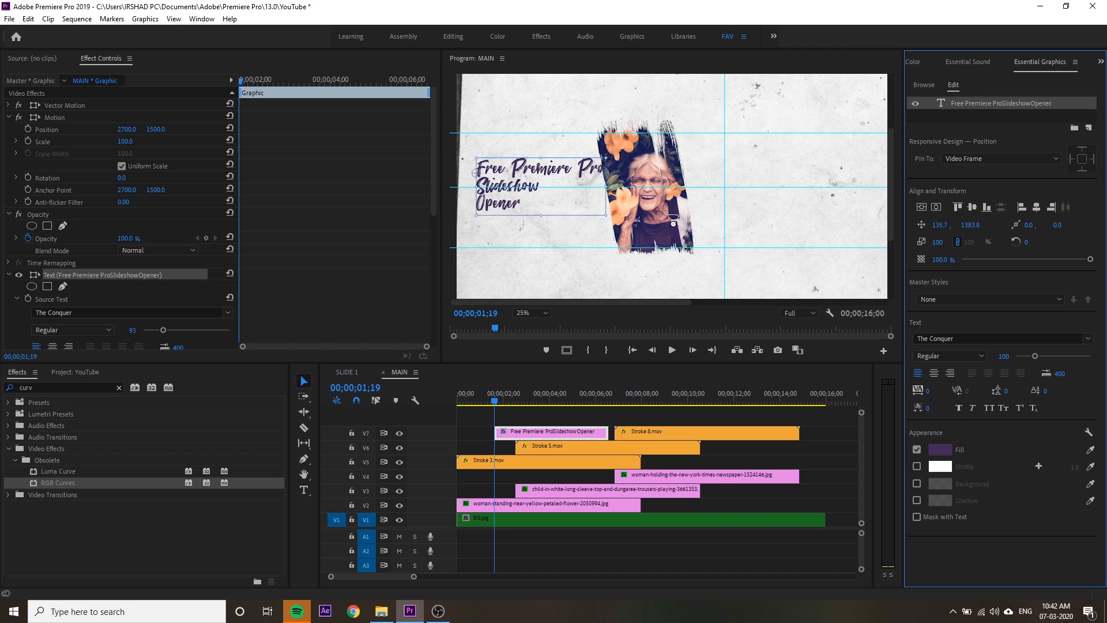
# - Delete the word "Free" from the title and shift the text slightly to about 192, 1396
pyautogui.doubleClick(508, 169)
pyautogui.click(507, 169)
pyautogui.press('BackSpace')
pyautogui.press('BackSpace')
pyautogui.press('BackSpace')
pyautogui.press('BackSpace')
pyautogui.press('BackSpace')
pyautogui.click(303, 381)
pyautogui.moveTo(498, 176); pyautogui.dragTo(506, 178)
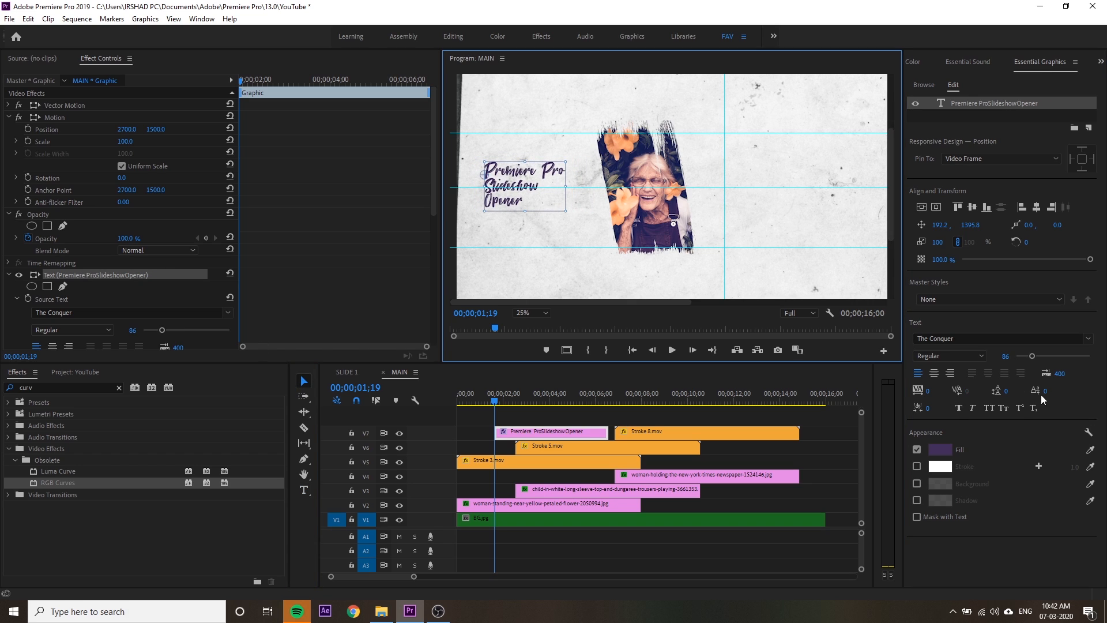
# - Set the title's leading to 22 and move the text to about 172, 1392
pyautogui.moveTo(1045, 392); pyautogui.dragTo(1019, 391)
pyautogui.hotkey('ctrl', 'z')
pyautogui.moveTo(534, 196); pyautogui.dragTo(526, 195)
# - Check how the title is framed in SLIDE 1 around 00;00;02;07, with the preview fitted to the window
pyautogui.click(347, 372)
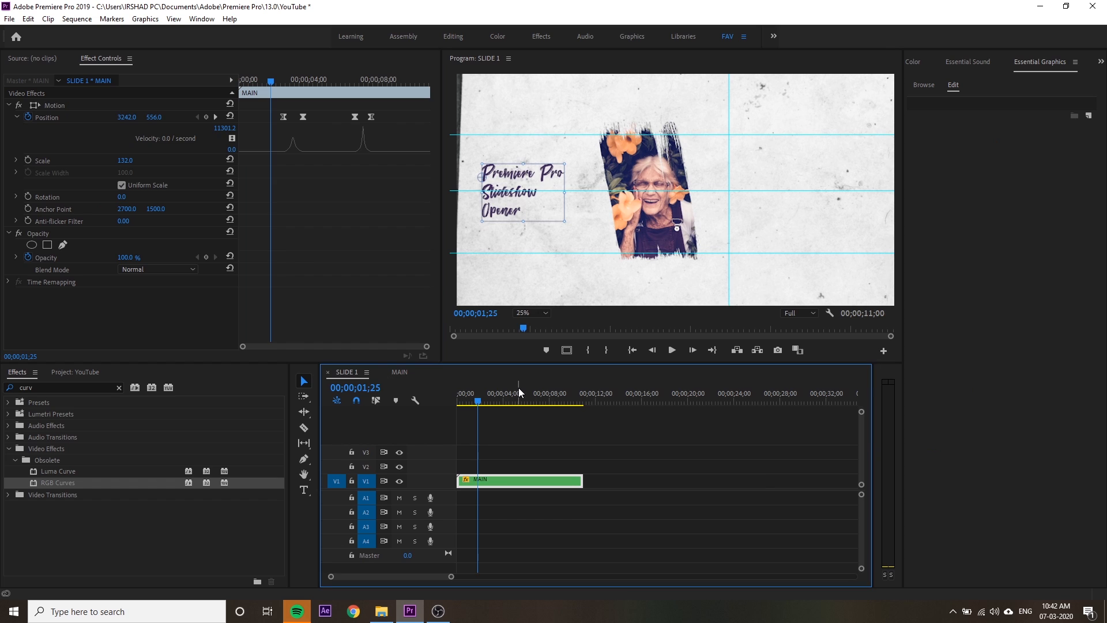
pyautogui.click(474, 398)
pyautogui.click(531, 313)
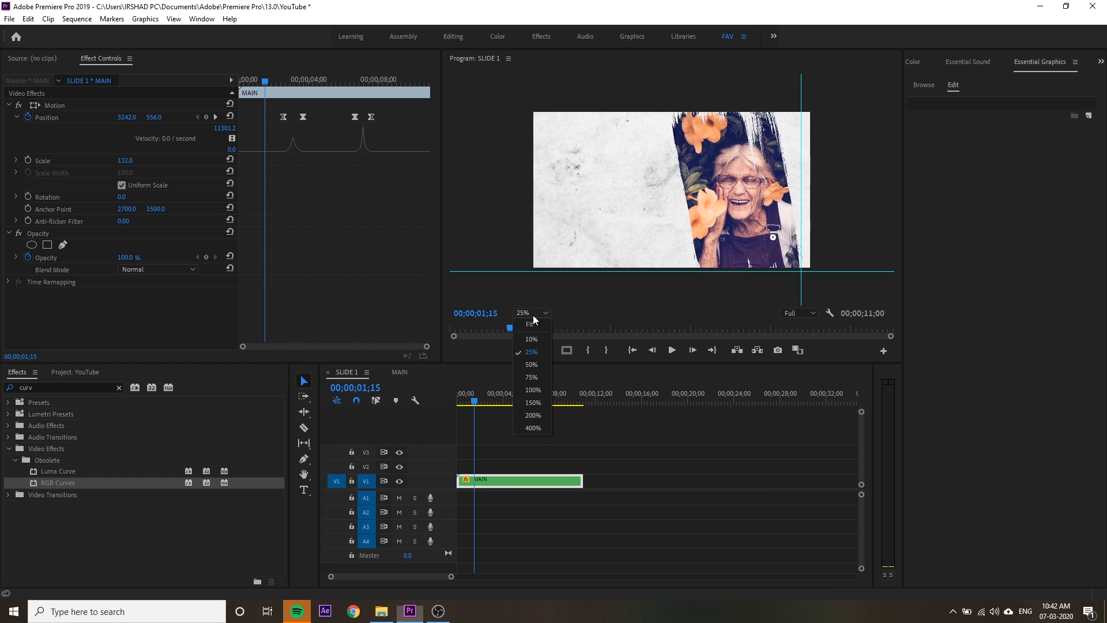
pyautogui.click(535, 328)
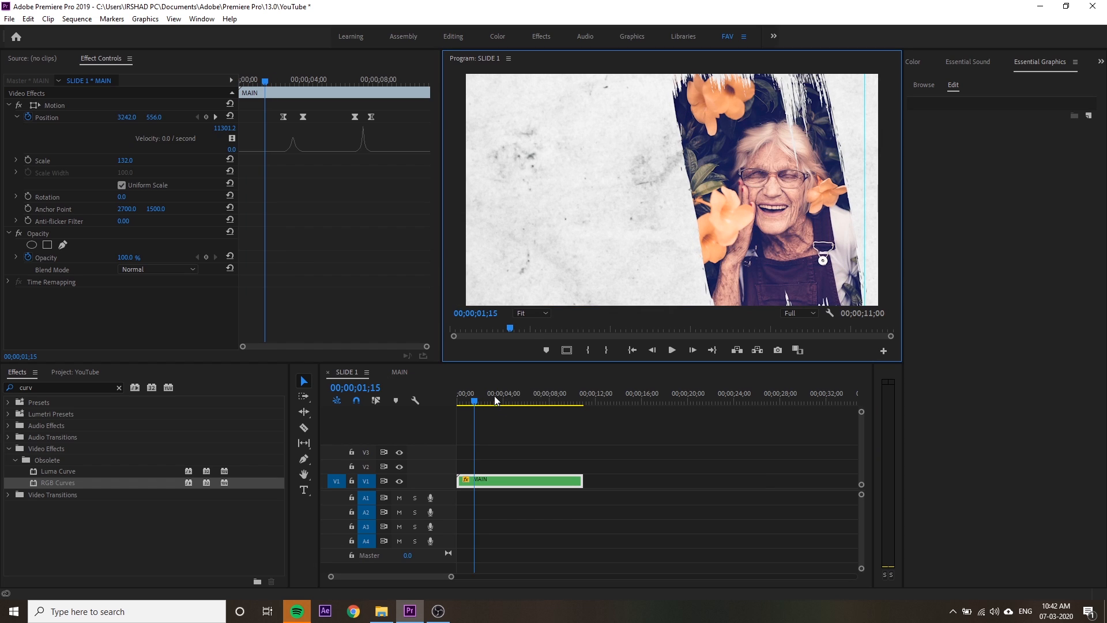
pyautogui.click(470, 403)
pyautogui.moveTo(470, 405)
pyautogui.mouseDown()
pyautogui.moveTo(459, 404)
pyautogui.moveTo(480, 410)
pyautogui.mouseUp()
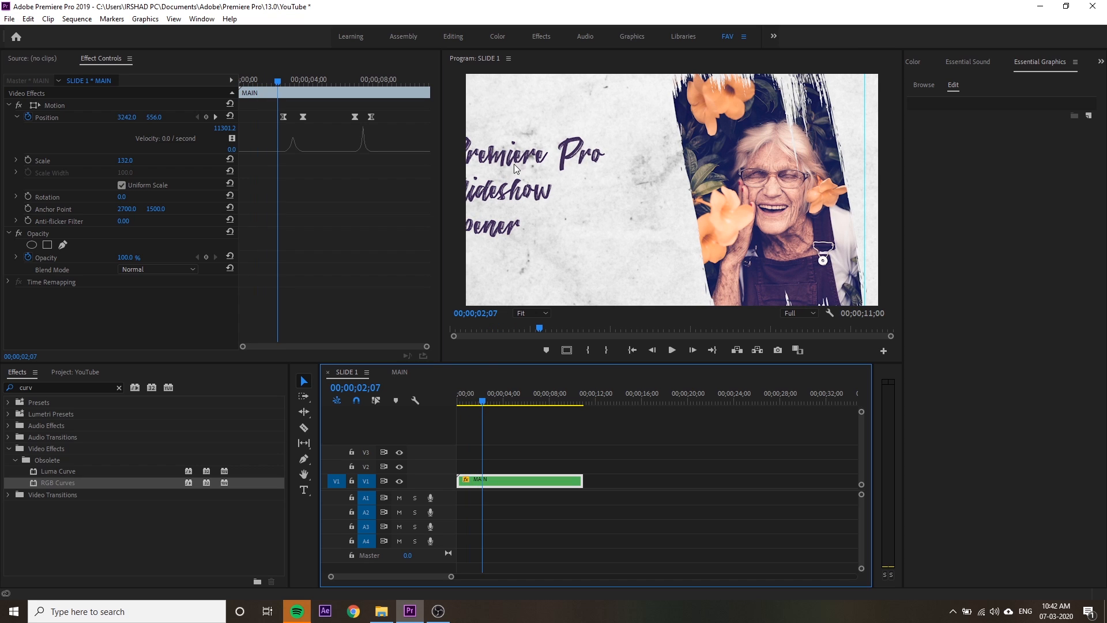
# - Move the title clip to the start of MAIN and shift the text rightward so it fits inside the SLIDE 1 frame
pyautogui.click(402, 373)
pyautogui.moveTo(517, 433); pyautogui.dragTo(462, 434)
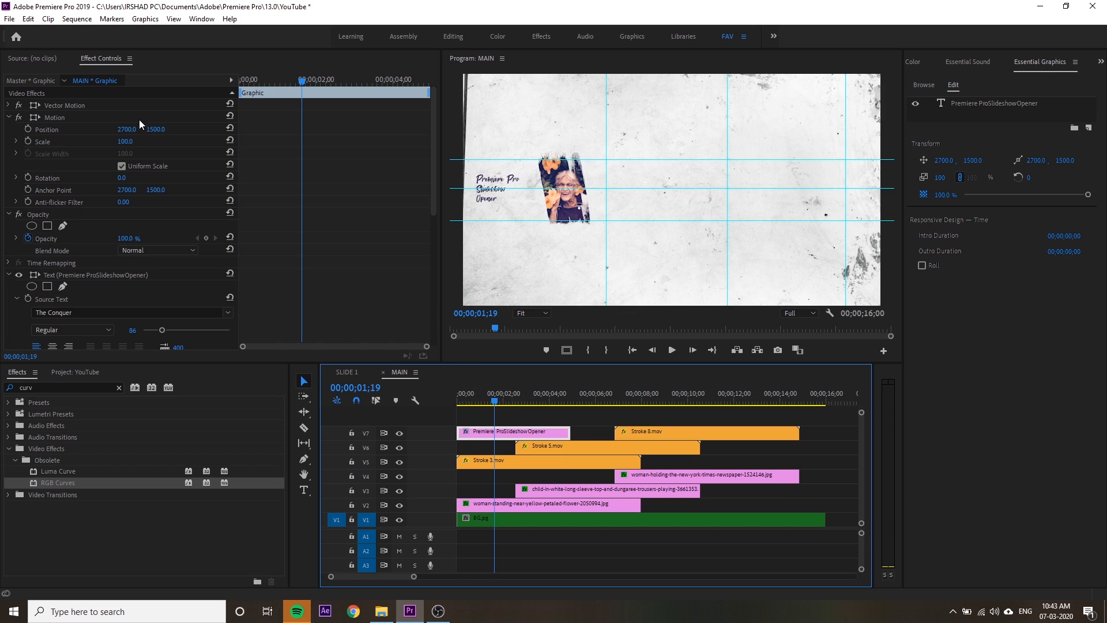
pyautogui.click(485, 181)
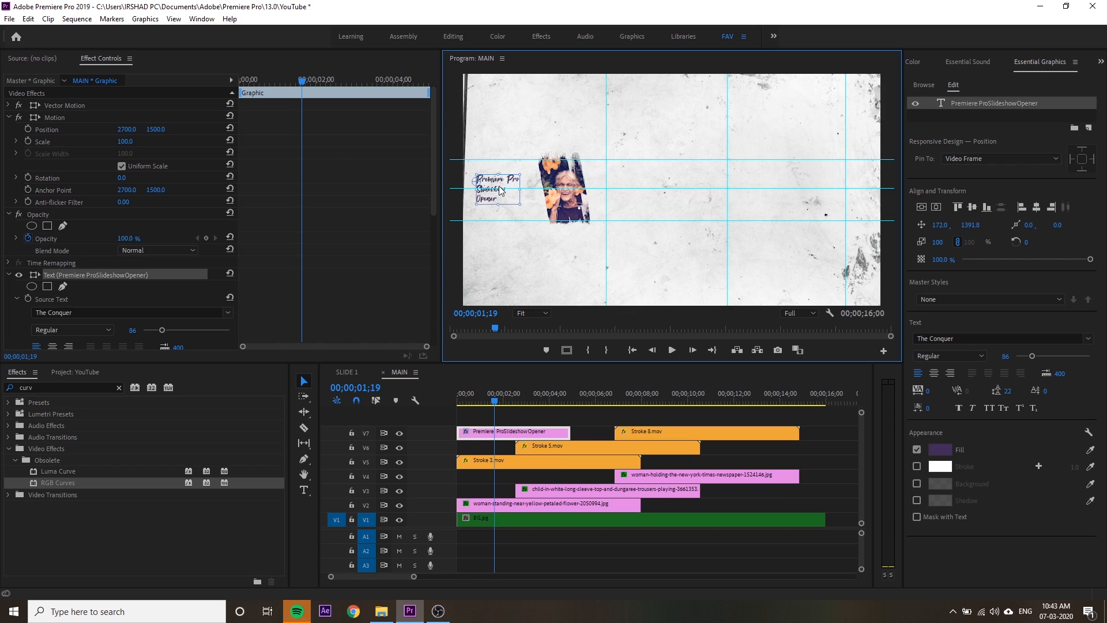
pyautogui.moveTo(496, 186); pyautogui.dragTo(510, 186)
pyautogui.click(359, 371)
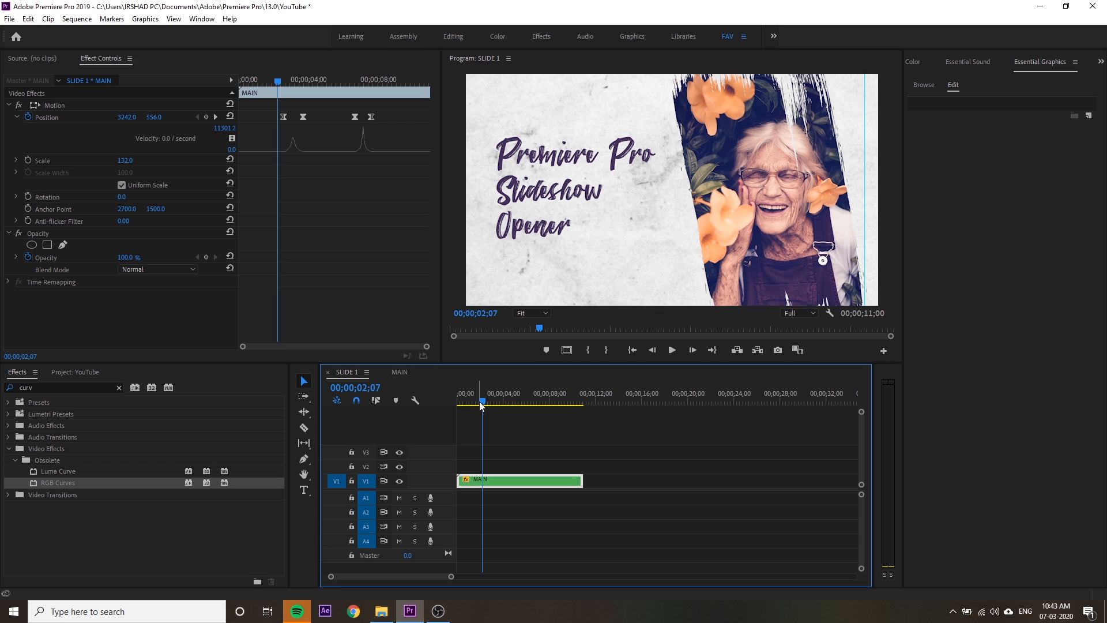
# - Save the project and place MATTE FOR TEXT.mov at the start of MAIN on track V8, above the title clip
pyautogui.click(407, 374)
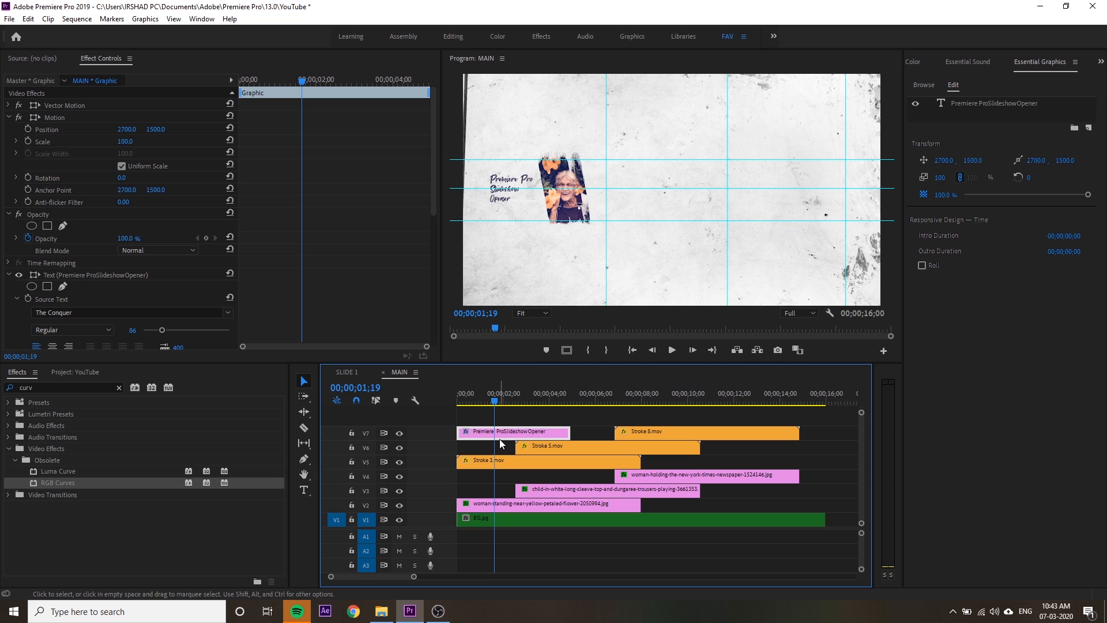
pyautogui.hotkey('ctrl', 's')
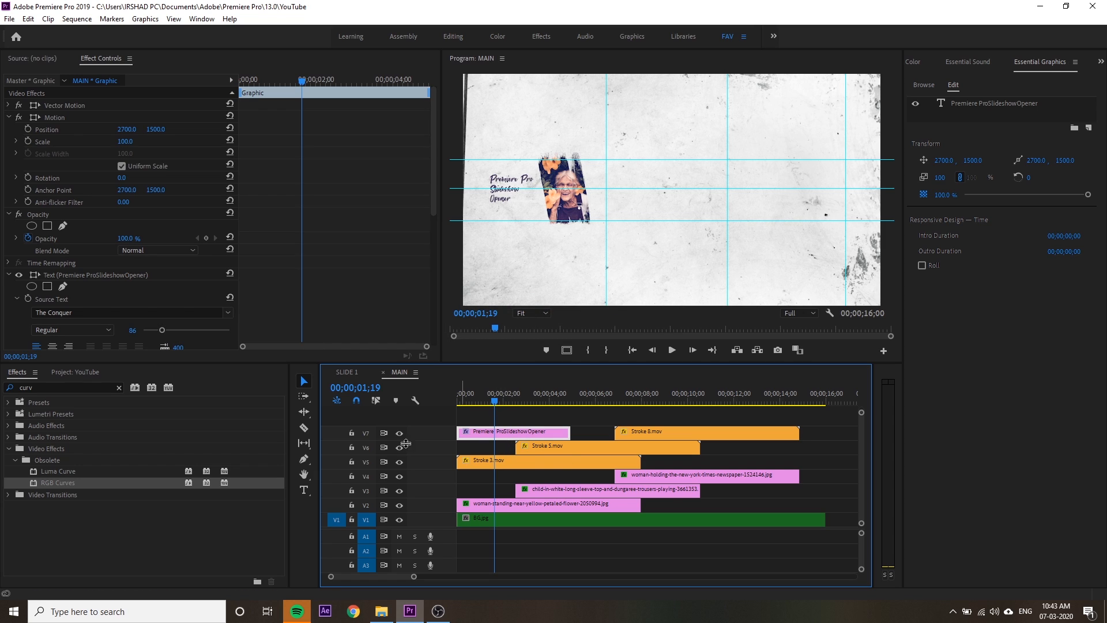
pyautogui.click(57, 372)
pyautogui.click(157, 448)
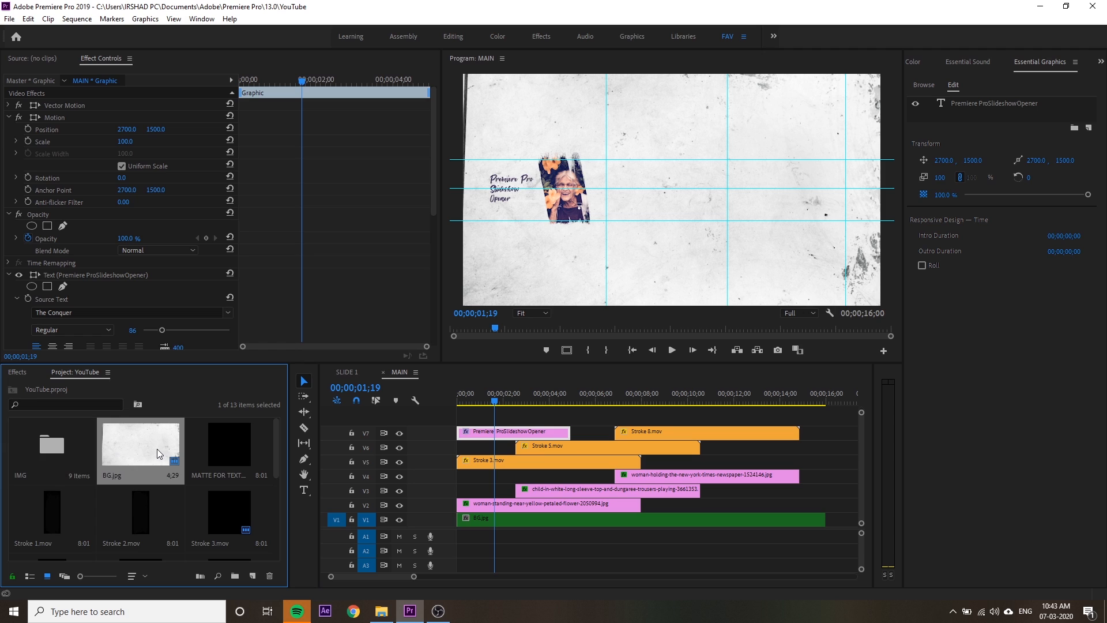
pyautogui.click(246, 462)
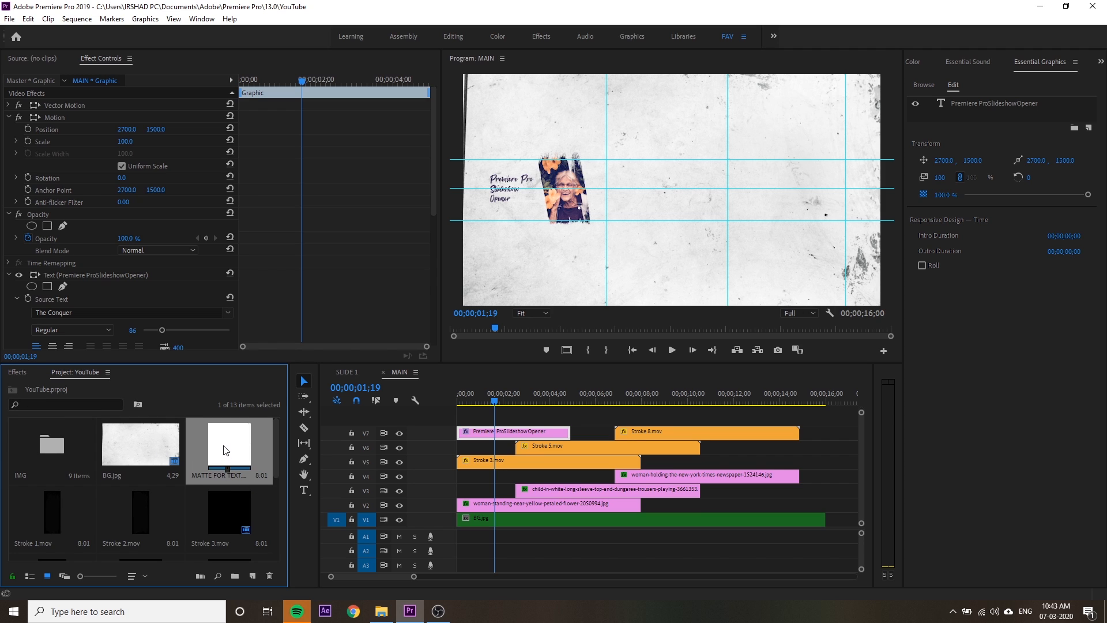
pyautogui.moveTo(222, 448); pyautogui.dragTo(459, 416)
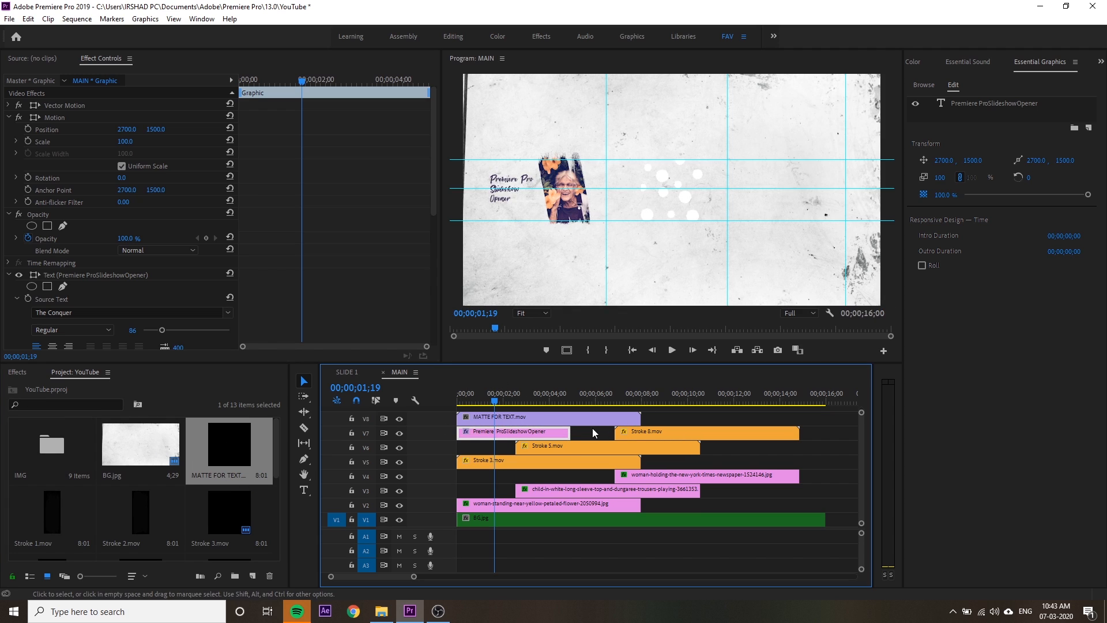
# - Extend the title clip on V7 to the start of Stroke 8.mov and move the playhead to 00;00;02;27
pyautogui.moveTo(570, 433); pyautogui.dragTo(613, 438)
pyautogui.moveTo(497, 403); pyautogui.dragTo(559, 418)
pyautogui.scroll(4, 528, 462)
pyautogui.scroll(-4, 528, 461)
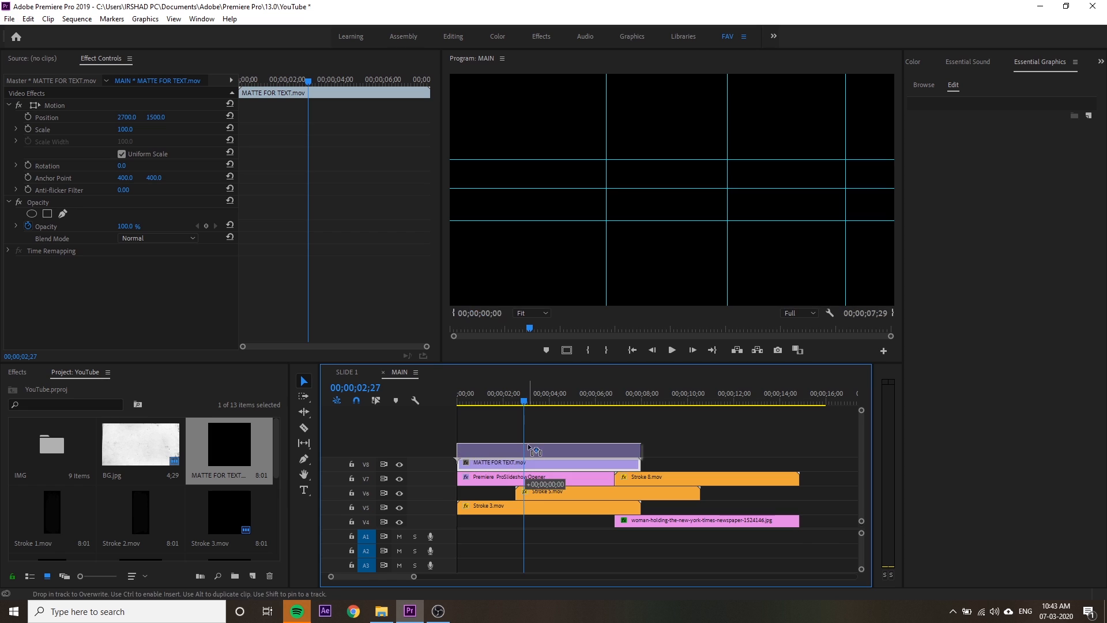
# - Move MATTE FOR TEXT.mov to V9 and the title clip to V8, extending the title to the matte's end
pyautogui.moveTo(573, 440)
pyautogui.mouseDown()
pyautogui.moveTo(568, 425)
pyautogui.moveTo(640, 421)
pyautogui.mouseUp()
pyautogui.click(629, 460)
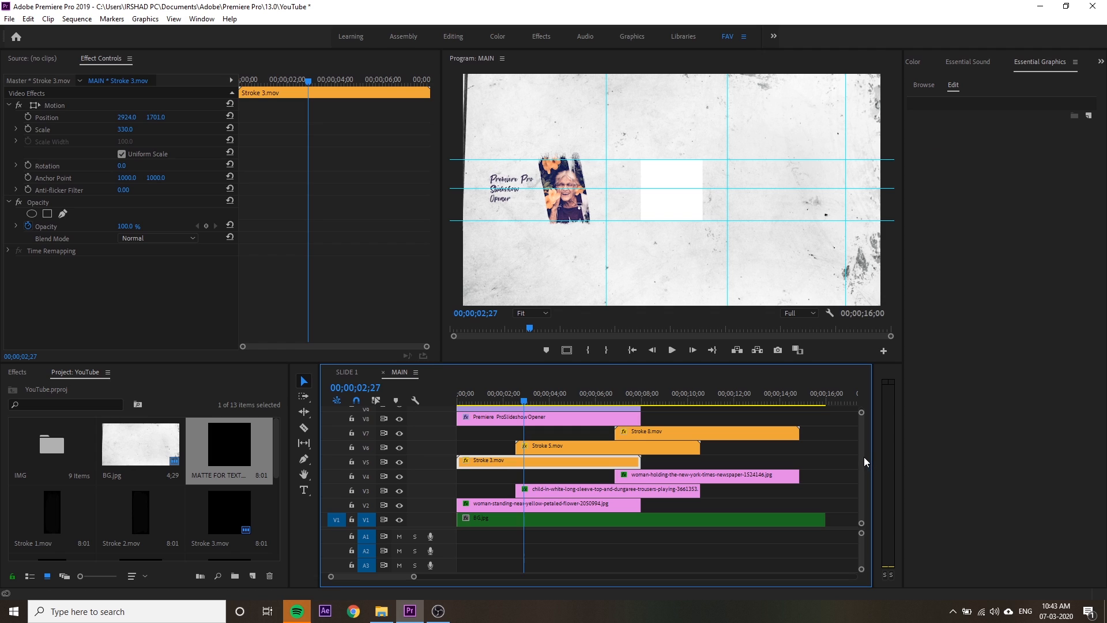
pyautogui.scroll(4, 864, 459)
pyautogui.click(567, 471)
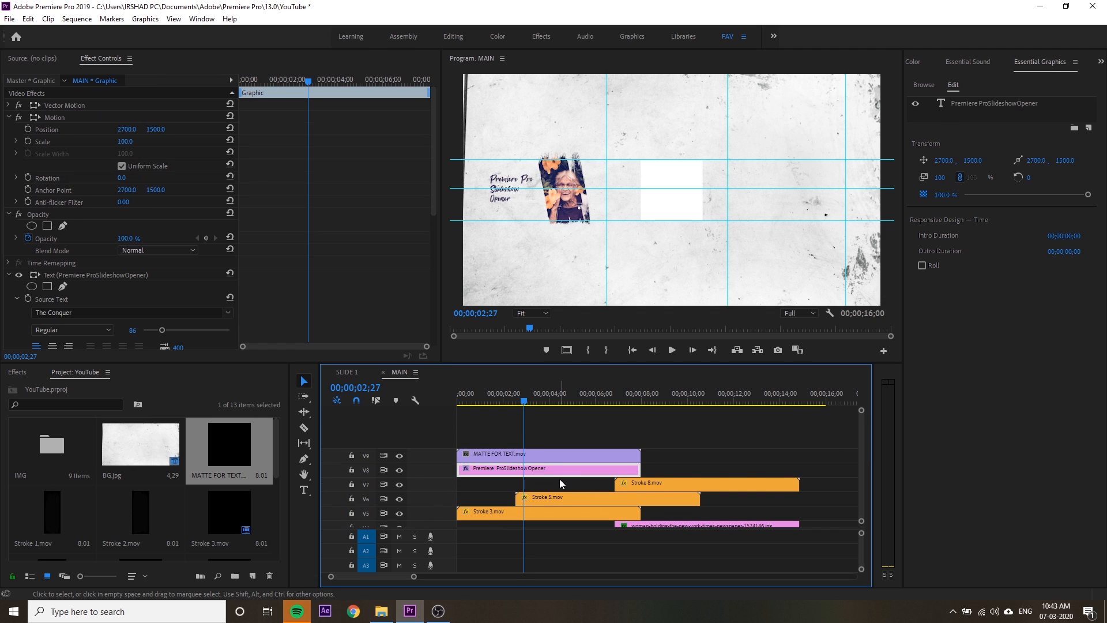
# - Enlarge MATTE FOR TEXT.mov to a scale of about 211.9 and move it to about 902.5, 1447.8, covering the title and first photo
pyautogui.click(689, 209)
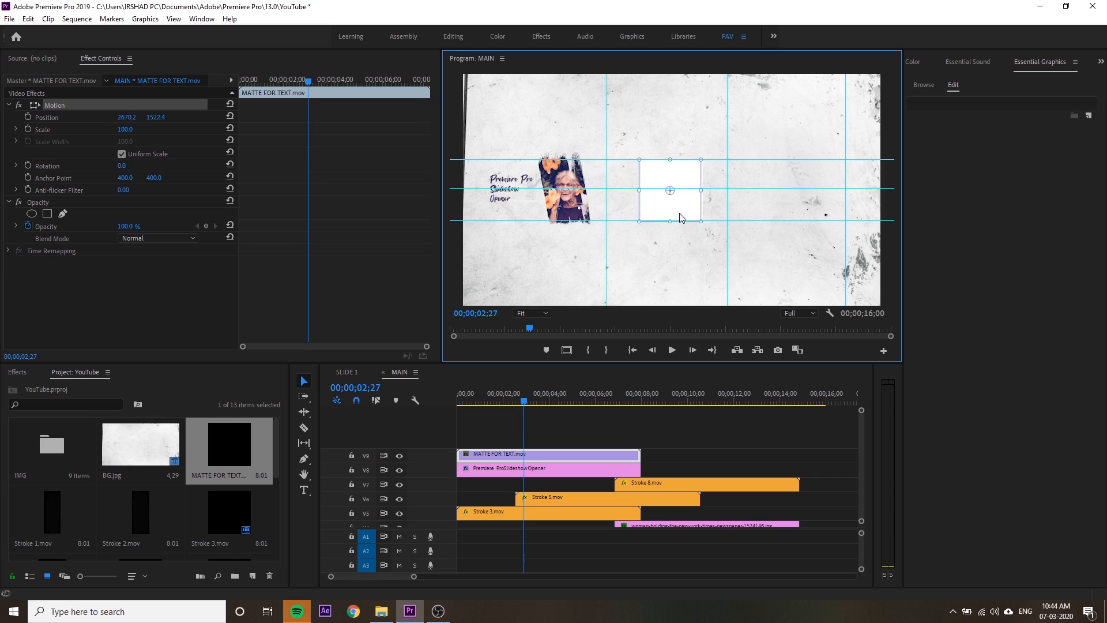
pyautogui.moveTo(681, 209); pyautogui.dragTo(575, 252)
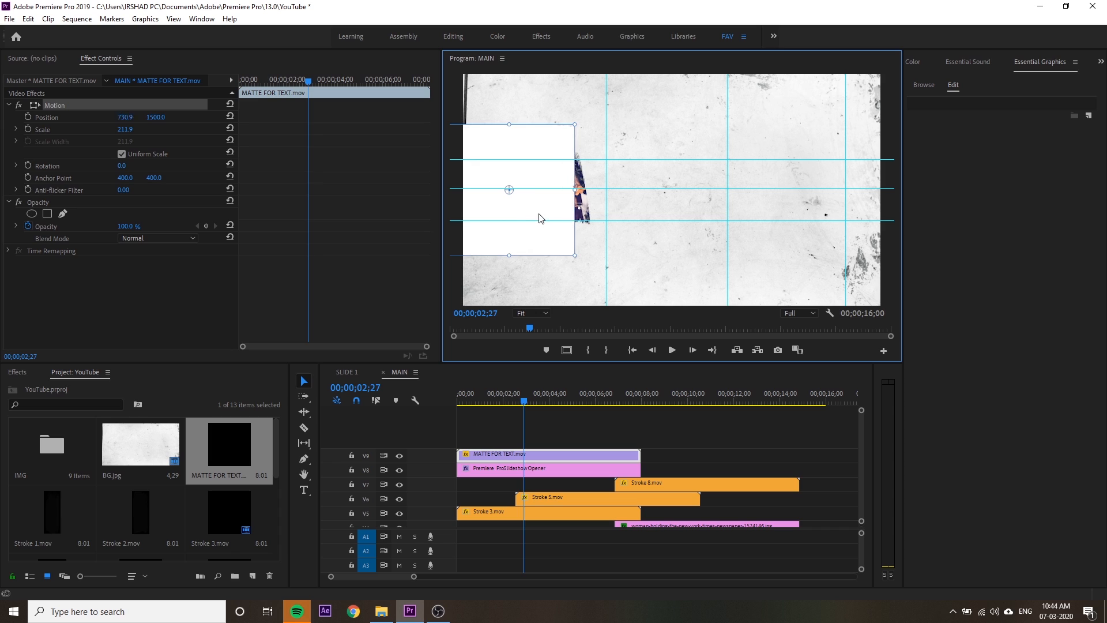
pyautogui.moveTo(530, 220)
pyautogui.mouseDown()
pyautogui.moveTo(593, 223)
pyautogui.moveTo(551, 215)
pyautogui.mouseUp()
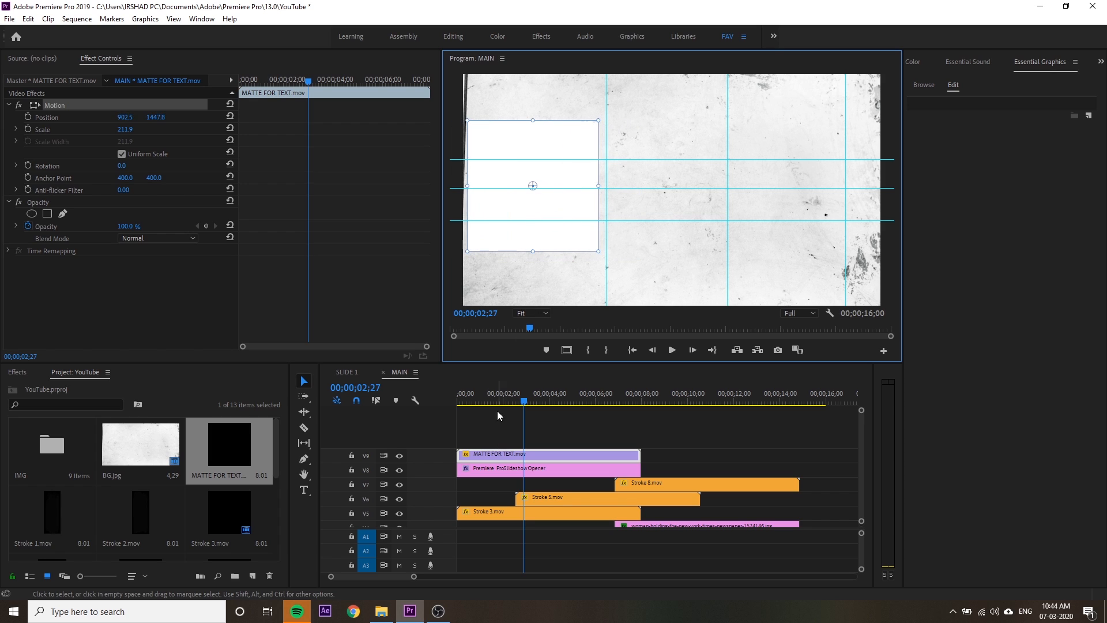
# - With the playhead at 00;00;01;20, shrink the matte slightly so it still covers the whole title
pyautogui.click(483, 397)
pyautogui.moveTo(484, 395)
pyautogui.mouseDown()
pyautogui.moveTo(470, 398)
pyautogui.moveTo(500, 407)
pyautogui.mouseUp()
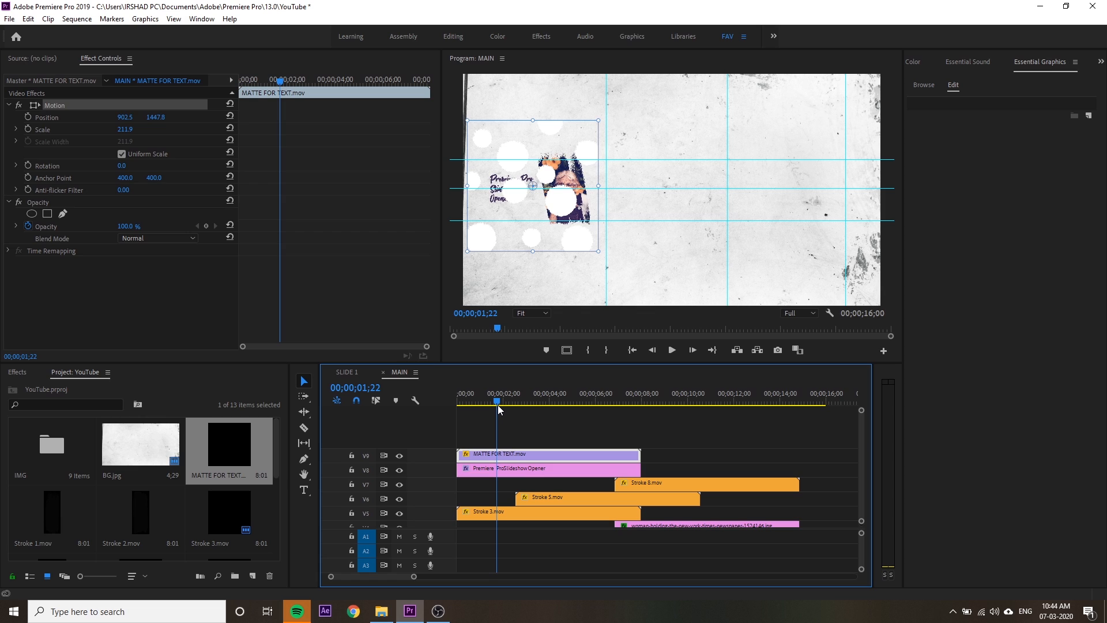
pyautogui.moveTo(498, 406); pyautogui.dragTo(496, 404)
pyautogui.moveTo(598, 251); pyautogui.dragTo(586, 246)
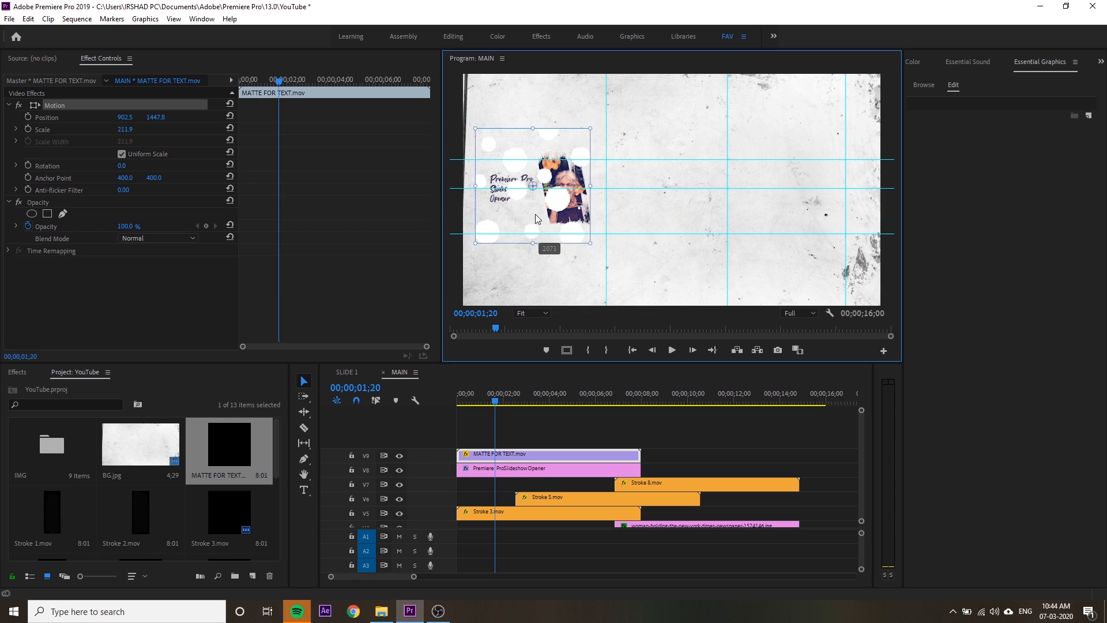
pyautogui.hotkey('ctrl', 'z')
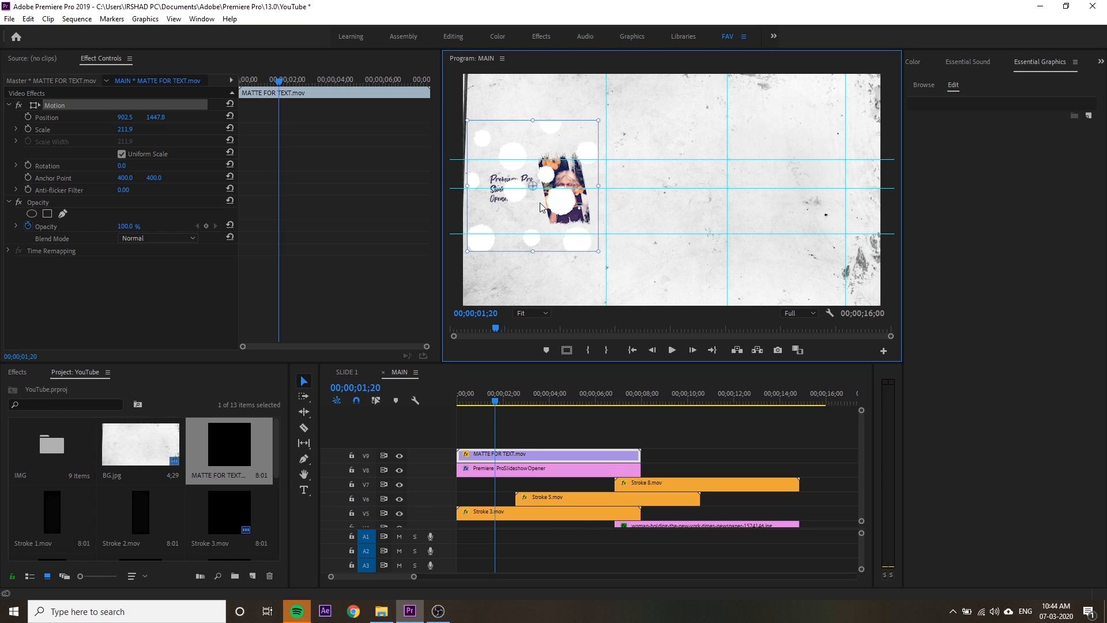
pyautogui.hotkey('ctrl', 'shift', 'z')
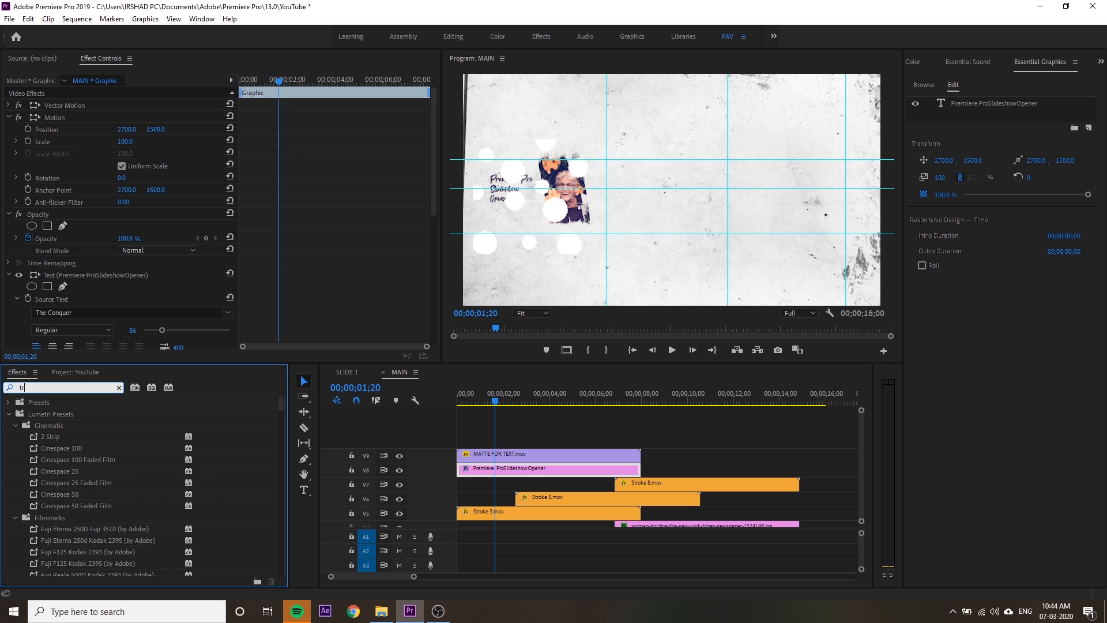
# - Apply the Track Matte Key effect to the title clip on V8, with Video 9 as the matte and Matte Alpha compositing
pyautogui.write('ack')
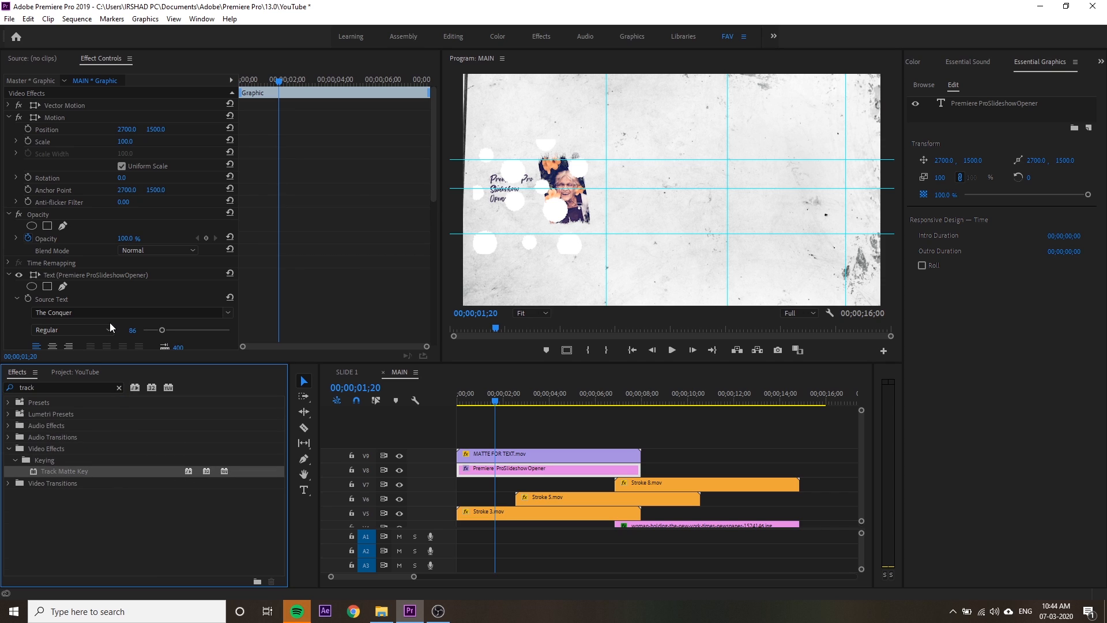
pyautogui.moveTo(89, 354); pyautogui.dragTo(16, 283)
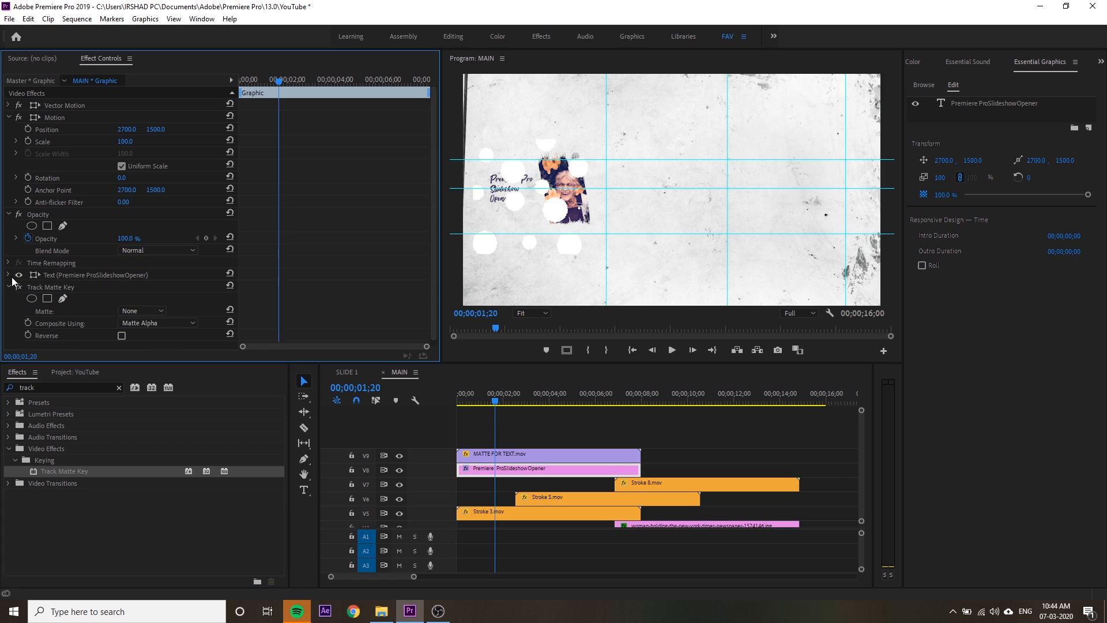
pyautogui.click(9, 117)
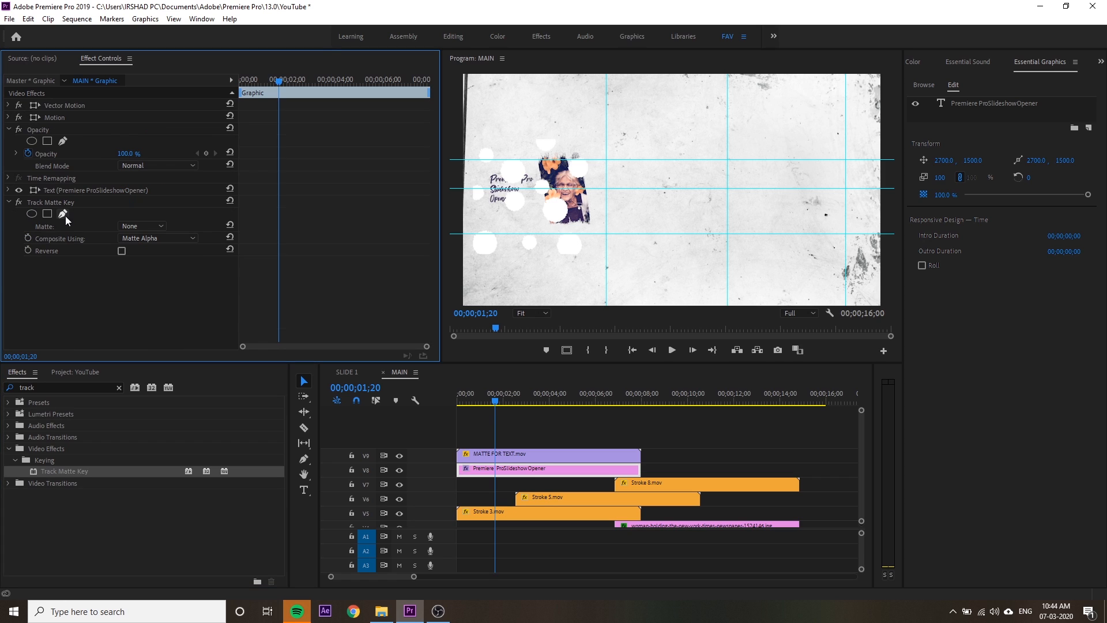
pyautogui.click(60, 202)
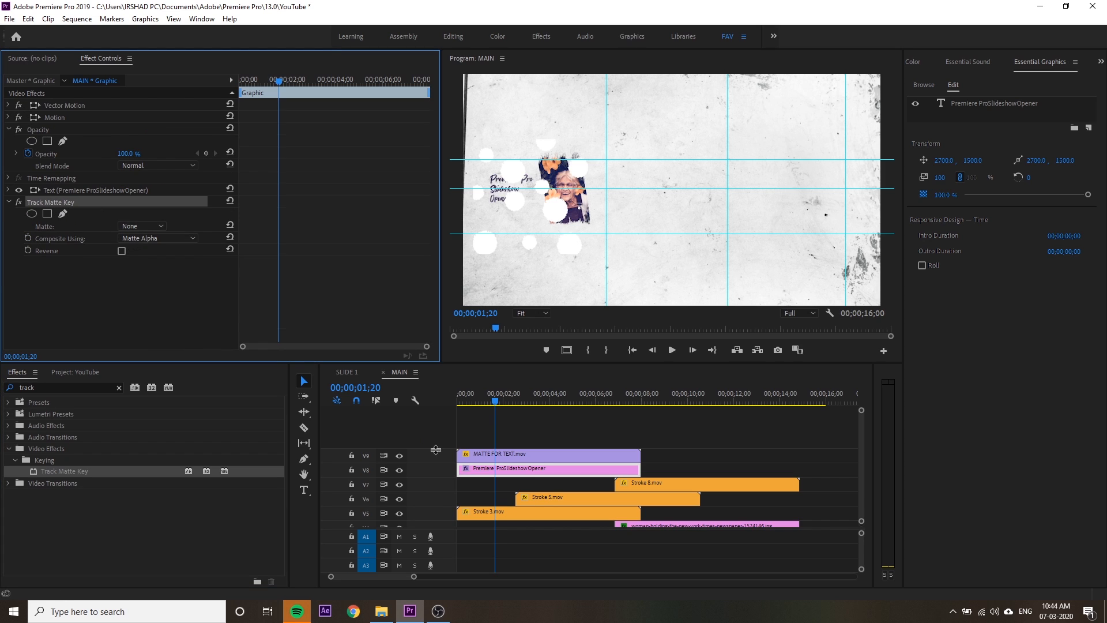
pyautogui.click(128, 225)
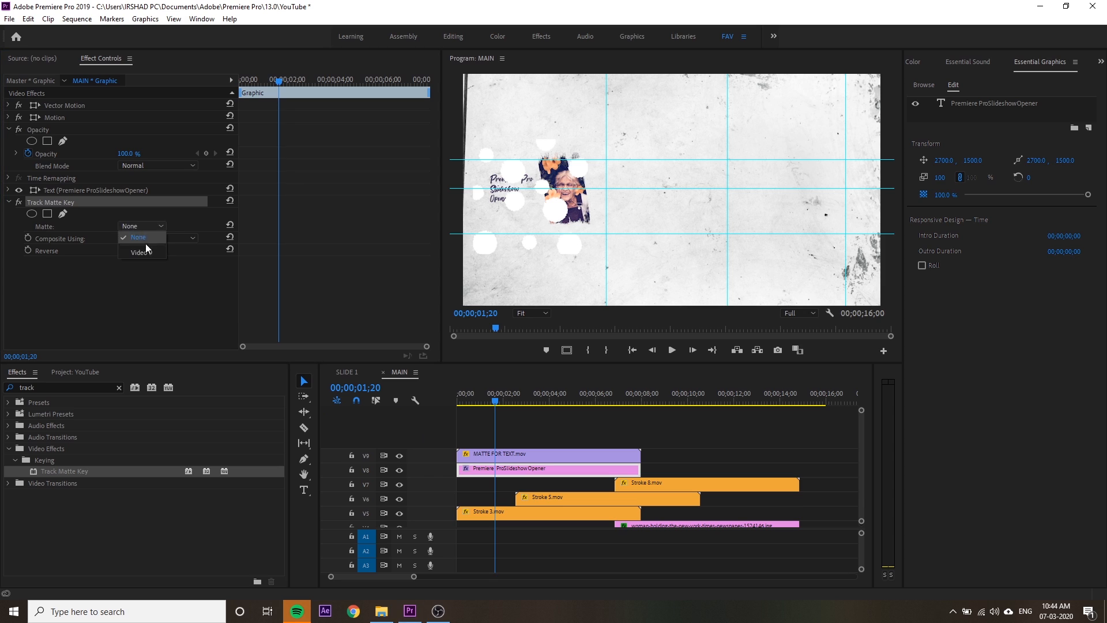
pyautogui.click(149, 250)
pyautogui.click(151, 238)
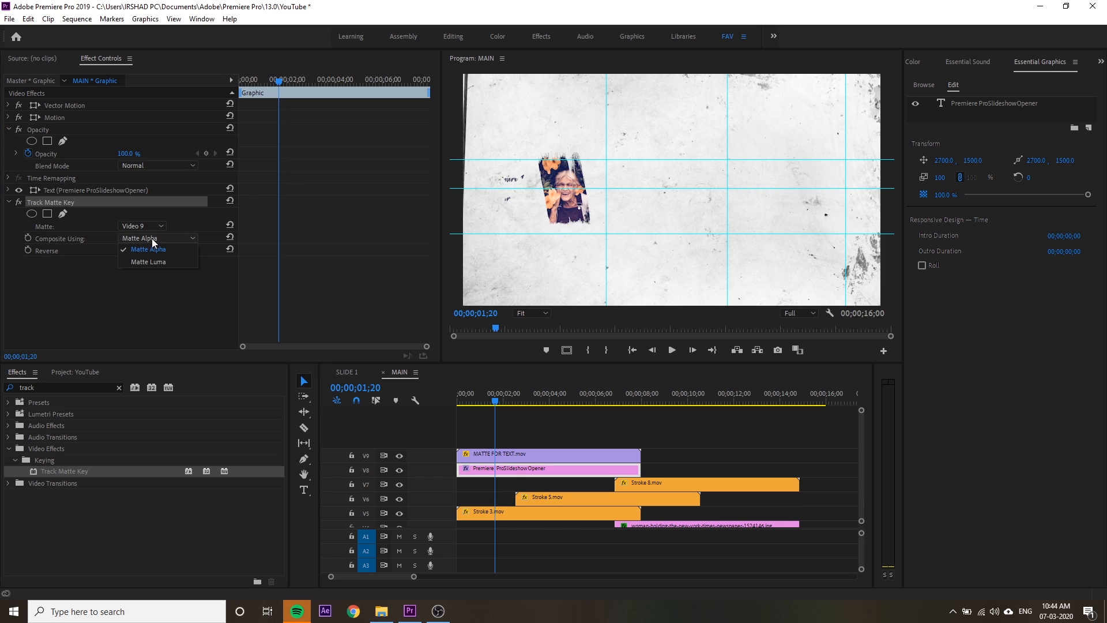
pyautogui.click(154, 318)
# - Save the project, speed up MATTE FOR TEXT.mov to 135.59%, and check the title's reveal at 00;00;01;27
pyautogui.click(480, 398)
pyautogui.moveTo(479, 396); pyautogui.dragTo(535, 408)
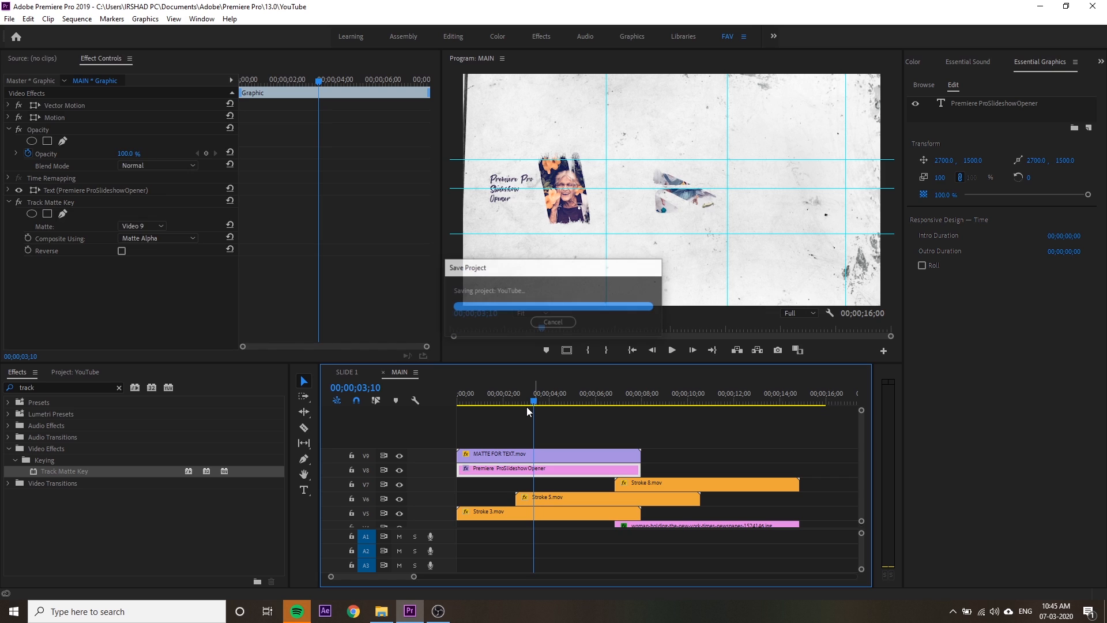
pyautogui.click(556, 419)
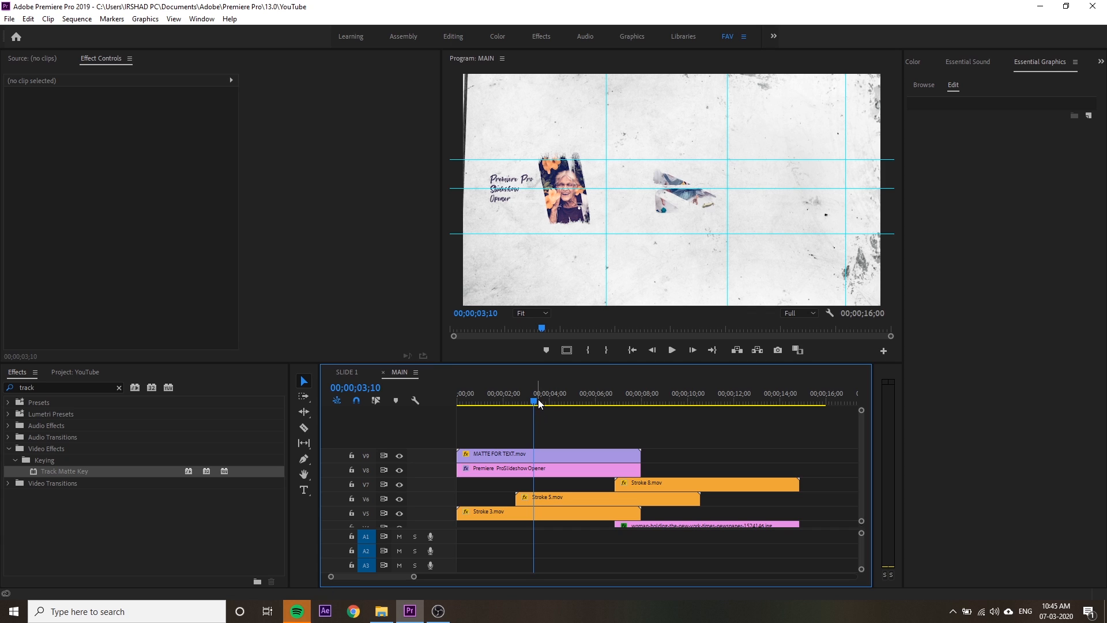
pyautogui.moveTo(538, 402); pyautogui.dragTo(446, 417)
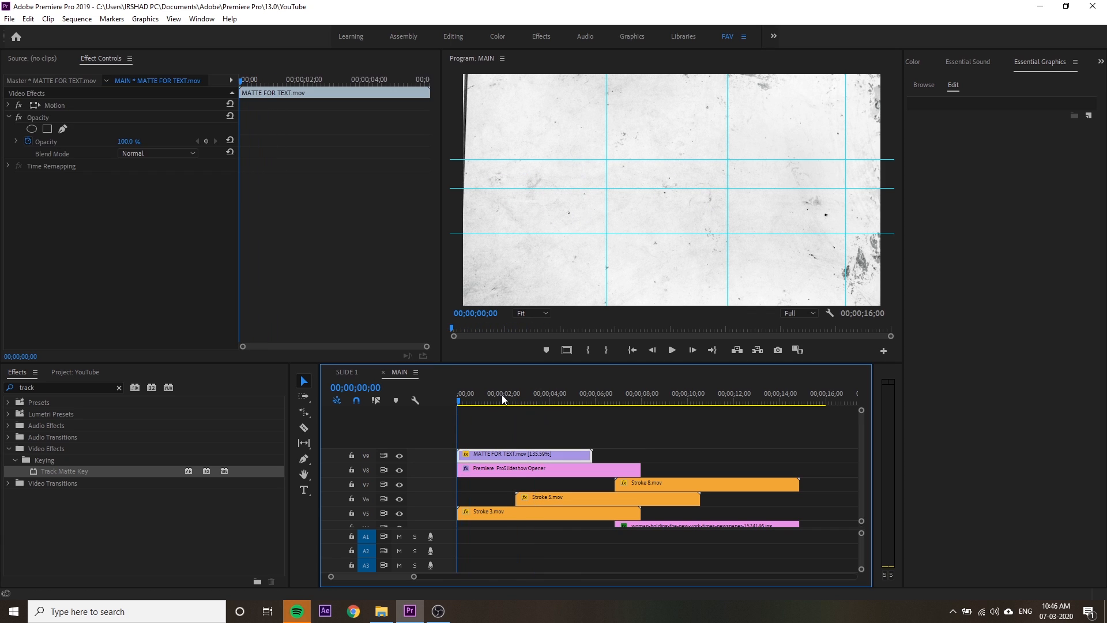
pyautogui.click(501, 396)
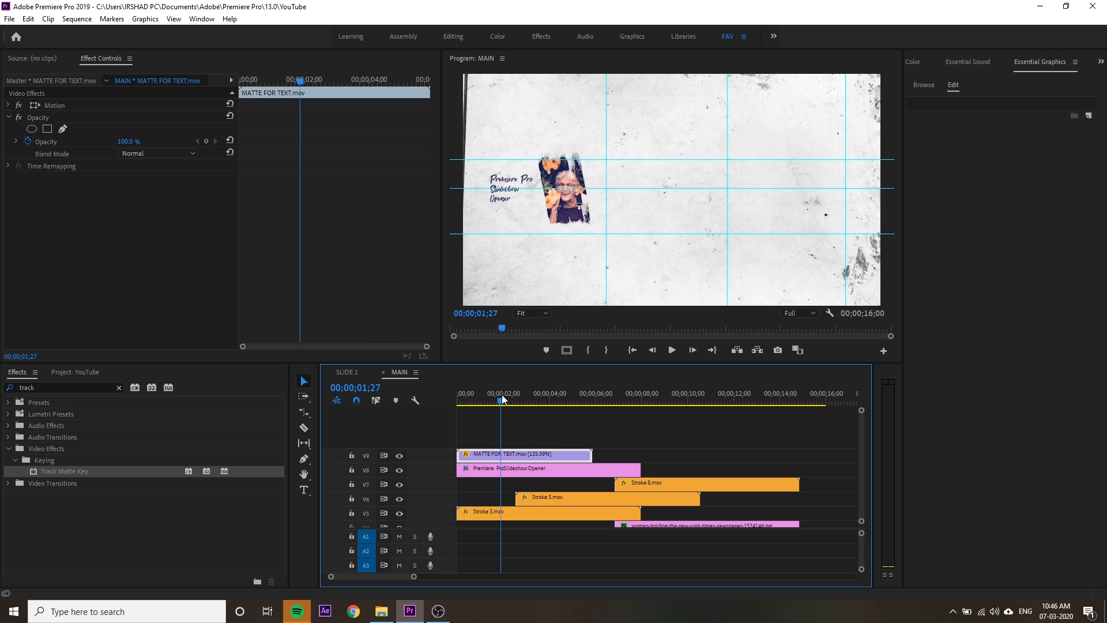
# - Trim the end of the title clip on V8 to the end of MATTE FOR TEXT.mov
pyautogui.press('-')
pyautogui.moveTo(521, 423); pyautogui.dragTo(473, 478)
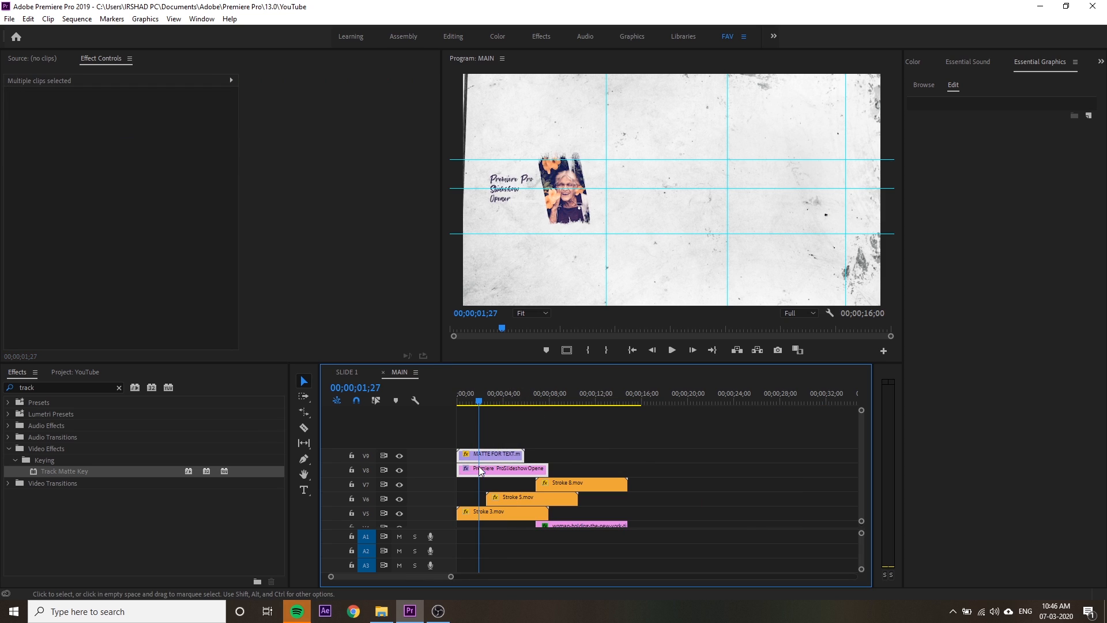
pyautogui.click(575, 455)
pyautogui.moveTo(547, 468); pyautogui.dragTo(501, 472)
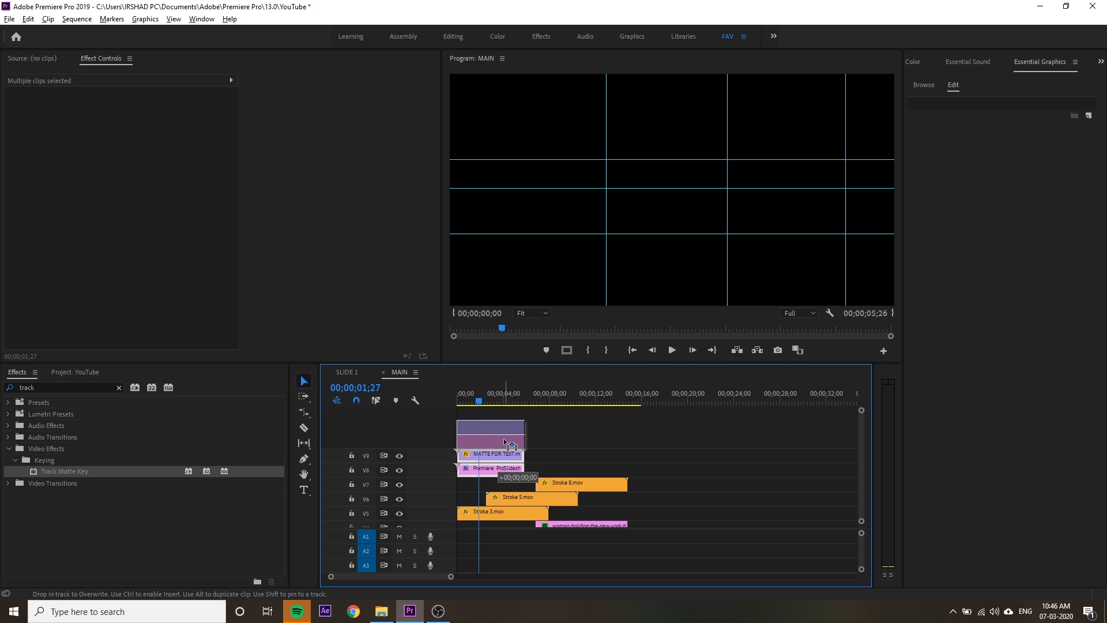
# - Duplicate the title and matte clips onto V10 and V11, aligned with the start of Stroke 5.mov
pyautogui.scroll(-3, 499, 473)
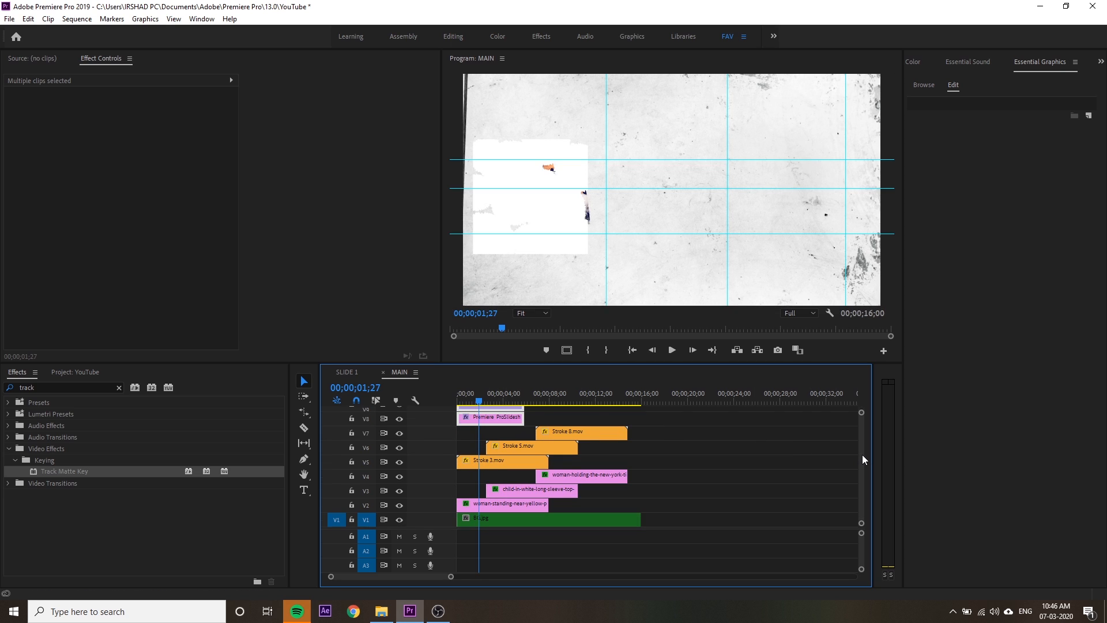
pyautogui.scroll(3, 862, 455)
pyautogui.moveTo(503, 447); pyautogui.dragTo(532, 446)
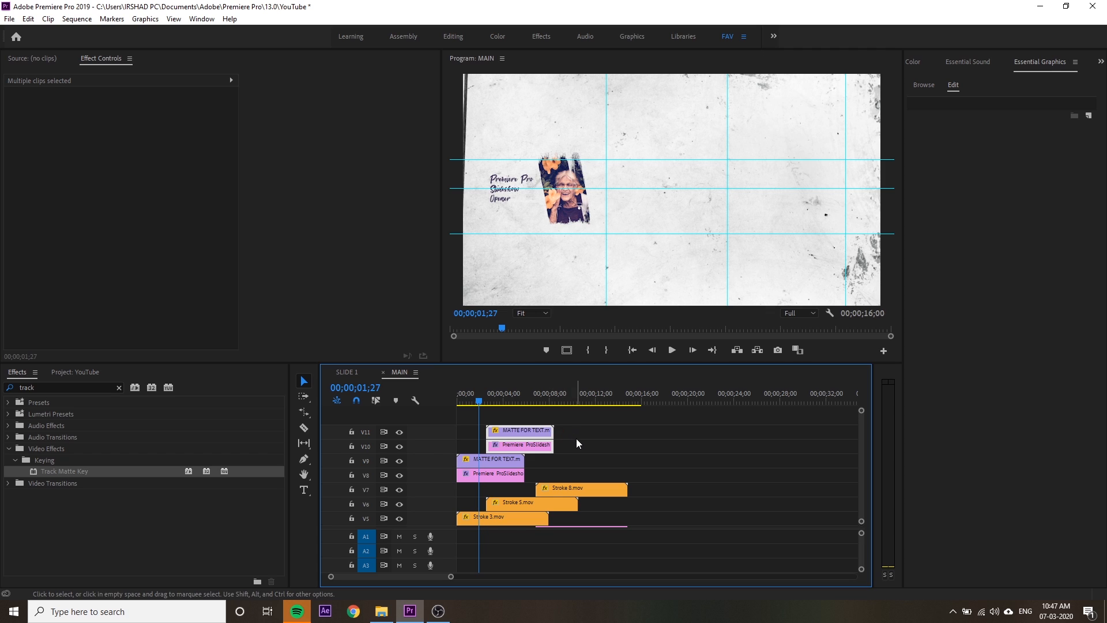
pyautogui.click(576, 438)
# - Set the Track Matte Key of the duplicated title on V10 to use Video 11, viewed at 00;00;05;01
pyautogui.click(537, 445)
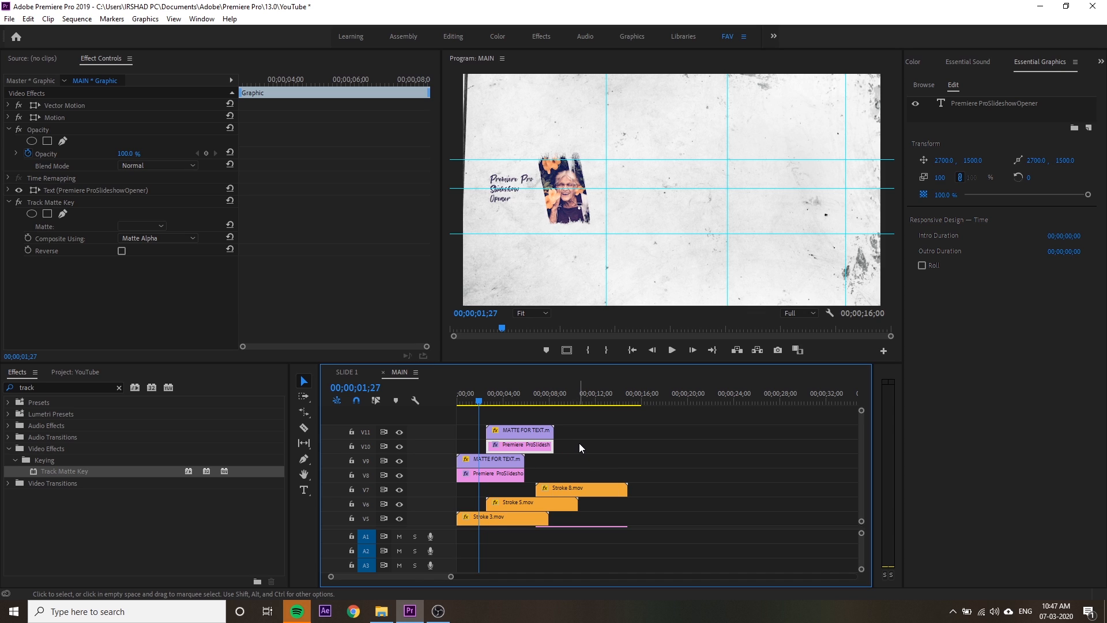
pyautogui.moveTo(480, 402); pyautogui.dragTo(515, 404)
pyautogui.click(521, 430)
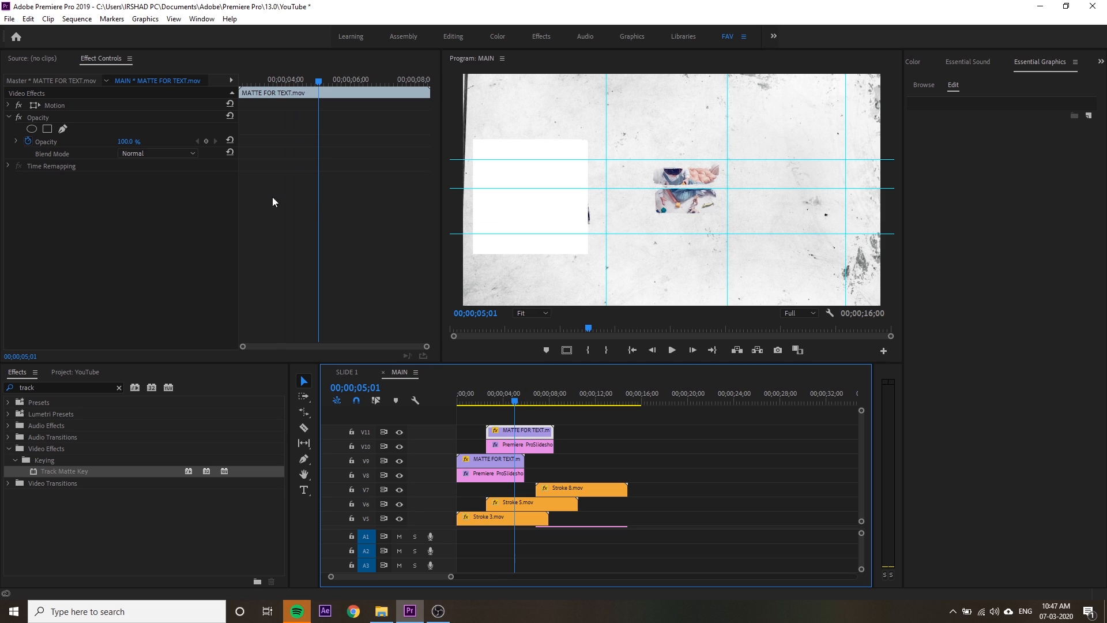
pyautogui.click(525, 445)
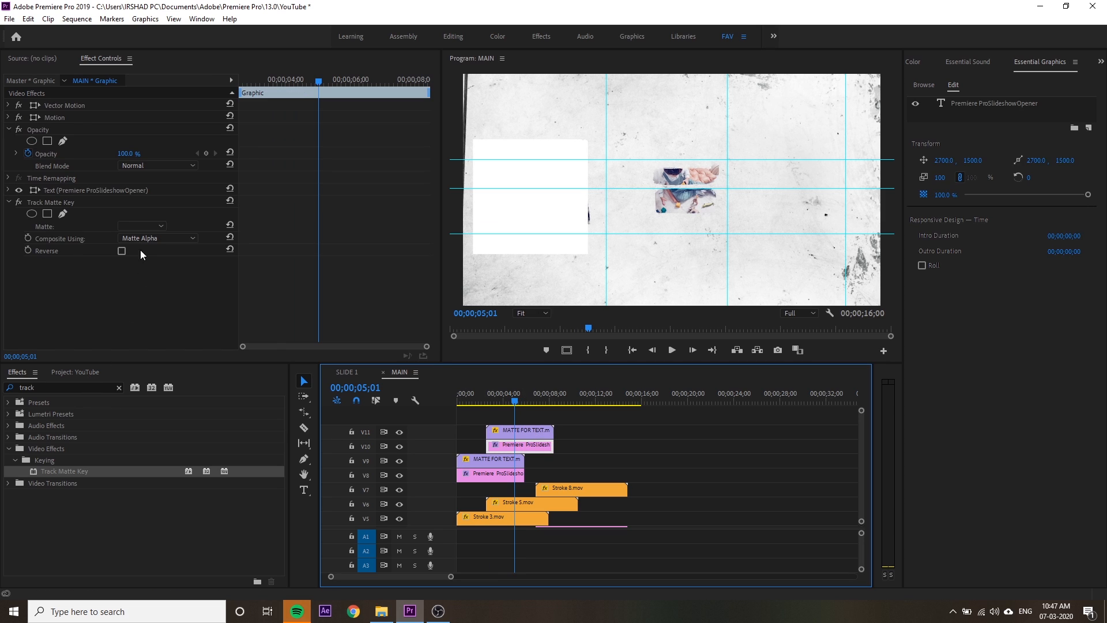
pyautogui.click(143, 226)
pyautogui.click(157, 250)
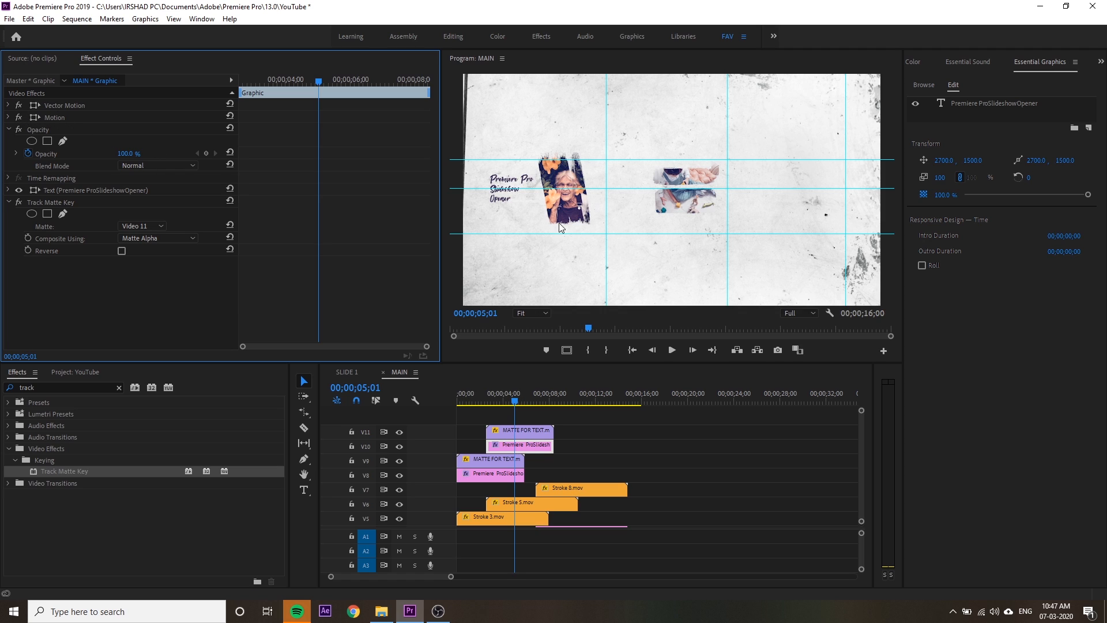
# - Try shifting the duplicated title horizontally toward the second photo with its Motion position, and undo that shift
pyautogui.click(8, 119)
pyautogui.click(8, 118)
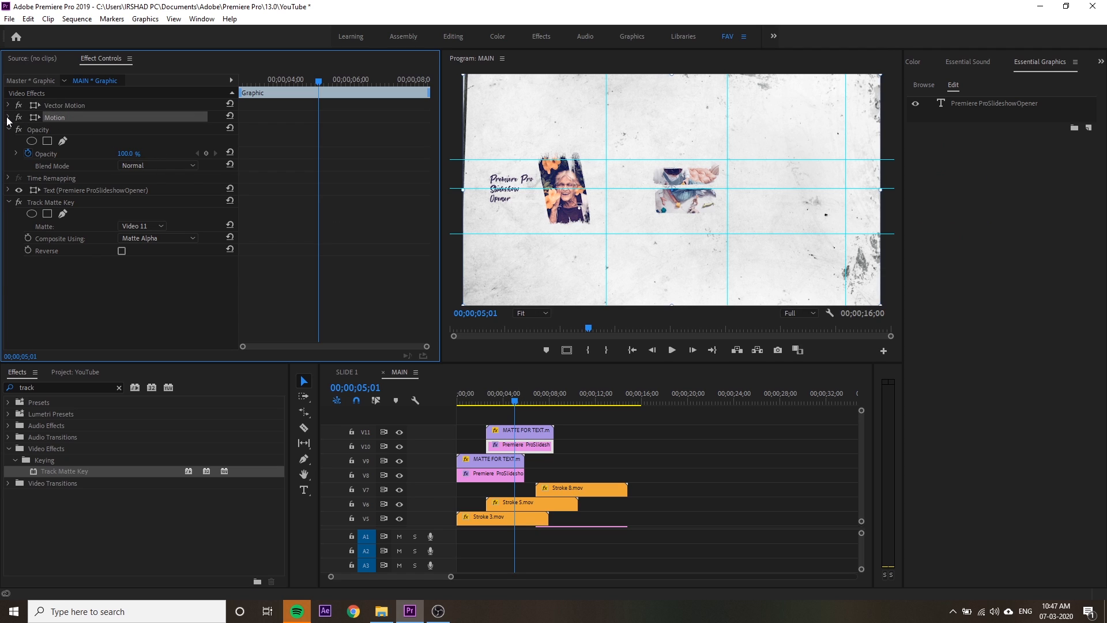
pyautogui.moveTo(124, 131); pyautogui.dragTo(209, 130)
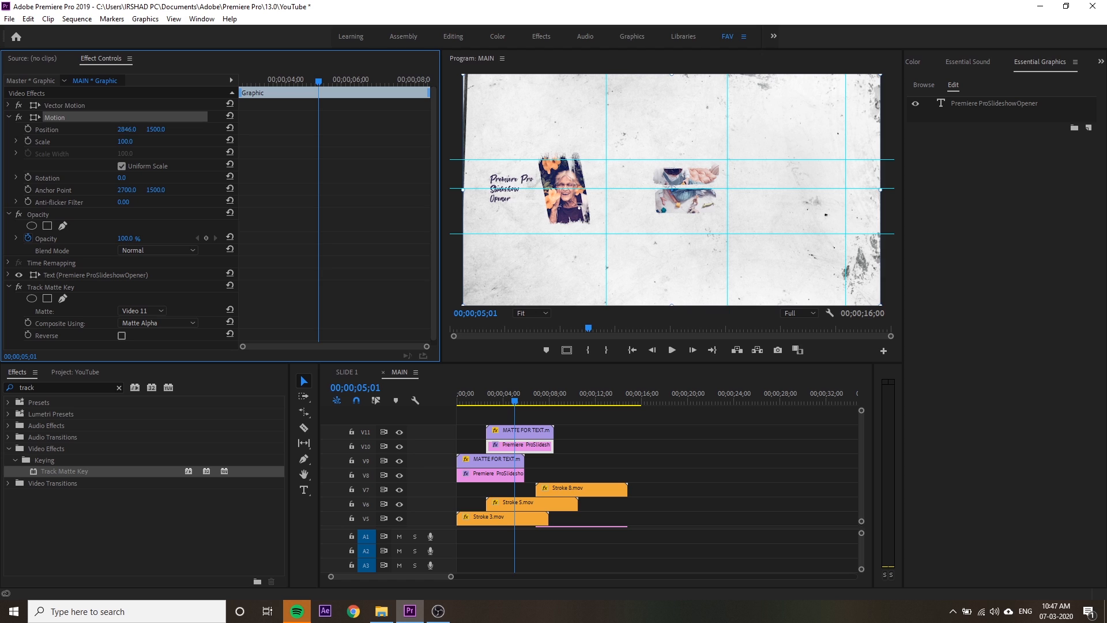
pyautogui.moveTo(352, 131); pyautogui.dragTo(399, 131)
pyautogui.hotkey('ctrl', 'z')
# - Set the duplicated title's Position to 4247.0, 1500.0, just before the second photo, and check its reveal up to 00;00;06;12
pyautogui.moveTo(515, 399); pyautogui.dragTo(538, 399)
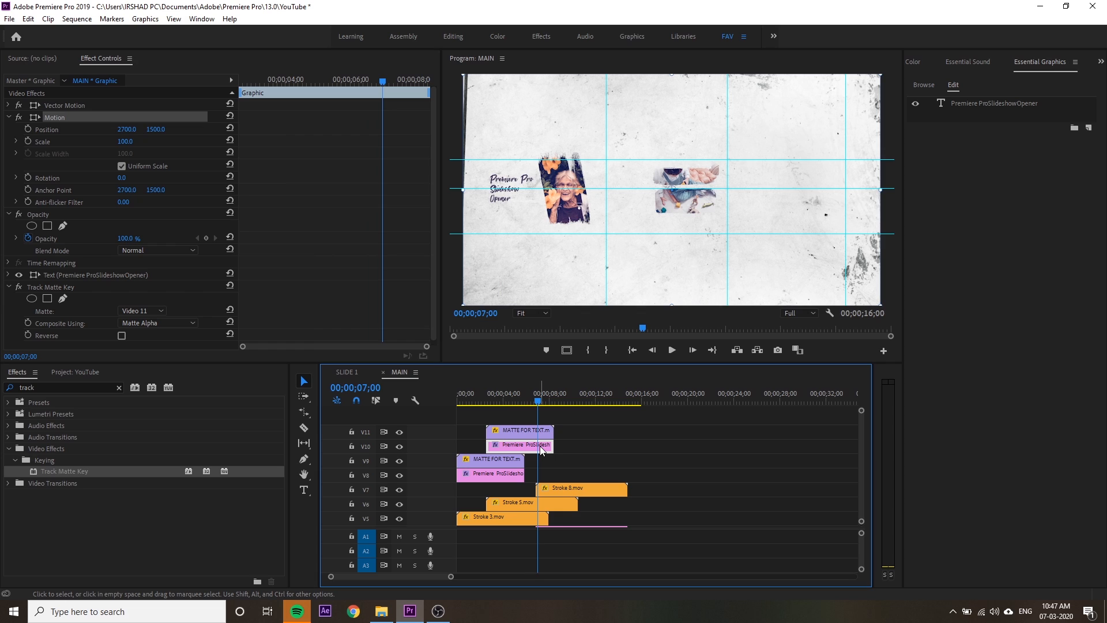
pyautogui.click(125, 141)
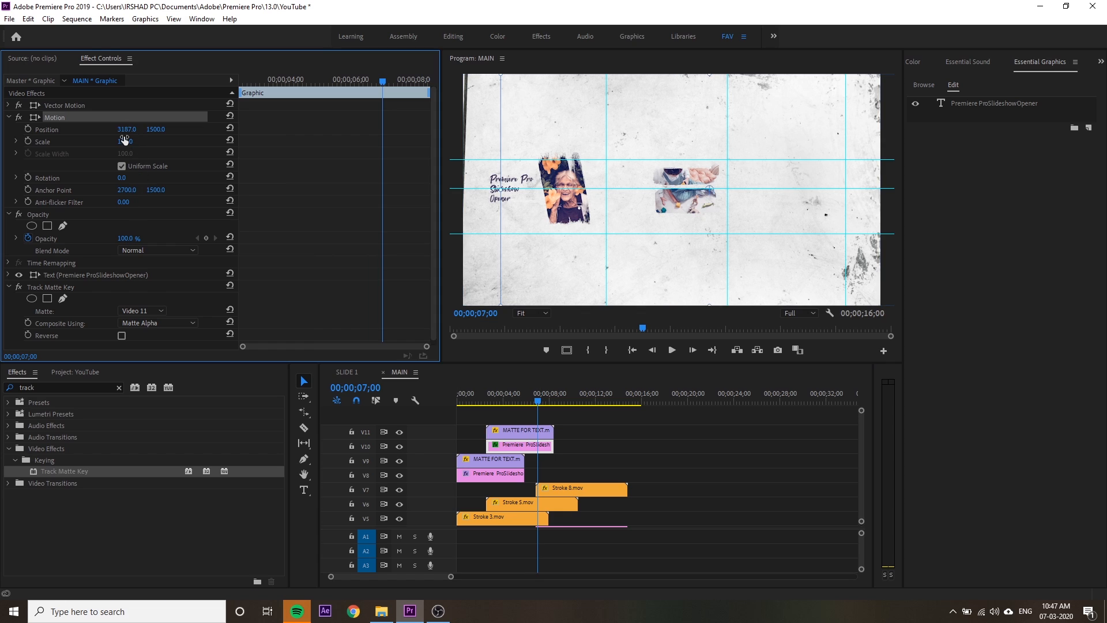
pyautogui.moveTo(126, 129); pyautogui.dragTo(311, 130)
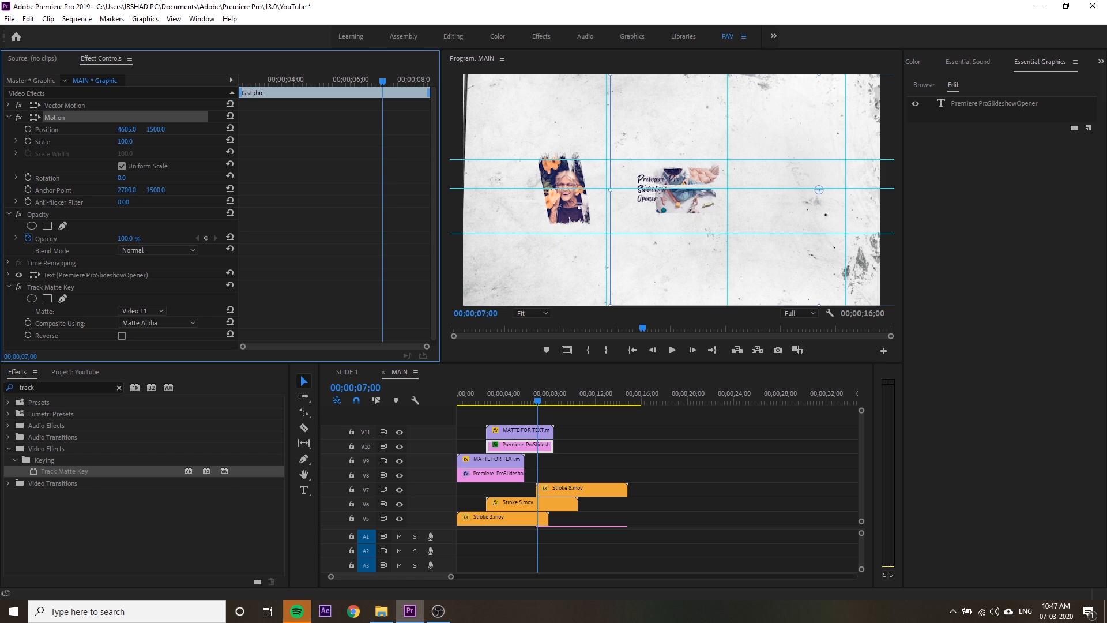
pyautogui.moveTo(127, 129); pyautogui.dragTo(18, 130)
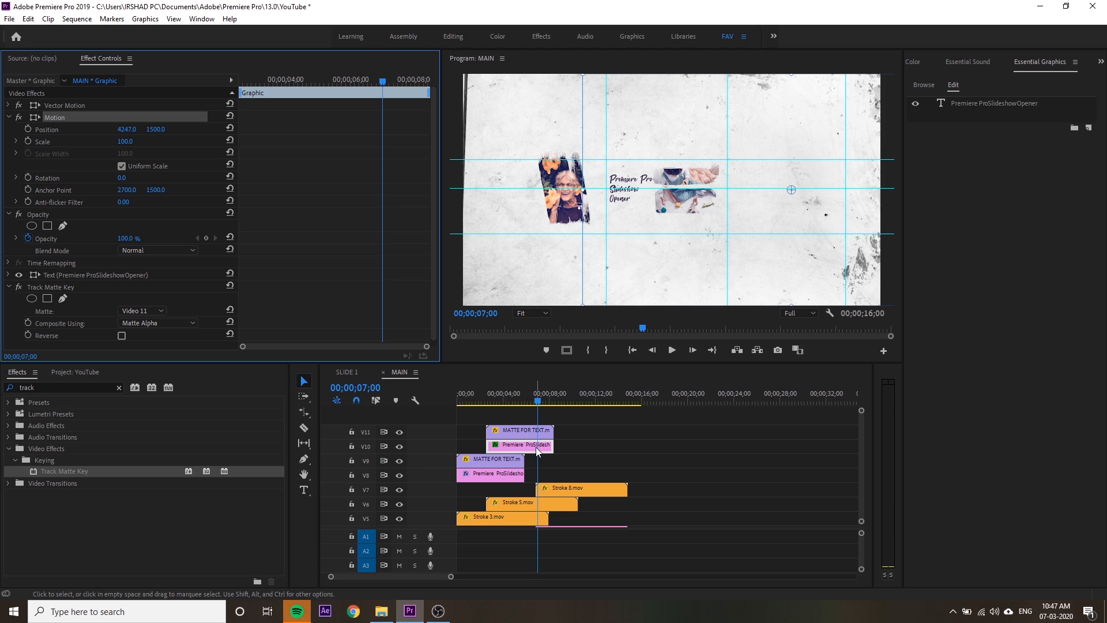
pyautogui.click(490, 395)
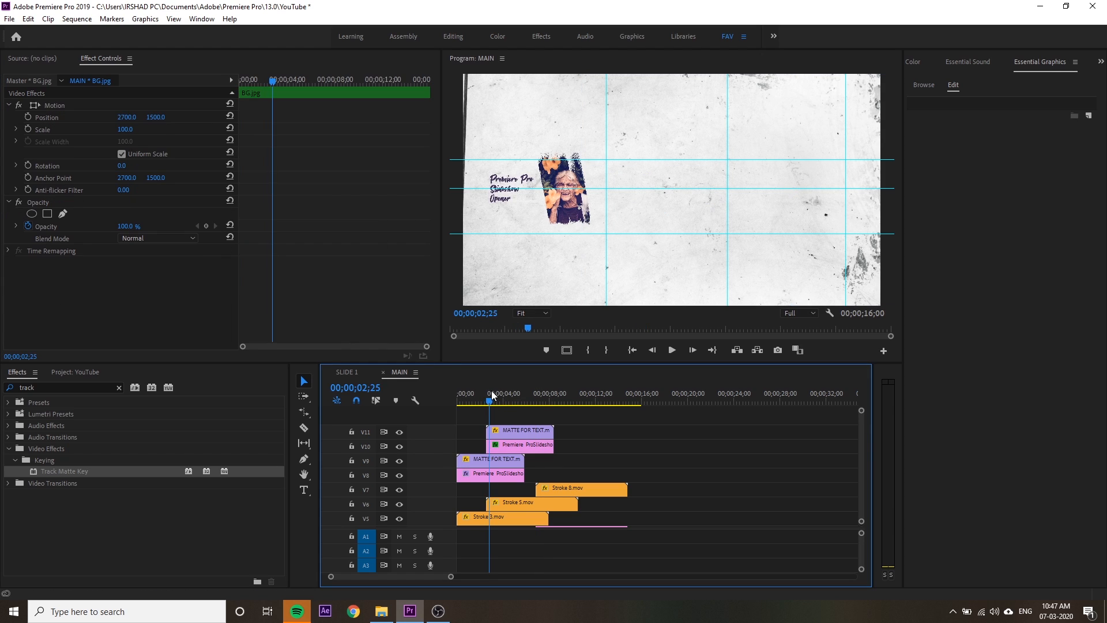
pyautogui.moveTo(492, 391); pyautogui.dragTo(534, 445)
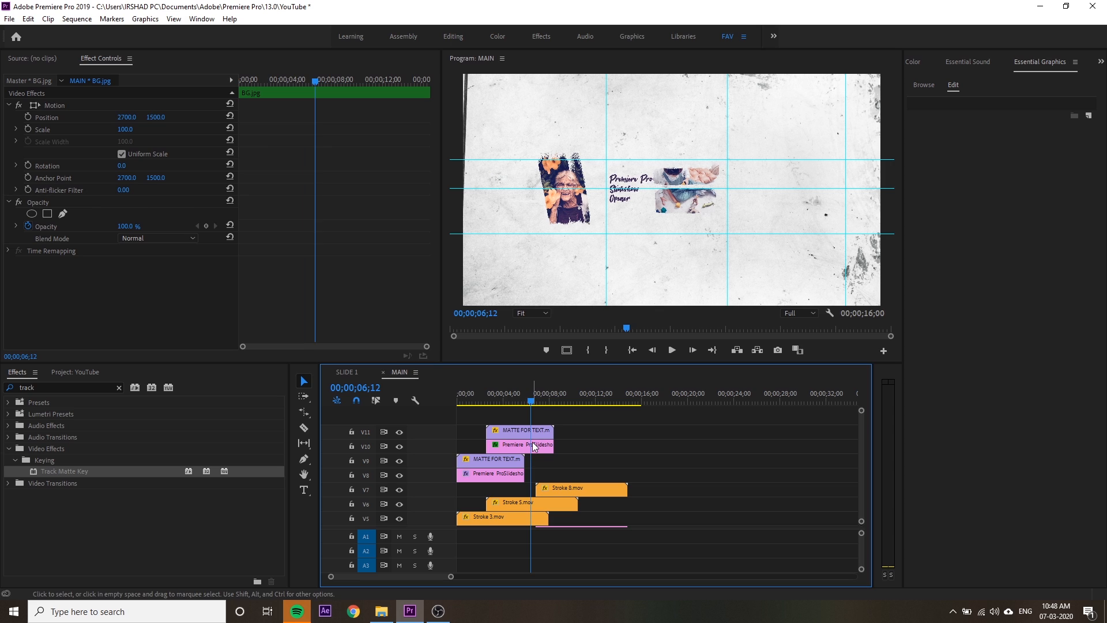
# - Replace the text of the V10 title with "Memories" and "& Wedding" on two lines
pyautogui.click(534, 446)
pyautogui.click(964, 103)
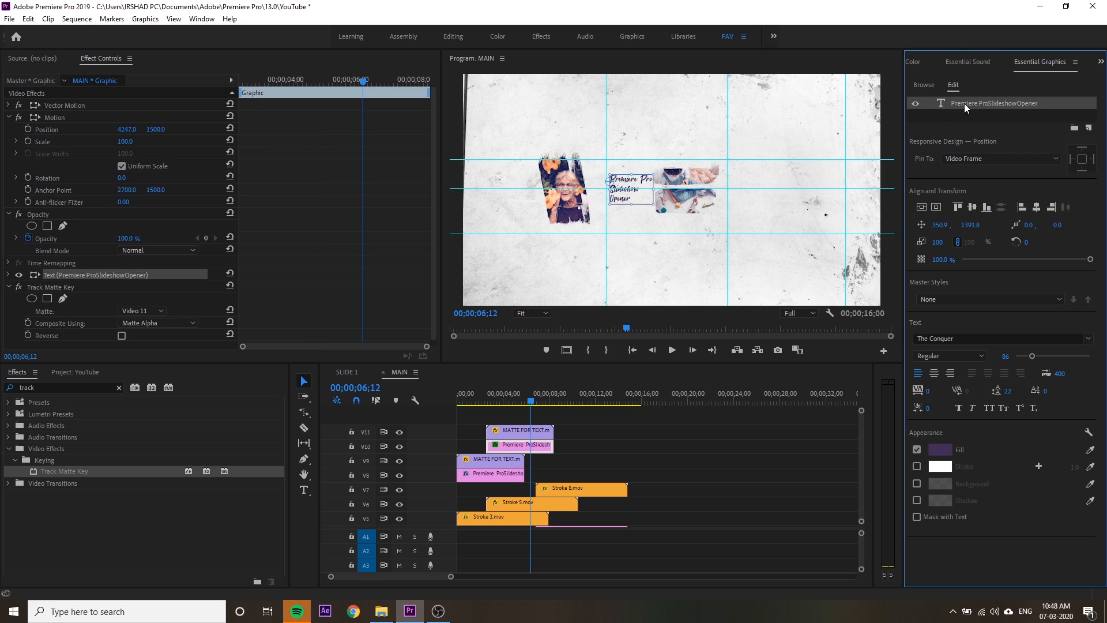
pyautogui.click(528, 313)
pyautogui.click(531, 351)
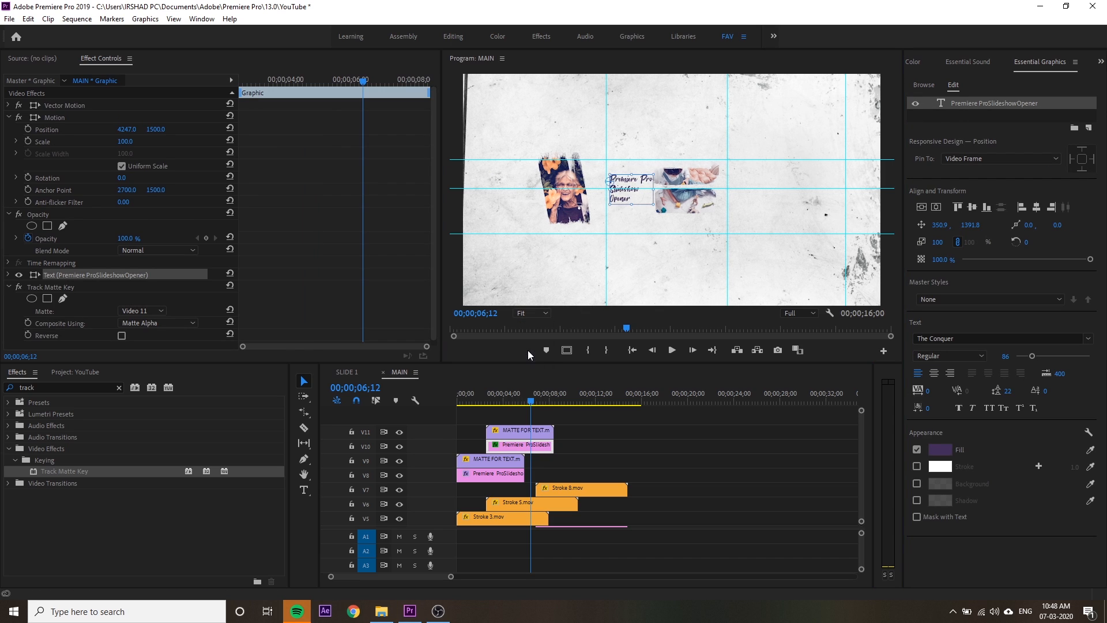
pyautogui.press('t')
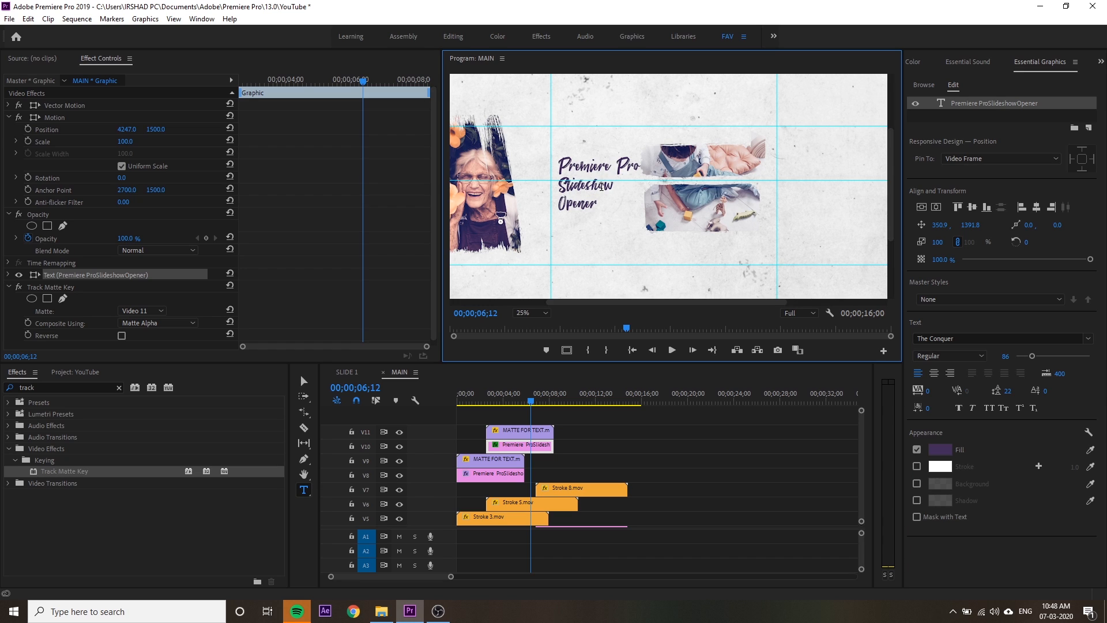
pyautogui.click(601, 187)
pyautogui.hotkey('ctrl', 'a')
pyautogui.press('BackSpace')
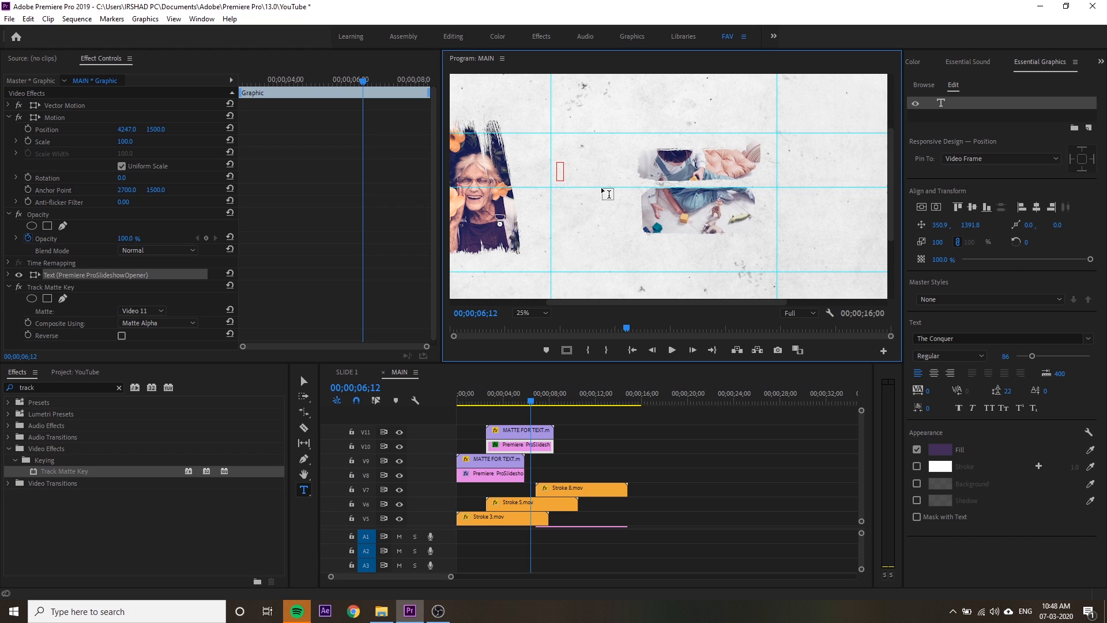
pyautogui.write('Memories')
pyautogui.press('Return')
pyautogui.write('& Wedding')
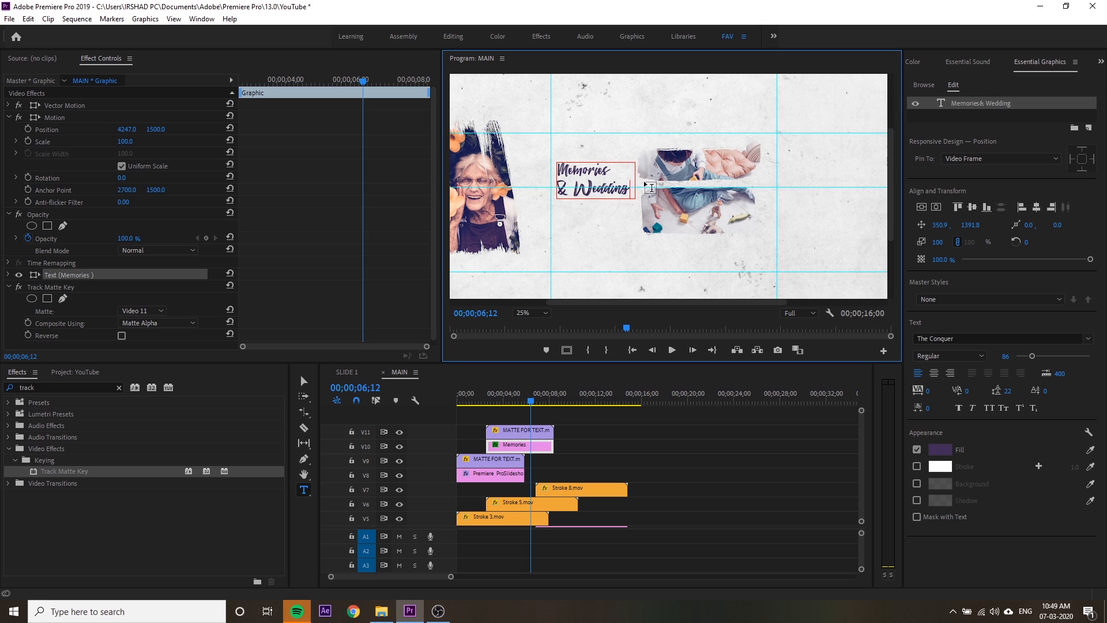
# - Put the title's ampersand on its own centred line at font size 45, and tighten the leading to -33
pyautogui.press('Return')
pyautogui.press('Up')
pyautogui.press('BackSpace')
pyautogui.press('BackSpace')
pyautogui.hotkey('shift', 'Right')
pyautogui.moveTo(1005, 357); pyautogui.dragTo(982, 356)
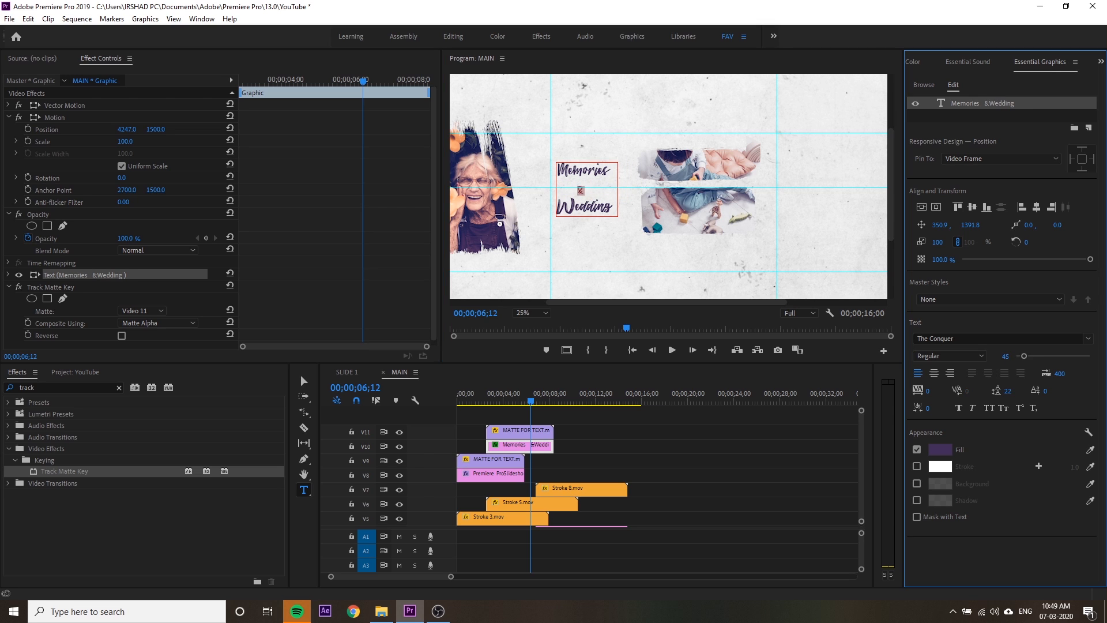
pyautogui.moveTo(1008, 391); pyautogui.dragTo(981, 391)
pyautogui.click(659, 431)
pyautogui.press('v')
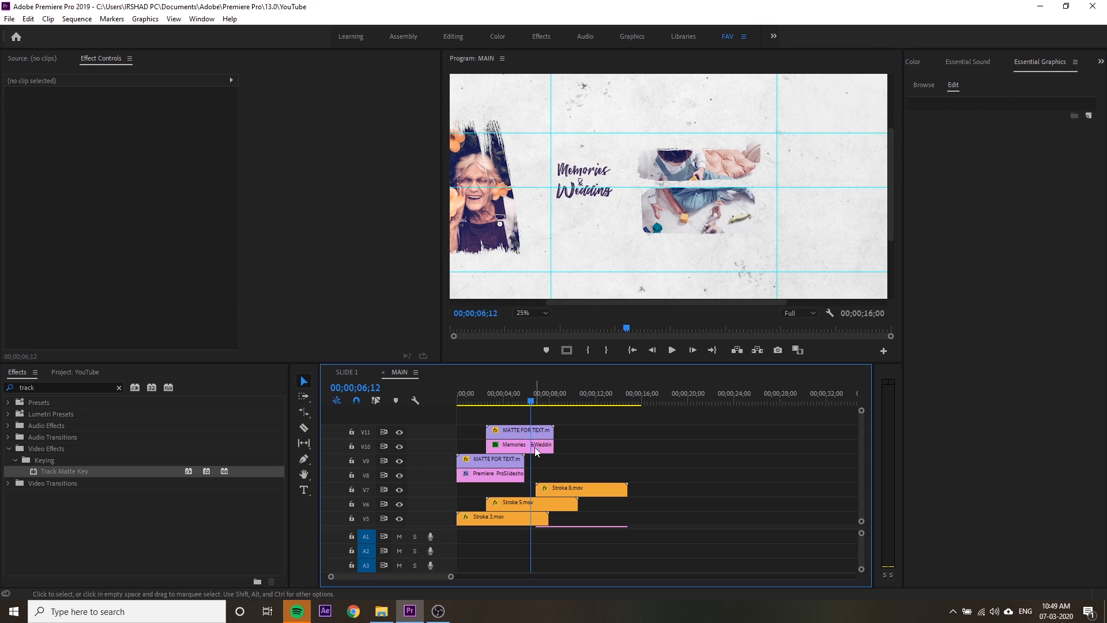
# - Set the Memories & Wedding title's Position to 4379.0, 1549.0, and check the framing in the SLIDE 1 sequence
pyautogui.click(536, 449)
pyautogui.moveTo(152, 130); pyautogui.dragTo(160, 130)
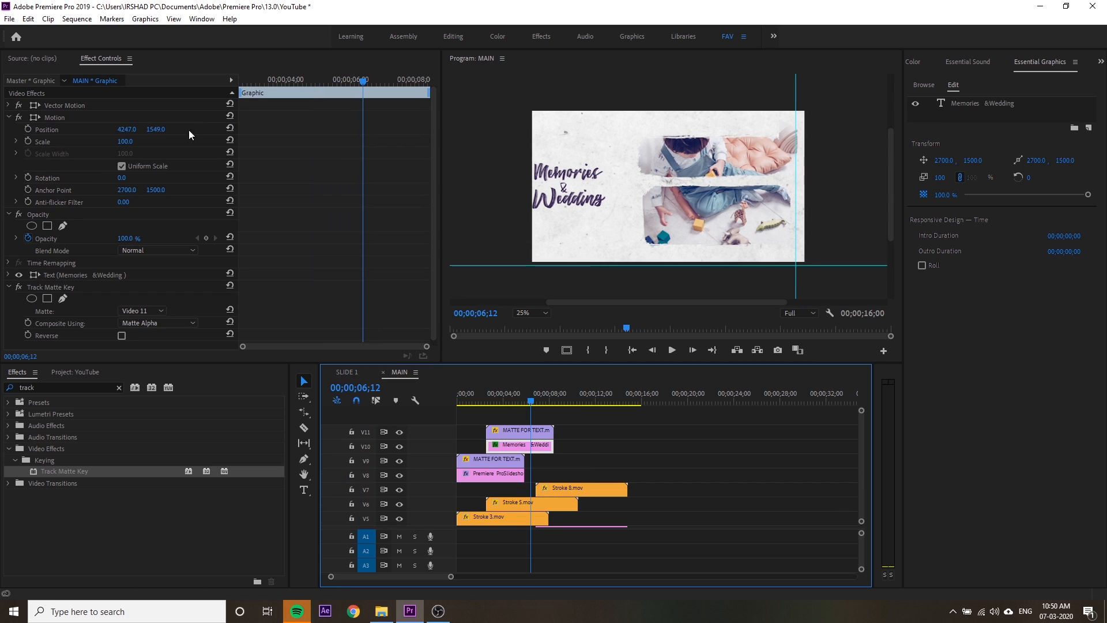
pyautogui.moveTo(127, 129); pyautogui.dragTo(173, 130)
pyautogui.click(347, 372)
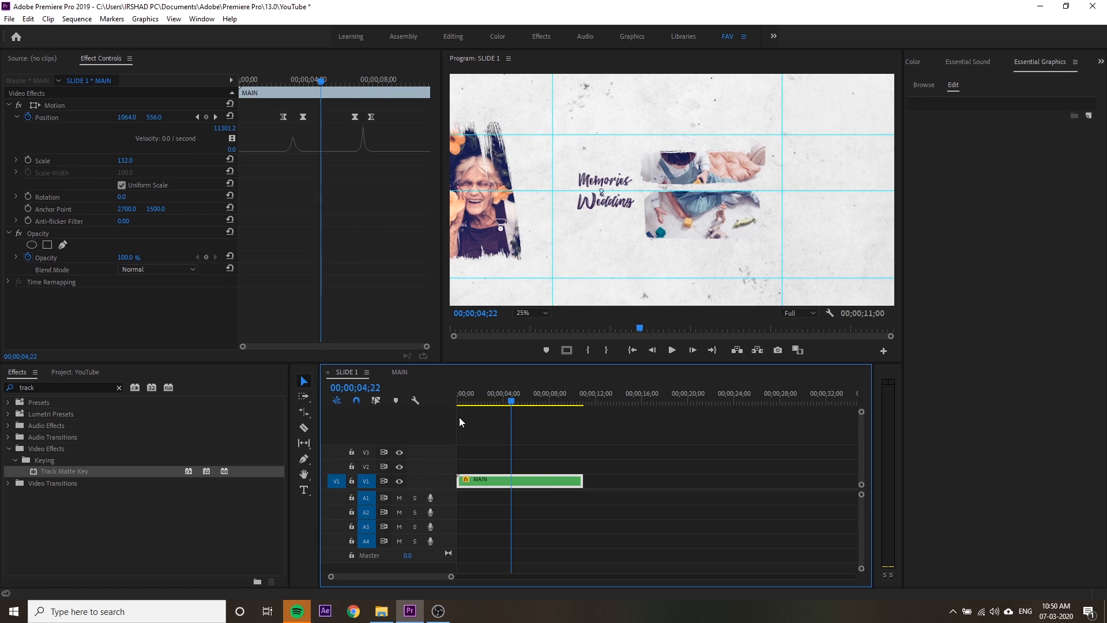
pyautogui.click(502, 400)
pyautogui.moveTo(501, 402); pyautogui.dragTo(556, 402)
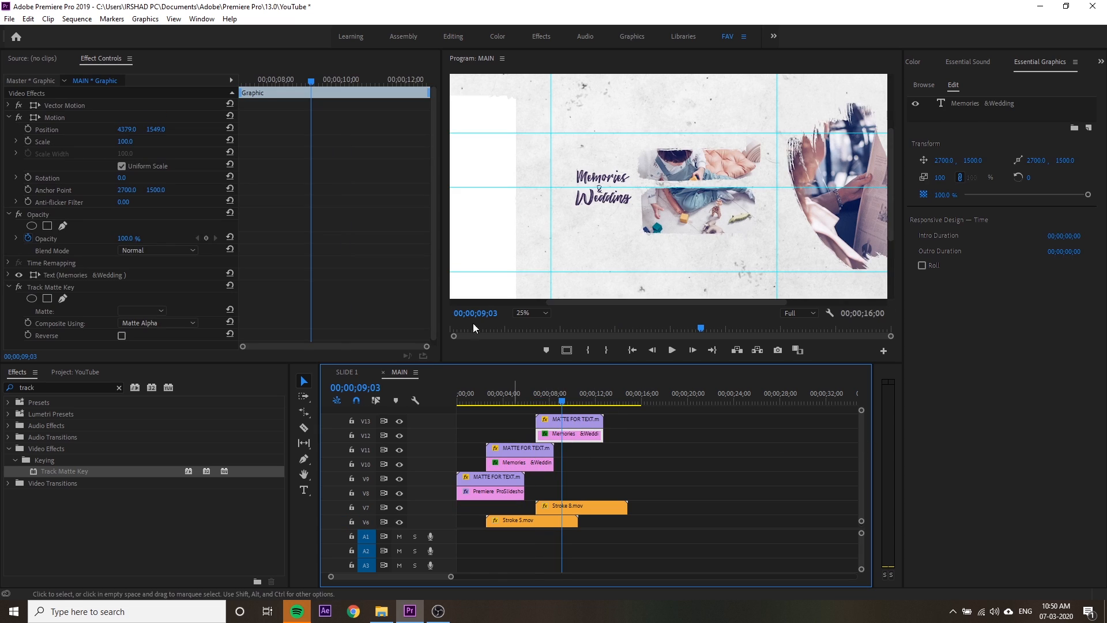
# - Set the Position of the duplicated title on V12 to 6762.0, 1388.0, beyond the third photo
pyautogui.moveTo(664, 303); pyautogui.dragTo(724, 302)
pyautogui.moveTo(126, 130); pyautogui.dragTo(275, 129)
pyautogui.moveTo(658, 302); pyautogui.dragTo(699, 318)
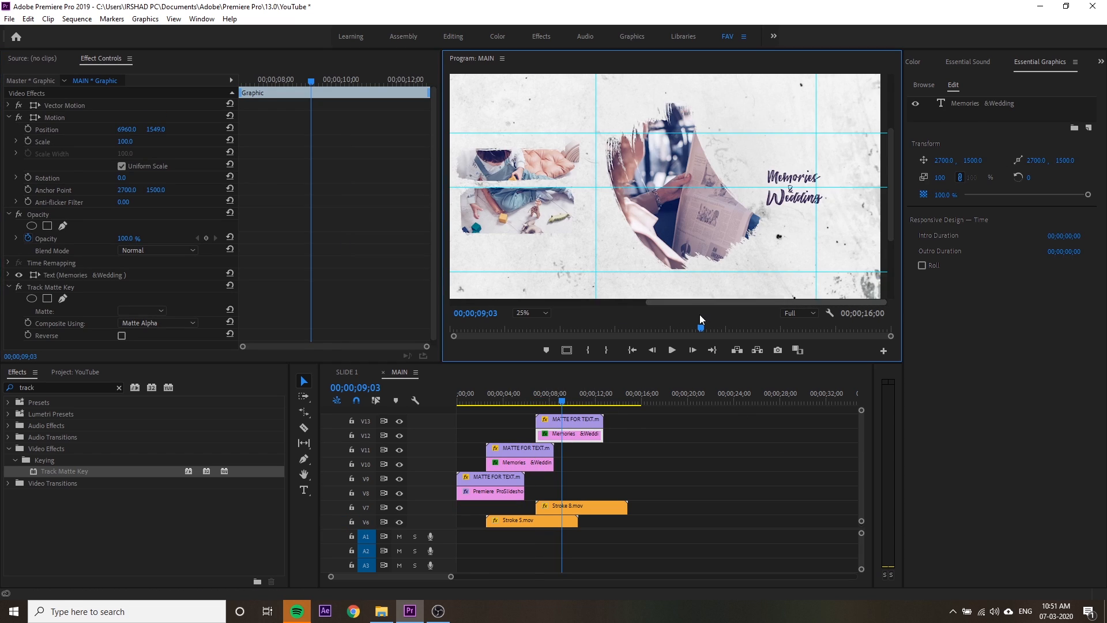
pyautogui.moveTo(156, 130); pyautogui.dragTo(101, 130)
# - Replace the V12 title's text with "Free" and "Project File" on two lines, and increase its leading
pyautogui.doubleClick(943, 104)
pyautogui.press('BackSpace')
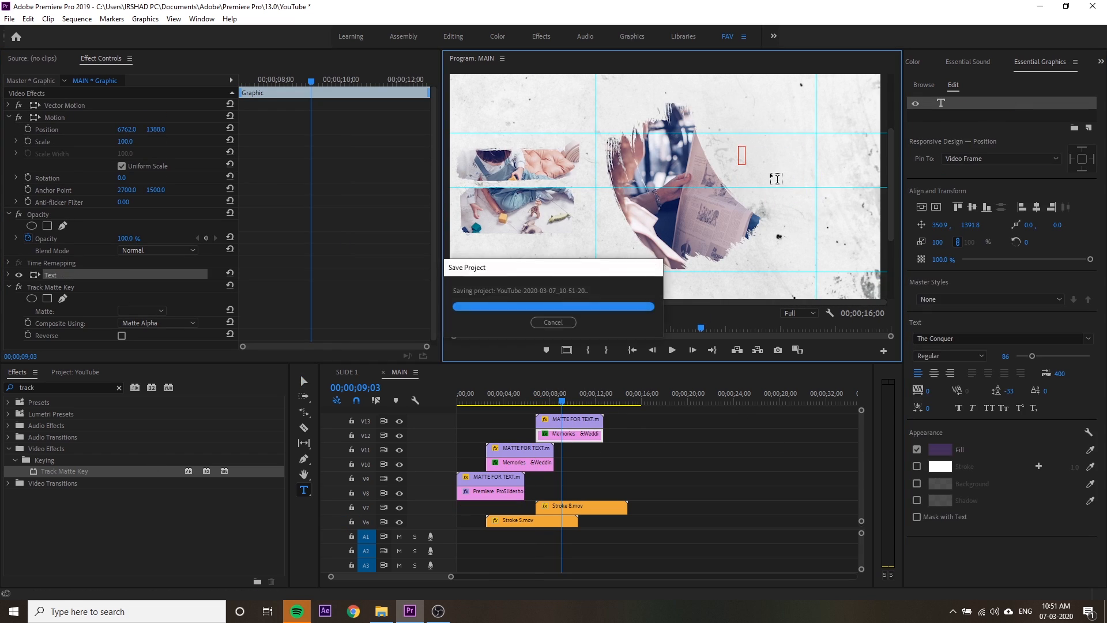
pyautogui.write('SlideFree Project File')
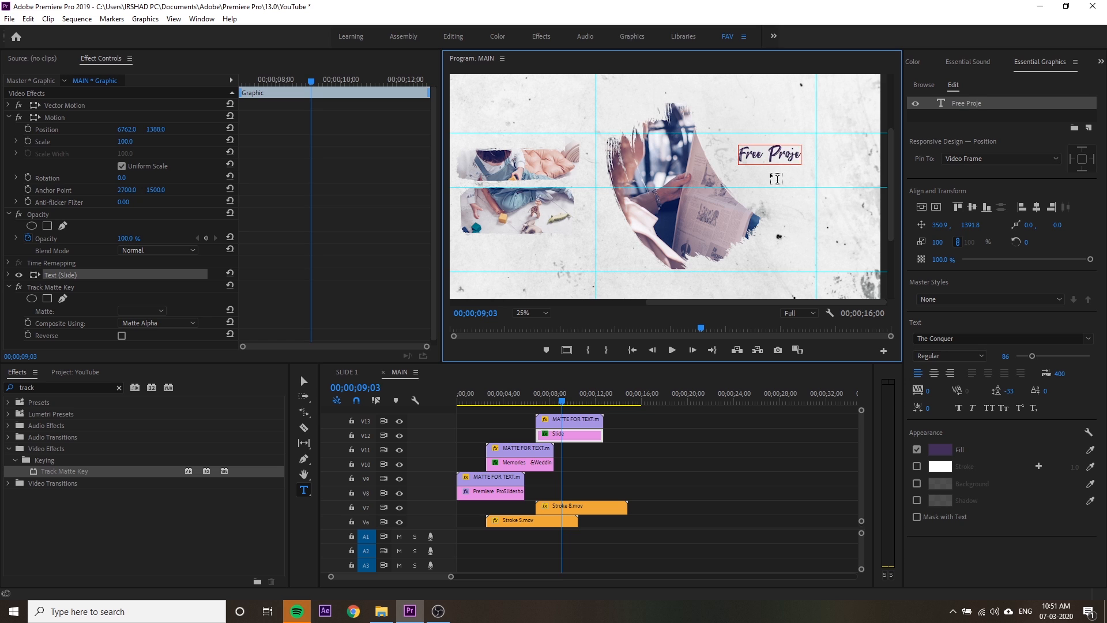
pyautogui.moveTo(1009, 391); pyautogui.dragTo(1041, 391)
pyautogui.click(304, 381)
# - In MAIN, point the Track Matte Key of the Free Project File title to the matte clip's track, Video 13
pyautogui.click(347, 372)
pyautogui.click(403, 373)
pyautogui.click(531, 395)
pyautogui.moveTo(533, 394); pyautogui.dragTo(550, 398)
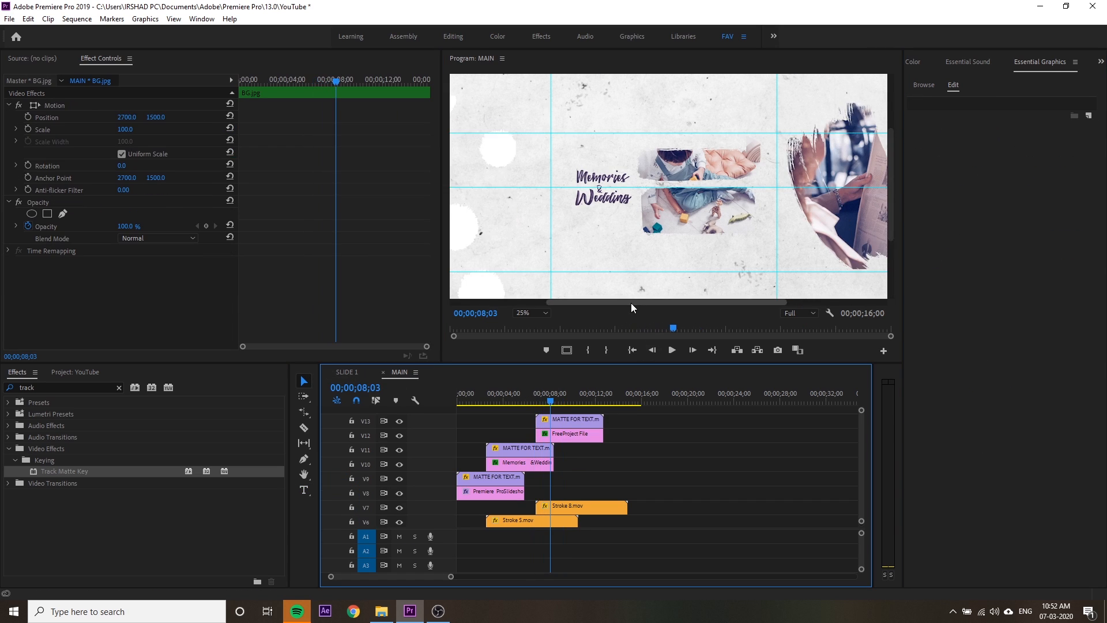
pyautogui.moveTo(631, 303); pyautogui.dragTo(692, 303)
pyautogui.moveTo(544, 402); pyautogui.dragTo(548, 405)
pyautogui.click(558, 435)
pyautogui.click(145, 307)
pyautogui.click(153, 332)
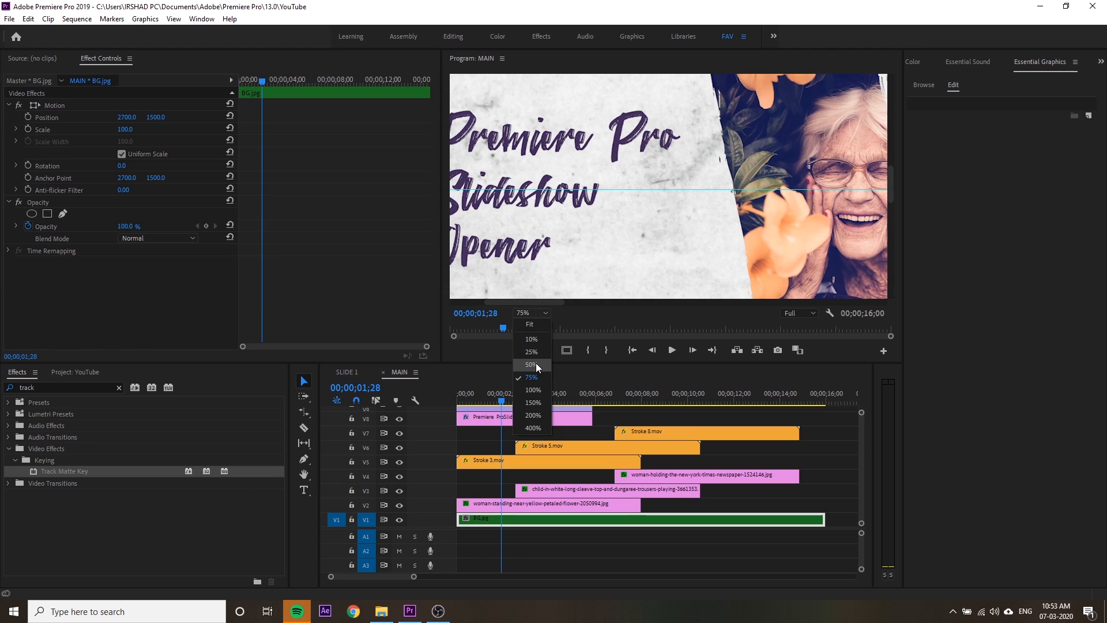
# - Apply the Gaussian Blur effect to the BG.jpg background clip on V1, with the preview zoomed to 50%
pyautogui.click(535, 364)
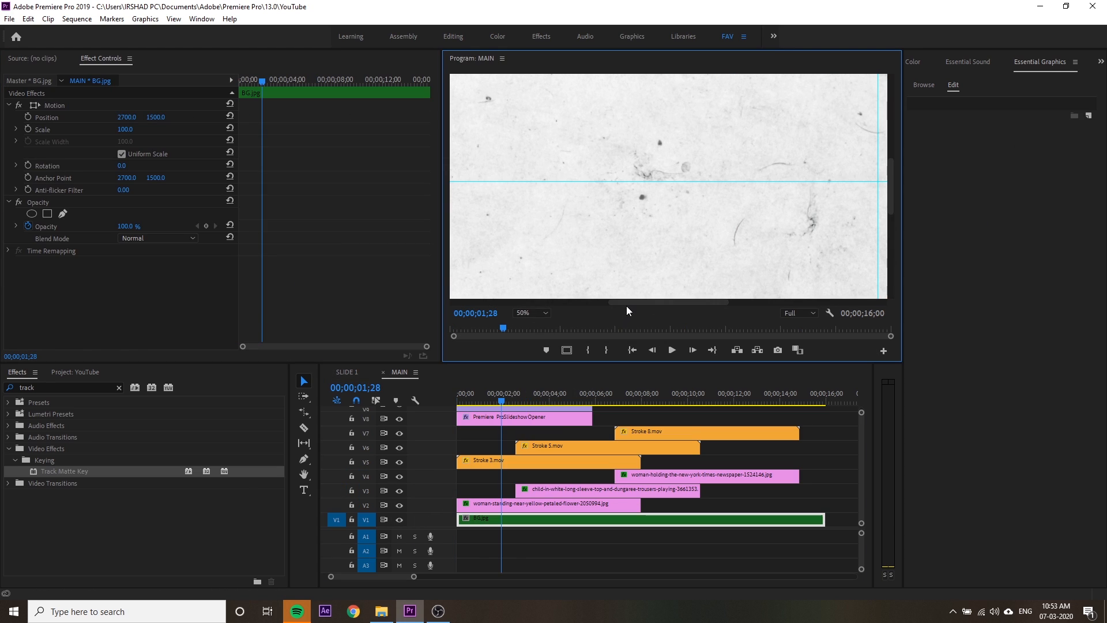
pyautogui.moveTo(602, 302); pyautogui.dragTo(482, 296)
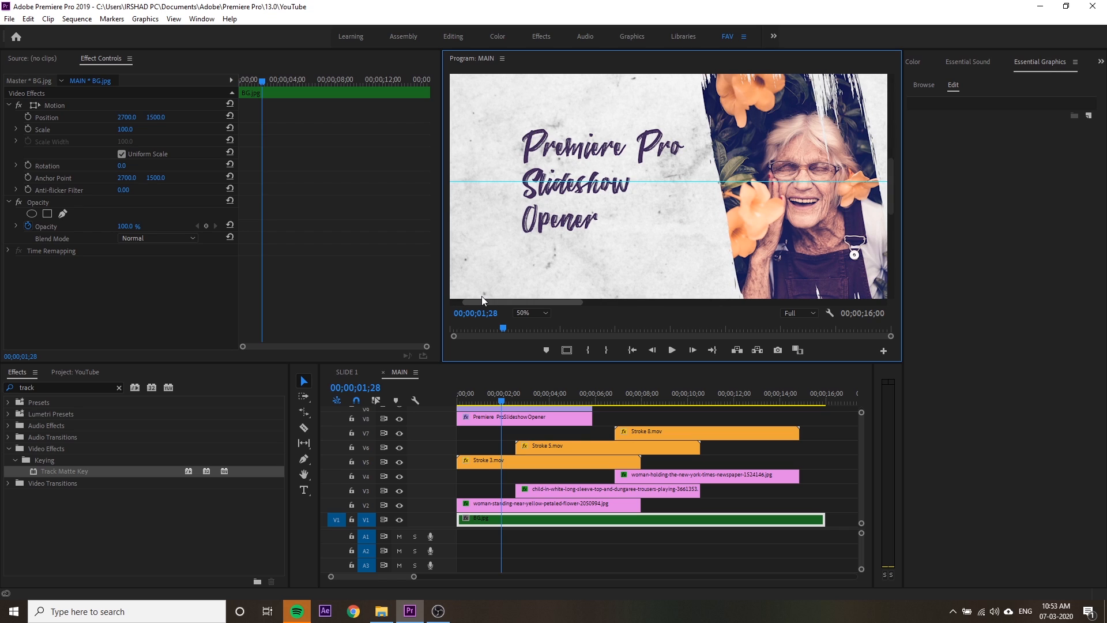
pyautogui.click(499, 529)
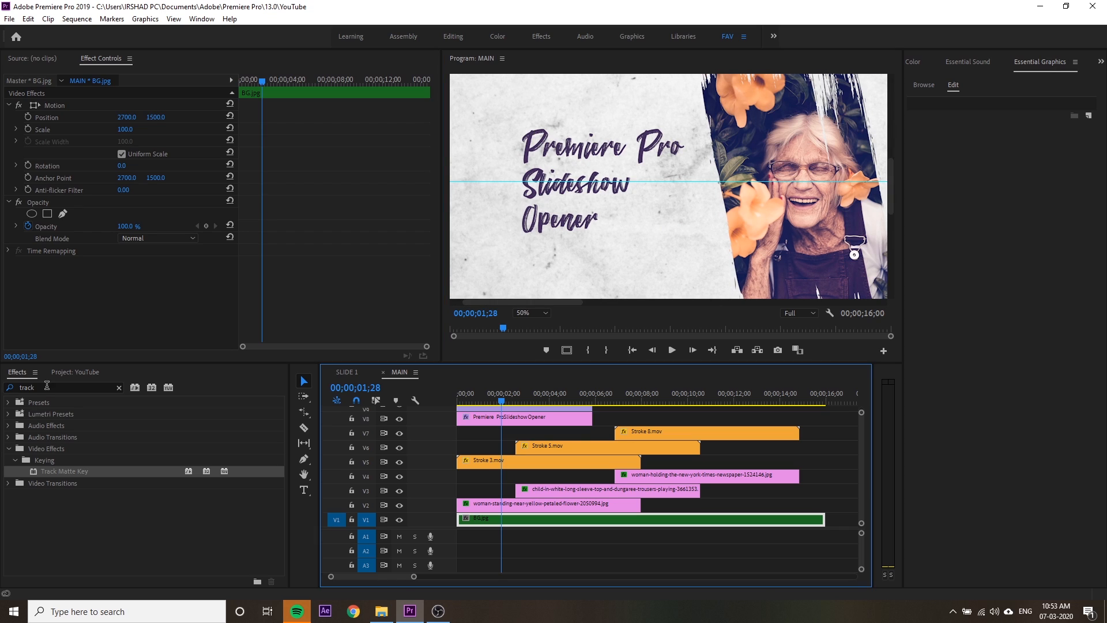
pyautogui.moveTo(61, 390); pyautogui.dragTo(2, 410)
pyautogui.write('blur')
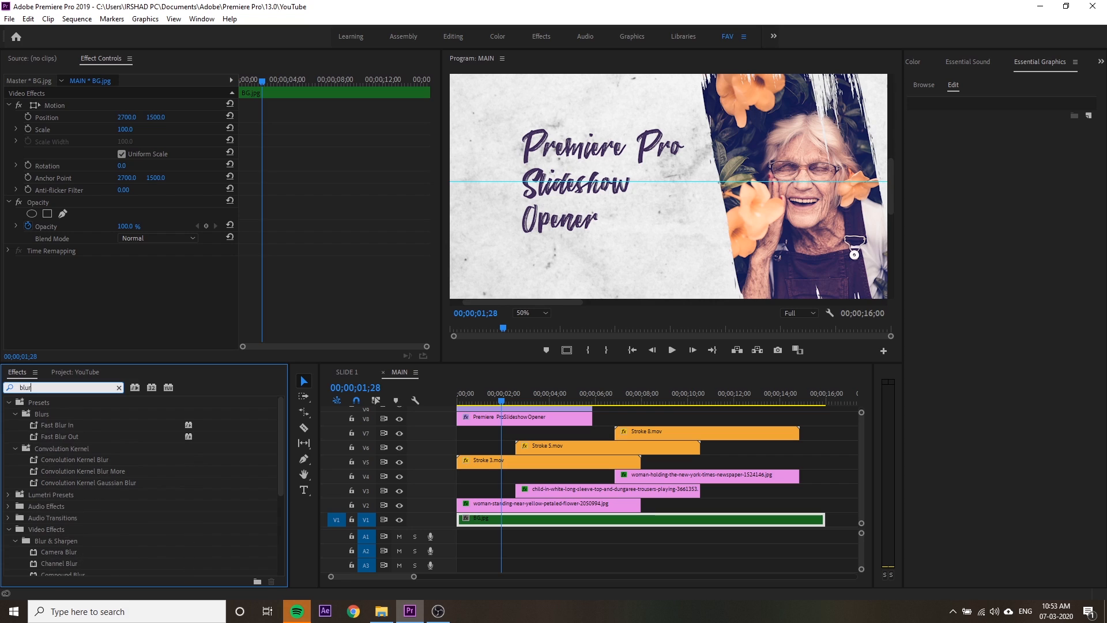
pyautogui.scroll(-2, 101, 485)
pyautogui.scroll(-2, 101, 495)
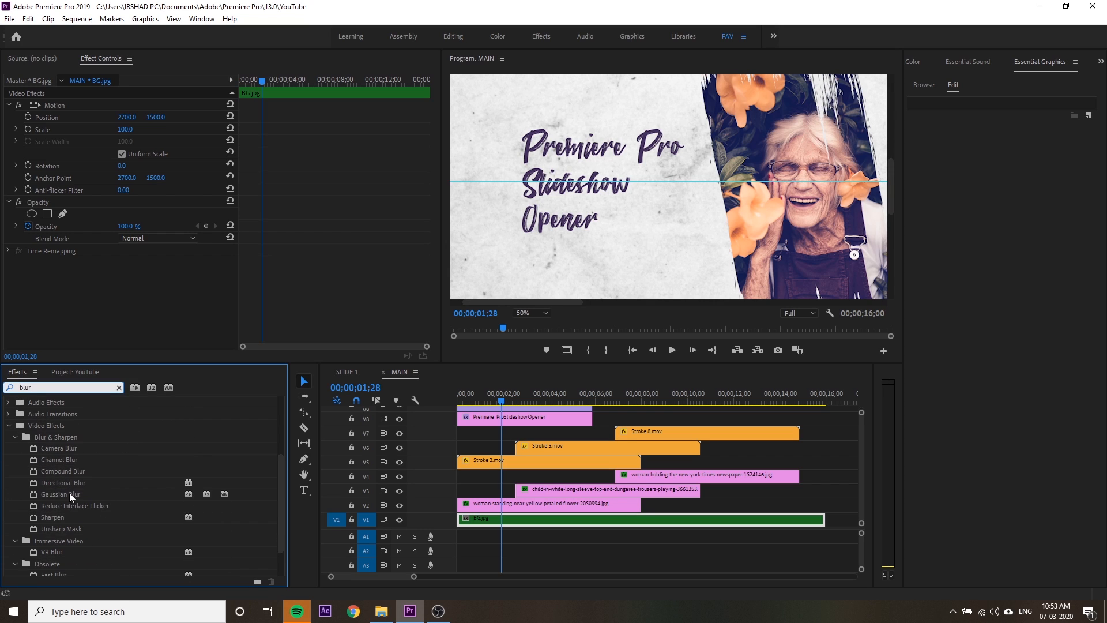
pyautogui.moveTo(50, 493); pyautogui.dragTo(482, 520)
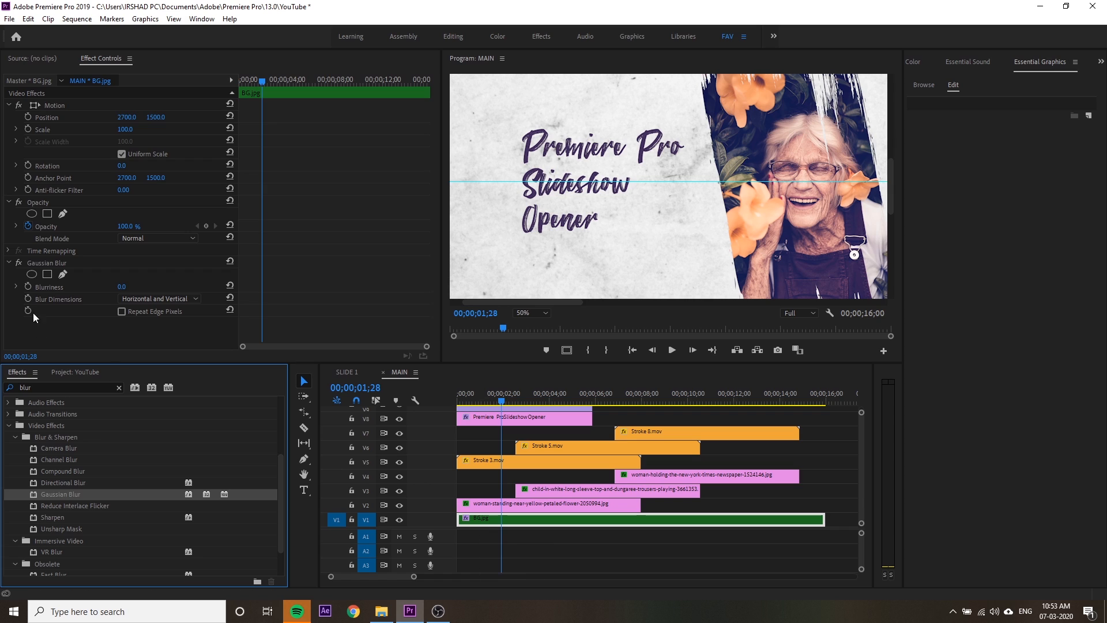
# - Set the background's Gaussian Blur Blurriness to 10.0, and check the result further along the MAIN sequence
pyautogui.moveTo(121, 286); pyautogui.dragTo(159, 286)
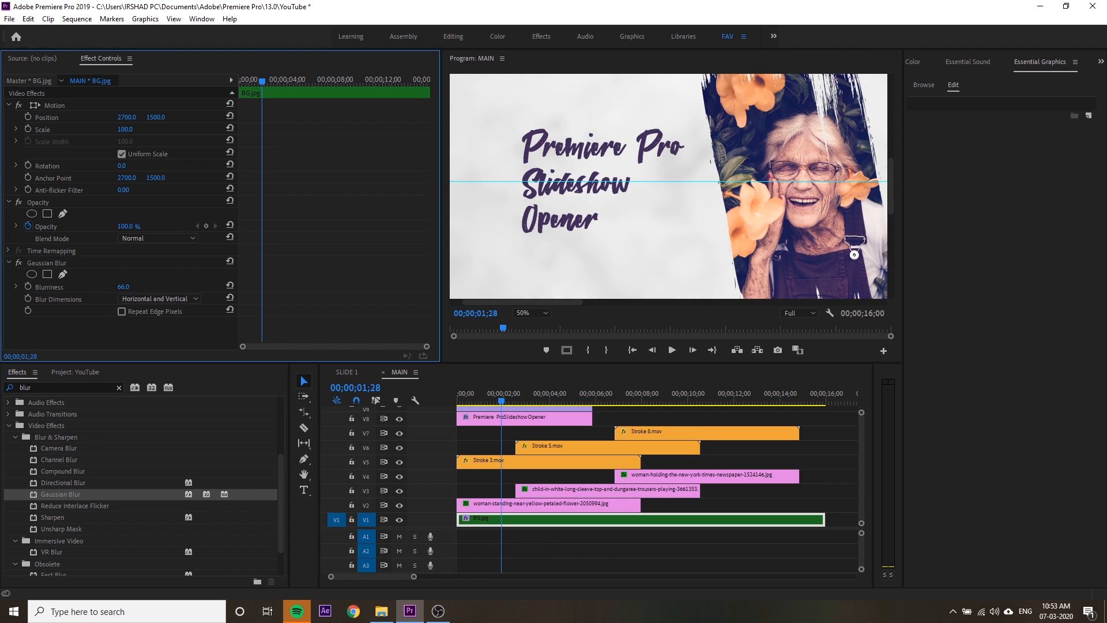
pyautogui.hotkey('ctrl', 'z')
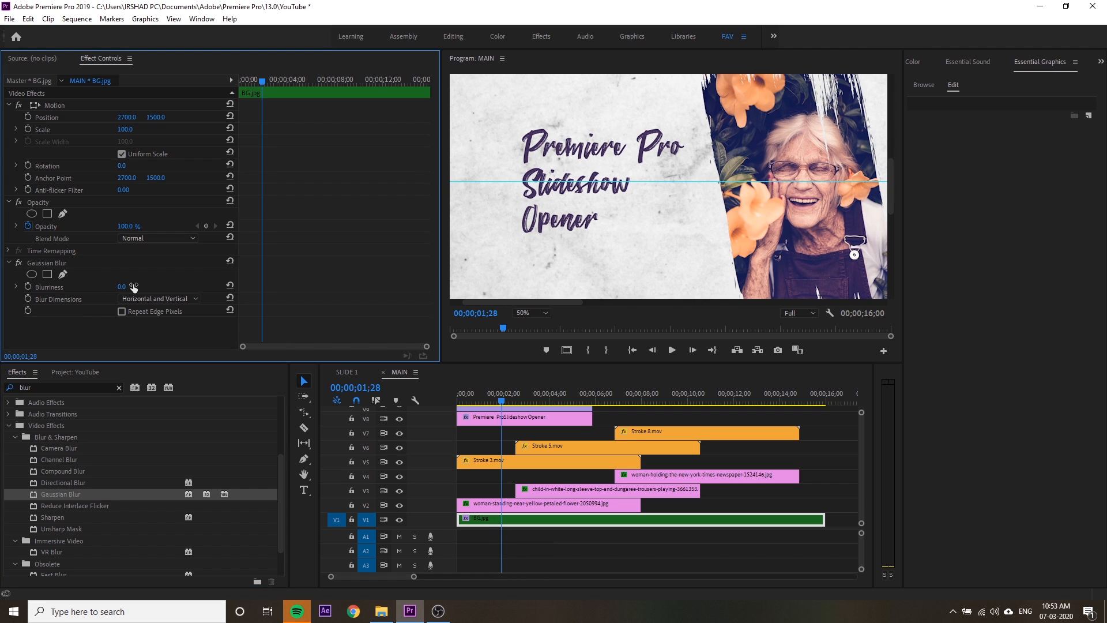
pyautogui.click(133, 286)
pyautogui.write('5')
pyautogui.press('Return')
pyautogui.moveTo(134, 286)
pyautogui.mouseDown()
pyautogui.moveTo(158, 286)
pyautogui.moveTo(131, 287)
pyautogui.mouseUp()
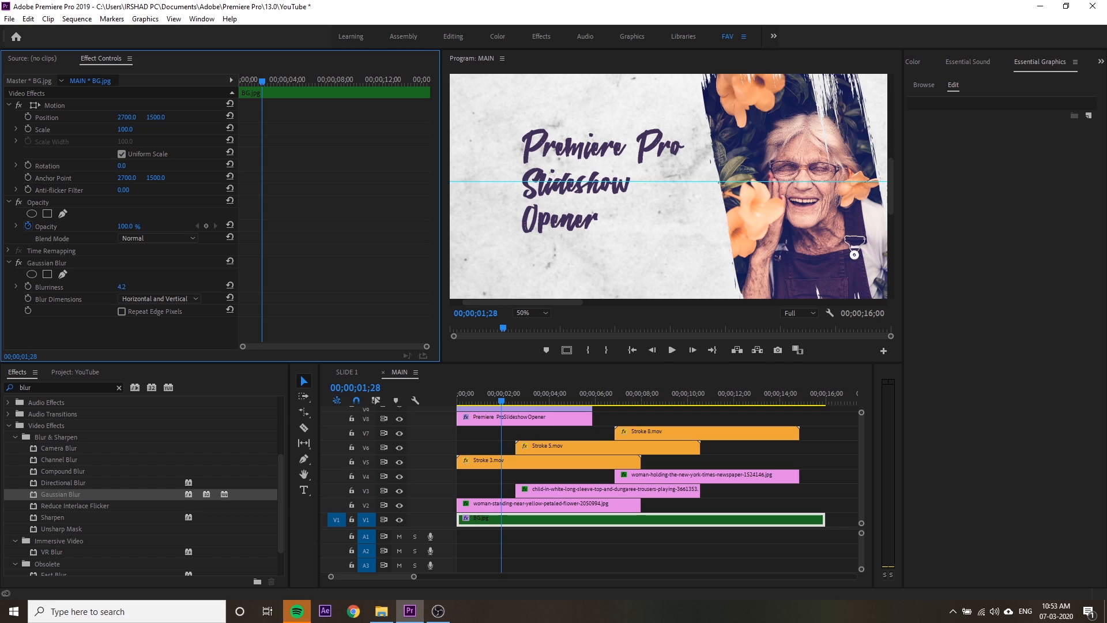
pyautogui.moveTo(132, 287); pyautogui.dragTo(132, 287)
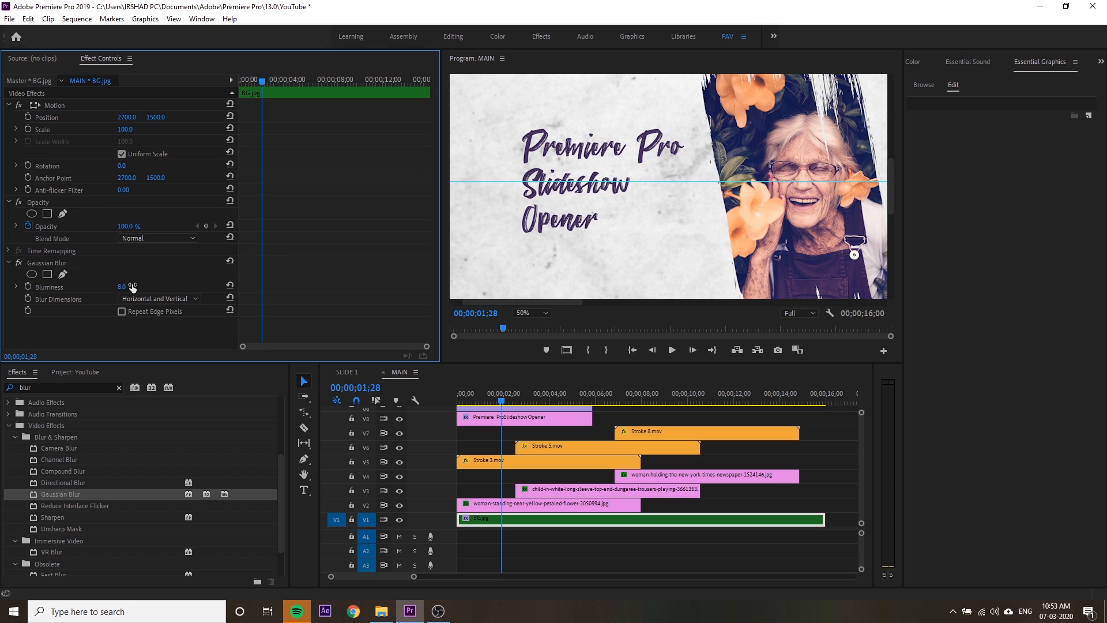
pyautogui.moveTo(132, 287); pyautogui.dragTo(134, 287)
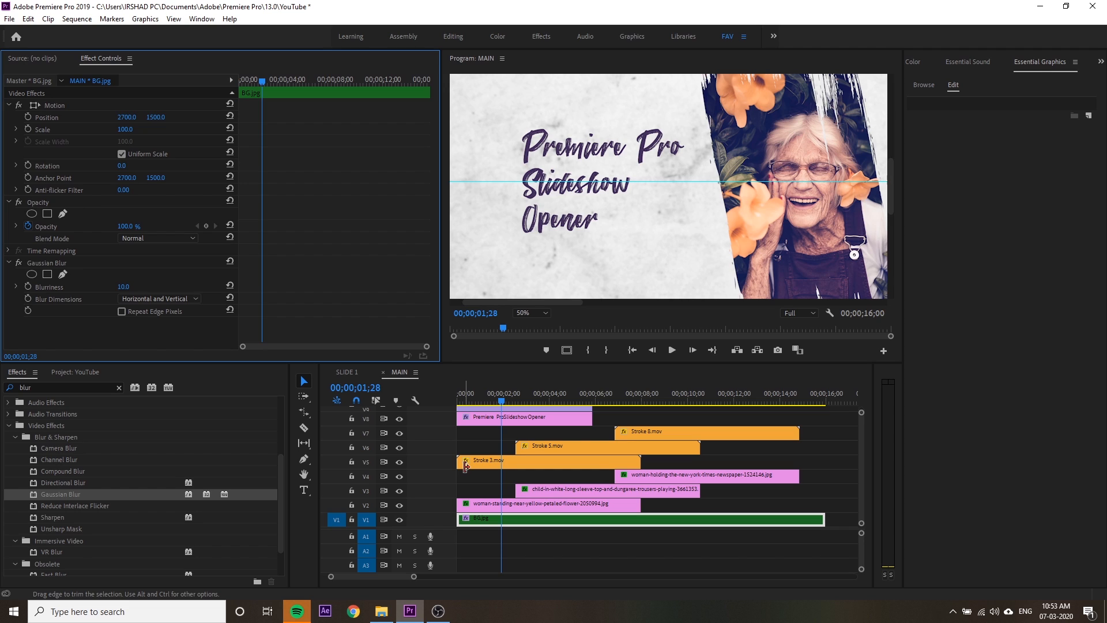
pyautogui.moveTo(502, 400); pyautogui.dragTo(527, 404)
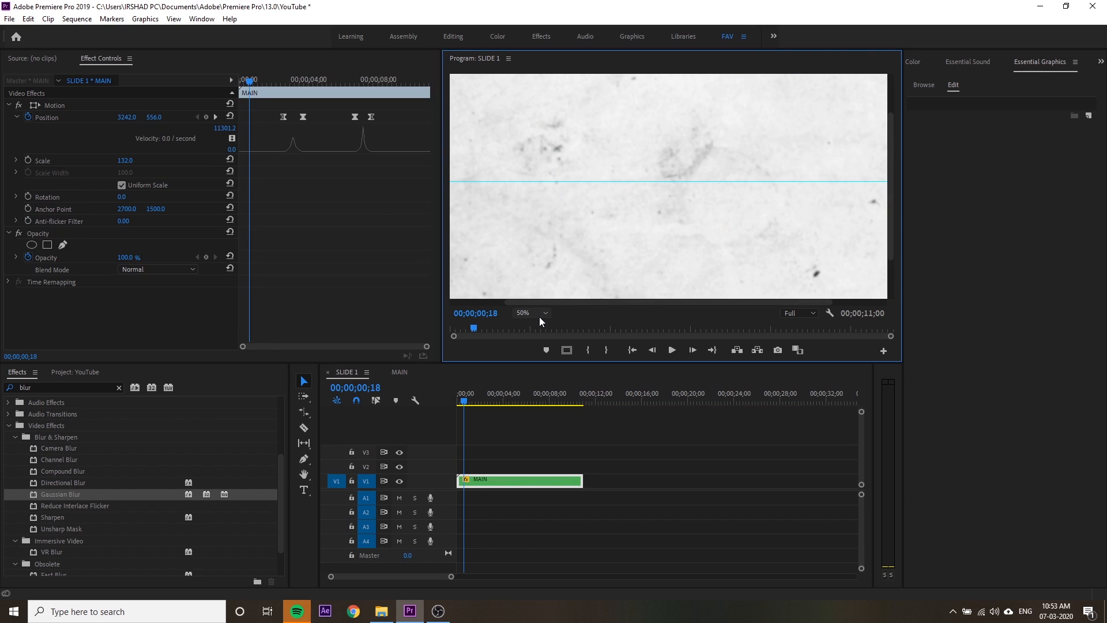
# - Set the MAIN clip's Position to 3333.0, 556.0 at the start of SLIDE 1, and preview the opening drift with the view fitted
pyautogui.click(539, 315)
pyautogui.click(551, 254)
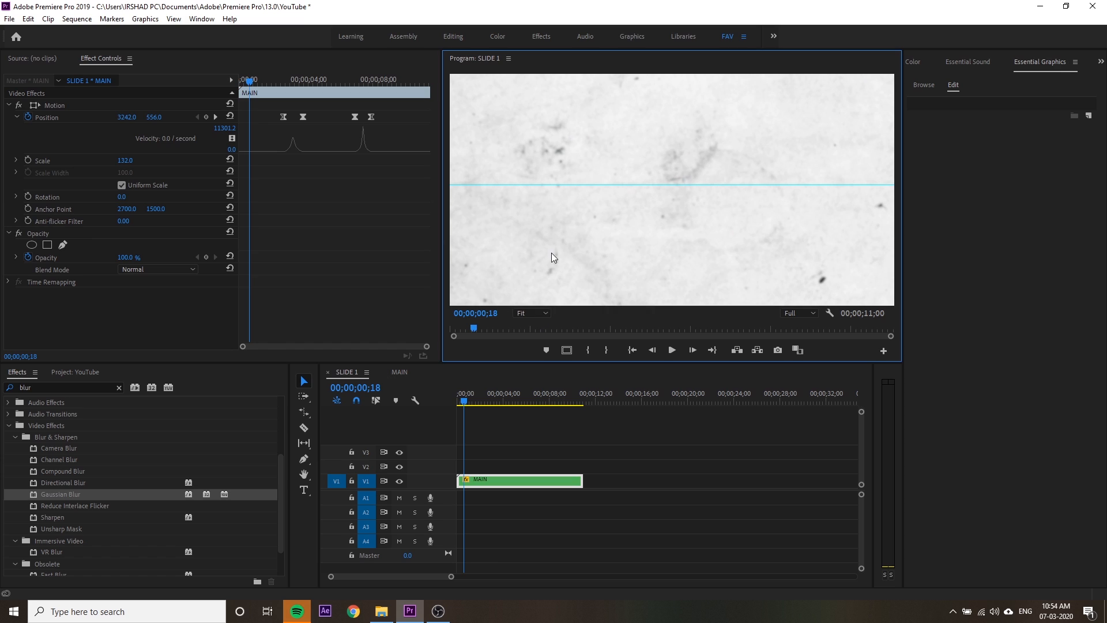
pyautogui.click(614, 438)
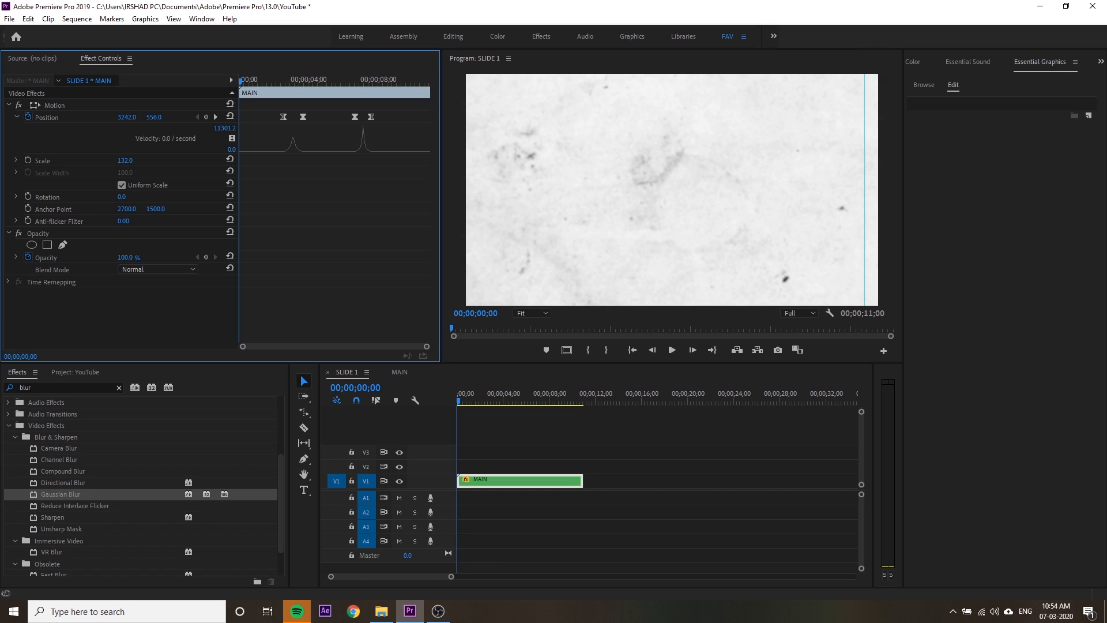
pyautogui.moveTo(127, 118); pyautogui.dragTo(166, 117)
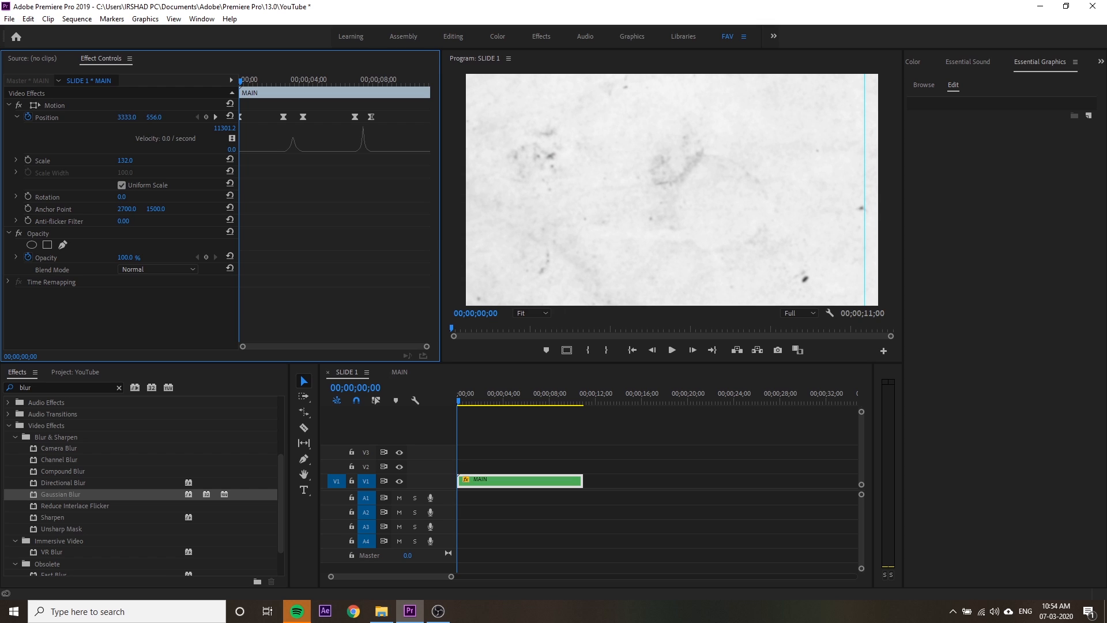
pyautogui.moveTo(241, 81); pyautogui.dragTo(293, 103)
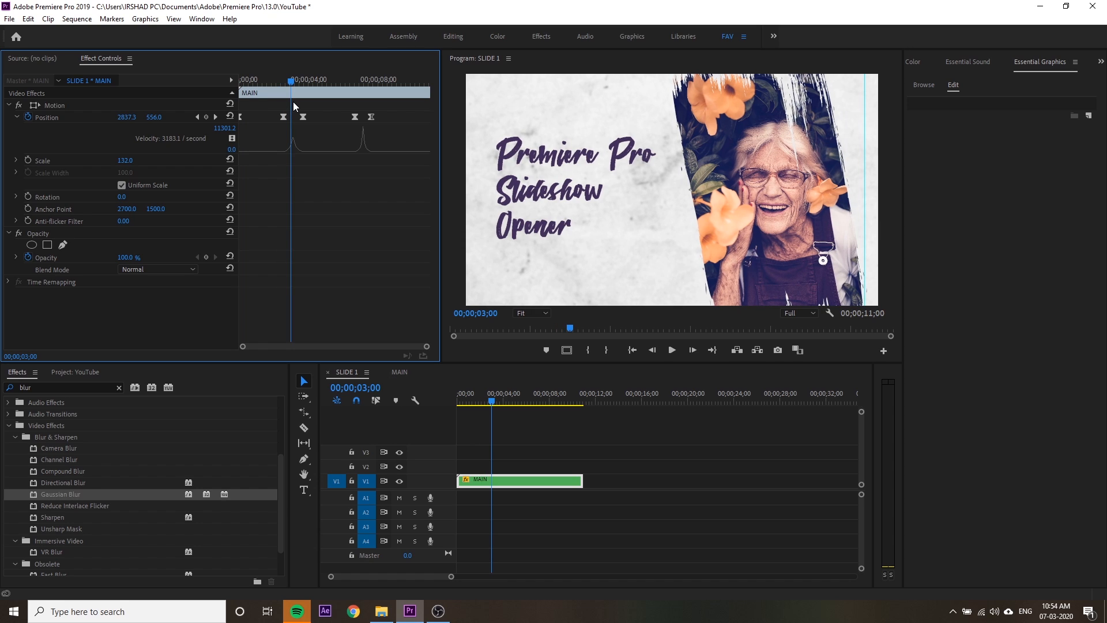
pyautogui.press('Home')
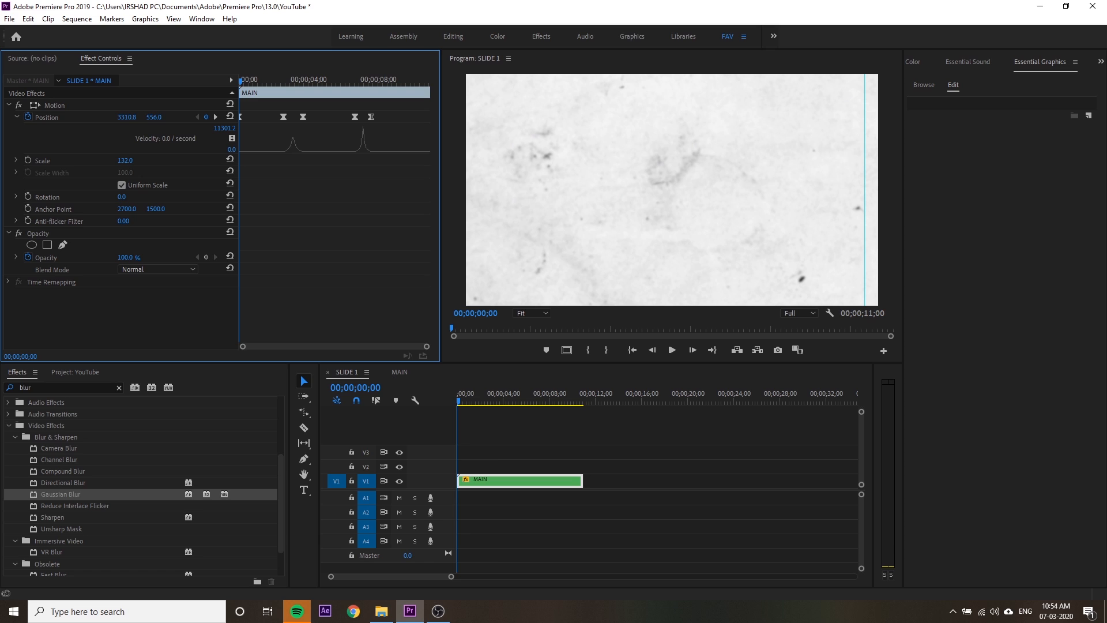
pyautogui.moveTo(273, 97); pyautogui.dragTo(299, 105)
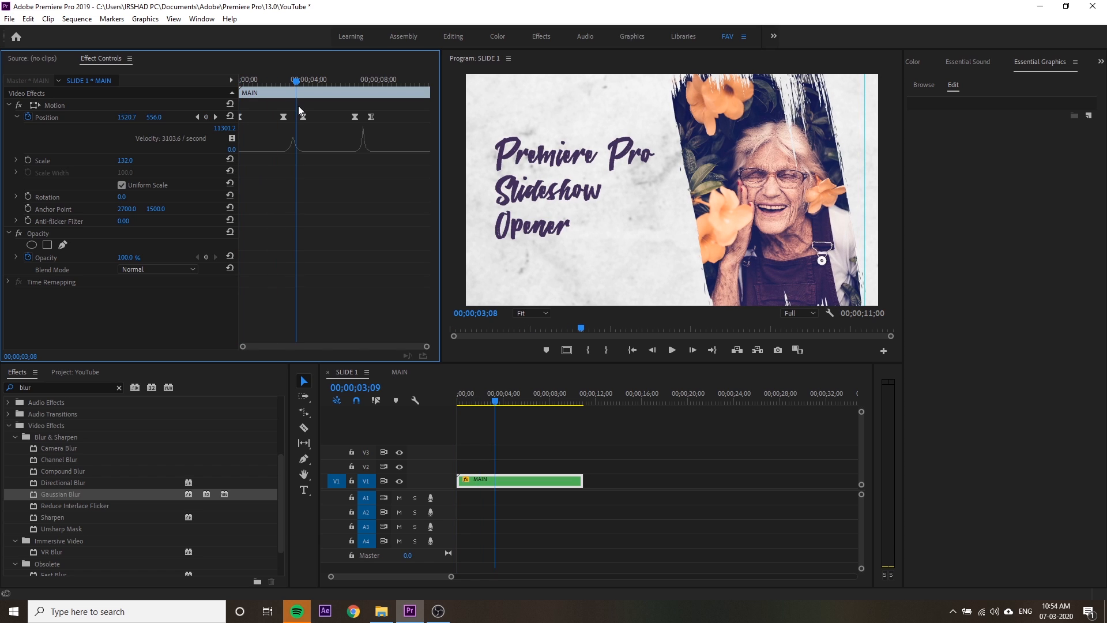
pyautogui.press('Home')
pyautogui.press('space')
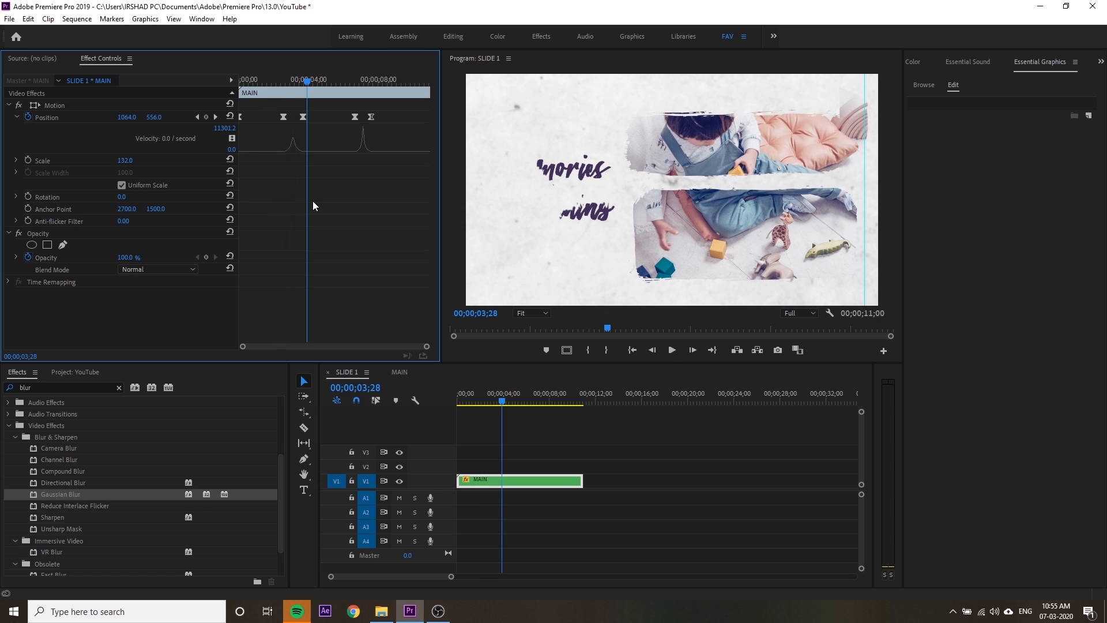
# - Set the MAIN clip's Position X to 1046.4 at 00;00;06;21 in SLIDE 1, and preview the second slide's drift
pyautogui.moveTo(314, 78); pyautogui.dragTo(352, 94)
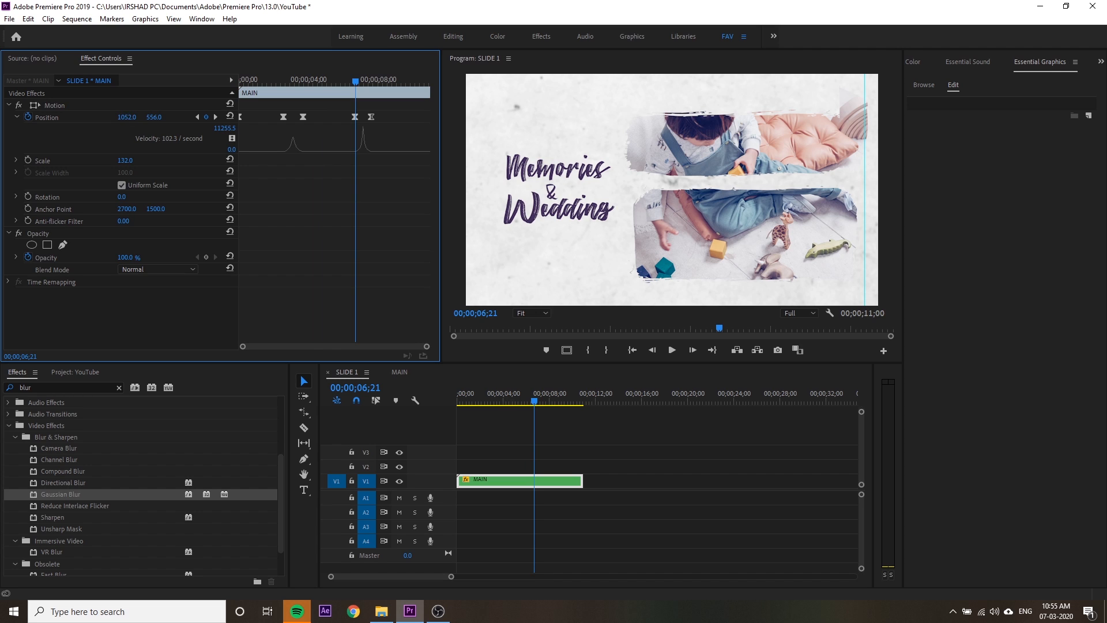
pyautogui.moveTo(127, 117)
pyautogui.mouseDown()
pyautogui.moveTo(92, 117)
pyautogui.moveTo(131, 118)
pyautogui.mouseUp()
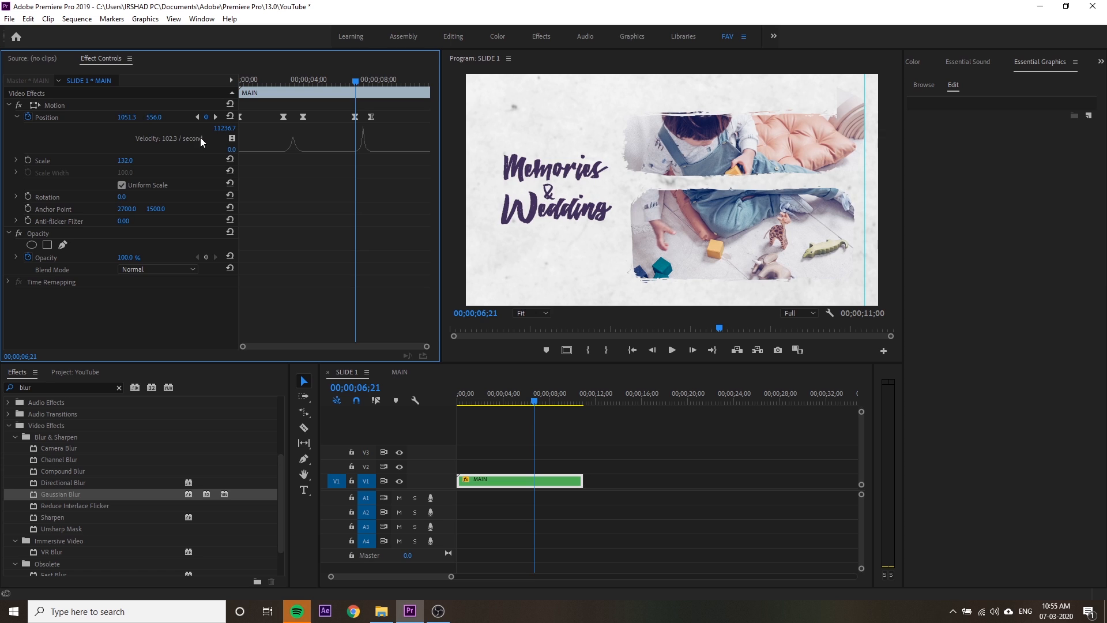
pyautogui.moveTo(304, 80); pyautogui.dragTo(354, 99)
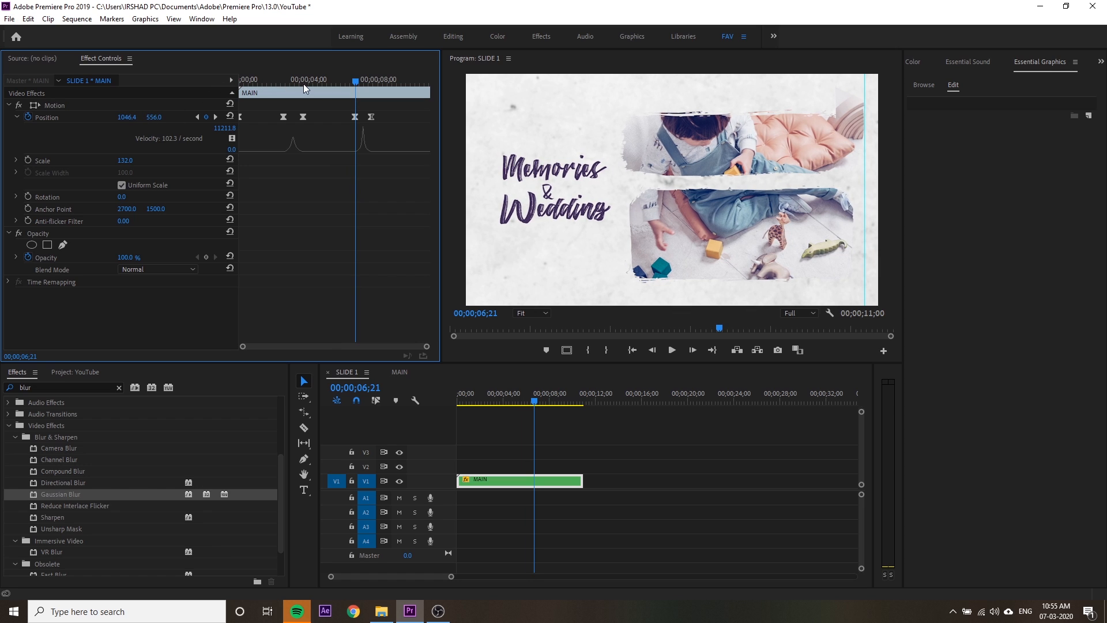
# - Keyframe a slight further decrease in Position X after 00;00;07;19 for the third slide's drift, and place that last keyframe at the clip's end
pyautogui.moveTo(300, 79); pyautogui.dragTo(375, 121)
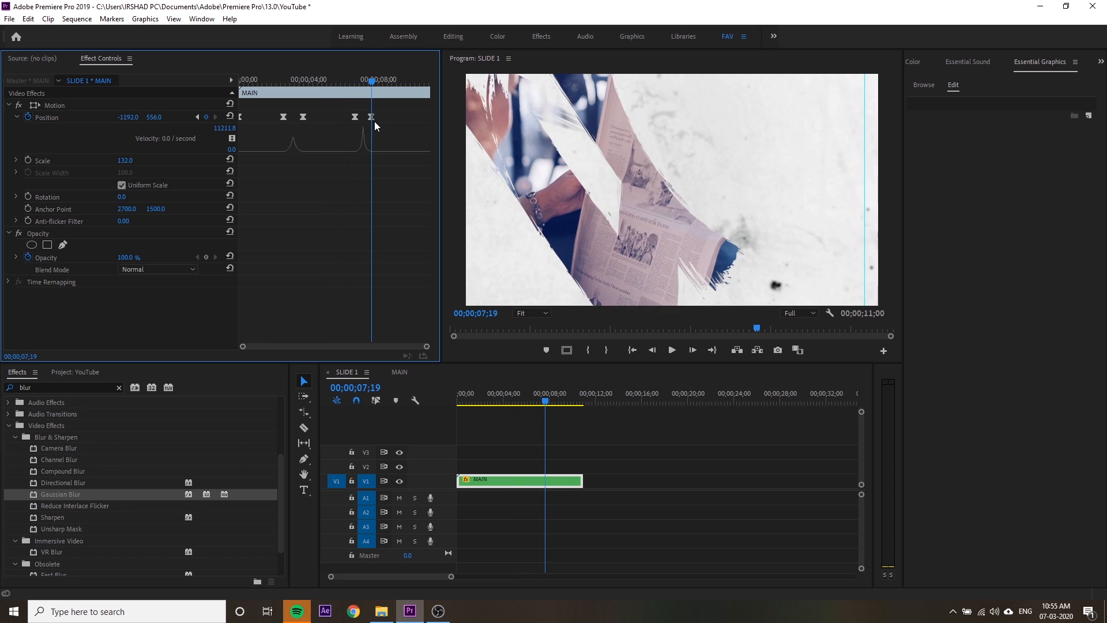
pyautogui.moveTo(378, 81); pyautogui.dragTo(421, 80)
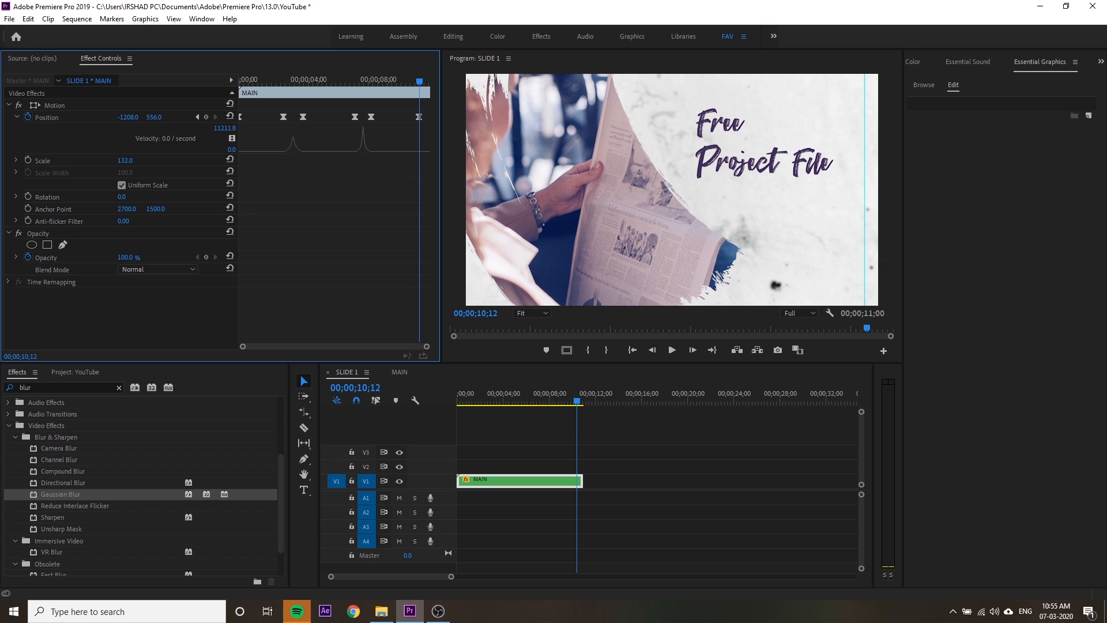
pyautogui.moveTo(132, 118)
pyautogui.mouseDown()
pyautogui.moveTo(168, 122)
pyautogui.moveTo(115, 121)
pyautogui.mouseUp()
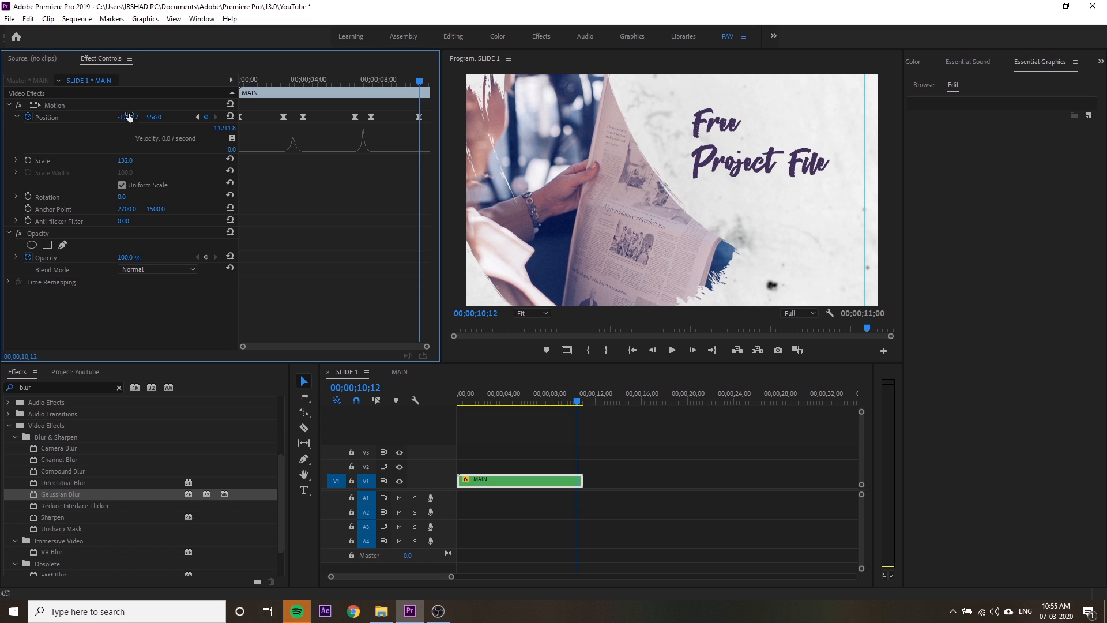
pyautogui.click(420, 117)
pyautogui.press('Delete')
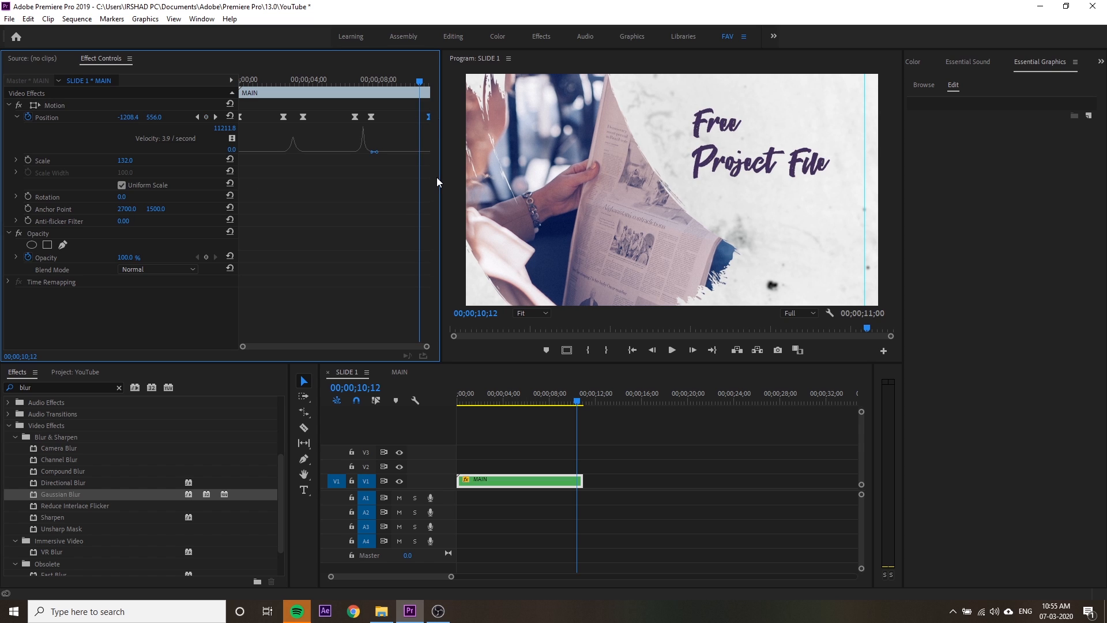
pyautogui.click(647, 463)
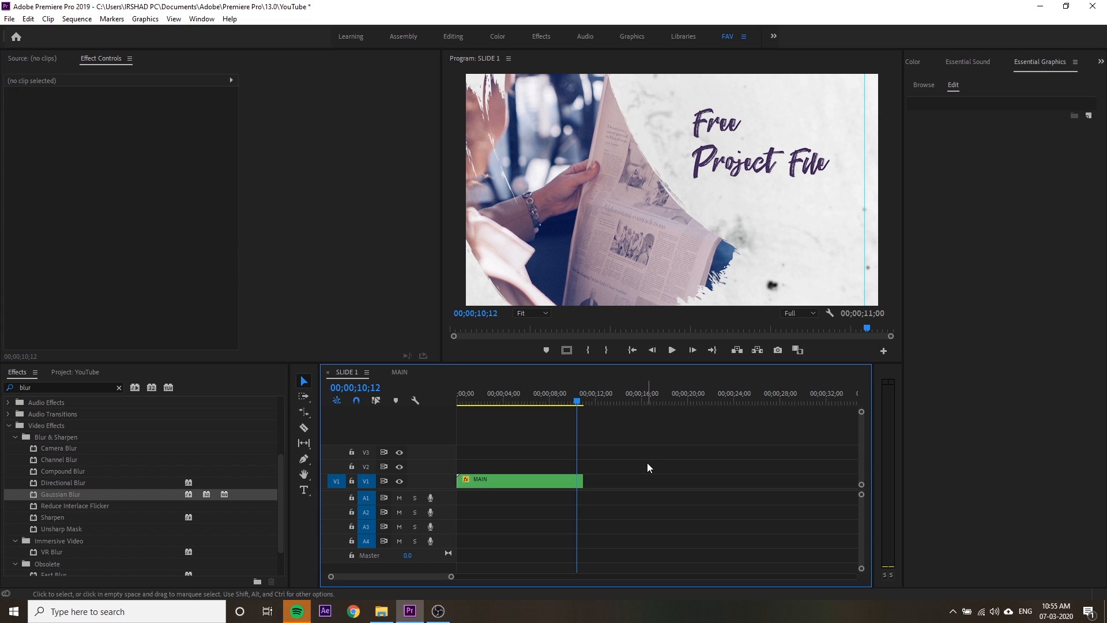
pyautogui.press('-')
pyautogui.press('-')
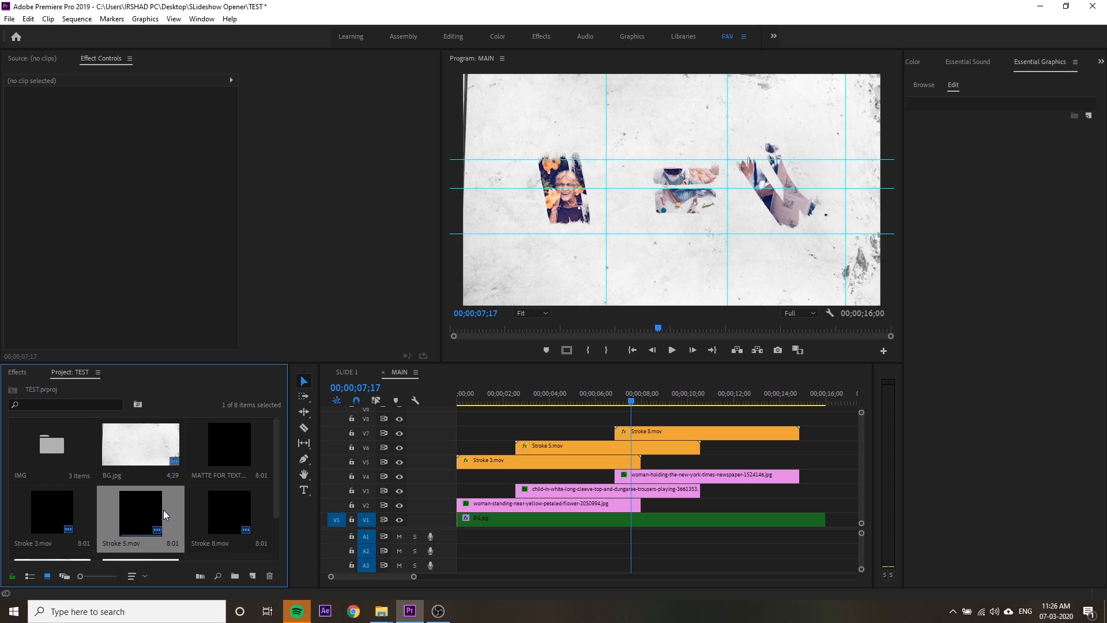
# - In the TEST project's MAIN sequence, place Stroke 3.mov on V8 above the child photo, with Scale 82.1 and Position 2315.0, 2482.0
pyautogui.moveTo(164, 510); pyautogui.dragTo(606, 428)
pyautogui.click(594, 419)
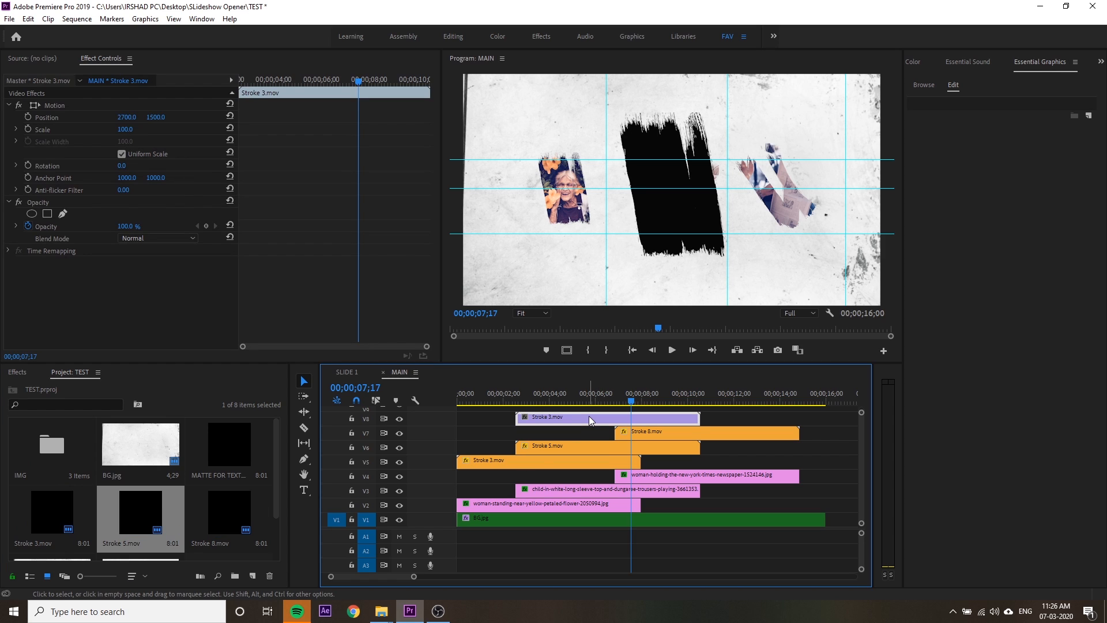
pyautogui.moveTo(125, 130)
pyautogui.mouseDown()
pyautogui.moveTo(106, 130)
pyautogui.moveTo(242, 118)
pyautogui.mouseUp()
pyautogui.moveTo(664, 267); pyautogui.dragTo(634, 294)
pyautogui.moveTo(123, 130)
pyautogui.mouseDown()
pyautogui.moveTo(171, 132)
pyautogui.moveTo(28, 118)
pyautogui.moveTo(117, 118)
pyautogui.mouseUp()
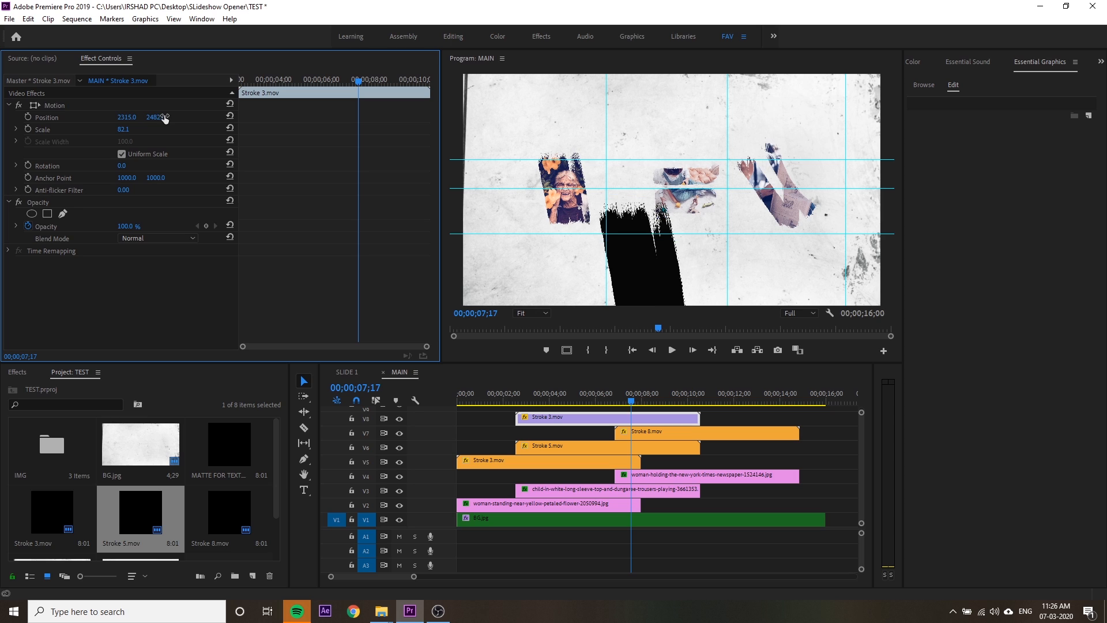
# - Open SLIDE 1 and check the preview at the MAIN clip's second Position keyframe, at 00;00;02;18
pyautogui.click(353, 373)
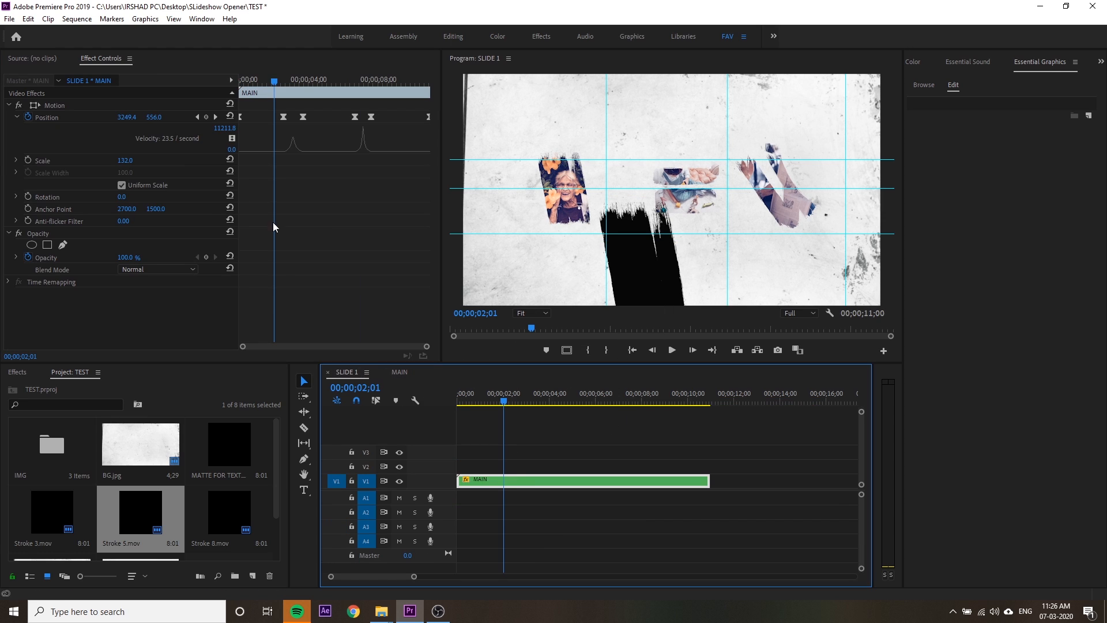
pyautogui.moveTo(274, 82); pyautogui.dragTo(284, 90)
pyautogui.click(532, 314)
pyautogui.click(601, 421)
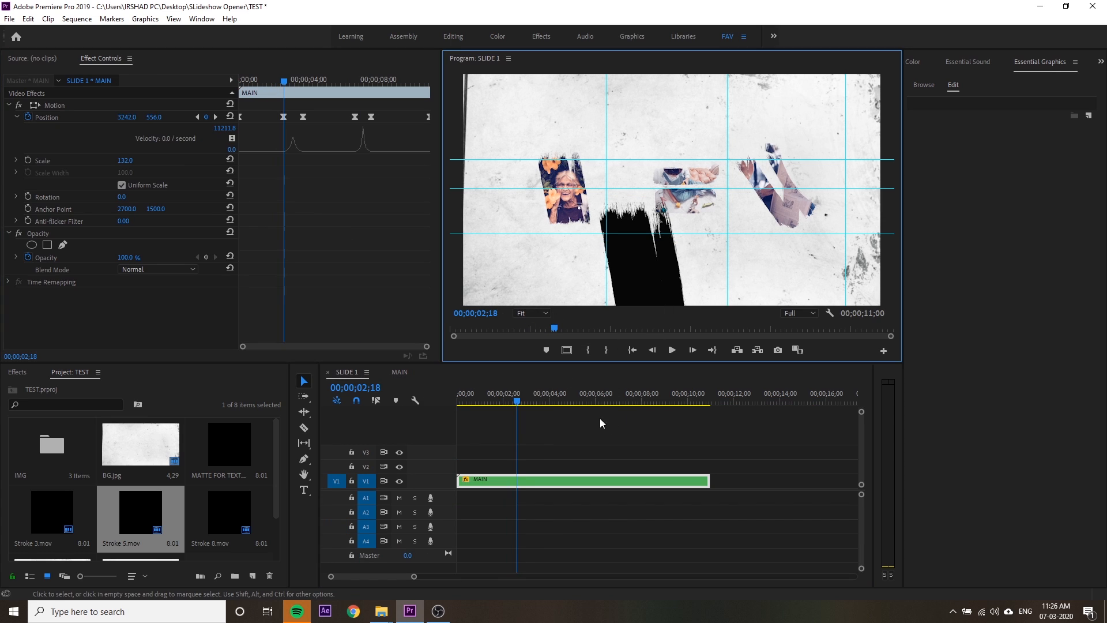
pyautogui.click(583, 450)
pyautogui.click(551, 484)
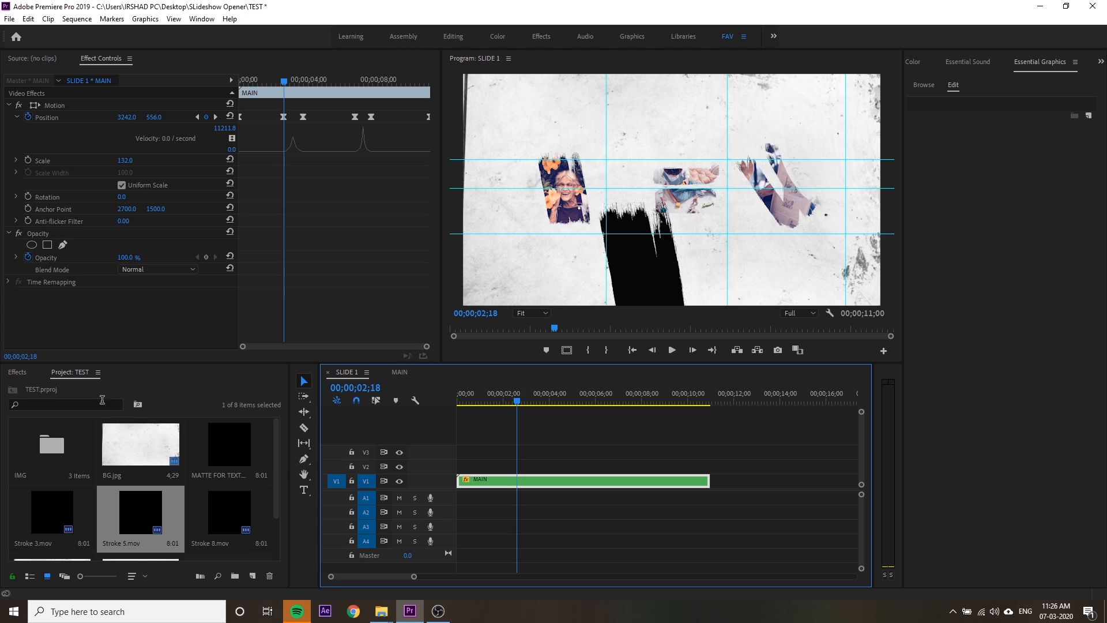
# - In MAIN, remove the child and newspaper photos with their stroke clips, and move the added Stroke 3.mov down to V6
pyautogui.click(399, 372)
pyautogui.click(660, 453)
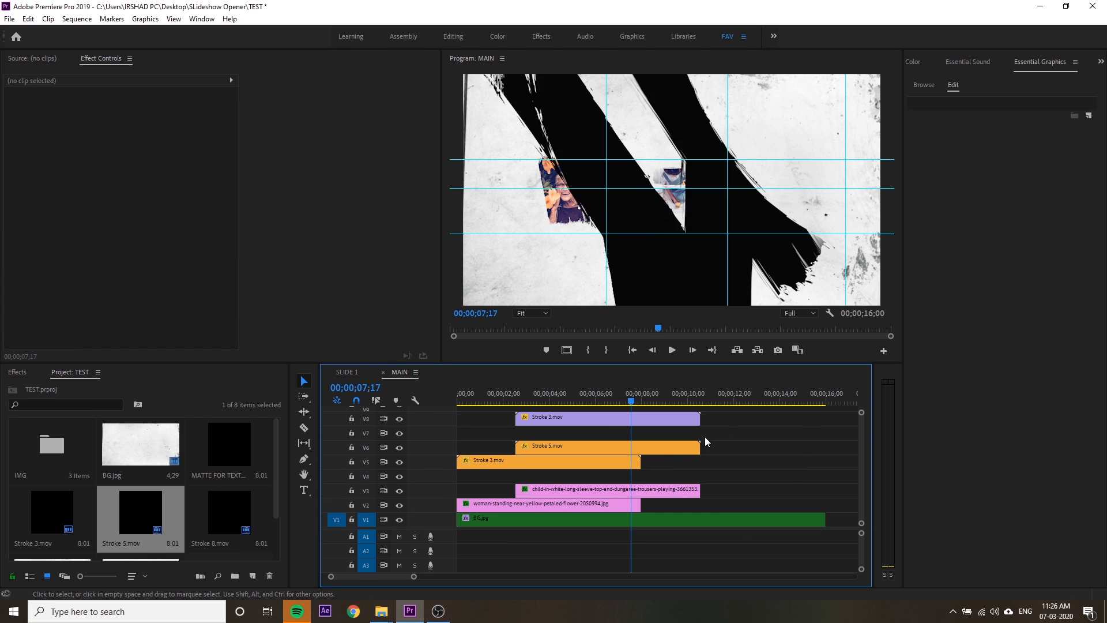
# - Return to SLIDE 1, lower the playback resolution to 1/2, and refresh the preview at Fit zoom near 00;00;03;16
pyautogui.click(347, 372)
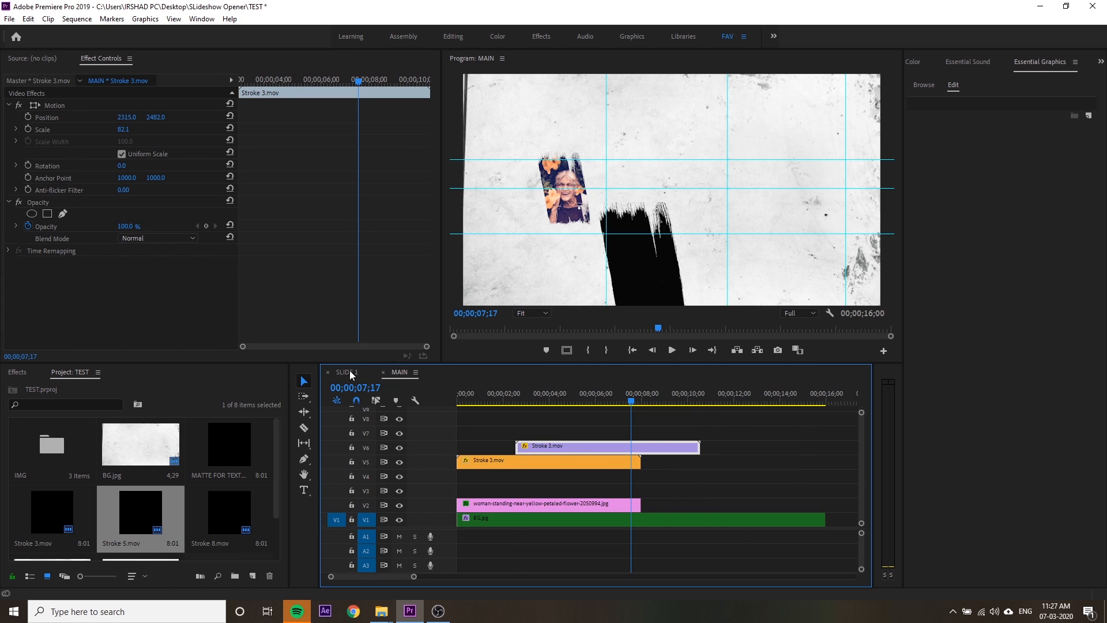
pyautogui.click(799, 314)
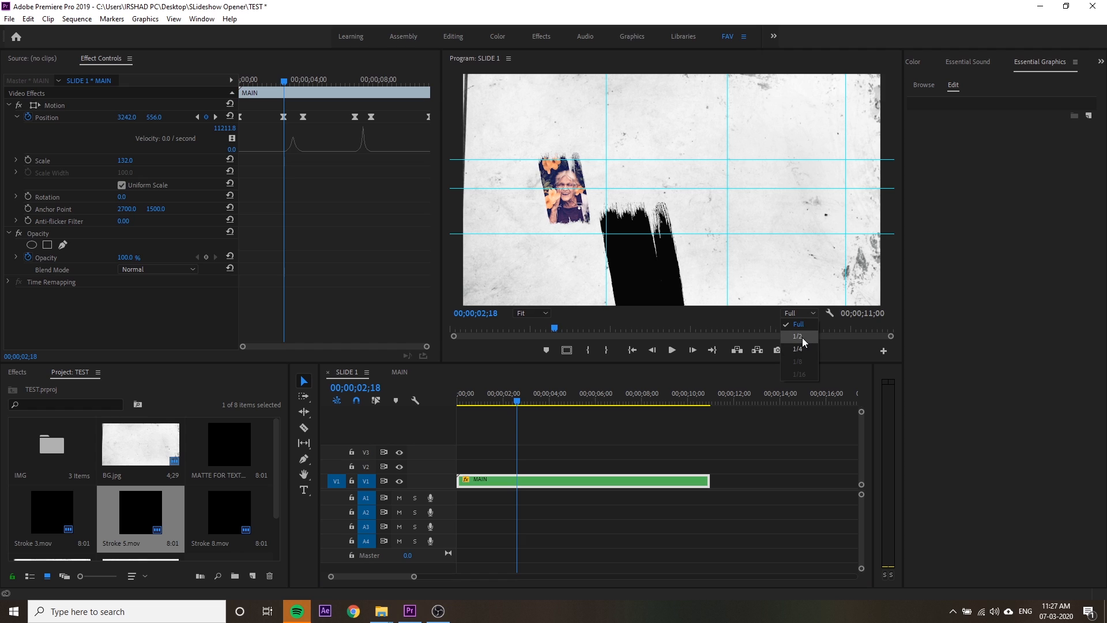
pyautogui.click(799, 337)
pyautogui.moveTo(511, 403); pyautogui.dragTo(540, 400)
pyautogui.click(533, 314)
pyautogui.click(540, 357)
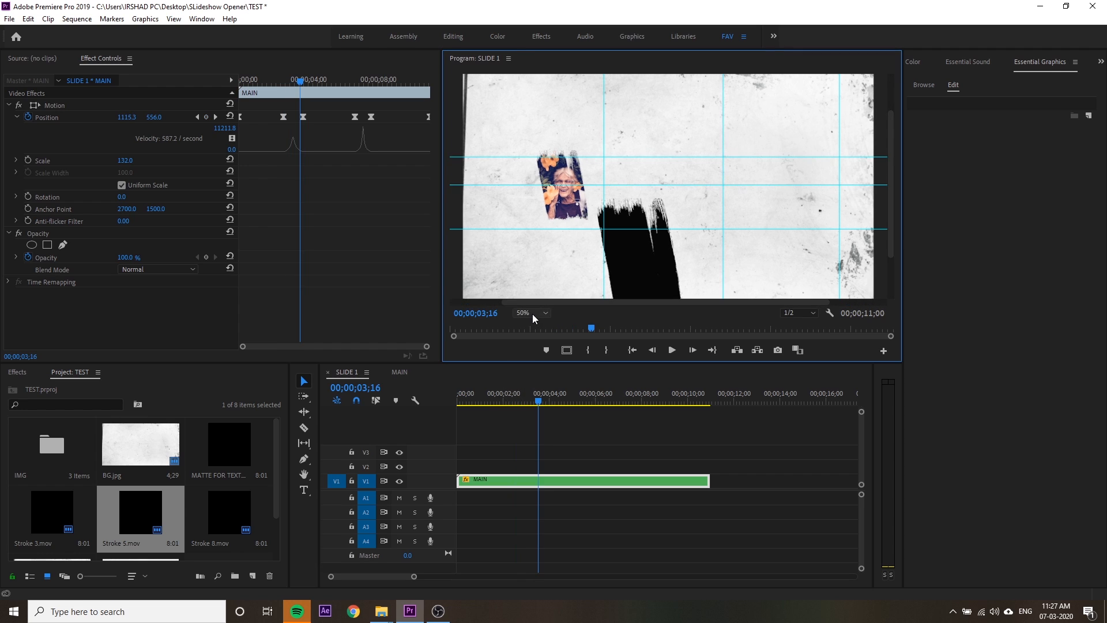
pyautogui.click(530, 314)
pyautogui.click(533, 325)
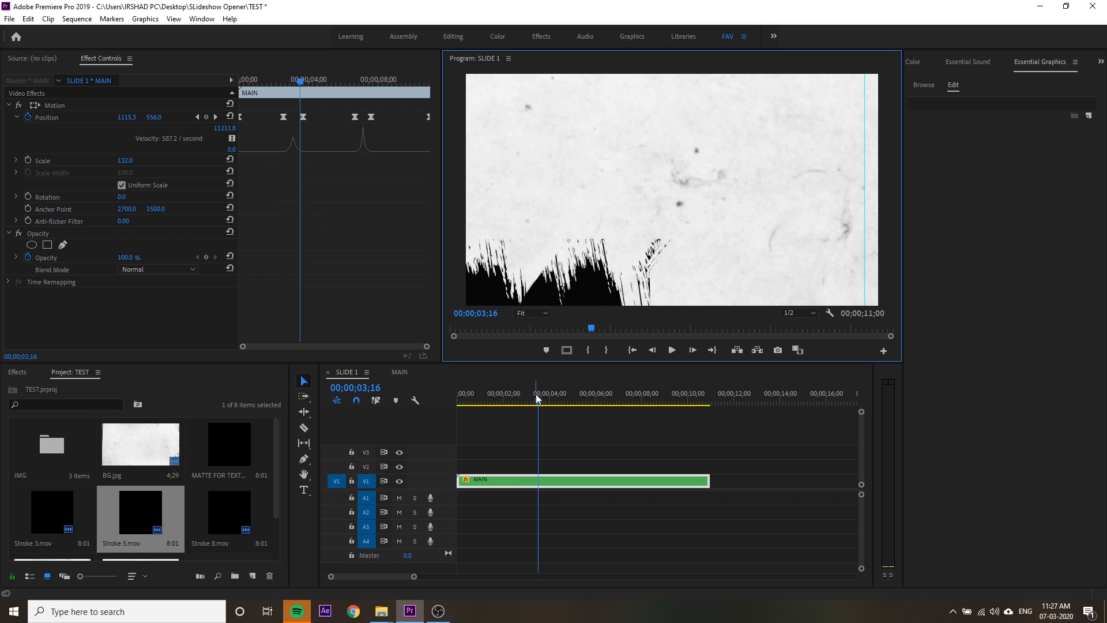
# - Delete all of the MAIN clip's Position keyframes after 00;00;03;21 in SLIDE 1
pyautogui.moveTo(537, 398)
pyautogui.mouseDown()
pyautogui.moveTo(507, 400)
pyautogui.moveTo(542, 401)
pyautogui.mouseUp()
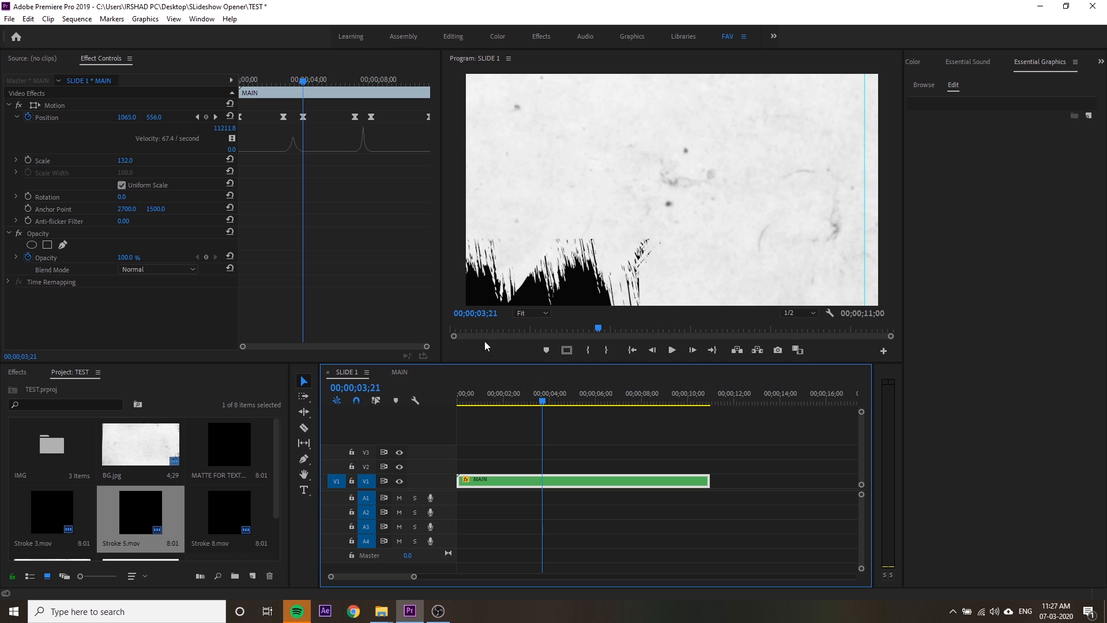
pyautogui.moveTo(351, 109); pyautogui.dragTo(451, 124)
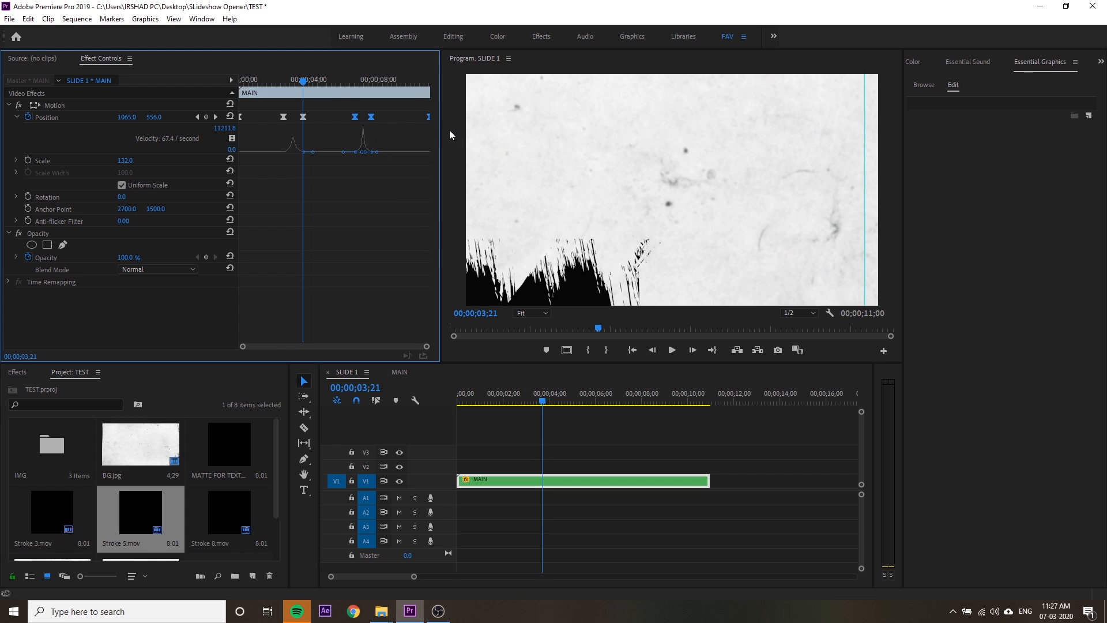
pyautogui.press('Delete')
# - Set the MAIN clip's Position keyframe at 00;00;03;21 to 1251.0, -480.0 so the black stroke fills the frame
pyautogui.click(194, 117)
pyautogui.click(214, 117)
pyautogui.moveTo(153, 117); pyautogui.dragTo(548, 333)
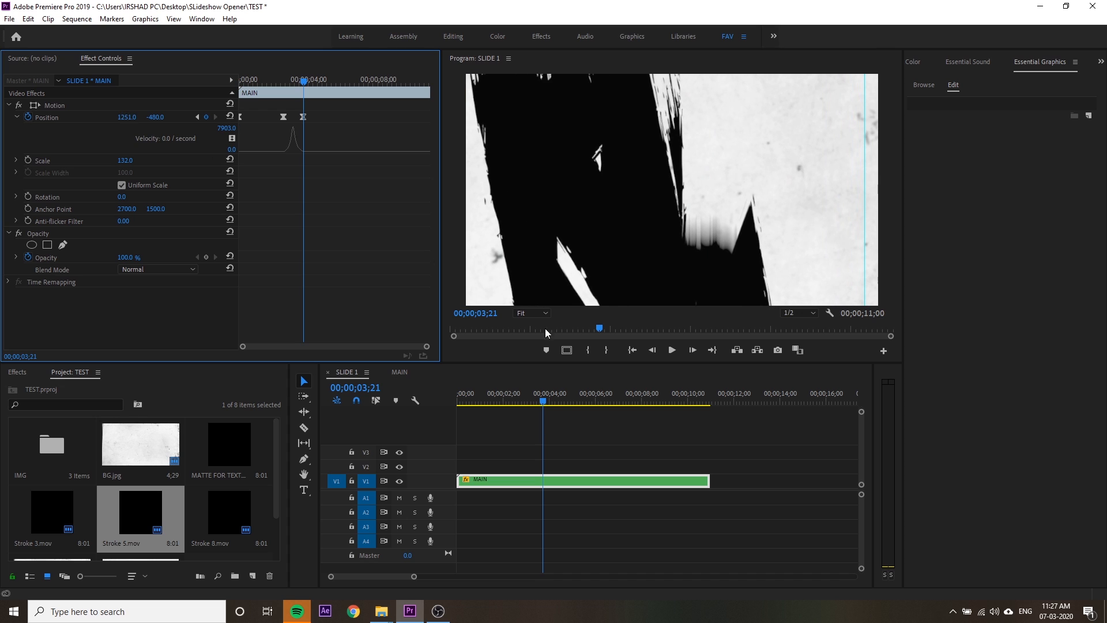
# - Preview the diagonal move from the first photo to the black stroke, and set the playback resolution to Full
pyautogui.moveTo(553, 396); pyautogui.dragTo(512, 390)
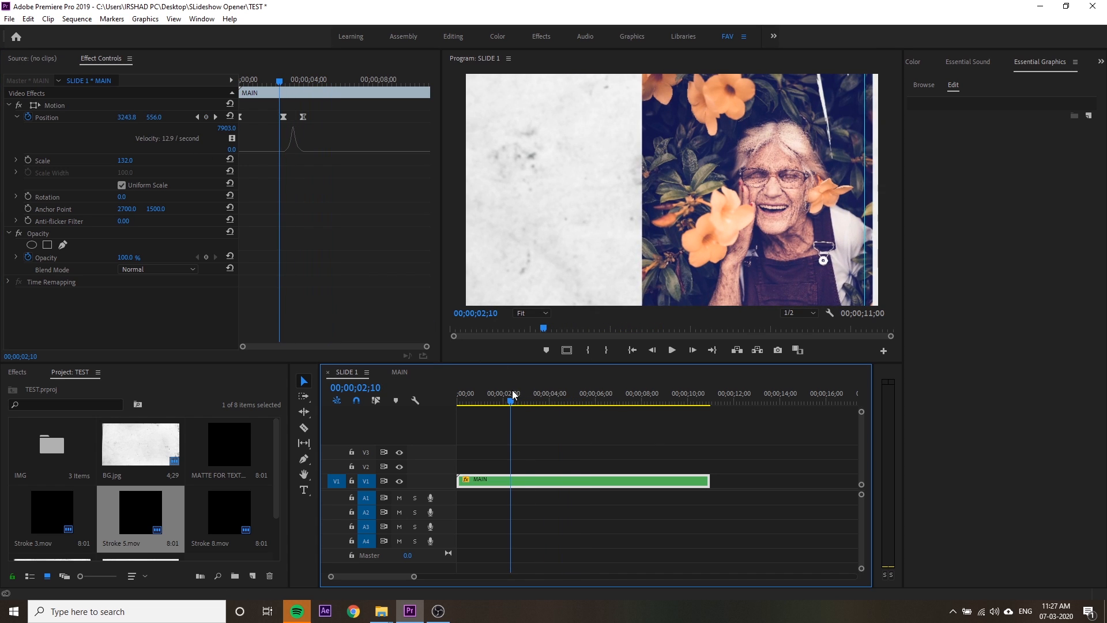
pyautogui.press('space')
pyautogui.press('space')
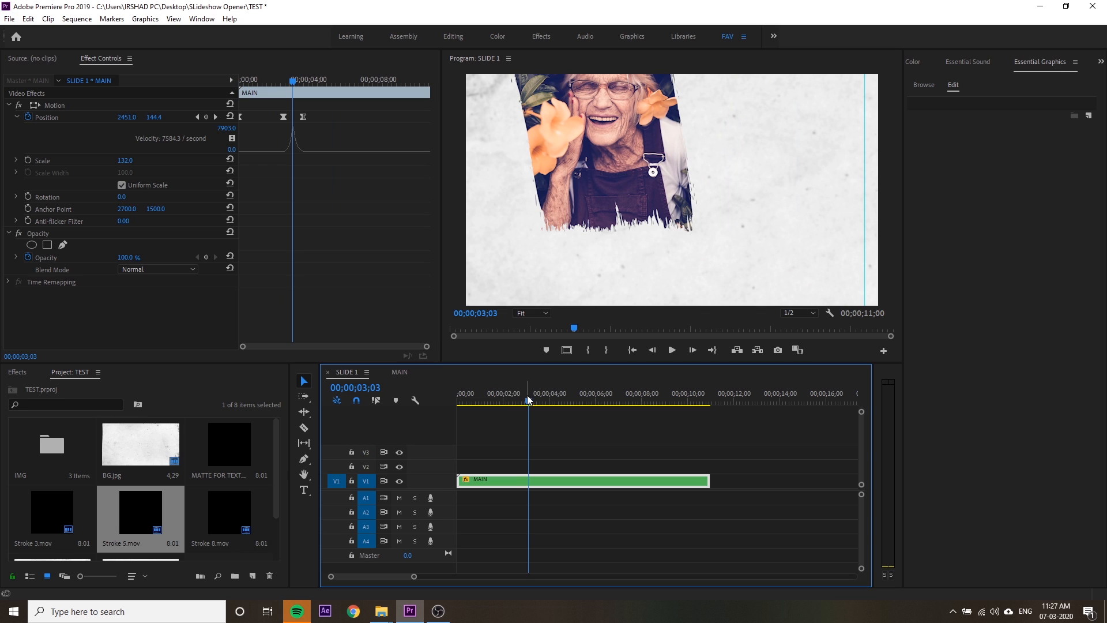
pyautogui.click(521, 401)
pyautogui.moveTo(521, 402); pyautogui.dragTo(487, 407)
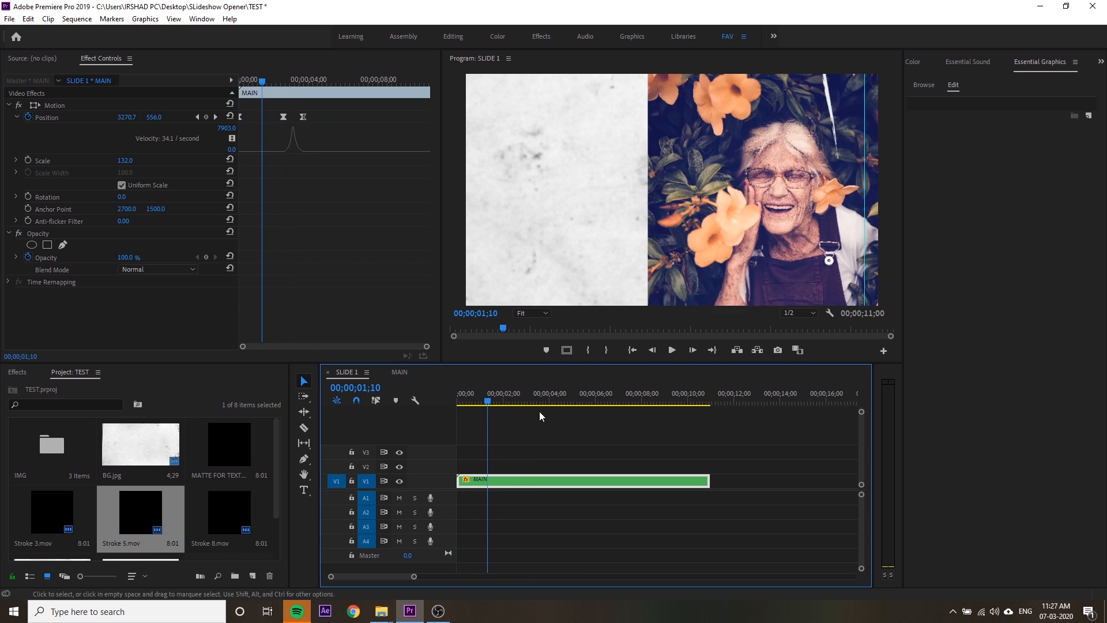
pyautogui.click(797, 313)
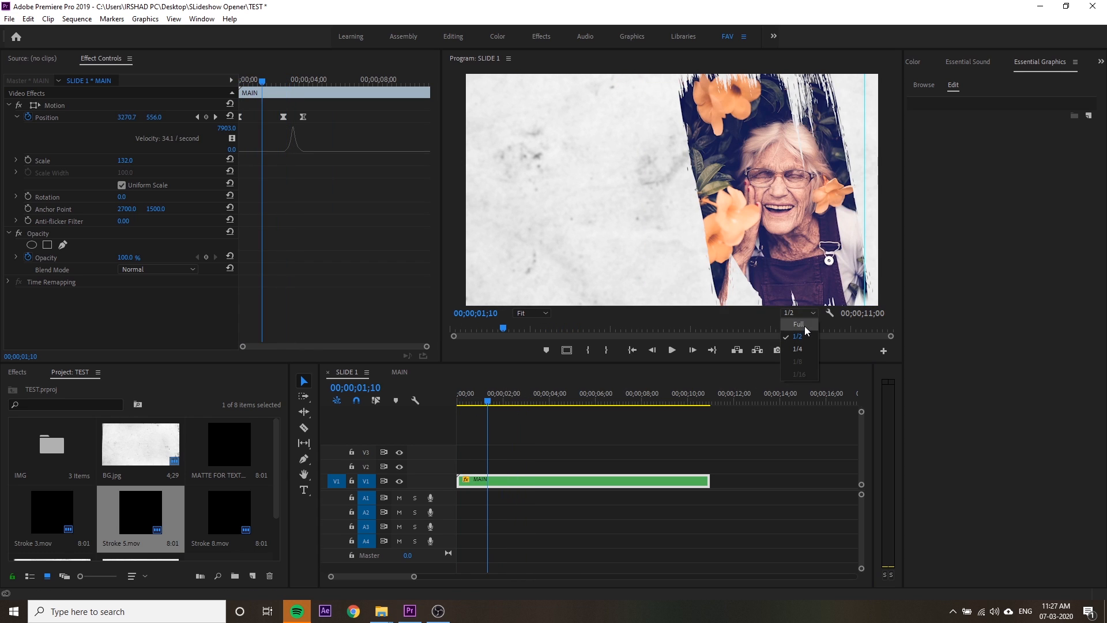
pyautogui.click(786, 330)
pyautogui.moveTo(485, 404); pyautogui.dragTo(559, 425)
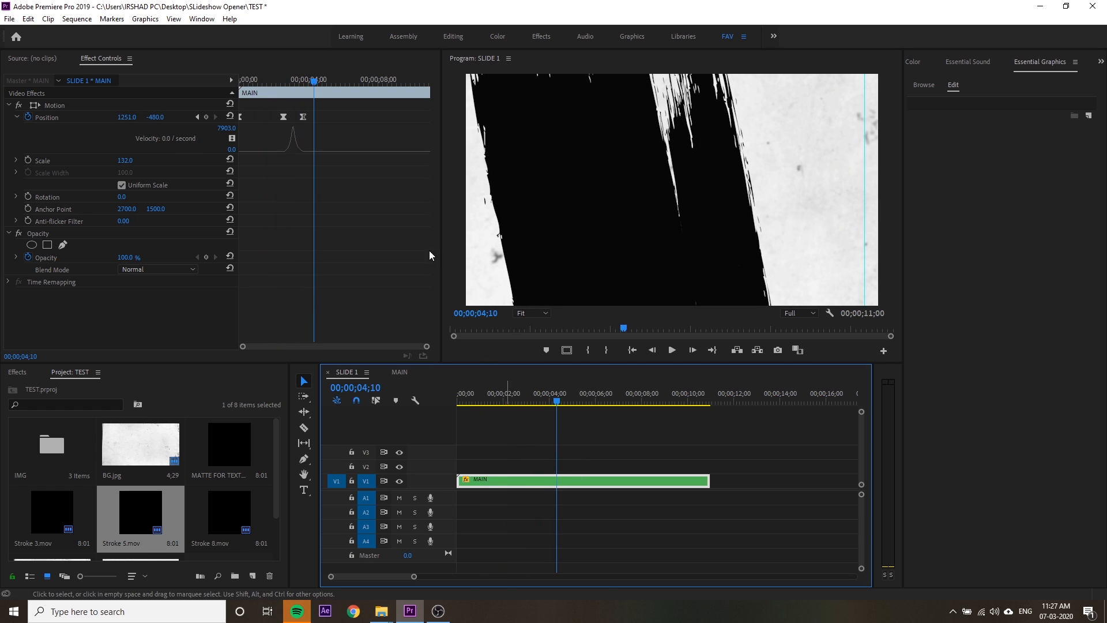
# - Add a Position keyframe holding the view at 00;00;05;25, and set Position to 1251.0, -898.0 at 00;00;06;20
pyautogui.click(317, 81)
pyautogui.moveTo(317, 81); pyautogui.dragTo(341, 82)
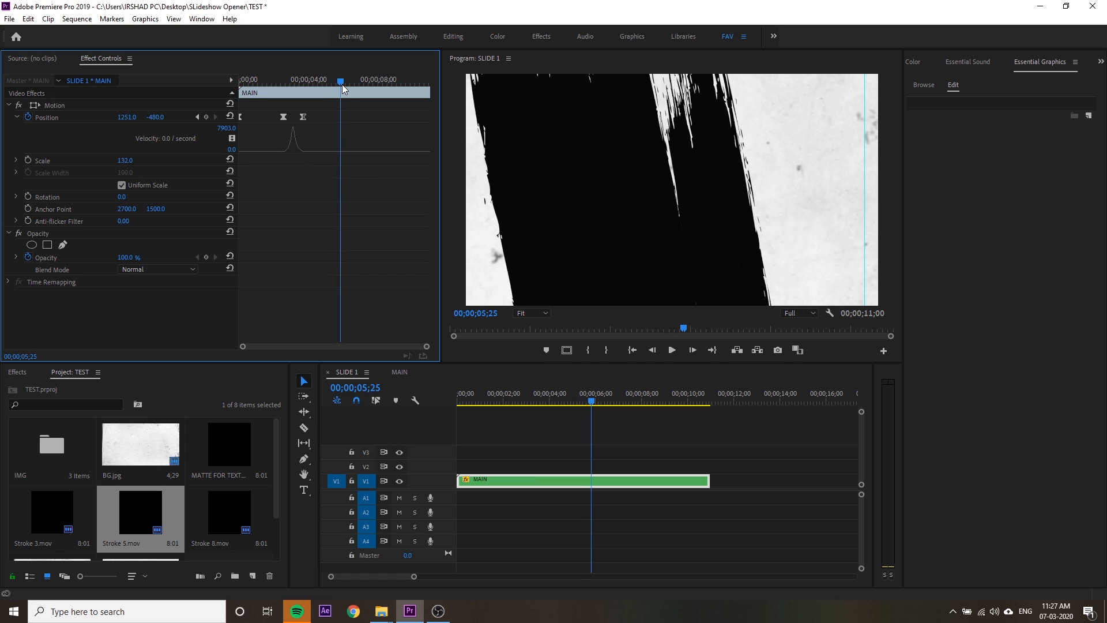
pyautogui.click(207, 115)
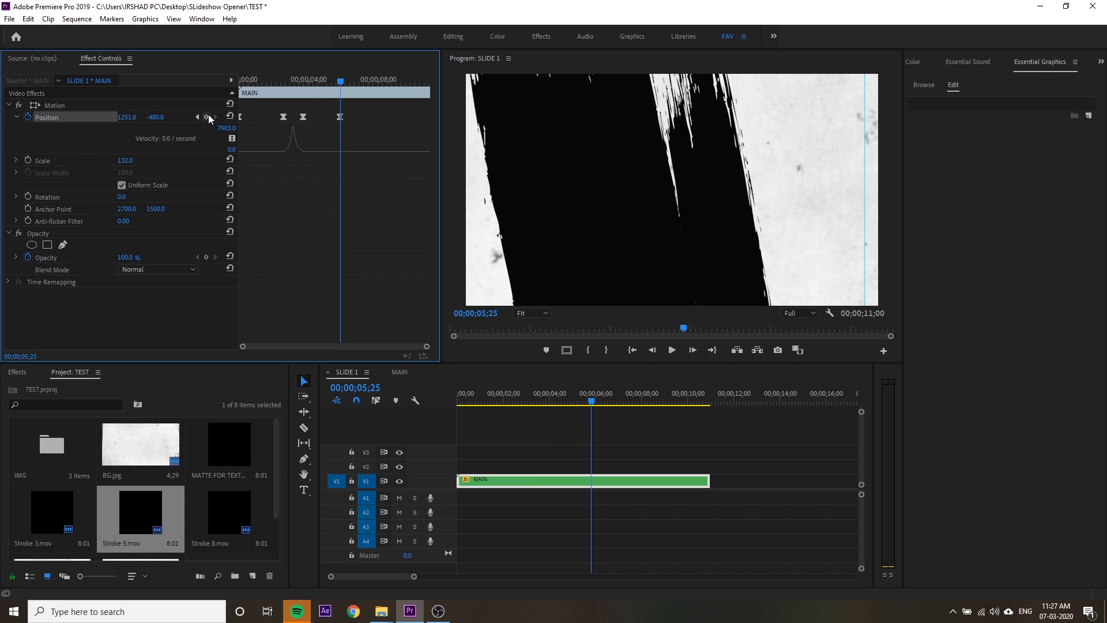
pyautogui.moveTo(338, 82); pyautogui.dragTo(355, 85)
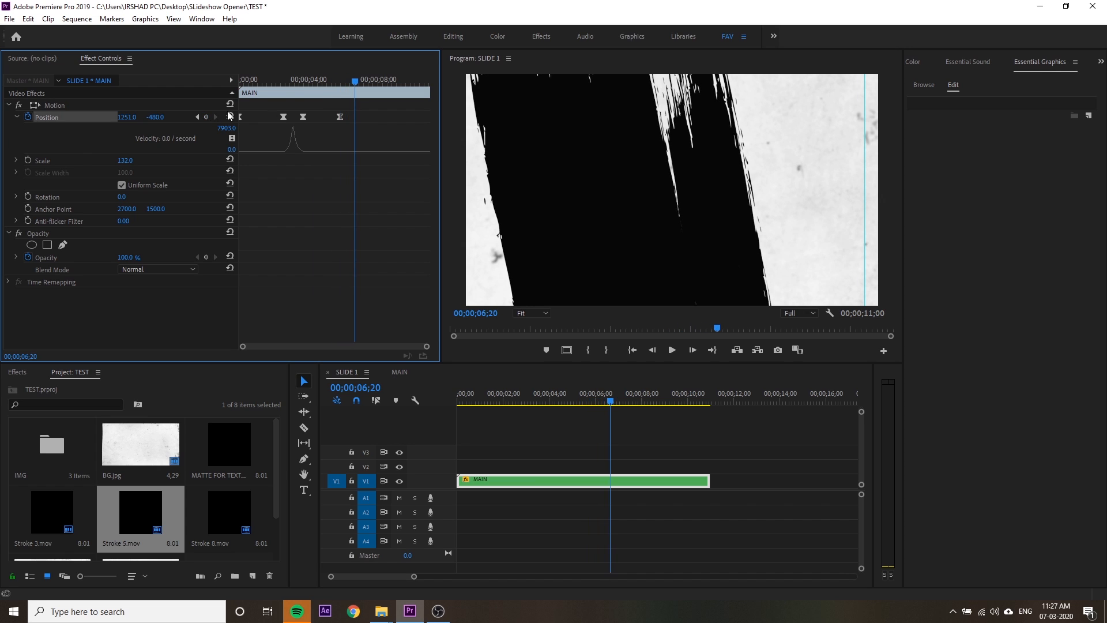
pyautogui.moveTo(155, 117); pyautogui.dragTo(115, 117)
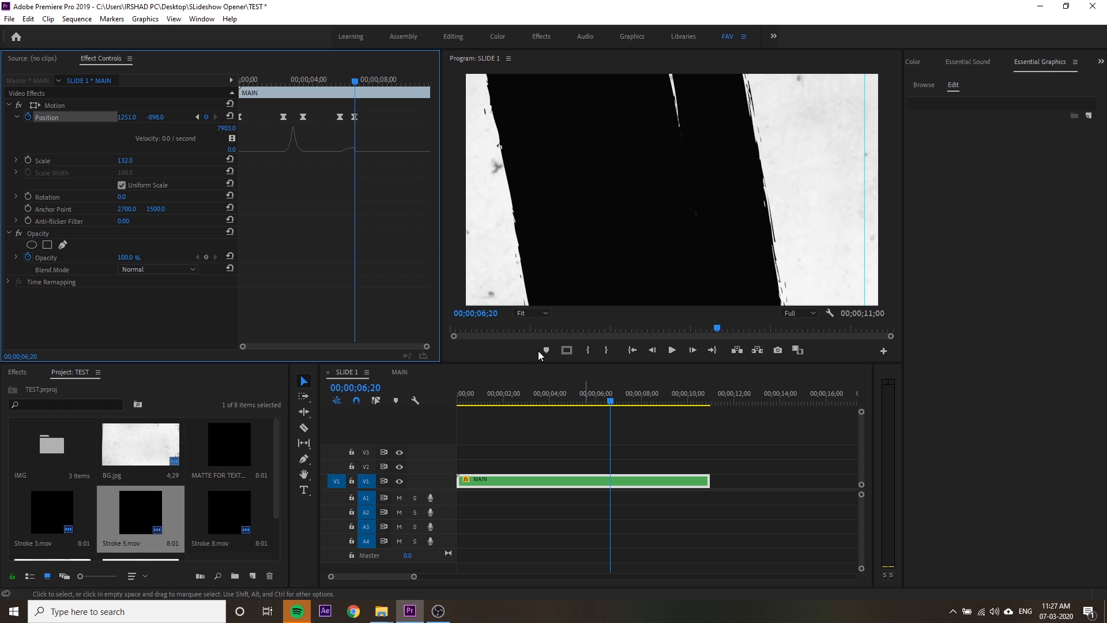
pyautogui.click(198, 117)
pyautogui.click(198, 117)
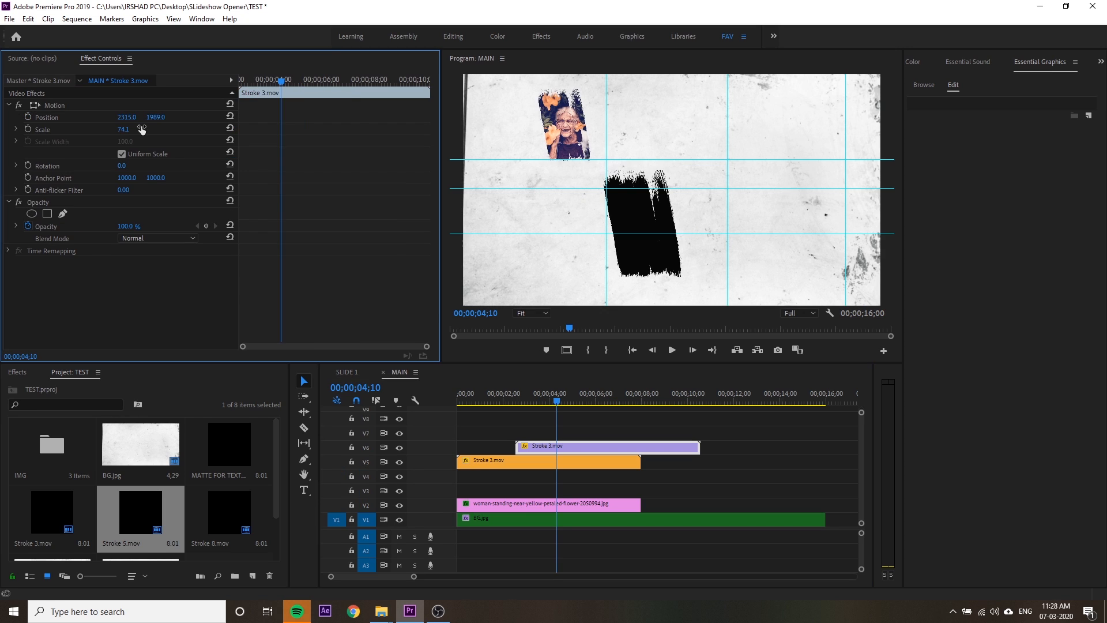
# - In MAIN, set the black Stroke 3.mov clip on V6 to Scale 100.1 and Position 2315.0, 2179.0
pyautogui.moveTo(141, 129); pyautogui.dragTo(265, 118)
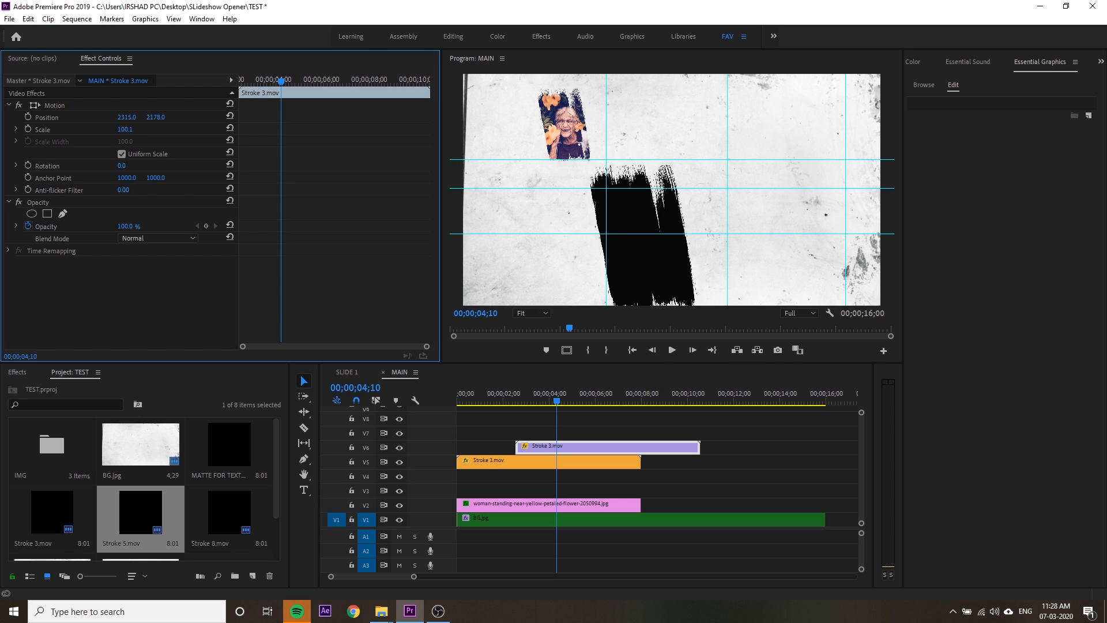